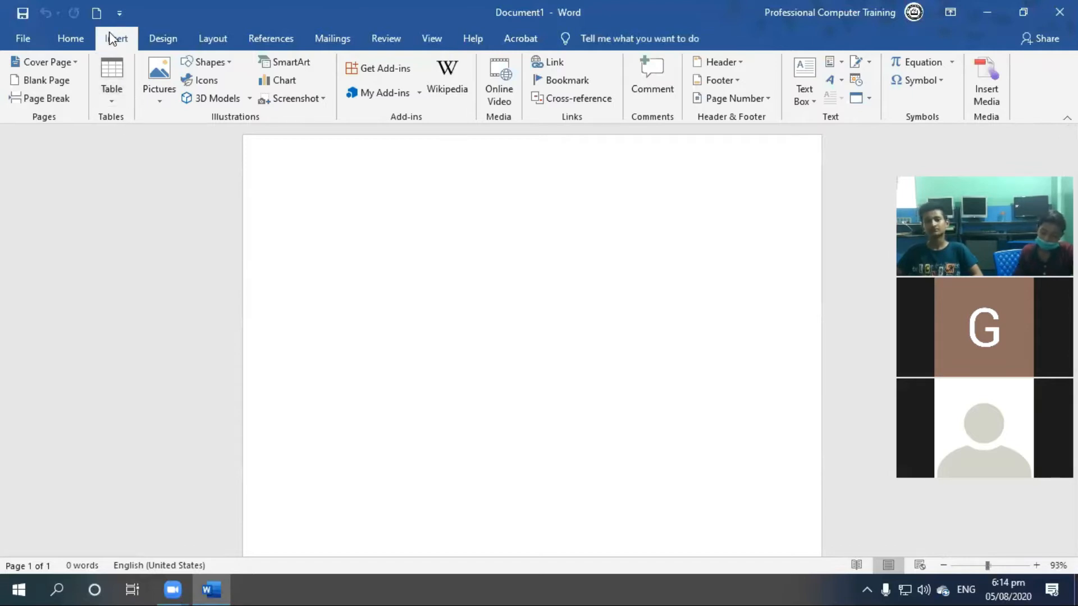
Step: Insert a table of five columns and six rows into the blank document, and delete the whole table
{"action": "left_click", "coordinate": [117, 105]}
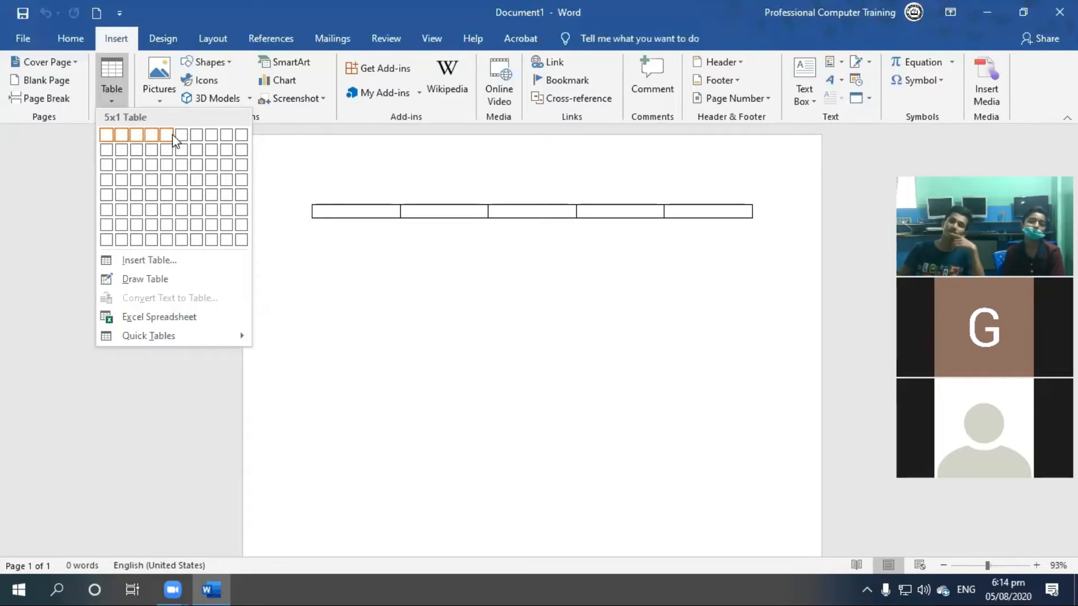
{"action": "left_click", "coordinate": [170, 220]}
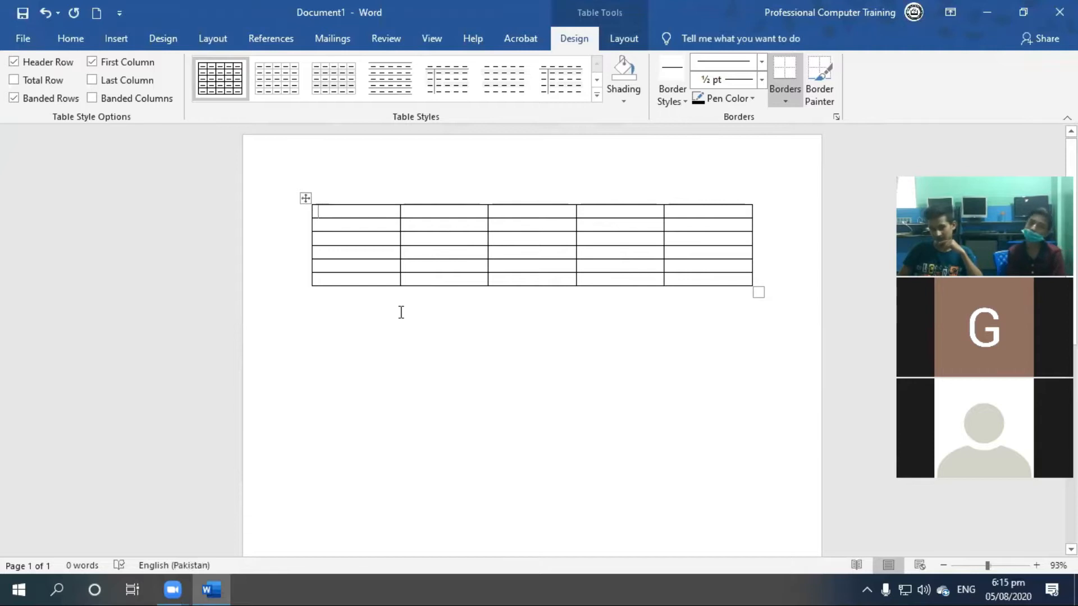
{"action": "left_click", "coordinate": [305, 199]}
{"action": "left_click", "coordinate": [307, 201]}
{"action": "left_click", "coordinate": [305, 200]}
{"action": "right_click", "coordinate": [305, 200]}
{"action": "left_click", "coordinate": [356, 308]}
Step: Insert a table with 15 columns and 20 rows through the Insert Table dialog, and undo the insertion
{"action": "left_click", "coordinate": [117, 39]}
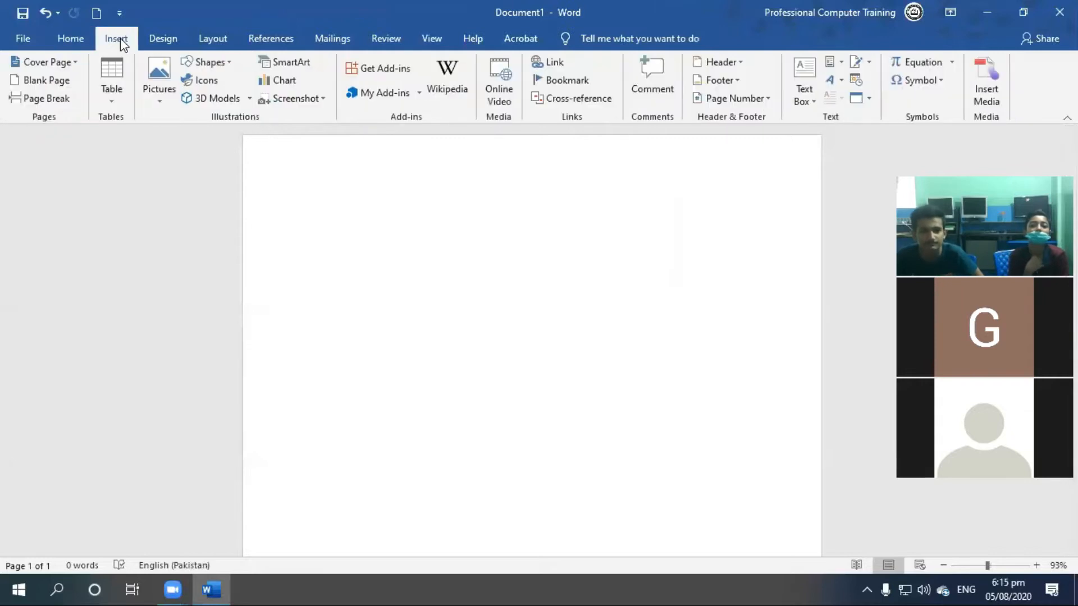
{"action": "left_click", "coordinate": [119, 98]}
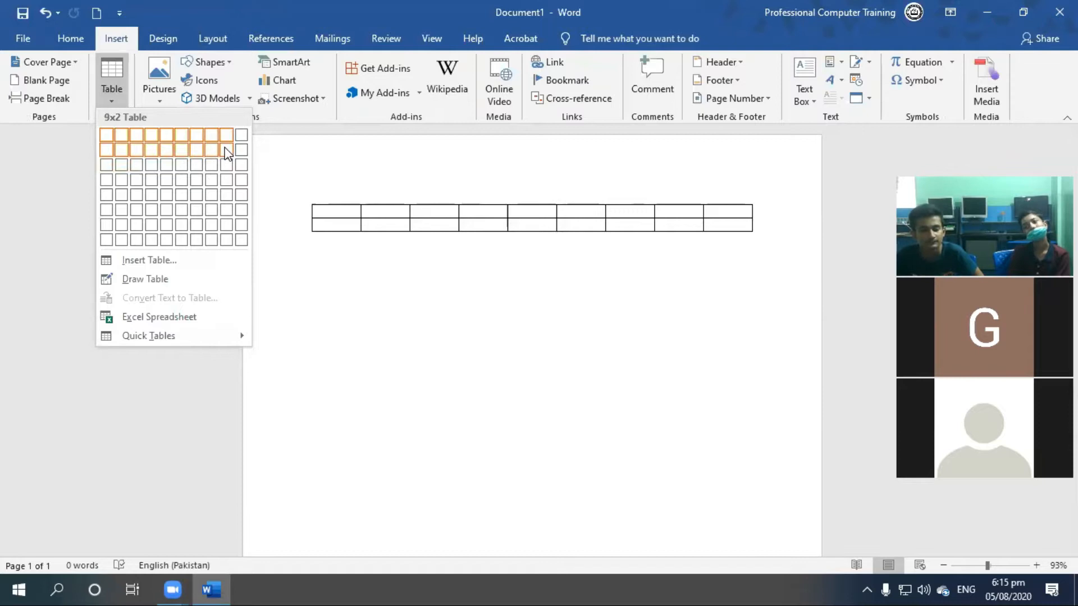
{"action": "left_click", "coordinate": [158, 263]}
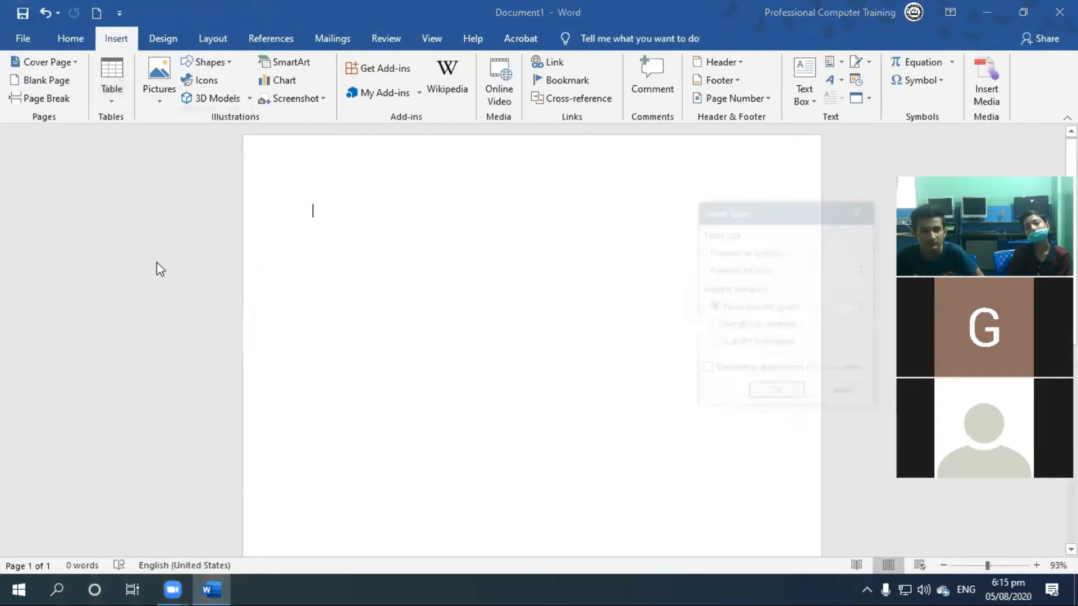
{"action": "left_click_drag", "start_coordinate": [752, 212], "coordinate": [513, 152]}
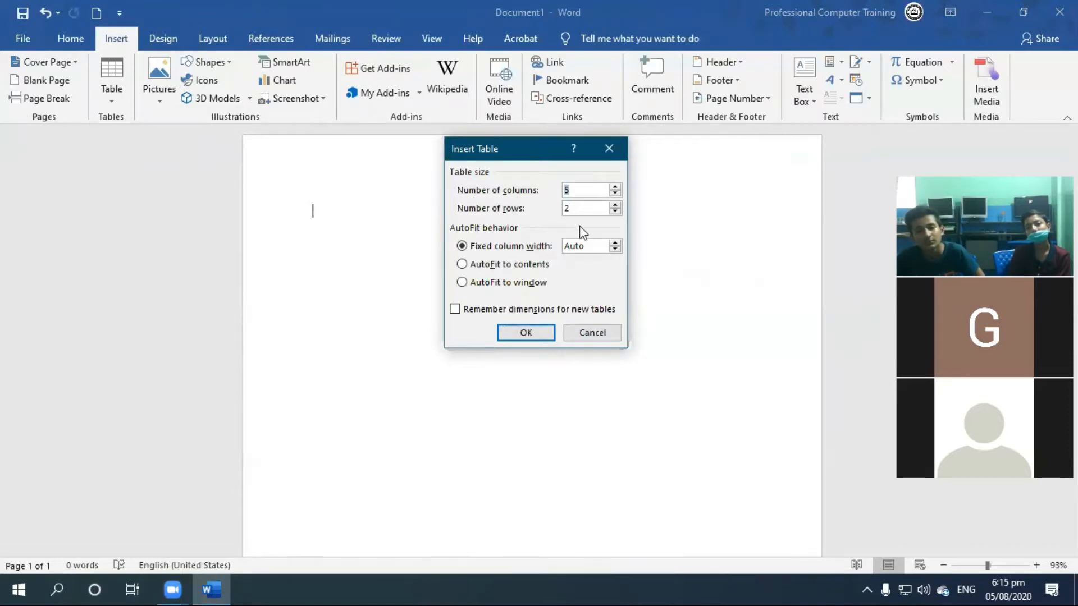
{"action": "left_click", "coordinate": [616, 187]}
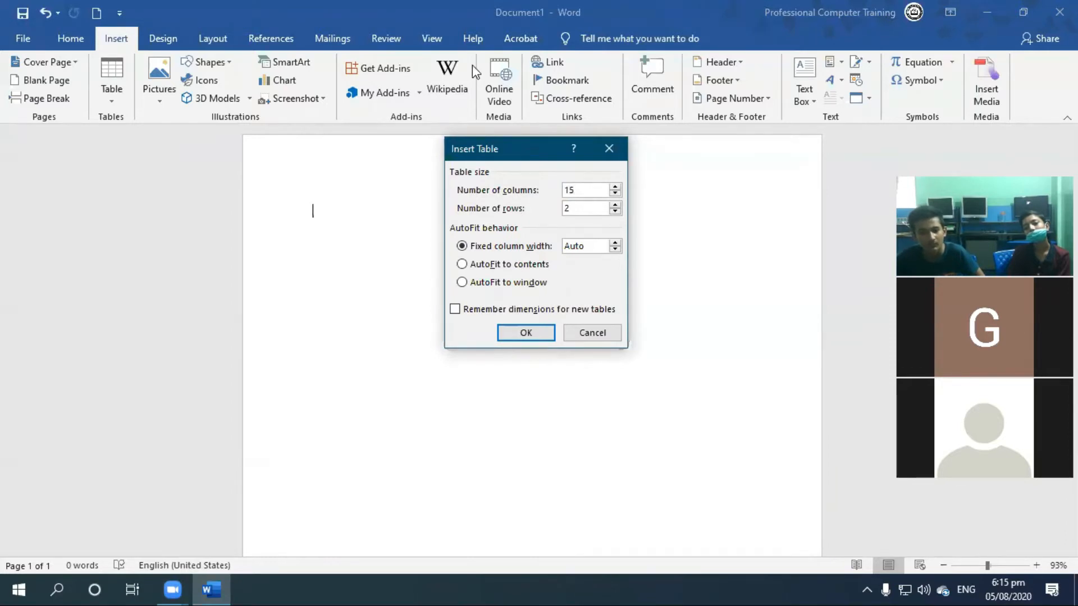
{"action": "key", "text": "Tab"}
{"action": "type", "text": "20"}
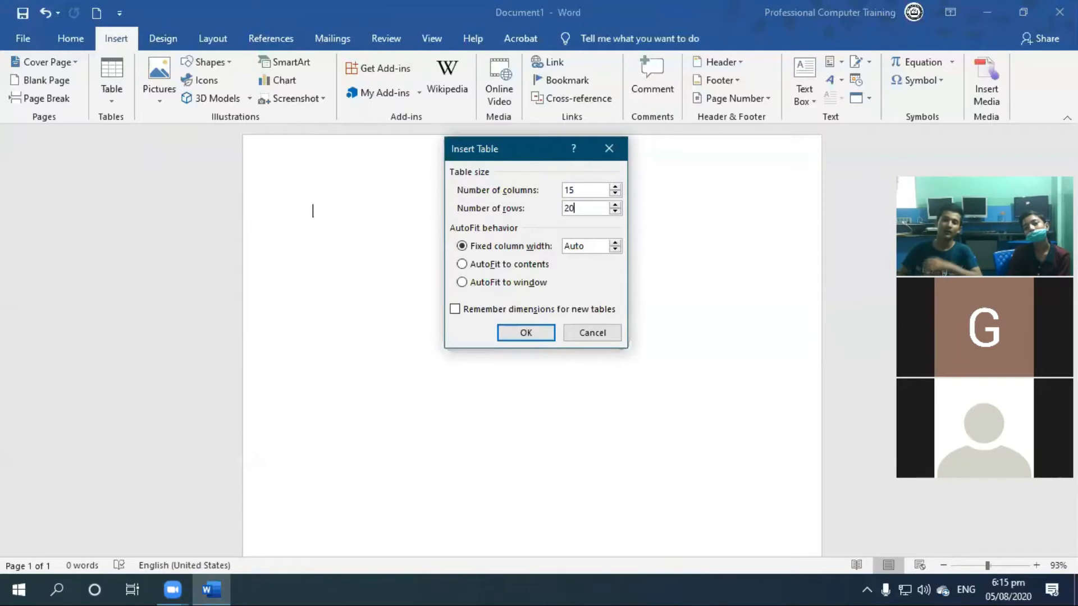
{"action": "left_click", "coordinate": [526, 332]}
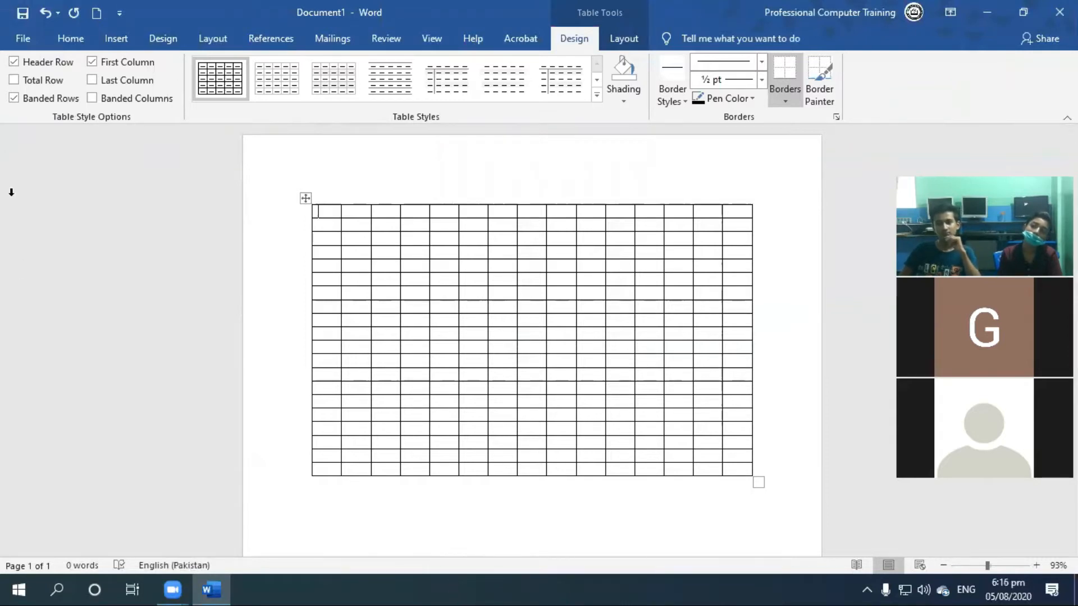
{"action": "key", "text": "ctrl+z"}
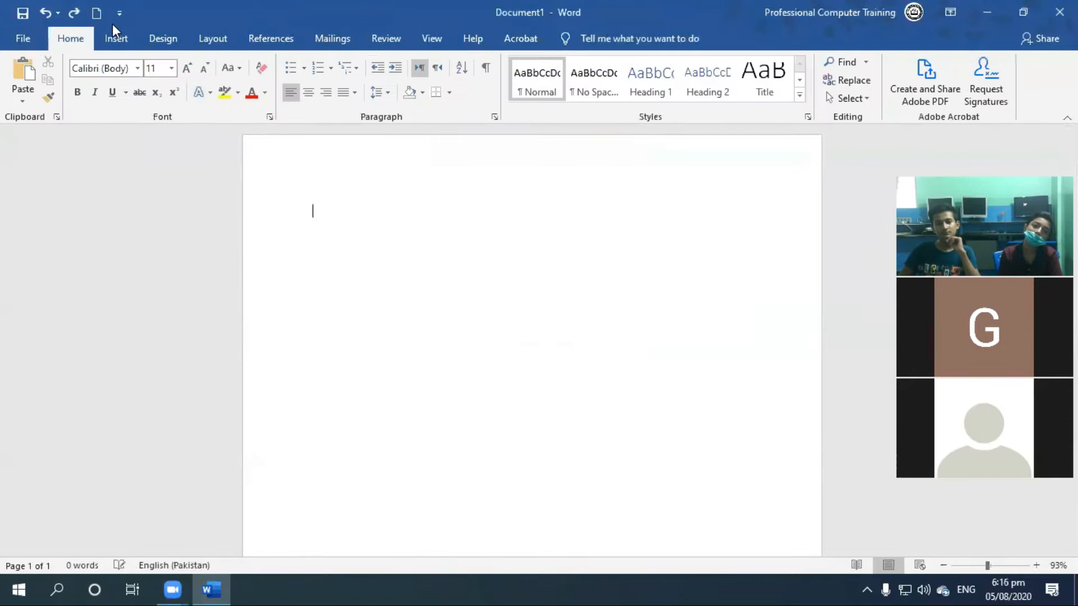
Step: Try to insert a table with 2000 columns and 2 rows through the Insert Table dialog
{"action": "left_click", "coordinate": [117, 38]}
{"action": "left_click", "coordinate": [121, 92]}
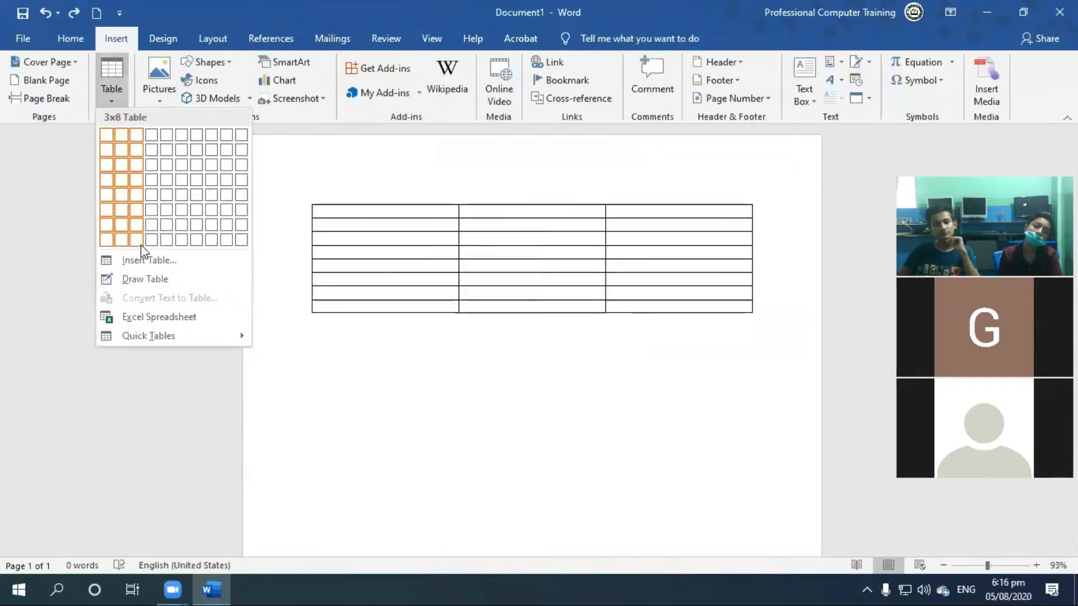
{"action": "left_click", "coordinate": [149, 260]}
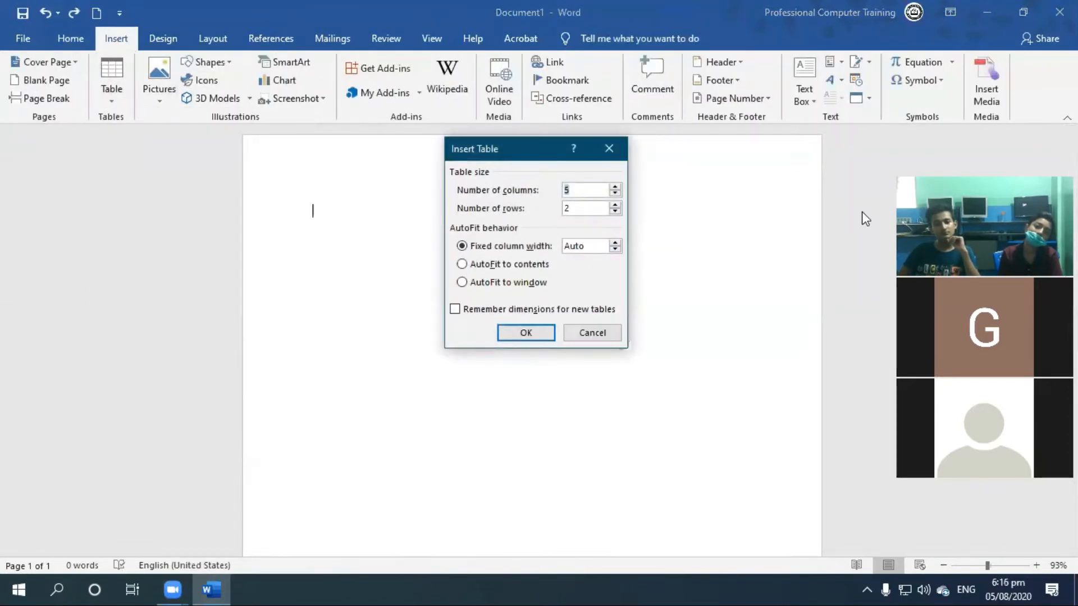
{"action": "type", "text": "2000"}
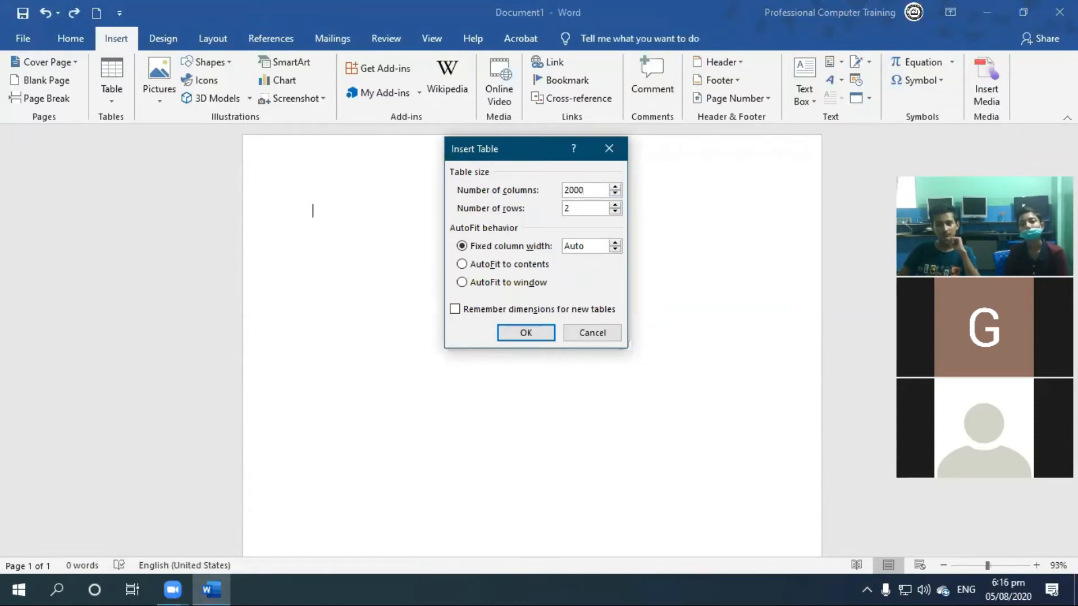
{"action": "left_click", "coordinate": [544, 330]}
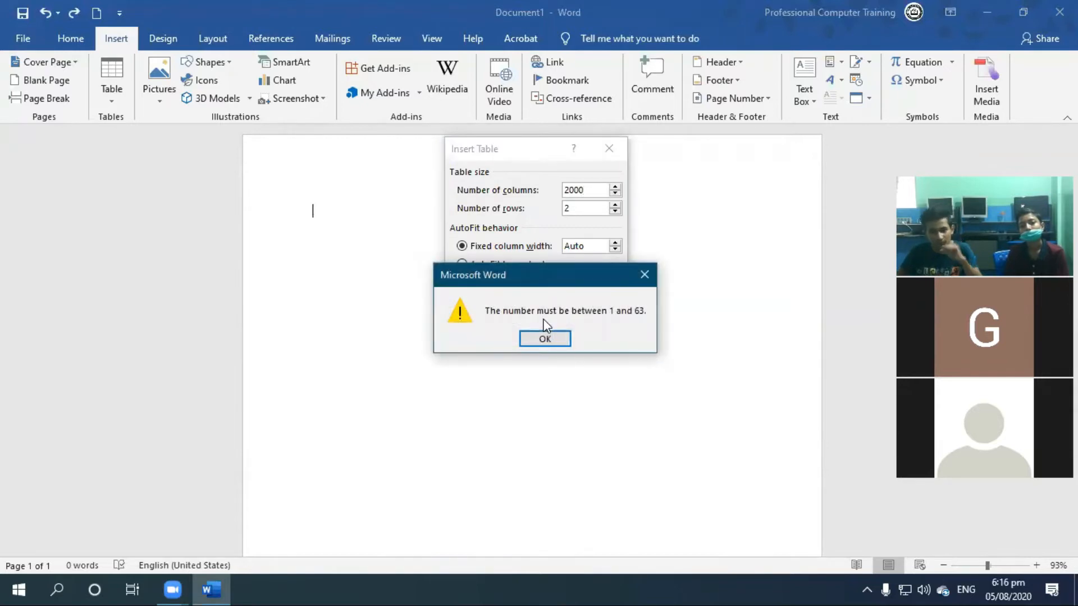
{"action": "left_click_drag", "start_coordinate": [537, 269], "coordinate": [480, 182]}
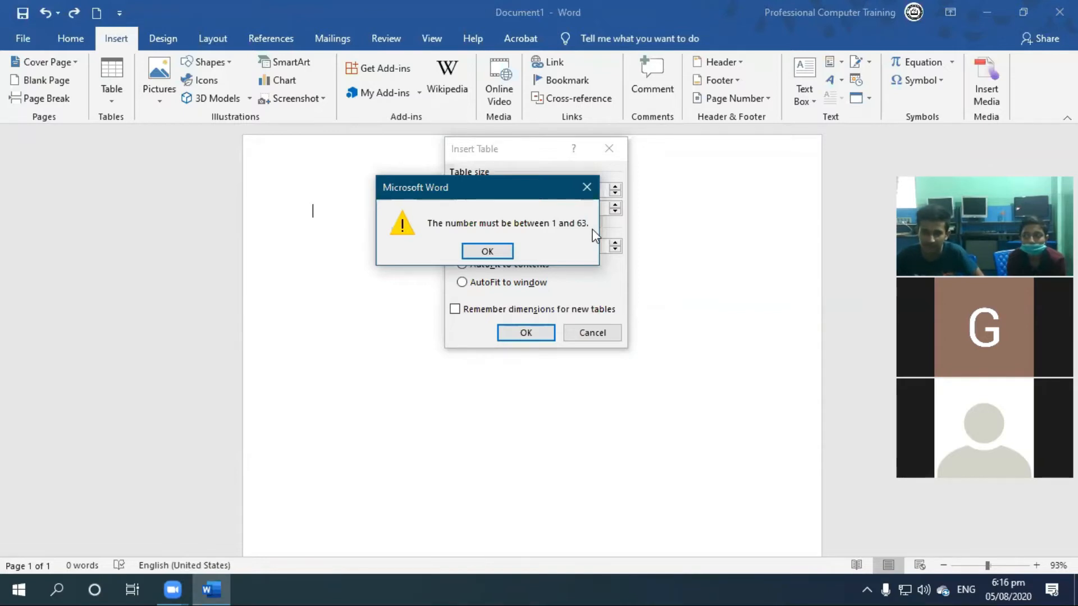
{"action": "key", "text": "Return"}
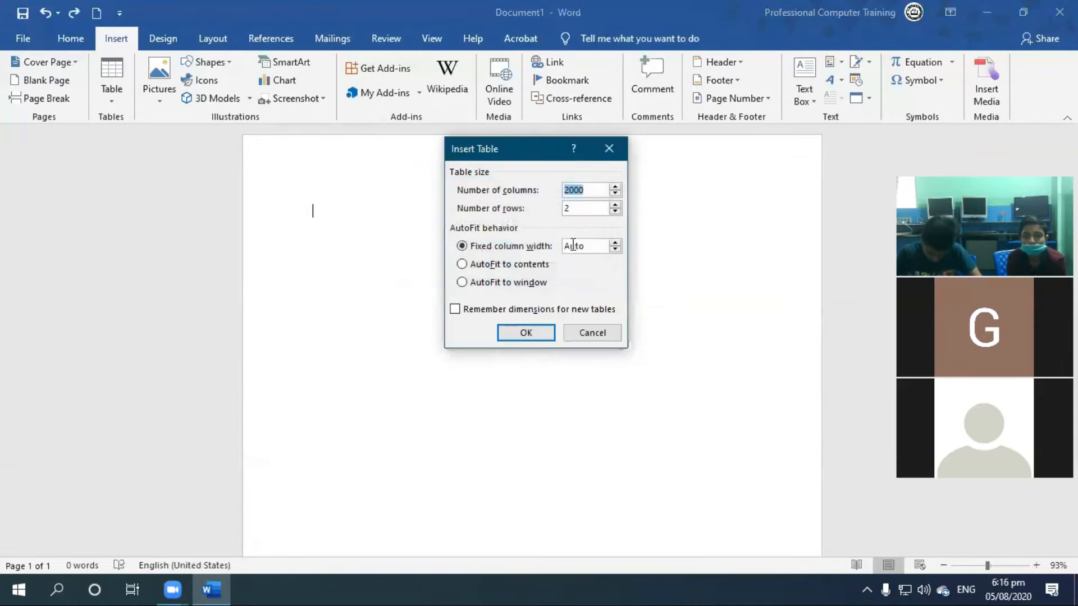
Step: Change the table size to 2 columns and 2000 rows, insert the table, and undo the insertion
{"action": "left_click", "coordinate": [587, 213]}
{"action": "left_click_drag", "start_coordinate": [595, 193], "coordinate": [505, 195]}
{"action": "type", "text": "2"}
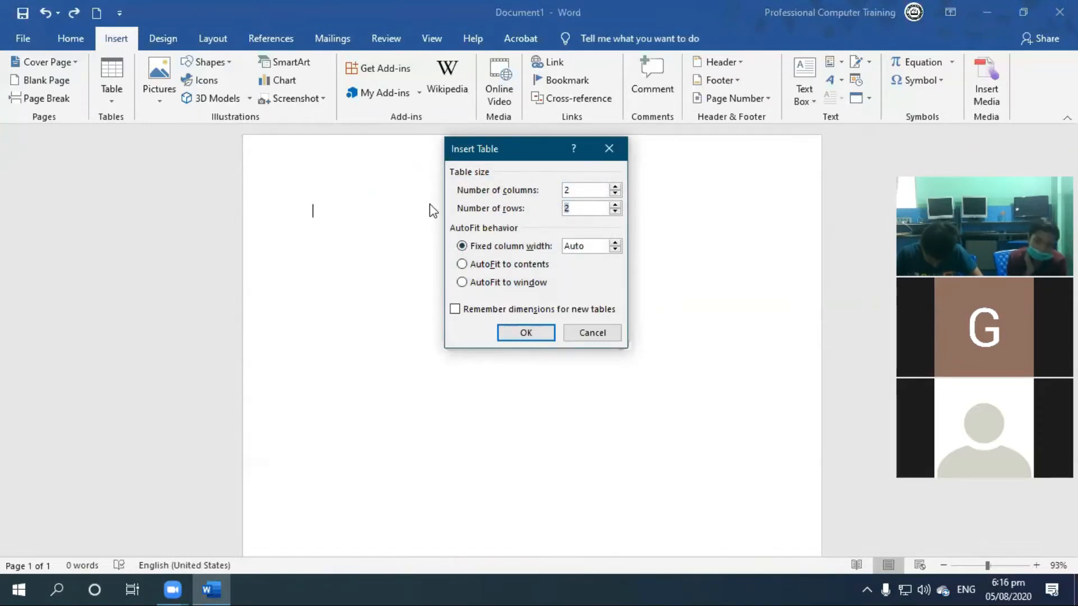
{"action": "key", "text": "Tab"}
{"action": "type", "text": "2000"}
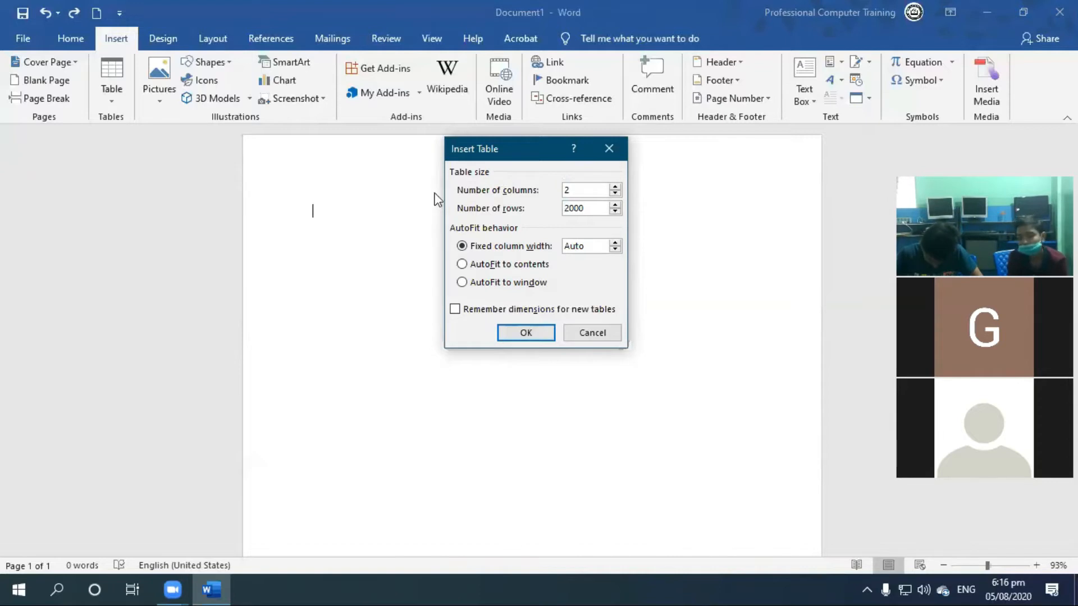
{"action": "left_click", "coordinate": [528, 331]}
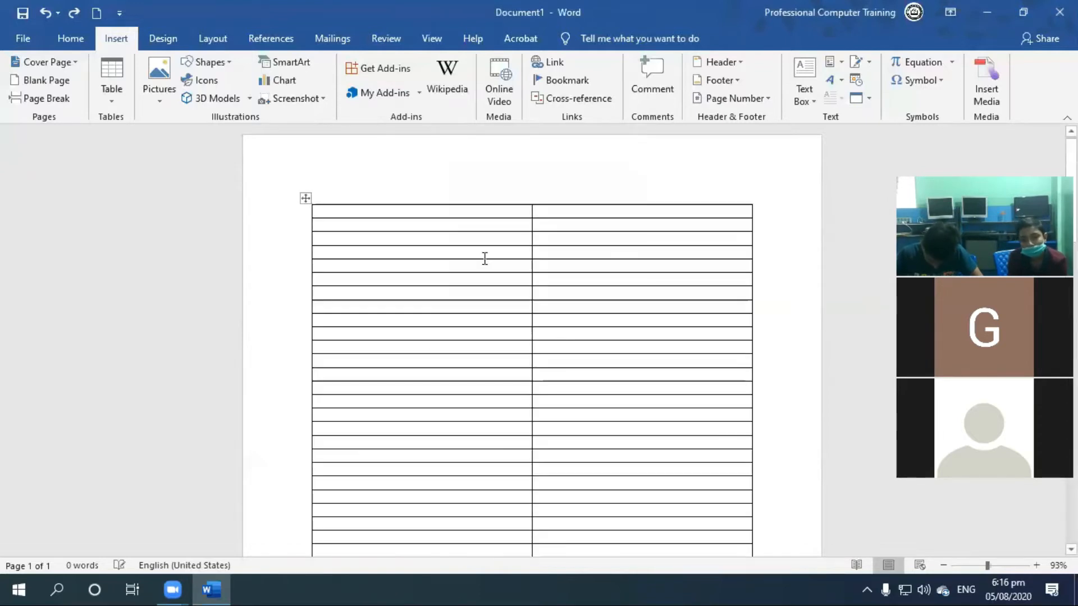
{"action": "scroll", "coordinate": [477, 259], "scroll_direction": "down", "scroll_amount": 5}
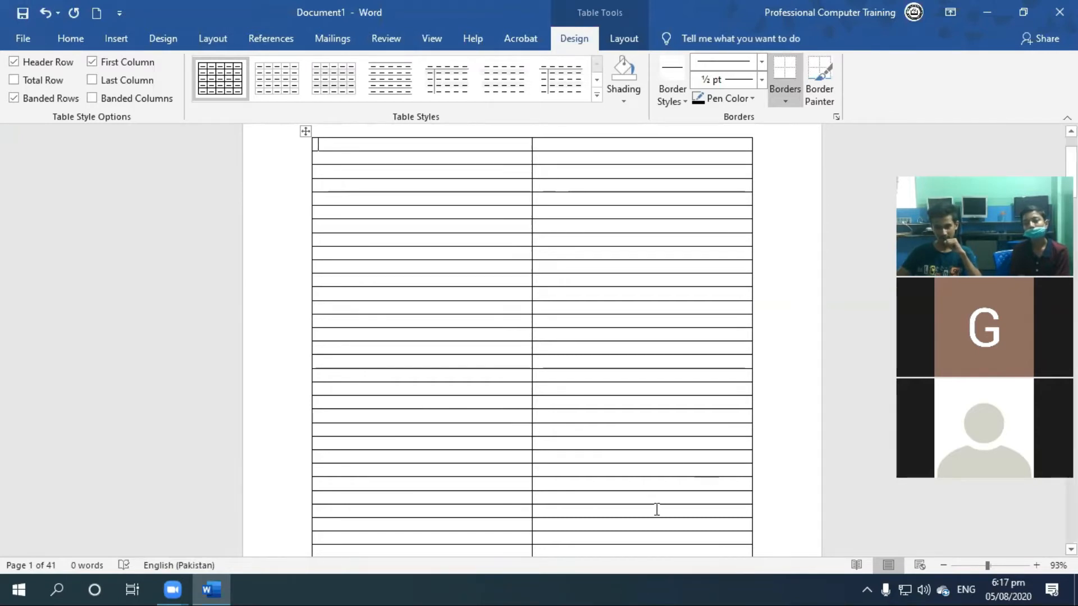
{"action": "key", "text": "ctrl+z"}
Step: Insert a table with 5 columns and 5000 rows through the Insert Table dialog
{"action": "left_click", "coordinate": [117, 38]}
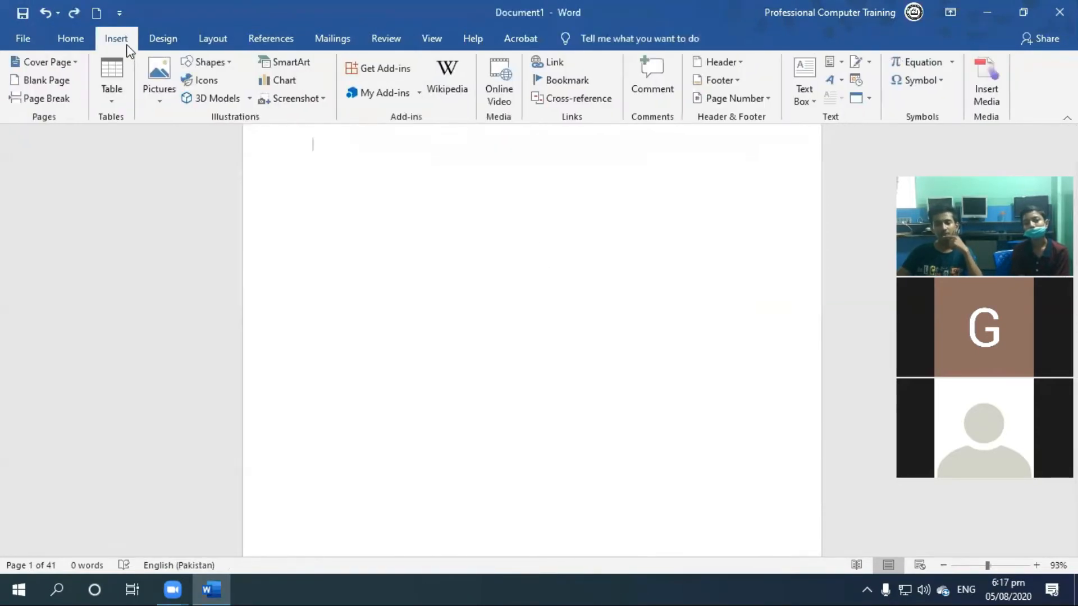
{"action": "left_click", "coordinate": [119, 107]}
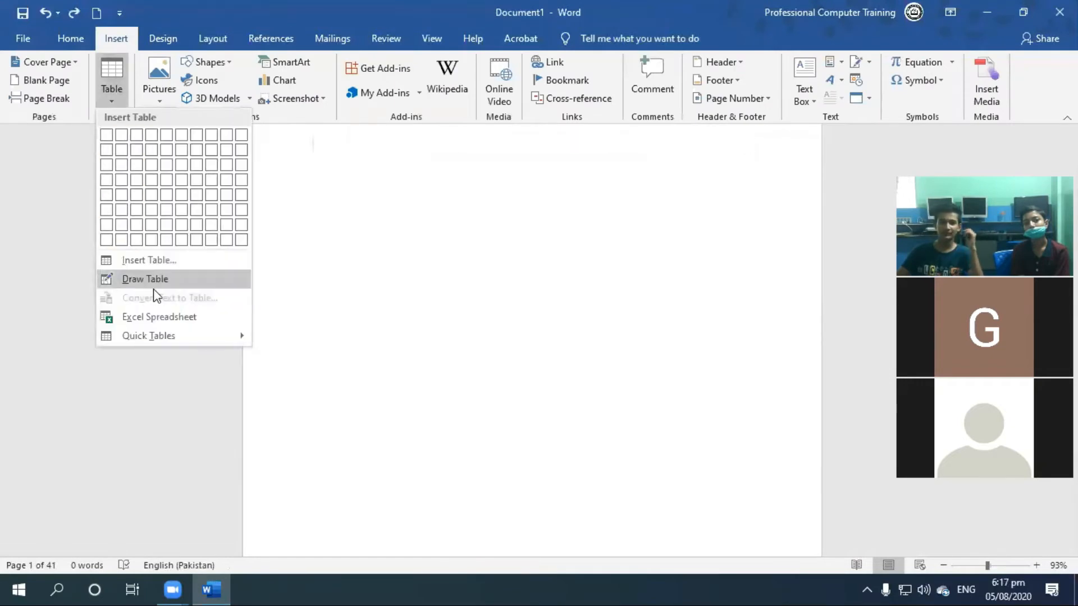
{"action": "left_click", "coordinate": [160, 261]}
{"action": "key", "text": "Tab"}
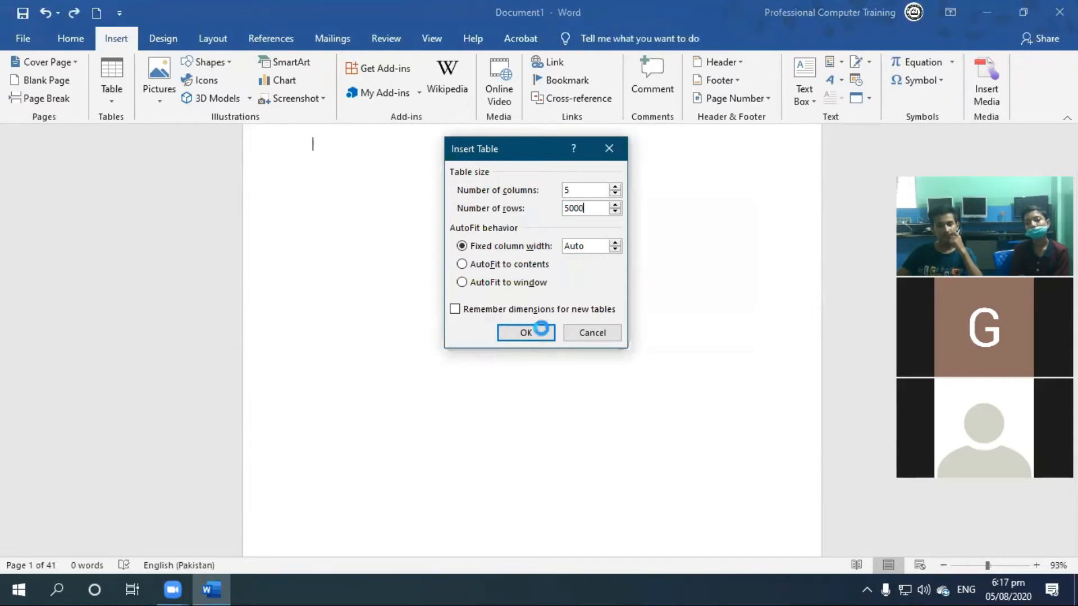
{"action": "key", "text": "Return"}
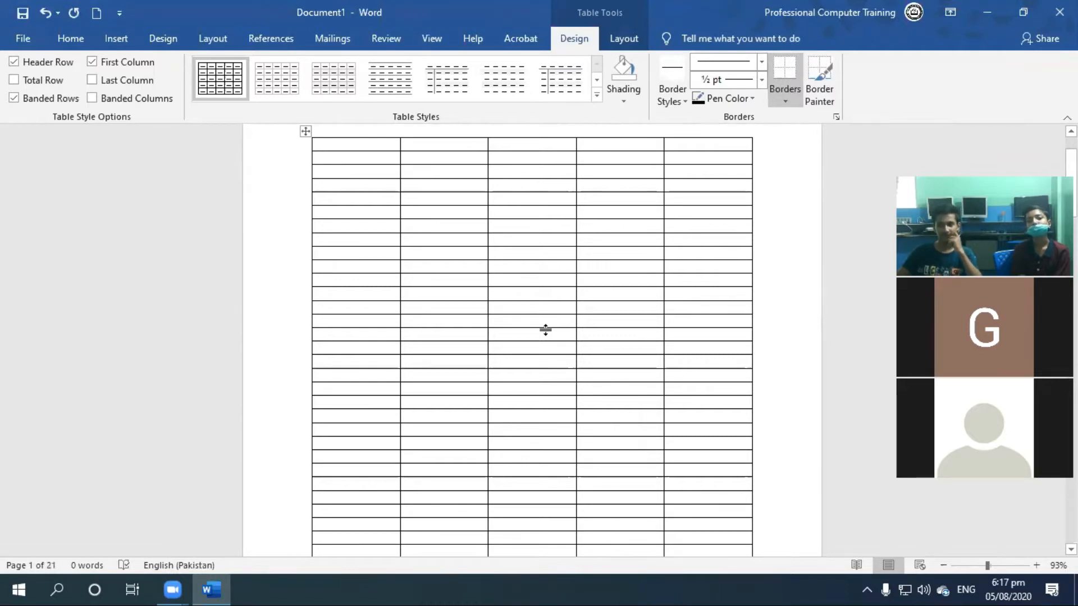
{"action": "key", "text": "shift+F10"}
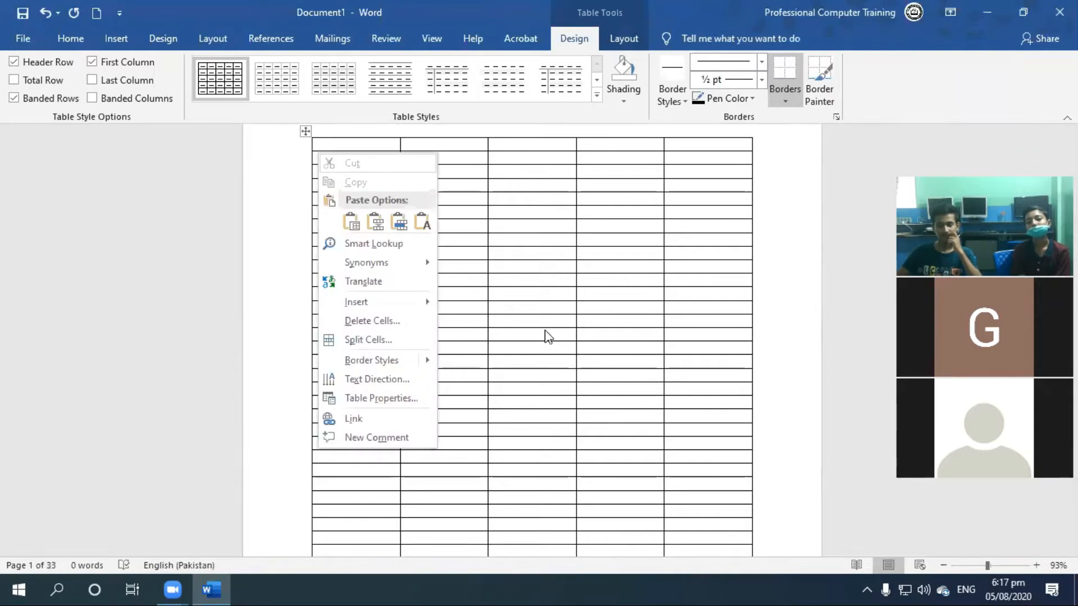
{"action": "key", "text": "Escape"}
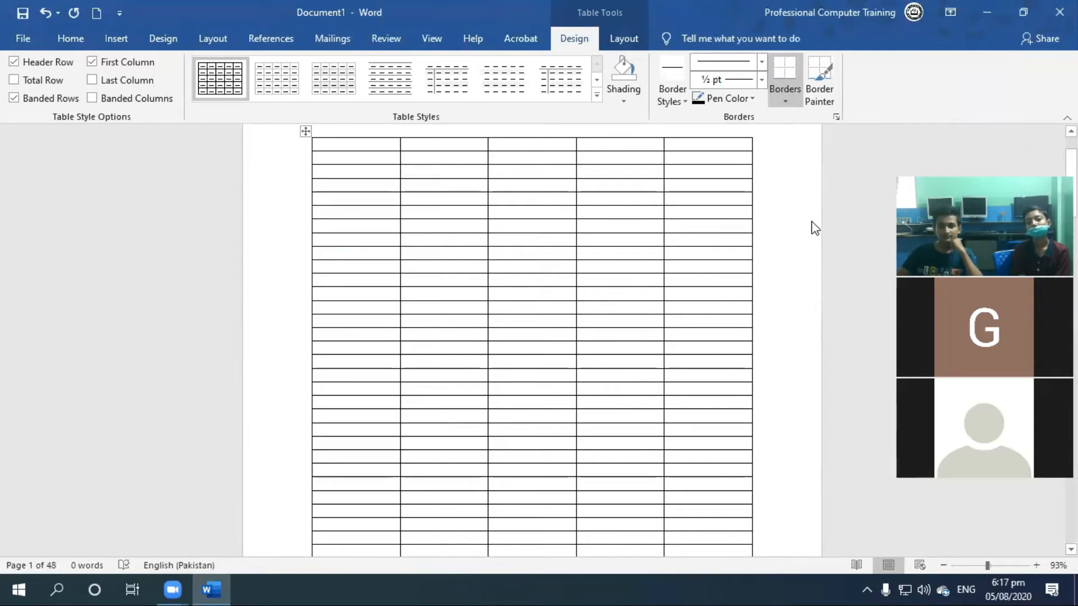
{"action": "left_click", "coordinate": [803, 222]}
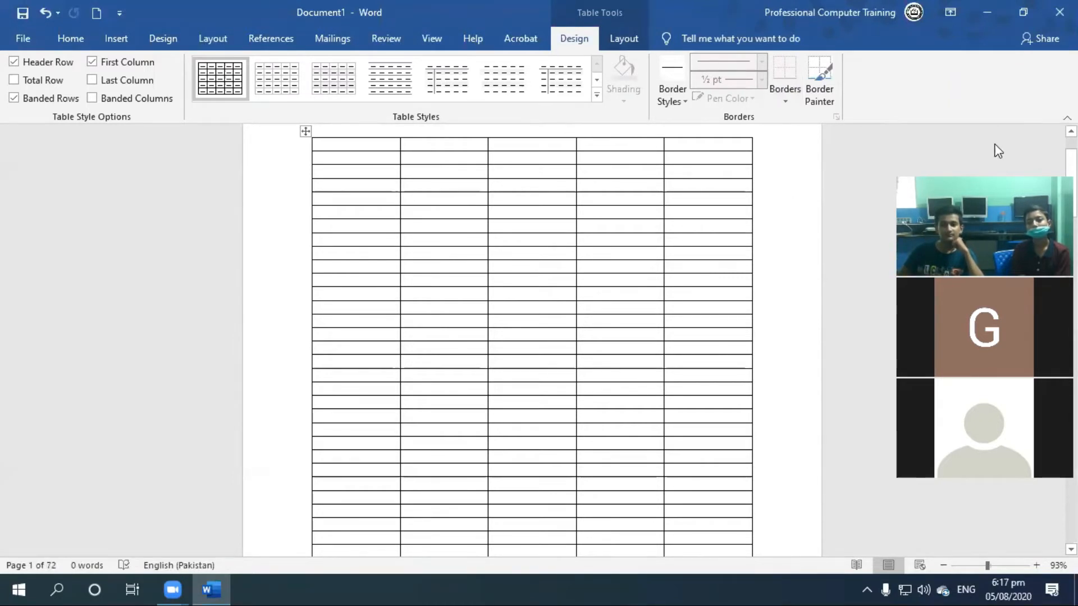
Step: Examine the long table around its middle pages at 100% zoom
{"action": "left_click_drag", "start_coordinate": [1071, 246], "coordinate": [1071, 342]}
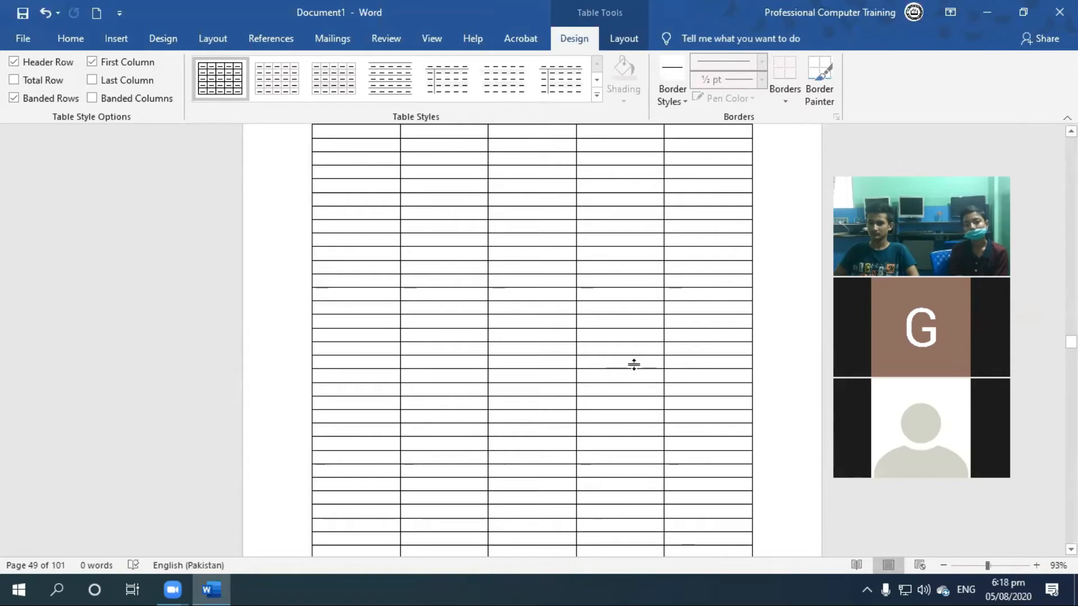
{"action": "scroll", "coordinate": [584, 286], "scroll_direction": "up", "scroll_amount": 5}
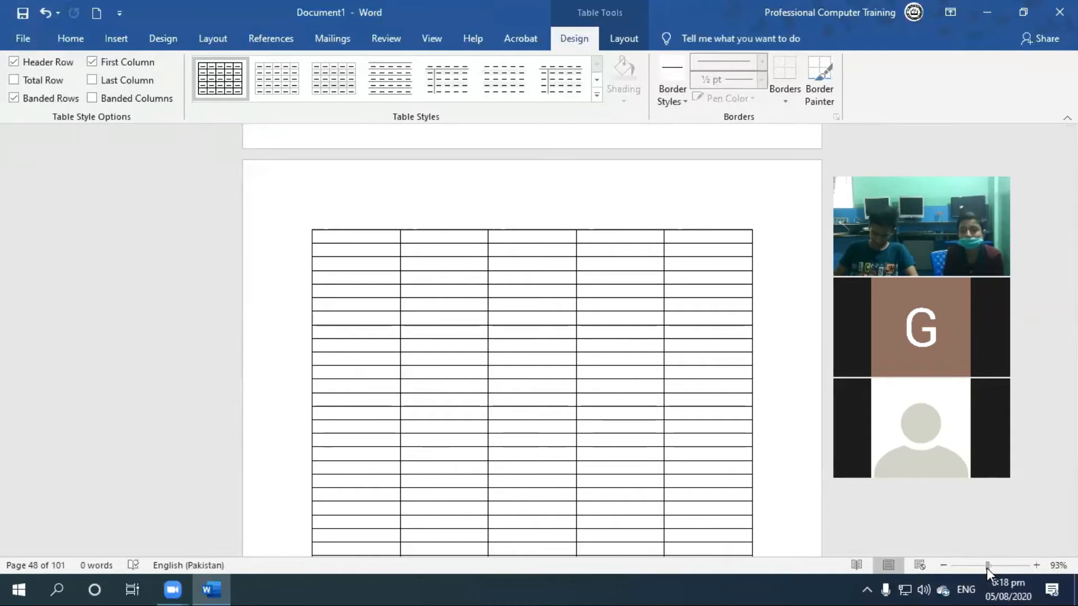
{"action": "mouse_move", "coordinate": [986, 568]}
{"action": "left_mouse_down"}
{"action": "mouse_move", "coordinate": [1005, 568]}
{"action": "mouse_move", "coordinate": [991, 564]}
{"action": "left_mouse_up"}
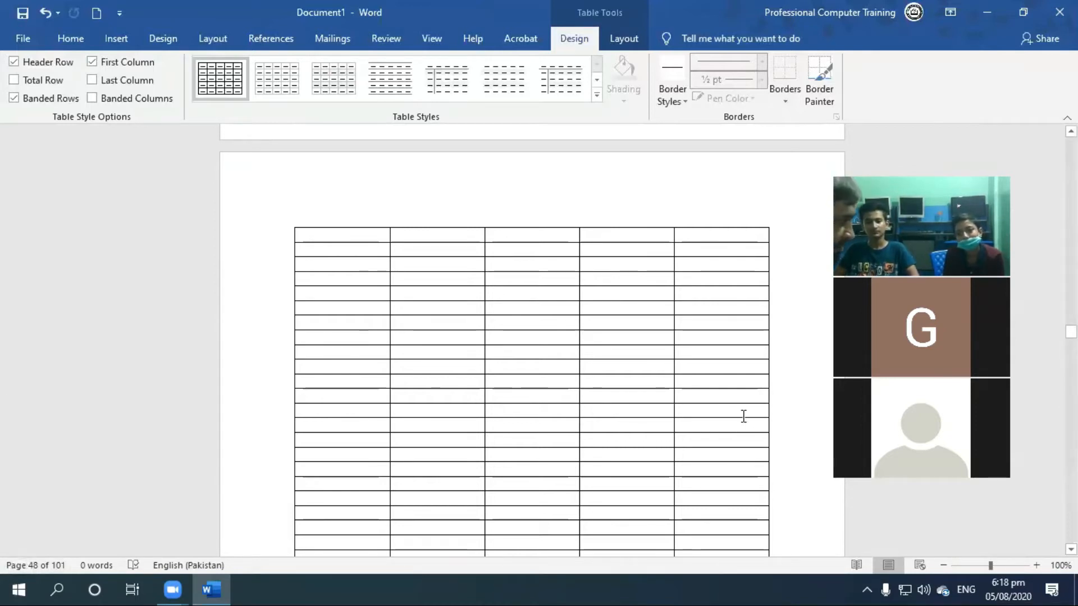
{"action": "left_click", "coordinate": [804, 365]}
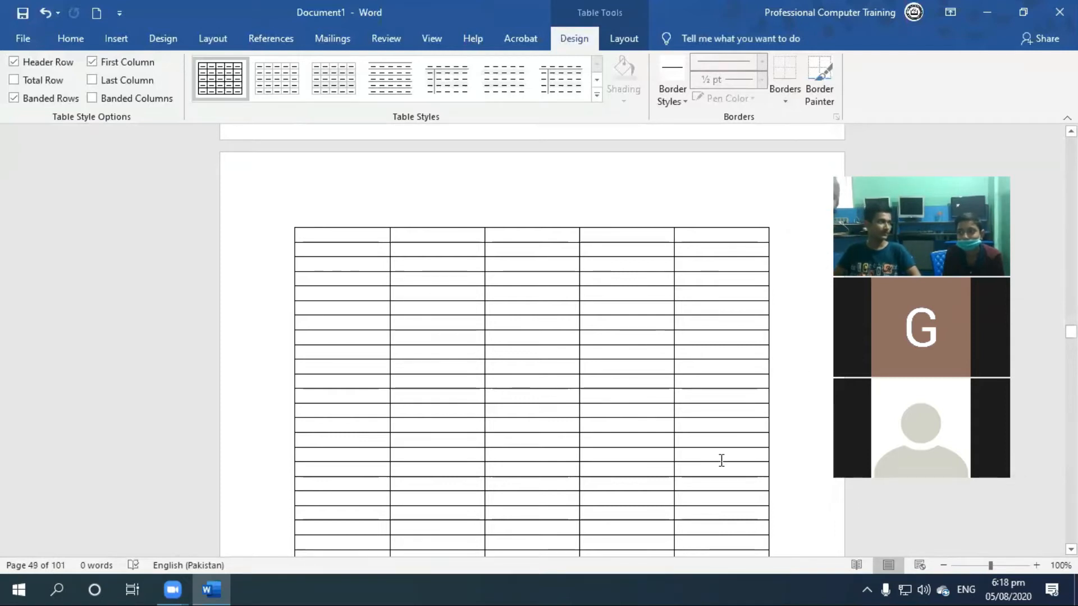
{"action": "scroll", "coordinate": [721, 460], "scroll_direction": "down", "scroll_amount": 3}
{"action": "scroll", "coordinate": [717, 450], "scroll_direction": "up", "scroll_amount": 5}
Step: Undo the insertion of the 5000-row table
{"action": "left_click", "coordinate": [221, 45]}
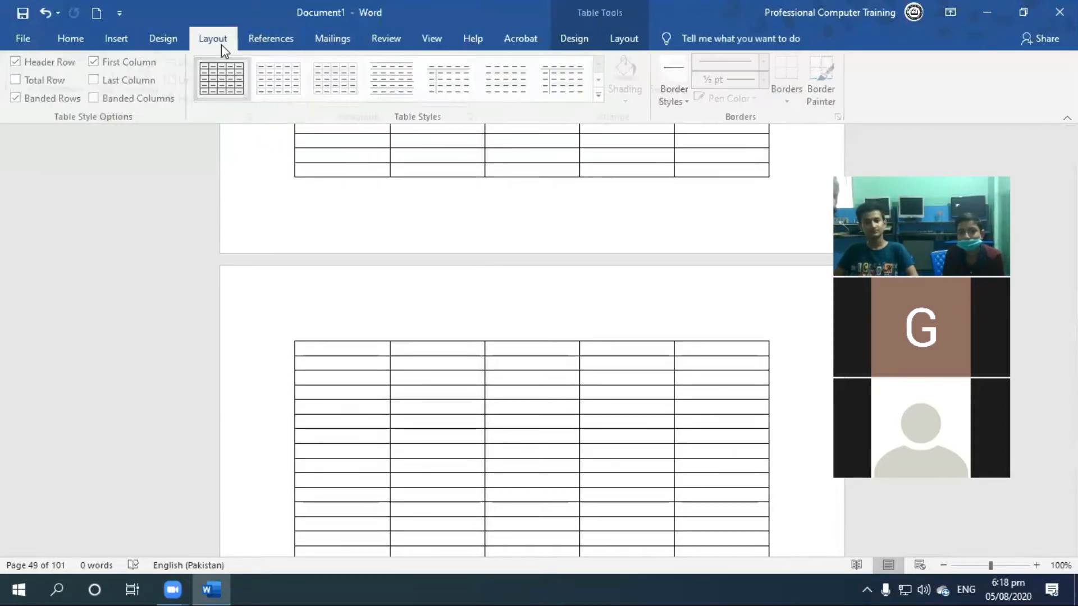
{"action": "left_click", "coordinate": [126, 100]}
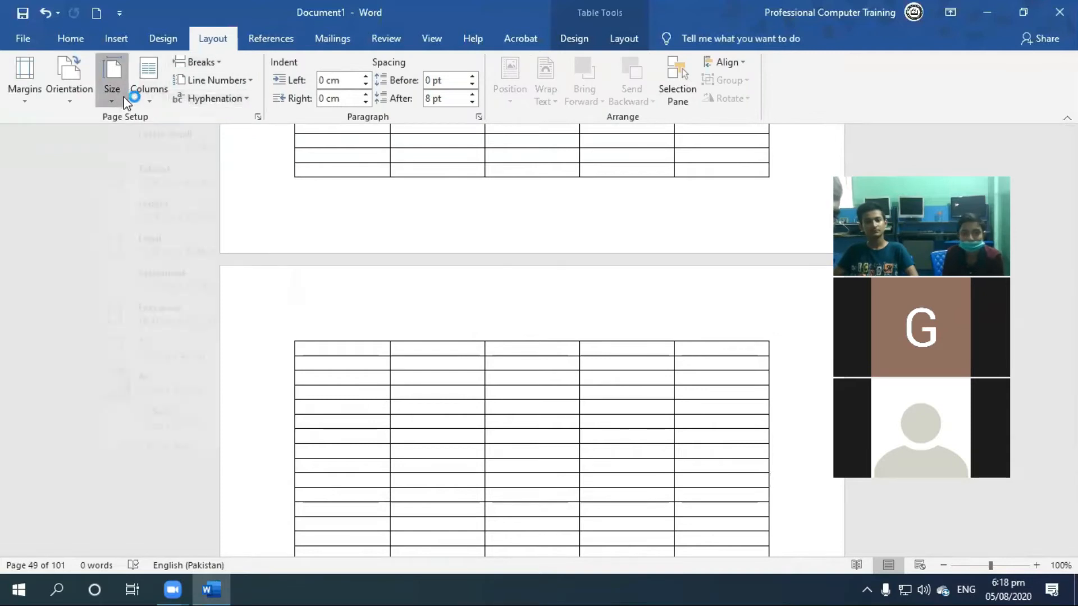
{"action": "left_click", "coordinate": [67, 40]}
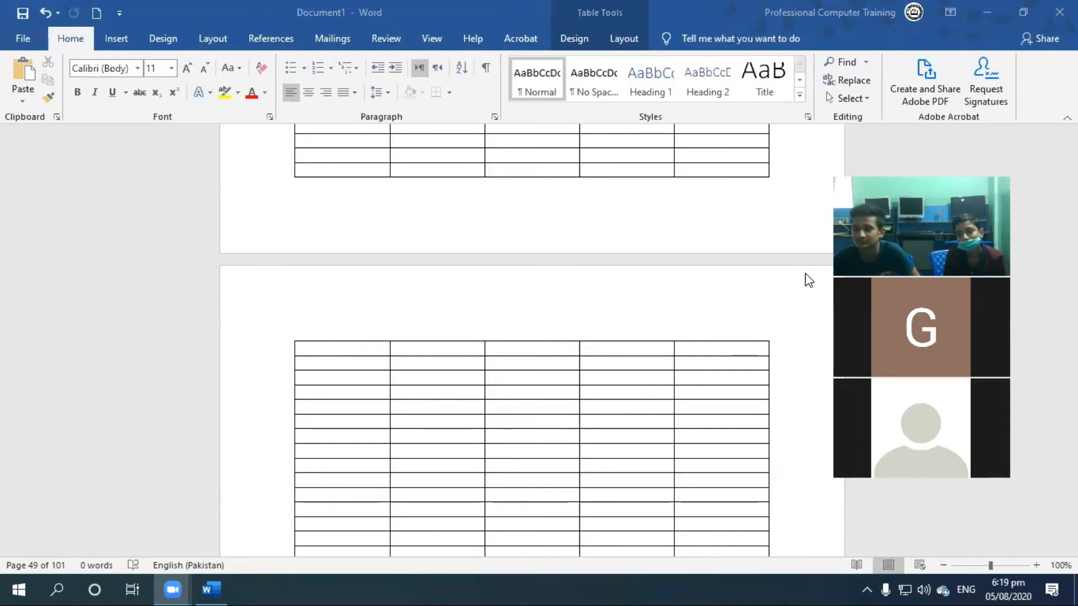
{"action": "key", "text": "ctrl+z"}
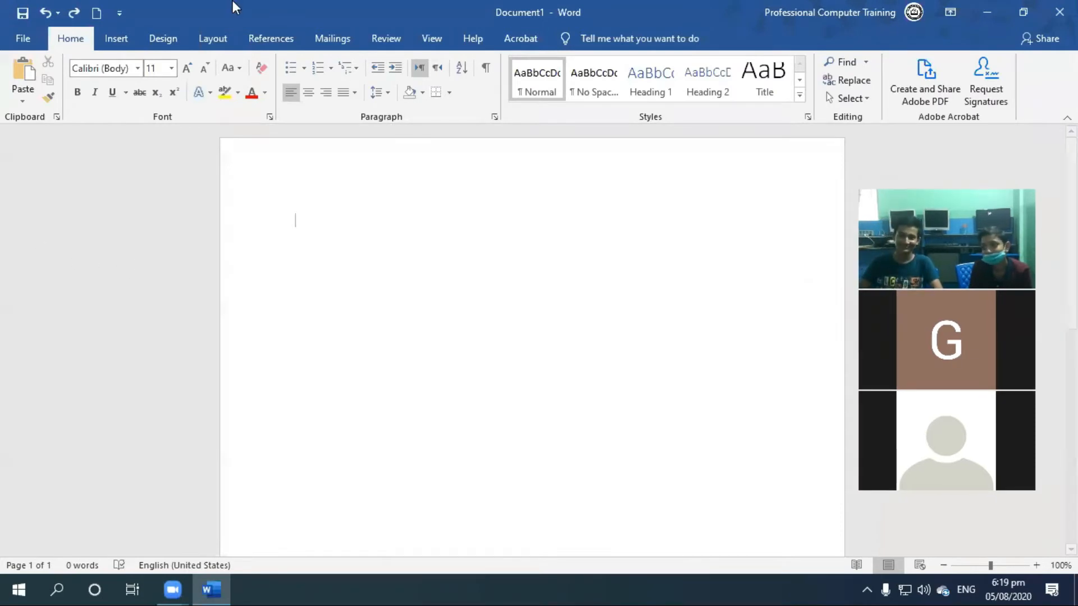
Step: Draw a freehand table about 13.4 cm wide and 8.4 cm high, and add a vertical divider inside it
{"action": "left_click", "coordinate": [118, 41]}
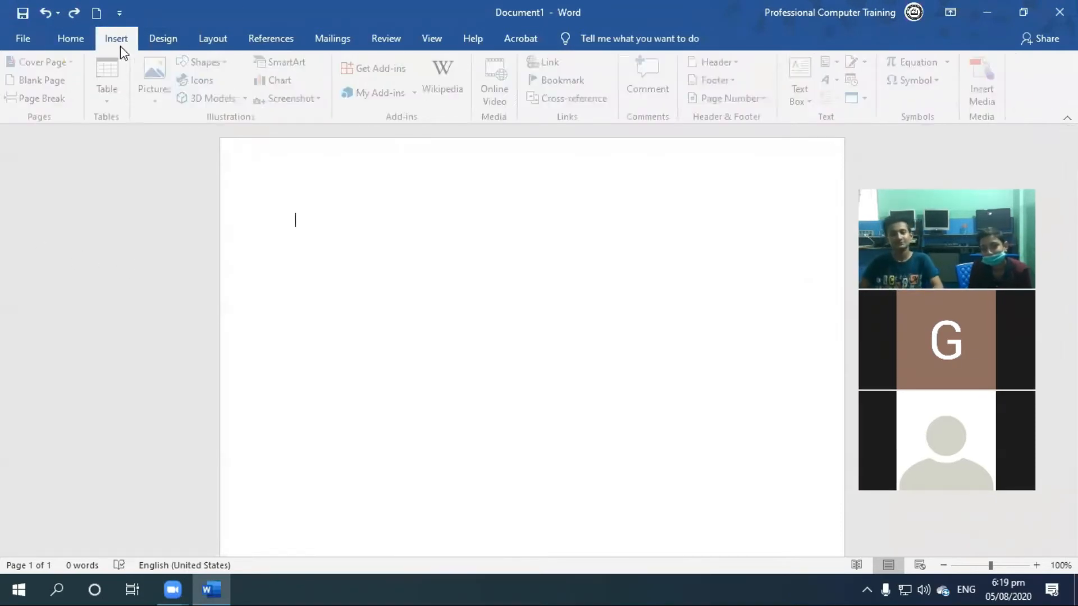
{"action": "left_click", "coordinate": [110, 102]}
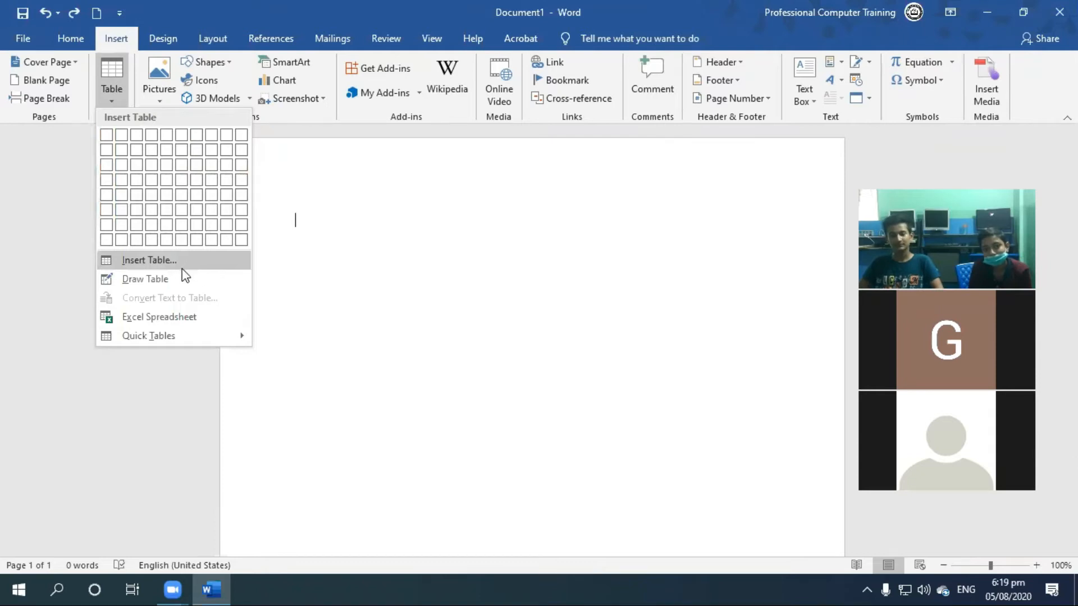
{"action": "left_click", "coordinate": [146, 279]}
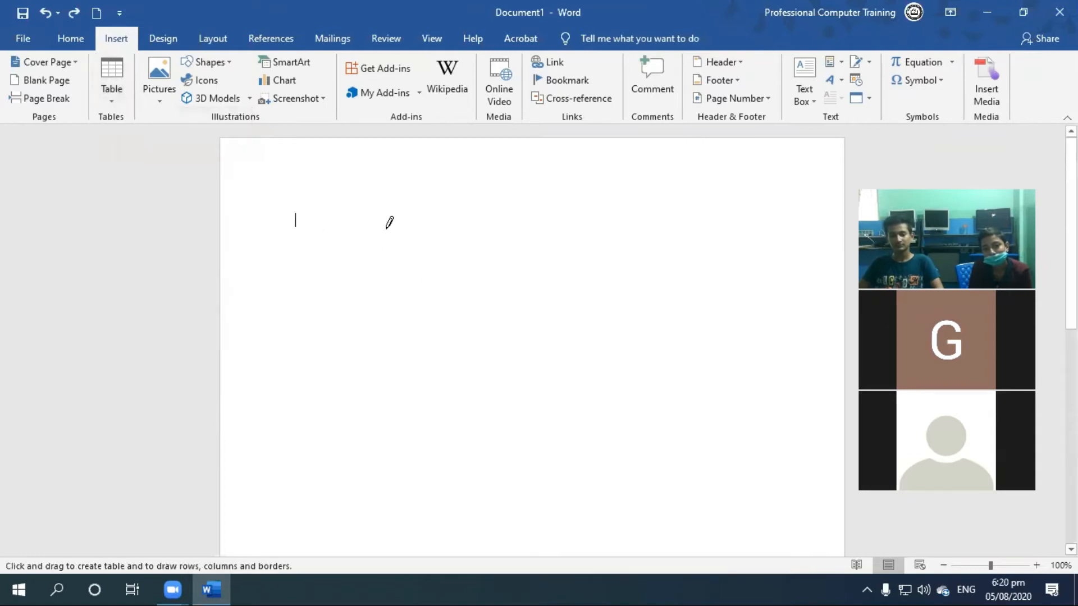
{"action": "mouse_move", "coordinate": [303, 225]}
{"action": "left_mouse_down"}
{"action": "mouse_move", "coordinate": [362, 336]}
{"action": "mouse_move", "coordinate": [708, 479]}
{"action": "mouse_move", "coordinate": [703, 464]}
{"action": "left_mouse_up"}
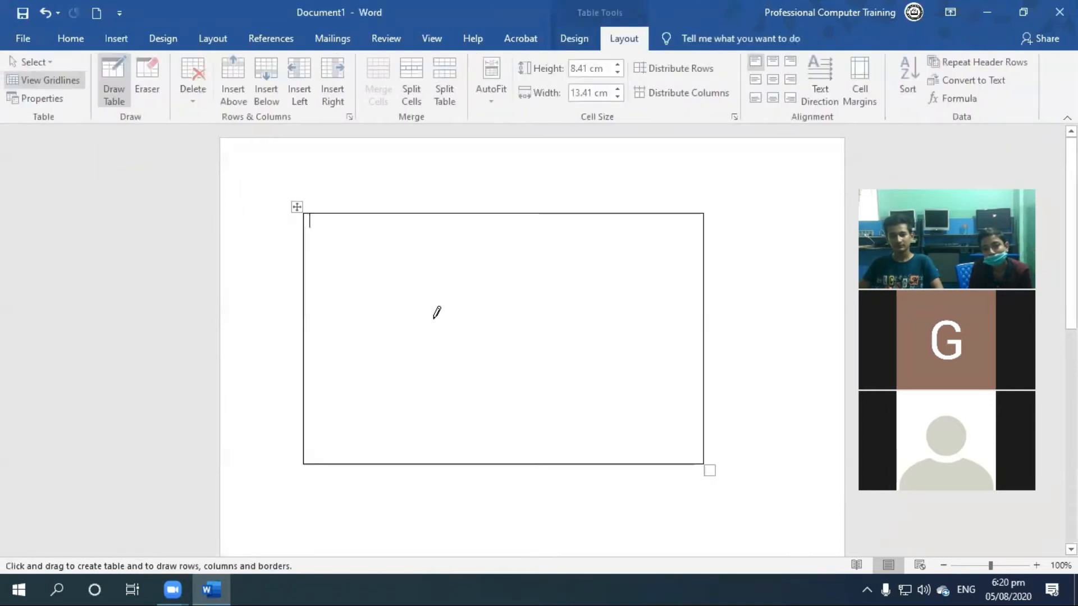
{"action": "left_click_drag", "start_coordinate": [393, 214], "coordinate": [375, 414]}
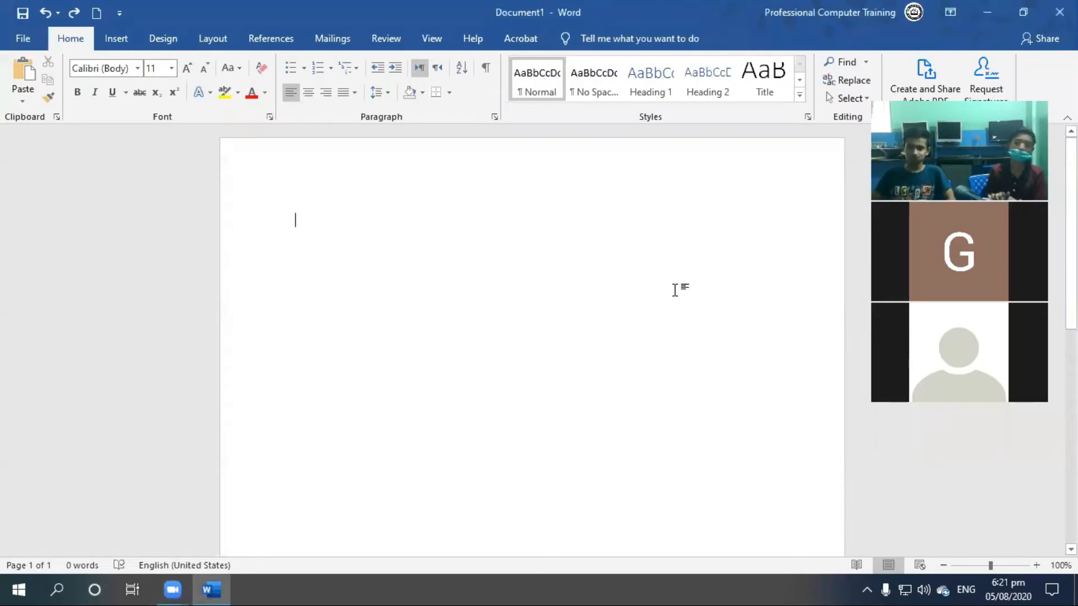
Step: Insert a table with 4 columns and 5 rows using automatic fixed column width
{"action": "left_click", "coordinate": [113, 40]}
{"action": "left_click", "coordinate": [117, 104]}
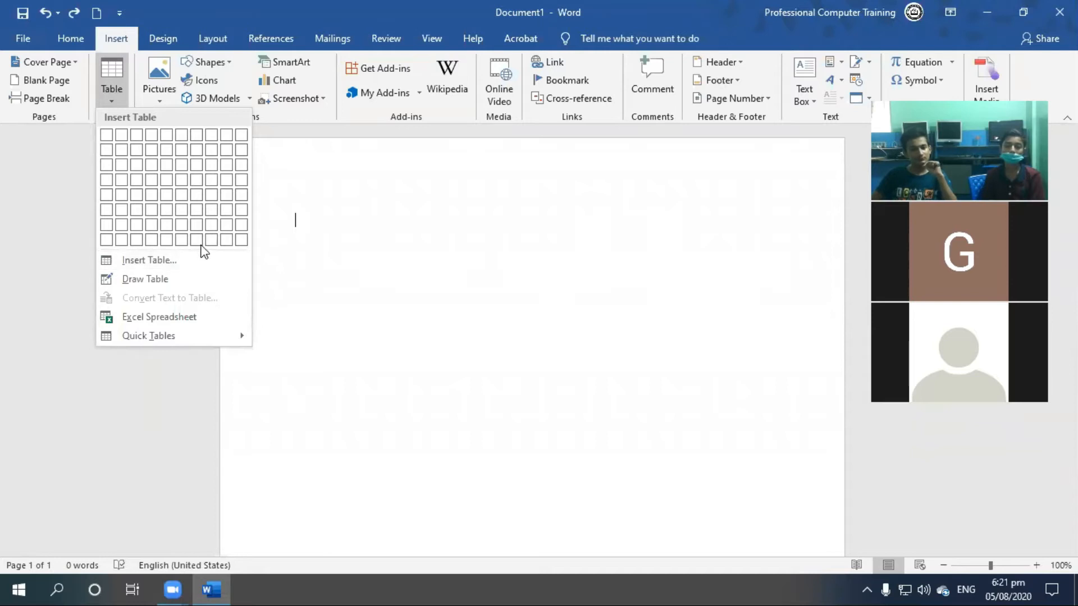
{"action": "left_click", "coordinate": [140, 261]}
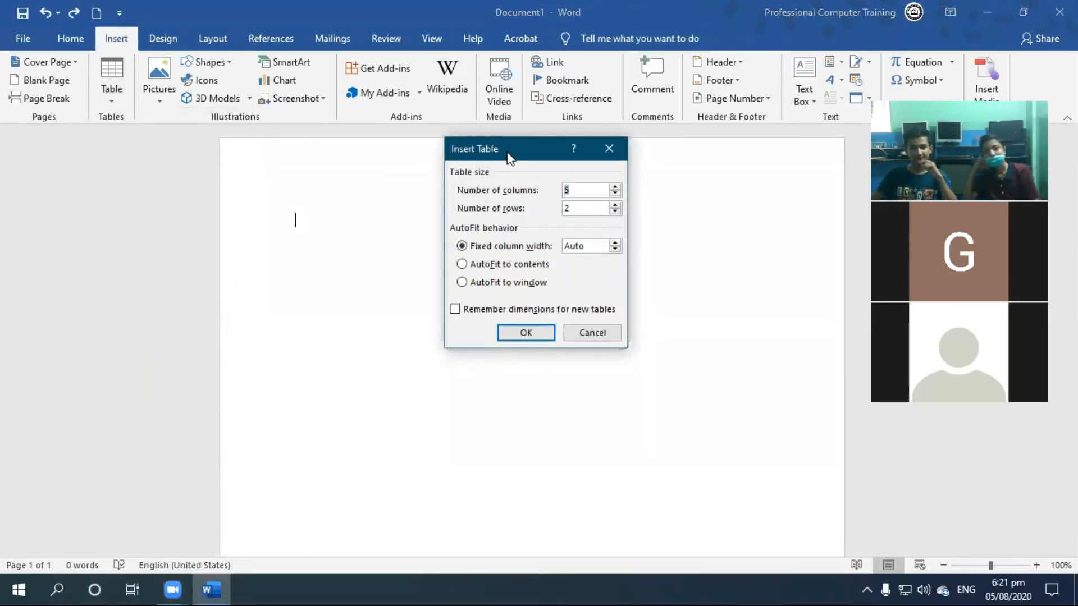
{"action": "type", "text": "4"}
{"action": "key", "text": "Tab"}
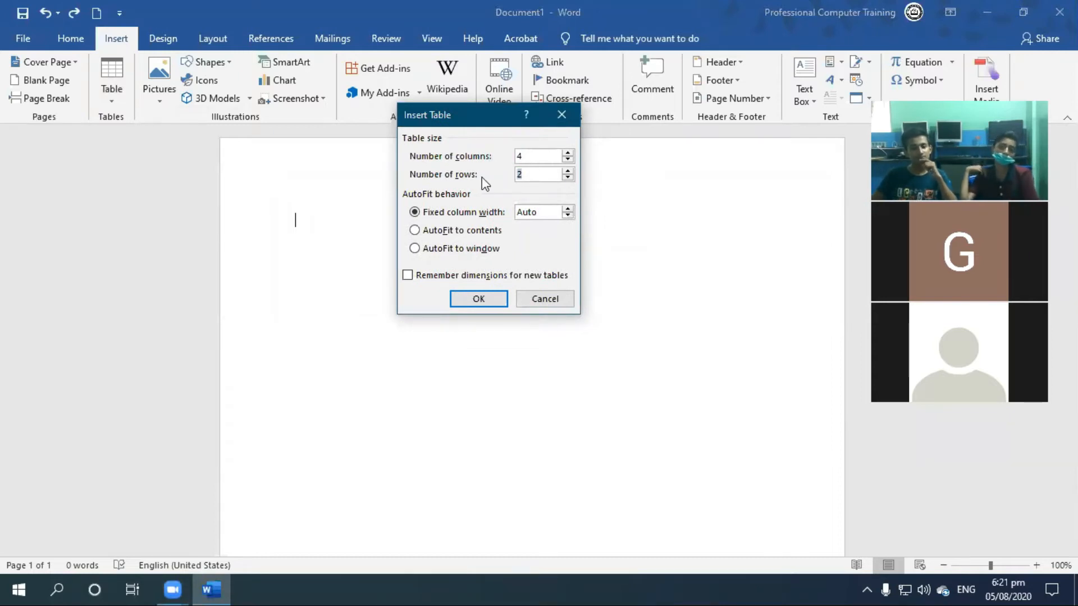
{"action": "type", "text": "5"}
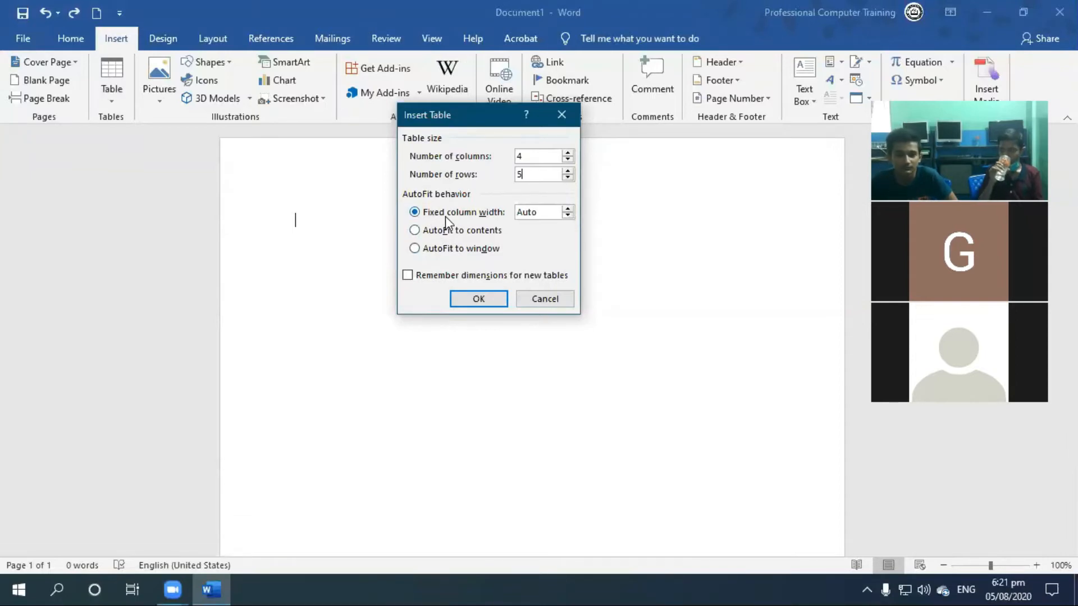
{"action": "left_click", "coordinate": [476, 302]}
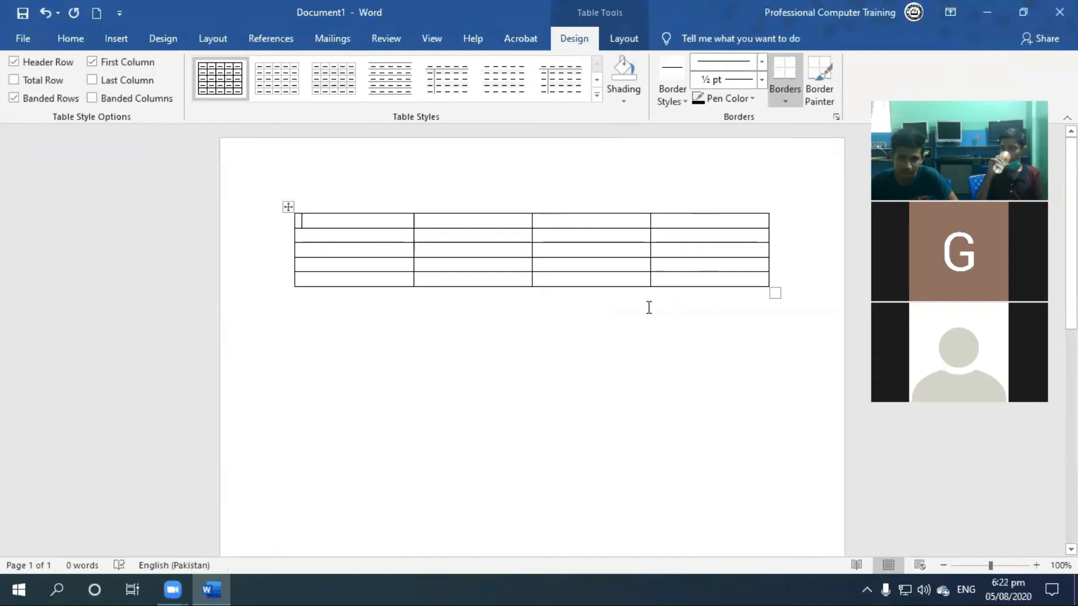
Step: Insert a second table with 4 columns and 5 rows below the first, set to AutoFit to contents
{"action": "left_click", "coordinate": [327, 325]}
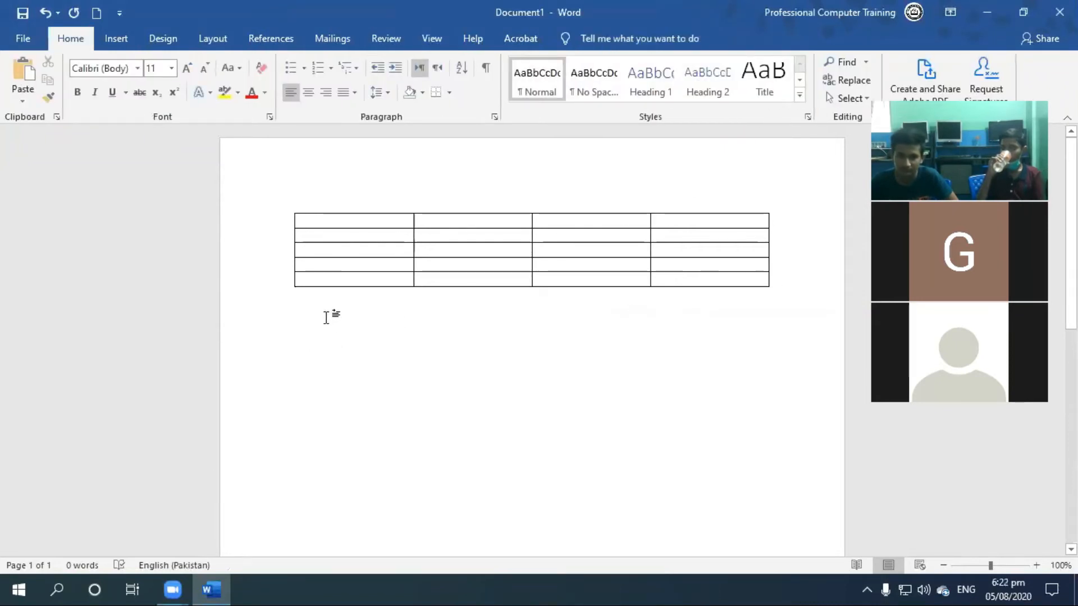
{"action": "left_click", "coordinate": [107, 36]}
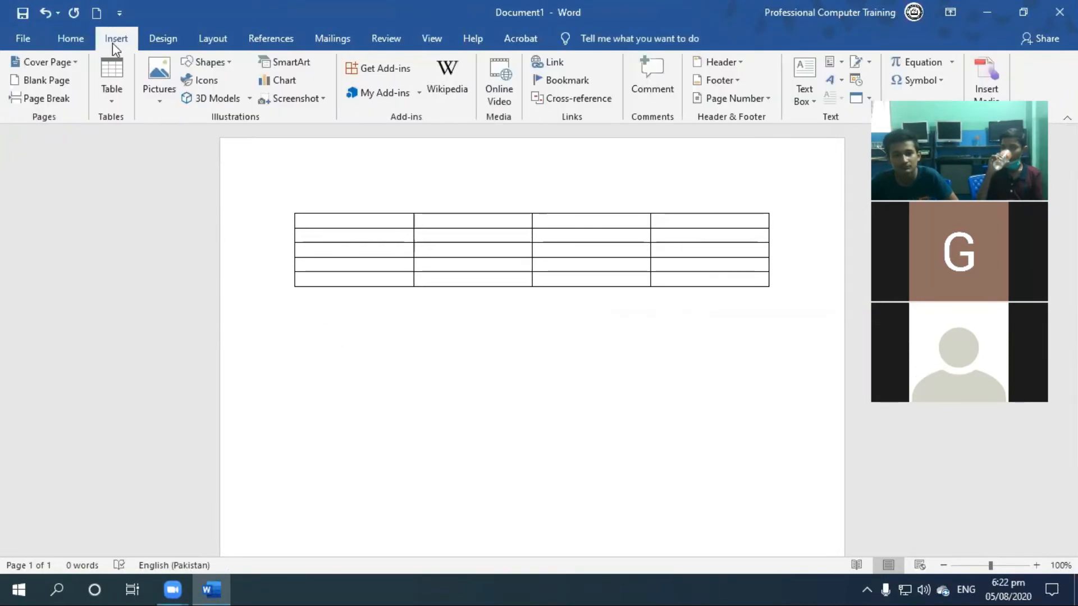
{"action": "left_click", "coordinate": [112, 100]}
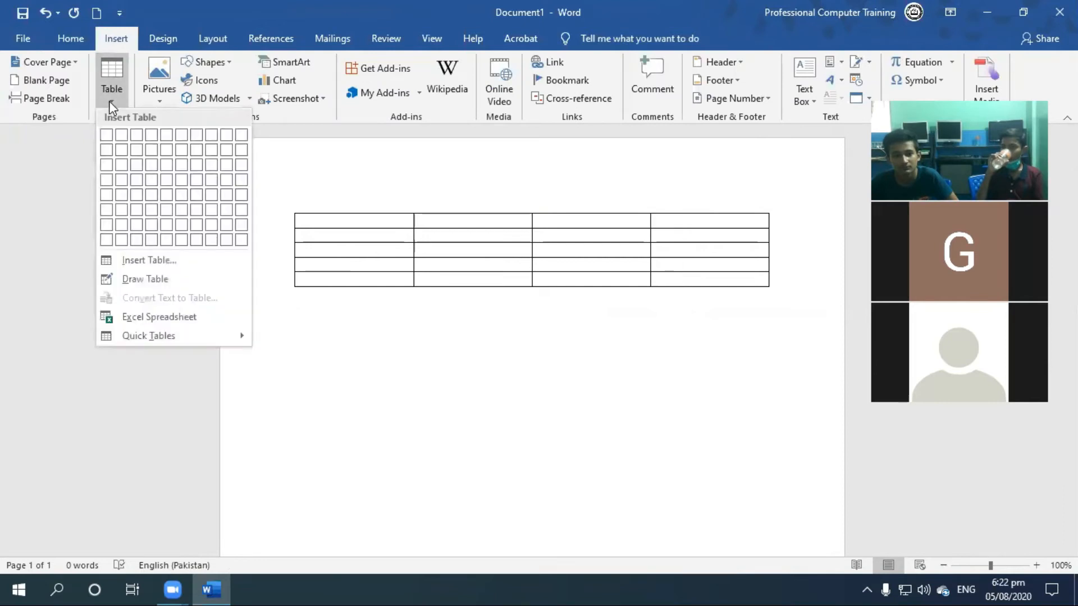
{"action": "left_click", "coordinate": [147, 263]}
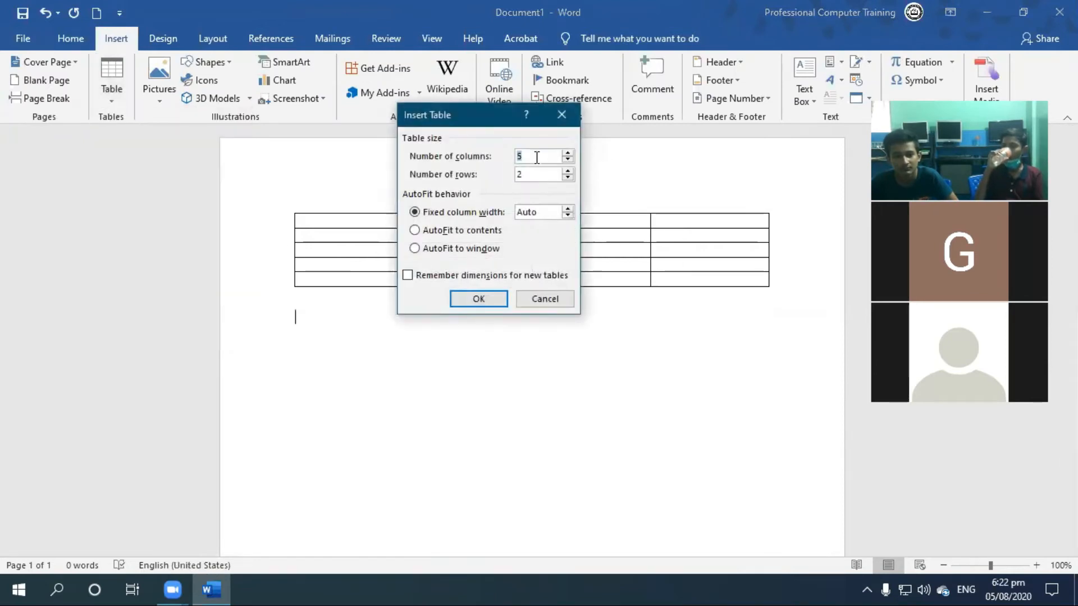
{"action": "type", "text": "5"}
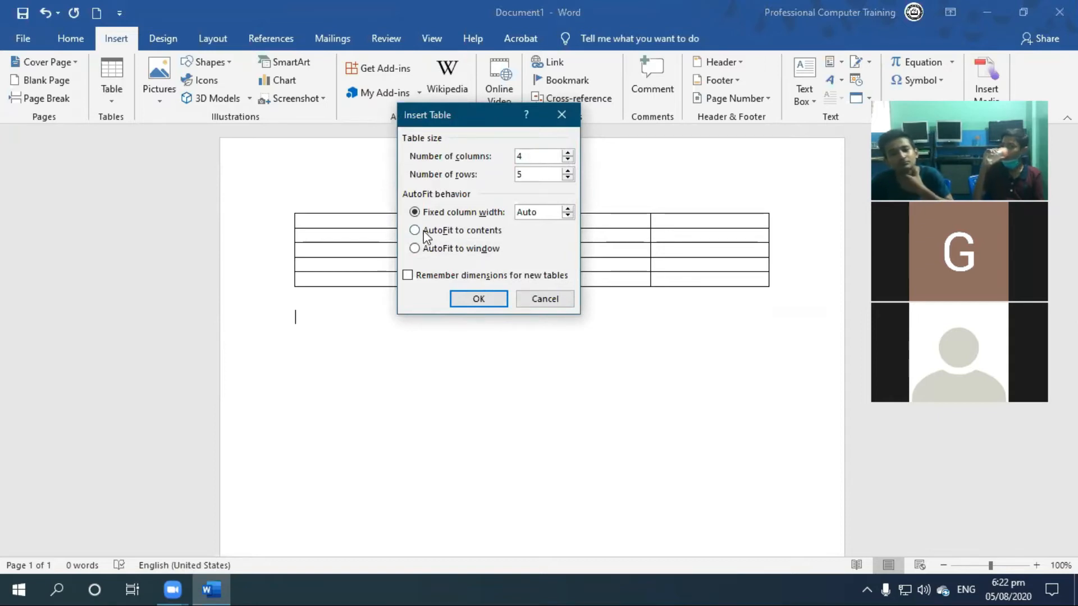
{"action": "left_click", "coordinate": [454, 232]}
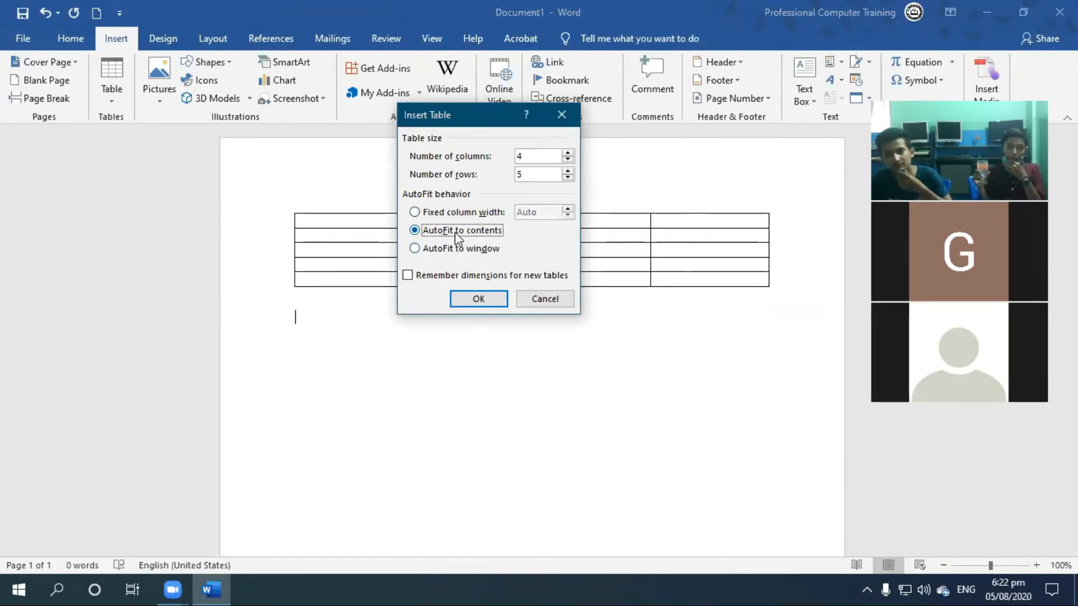
{"action": "left_click", "coordinate": [478, 299]}
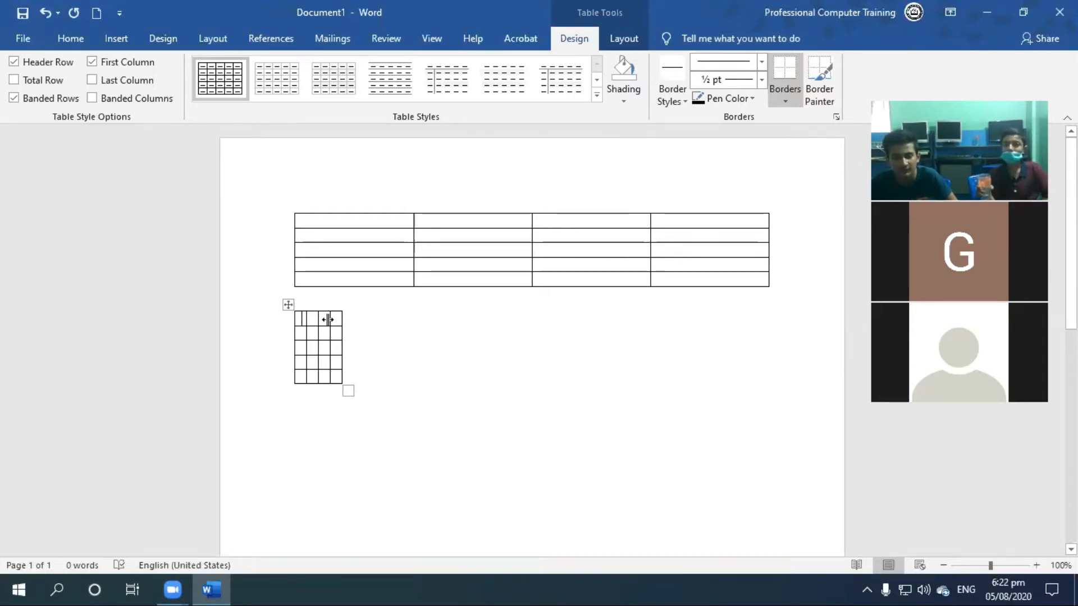
Step: Enter the headings Name and Father Name in the first two cells of the second table's top row
{"action": "type", "text": "Name"}
{"action": "key", "text": "BackSpace"}
{"action": "key", "text": "BackSpace"}
{"action": "type", "text": "me "}
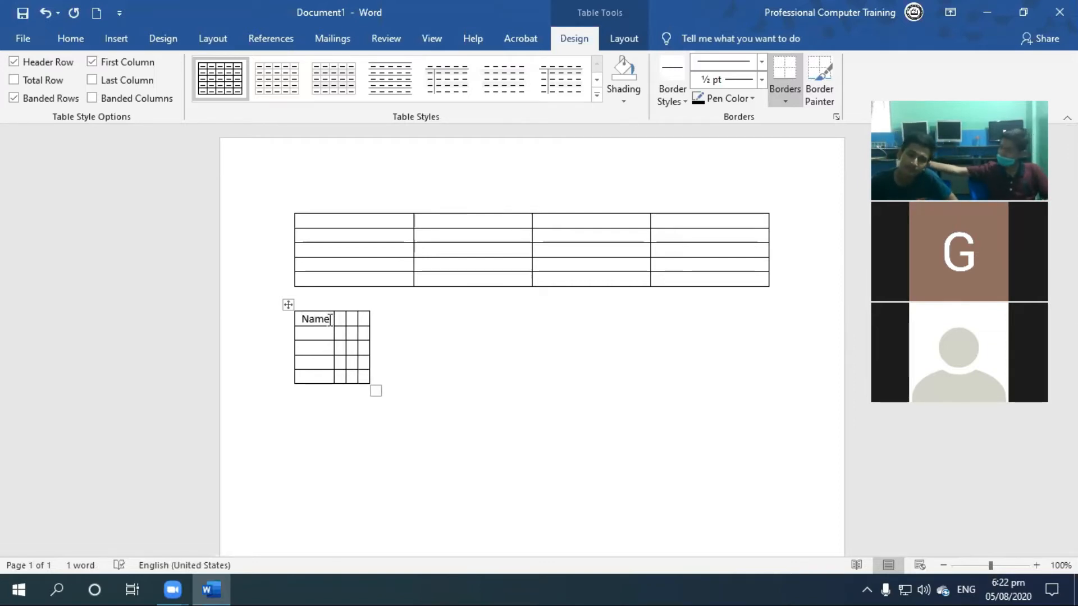
{"action": "type", "text": "F"}
{"action": "key", "text": "BackSpace"}
{"action": "type", "text": "Father Name"}
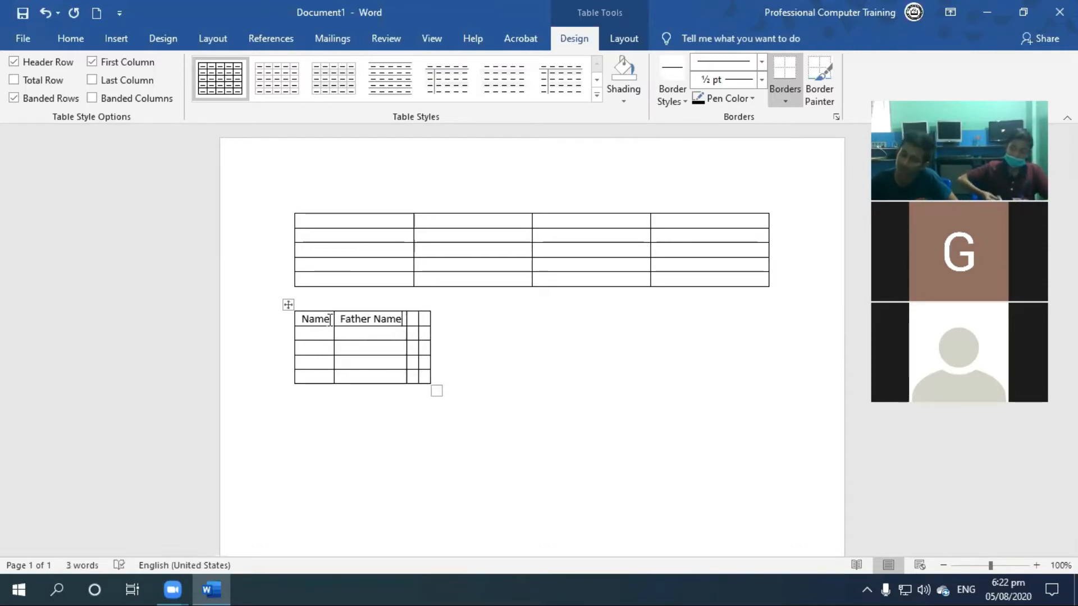
Step: Insert a third table with 4 columns and 5 rows below the second, set to AutoFit to window
{"action": "left_click", "coordinate": [326, 425]}
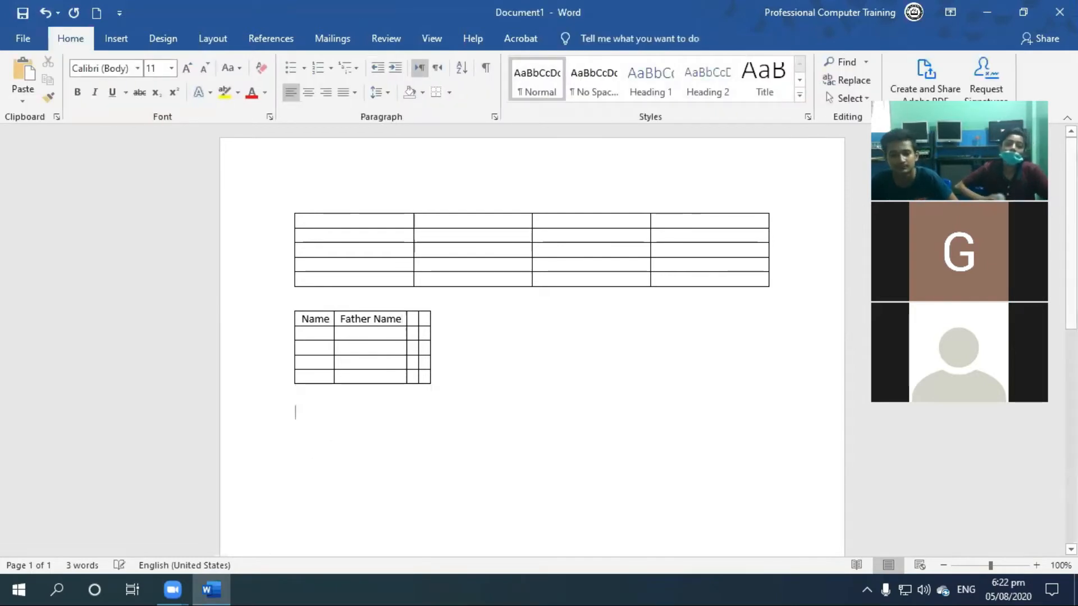
{"action": "left_click", "coordinate": [130, 34]}
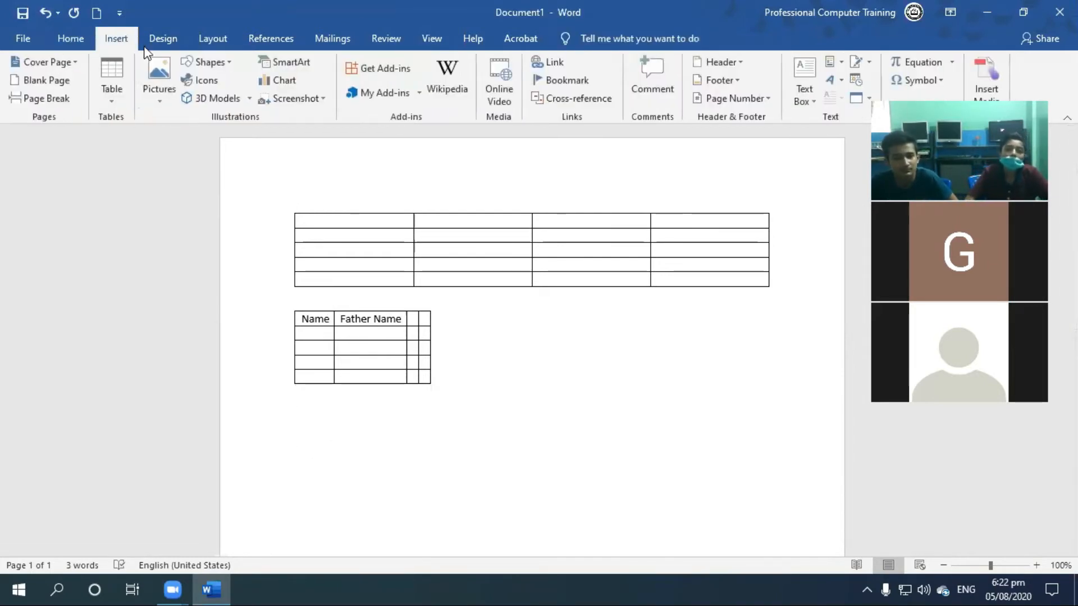
{"action": "left_click", "coordinate": [115, 100]}
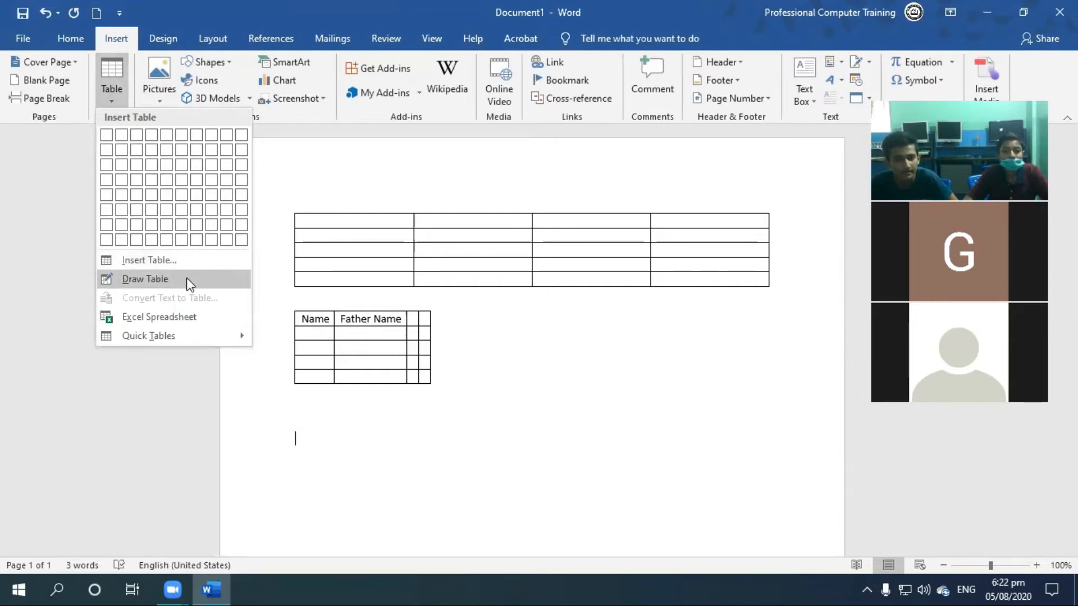
{"action": "left_click", "coordinate": [176, 266]}
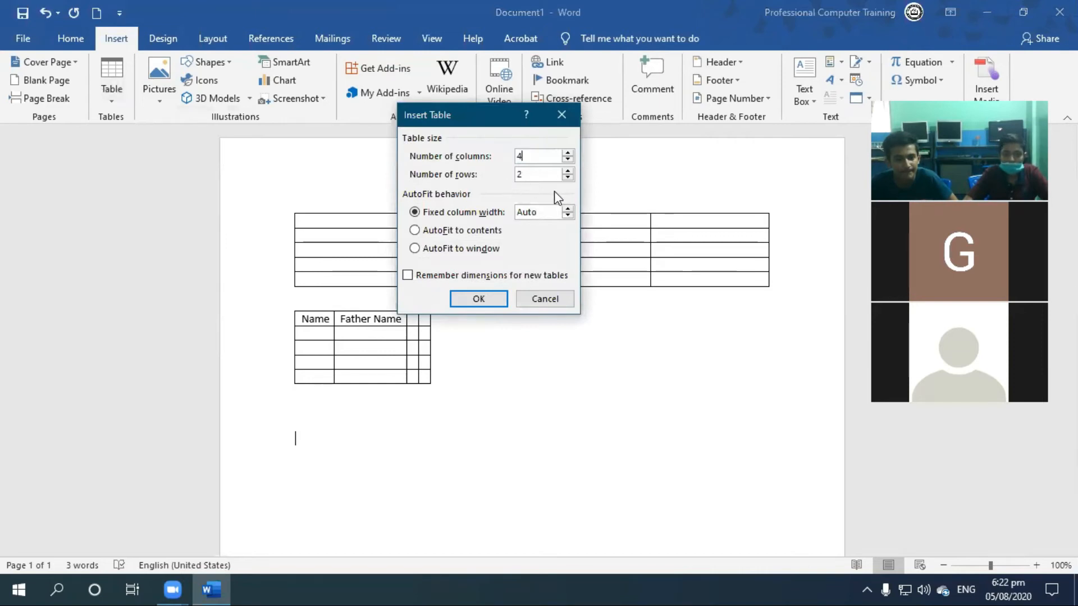
{"action": "key", "text": "Tab"}
{"action": "type", "text": "5"}
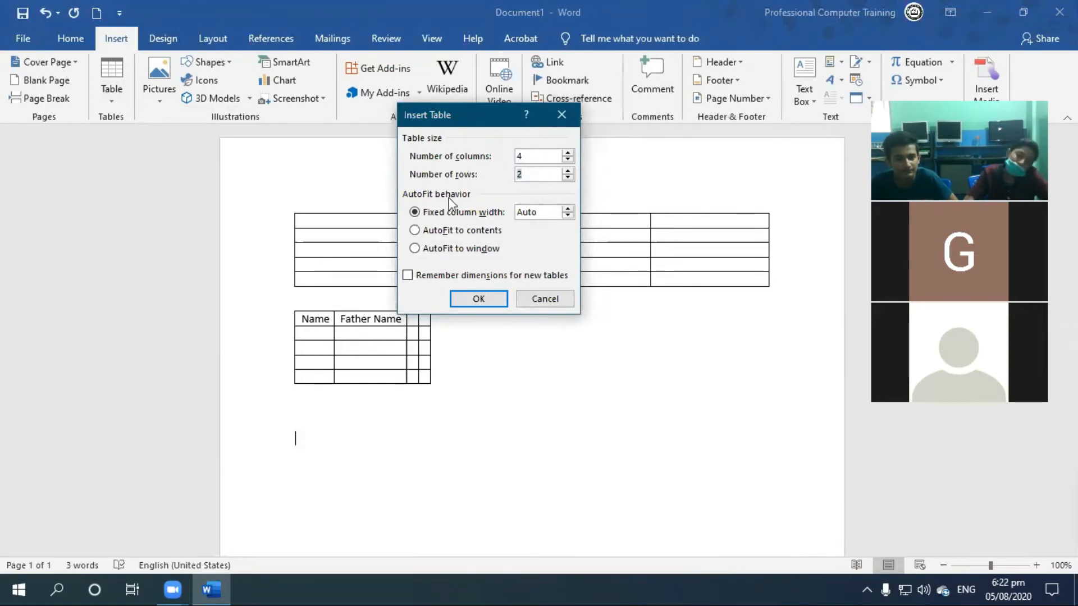
{"action": "left_click", "coordinate": [447, 252]}
{"action": "left_click", "coordinate": [491, 299]}
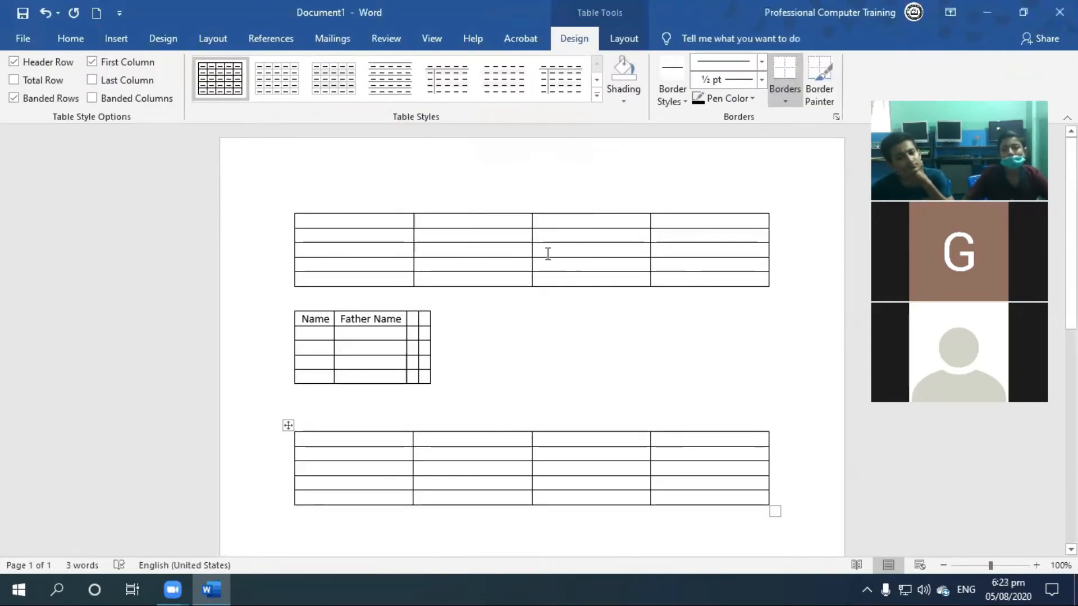
Step: Compare the first and third tables, and undo the insertion of the third one
{"action": "left_click", "coordinate": [516, 232]}
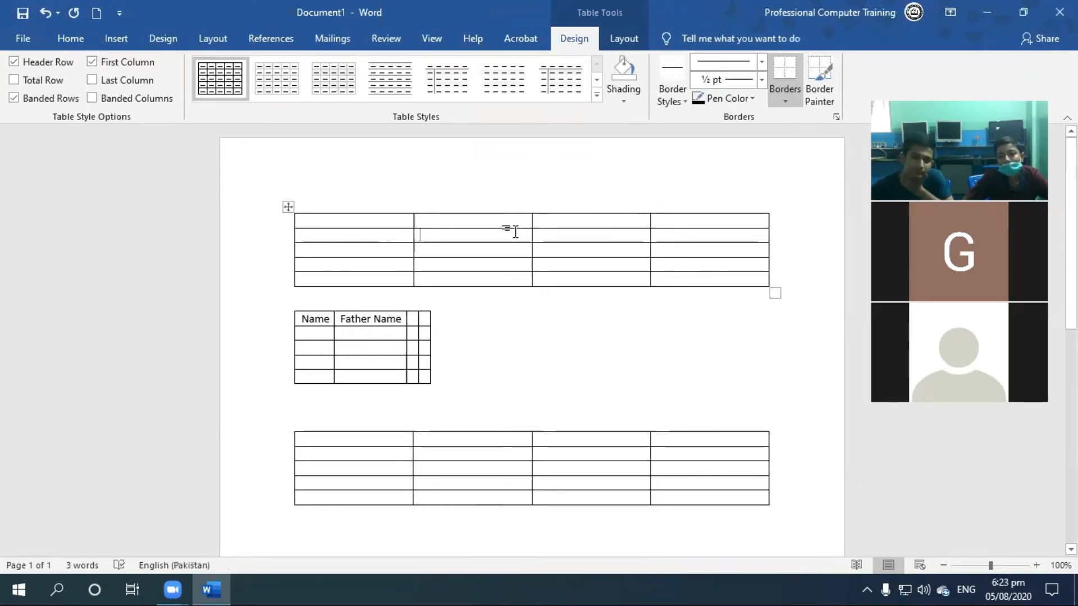
{"action": "left_click", "coordinate": [491, 457]}
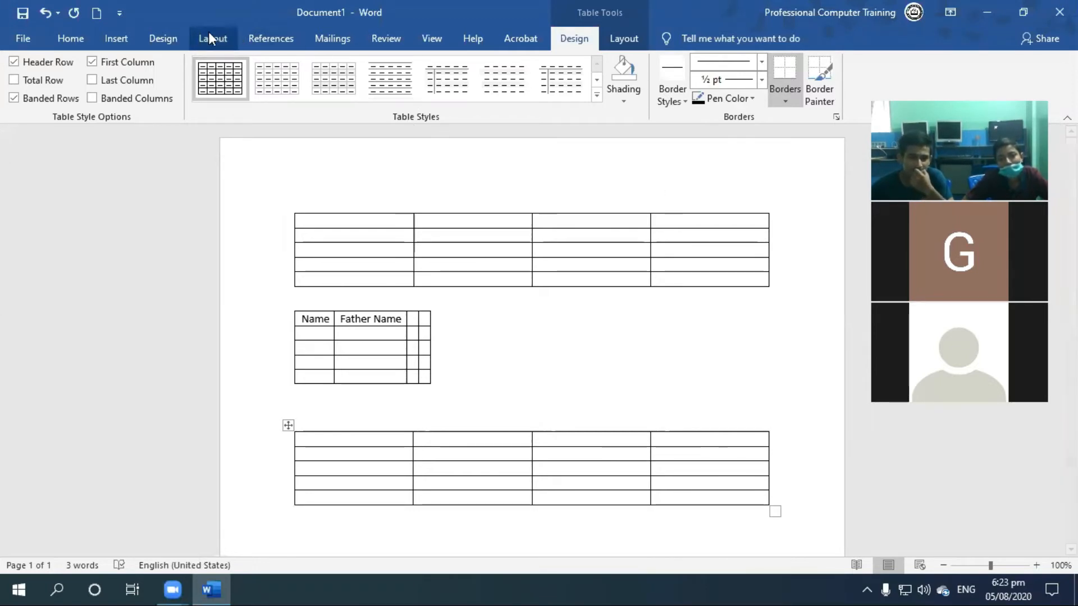
{"action": "key", "text": "ctrl+z"}
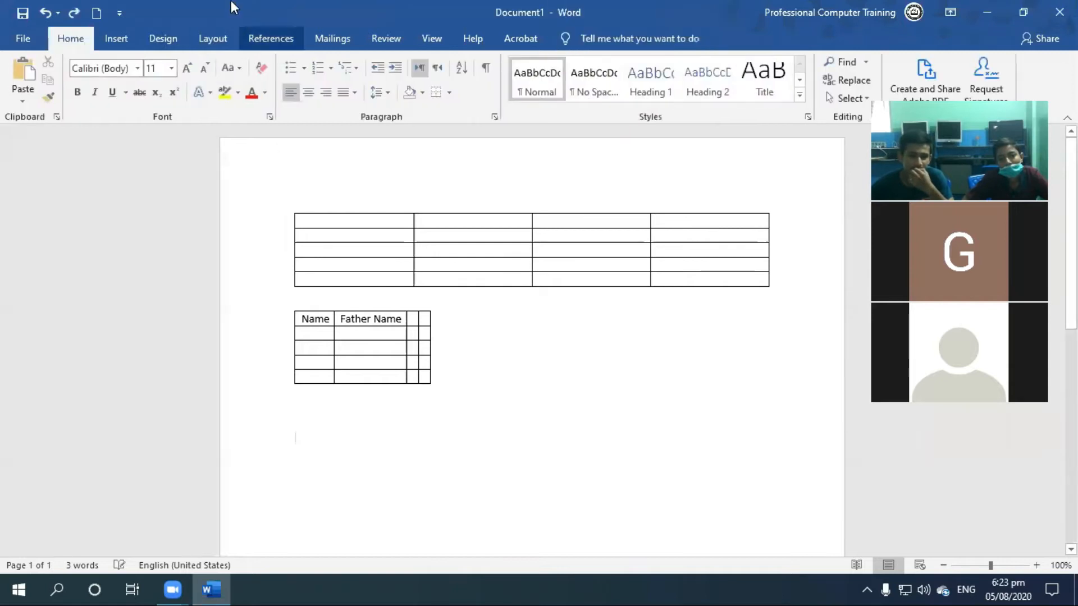
Step: Insert a 4-column, 5-row table with a fixed column width of 0.8 cm below the second table, and cut it from the document
{"action": "left_click", "coordinate": [116, 37]}
{"action": "left_click", "coordinate": [120, 100]}
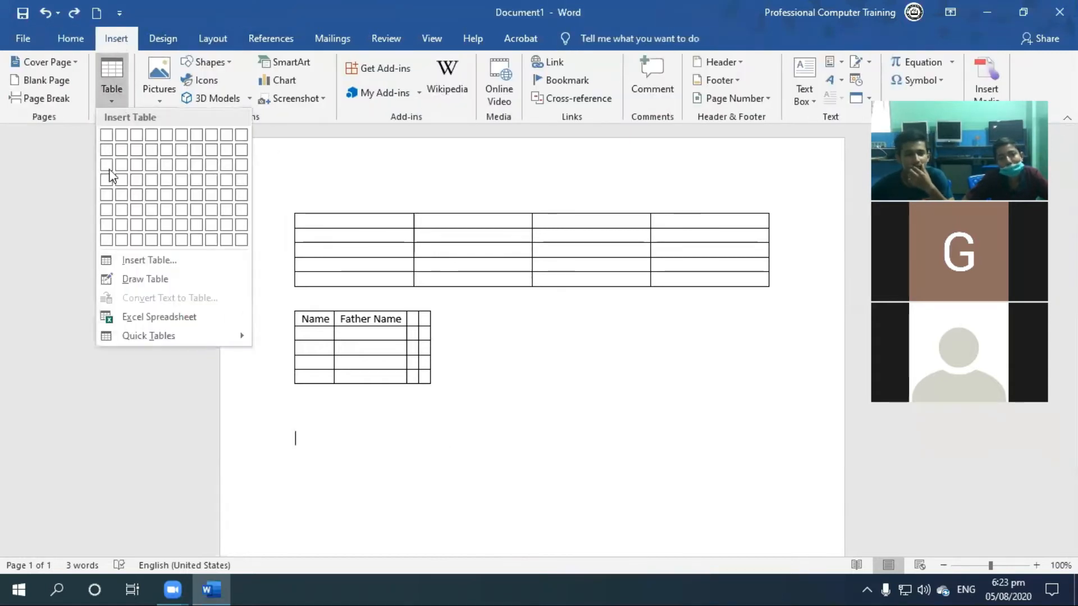
{"action": "left_click", "coordinate": [146, 260]}
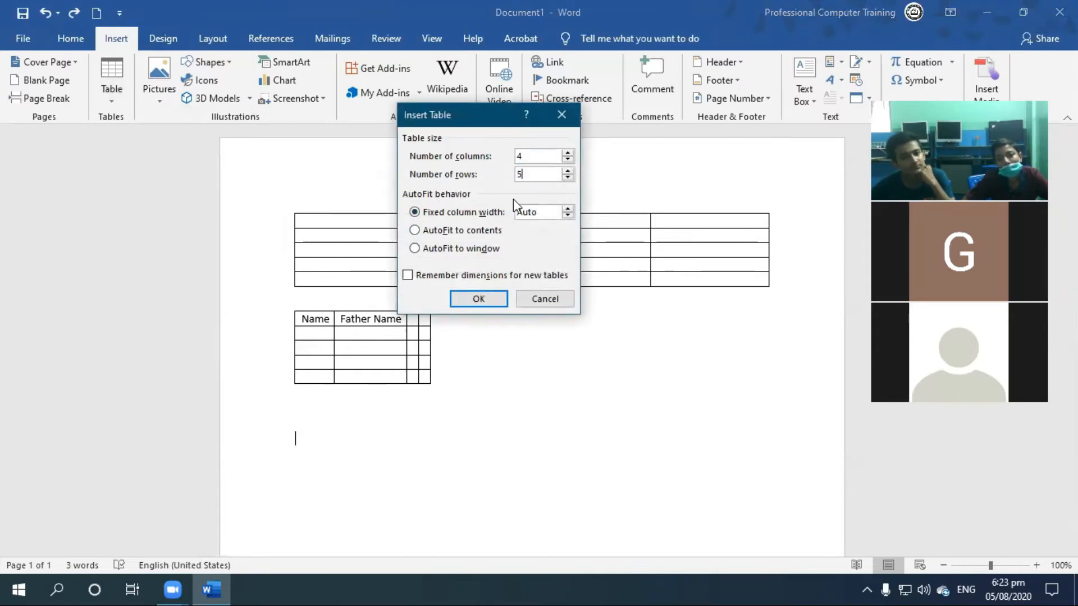
{"action": "left_click_drag", "start_coordinate": [544, 213], "coordinate": [511, 216]}
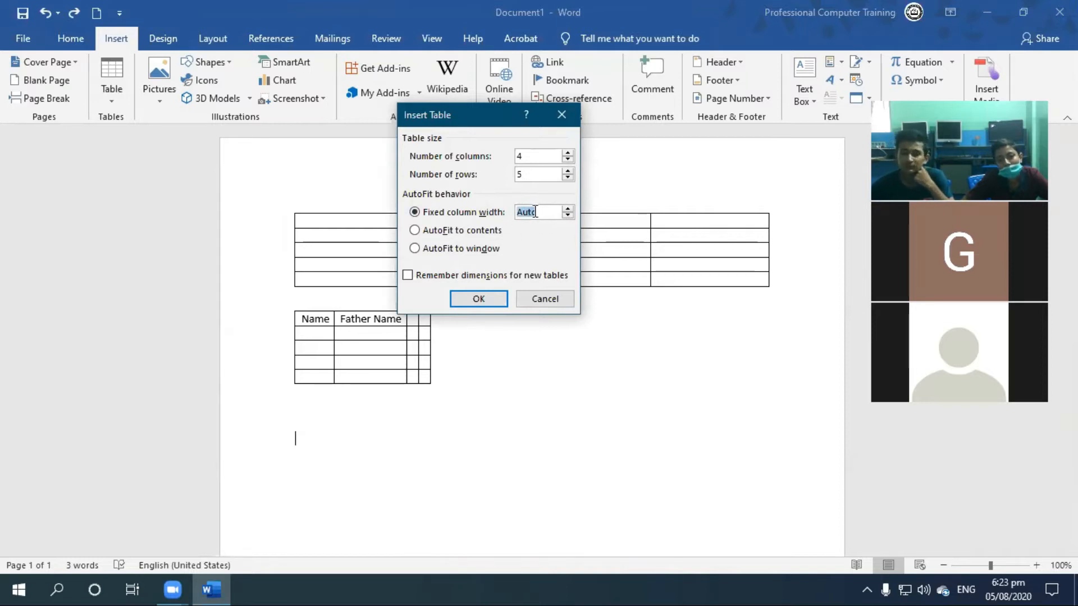
{"action": "left_click", "coordinate": [568, 210]}
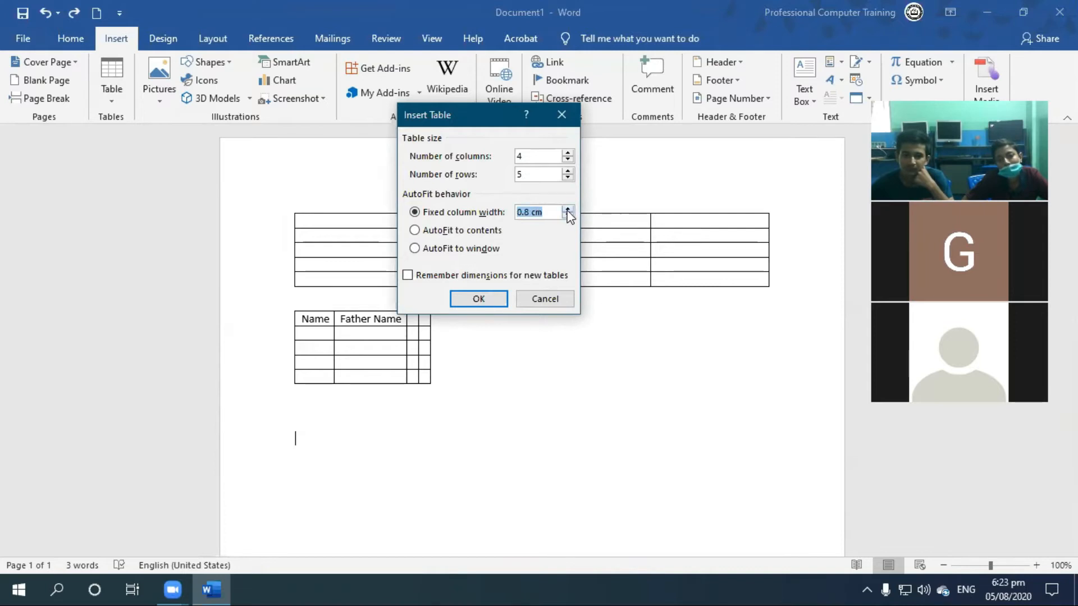
{"action": "left_click", "coordinate": [474, 301]}
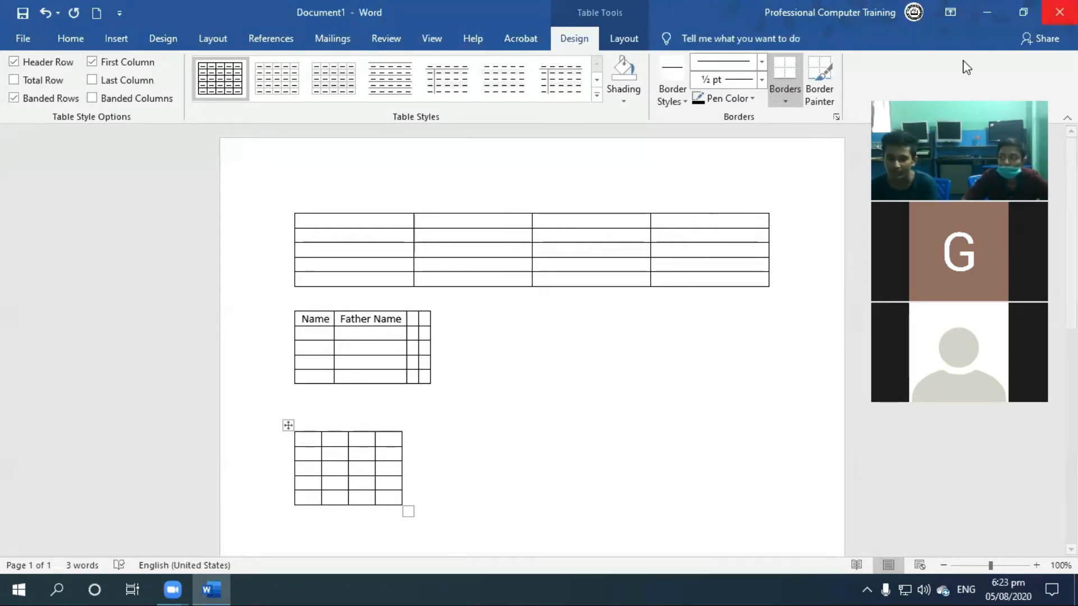
{"action": "right_click", "coordinate": [288, 425]}
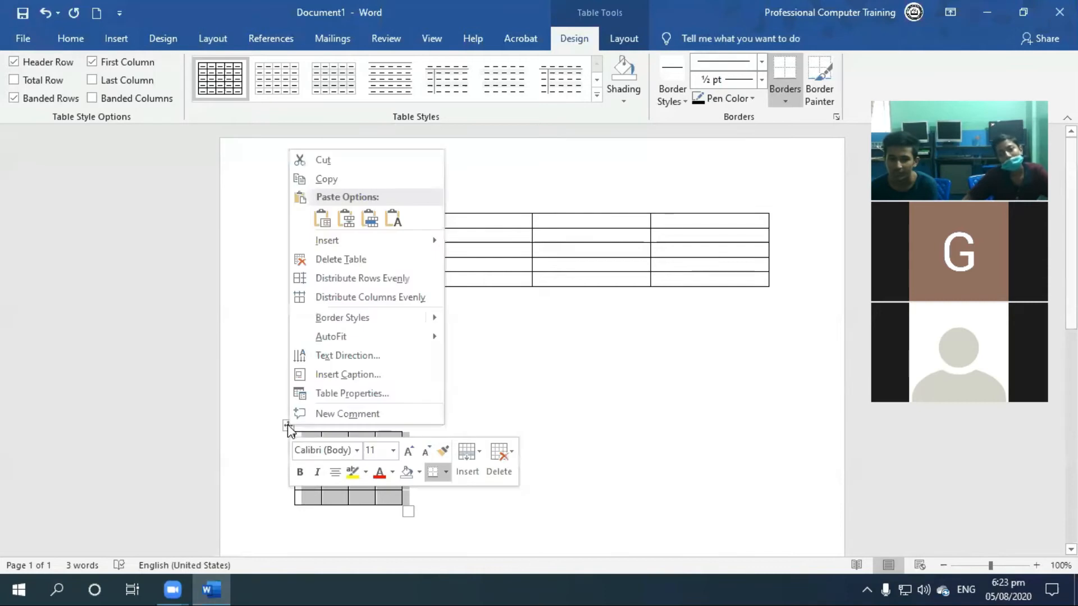
{"action": "left_click", "coordinate": [326, 157]}
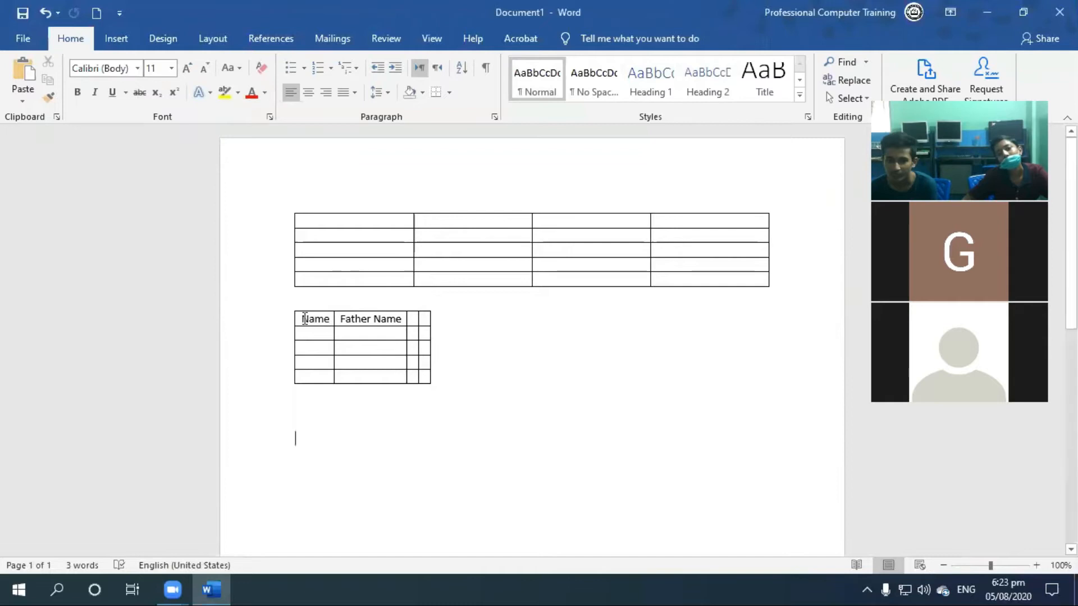
Step: Delete the second table with the Name and Father Name headings, and place the cursor in the remaining table's first cell
{"action": "left_click", "coordinate": [287, 304]}
{"action": "right_click", "coordinate": [286, 304]}
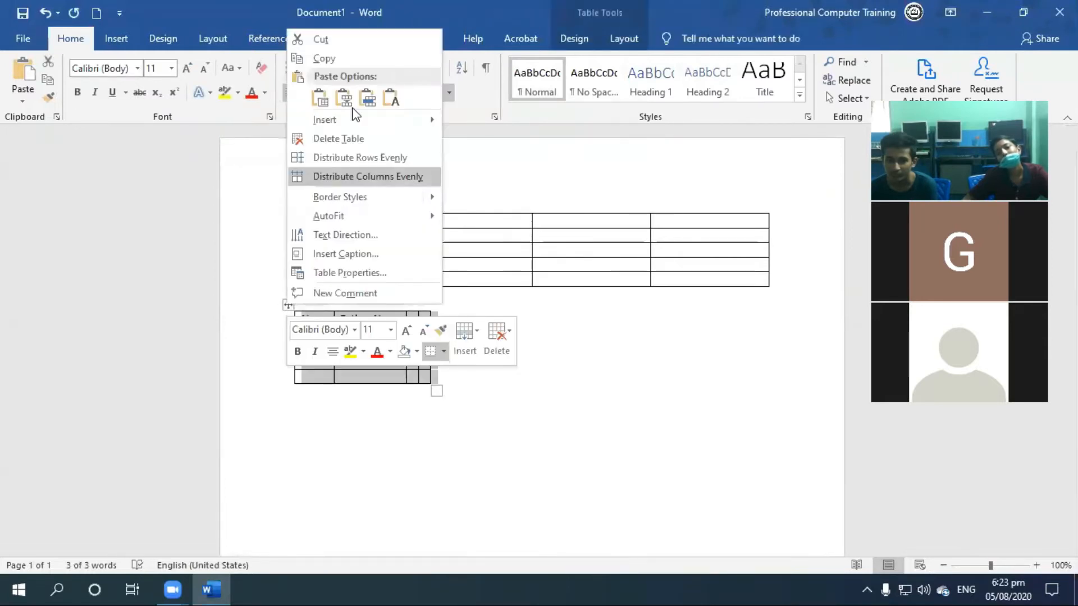
{"action": "left_click", "coordinate": [353, 139]}
{"action": "left_click", "coordinate": [353, 223]}
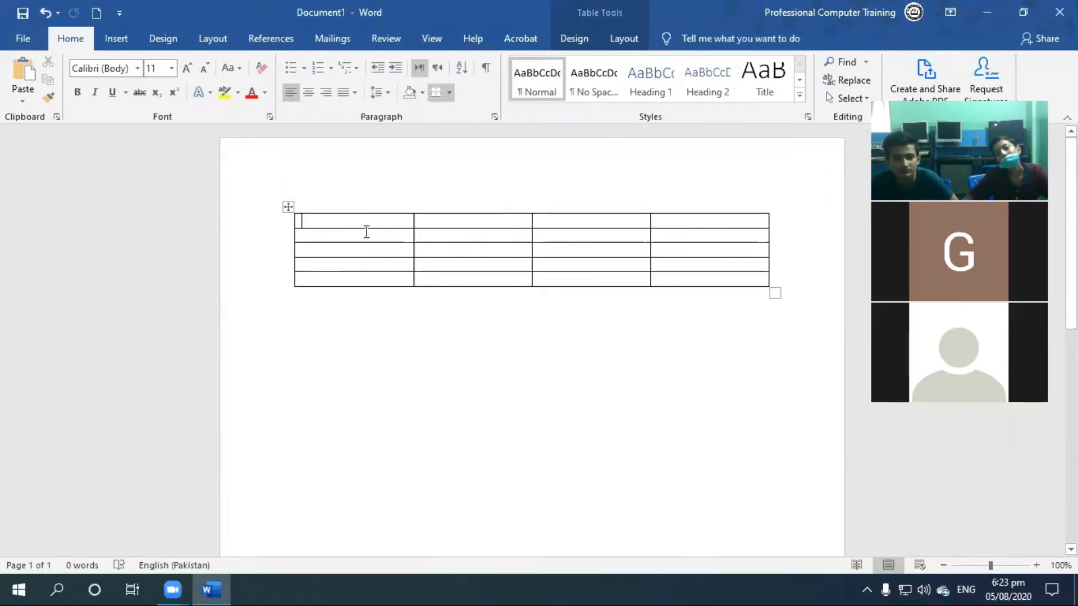
Step: Narrow the table's first column to a thin strip and adjust the border between the second and third columns, leaving the second column widest
{"action": "left_click_drag", "start_coordinate": [373, 220], "coordinate": [369, 274]}
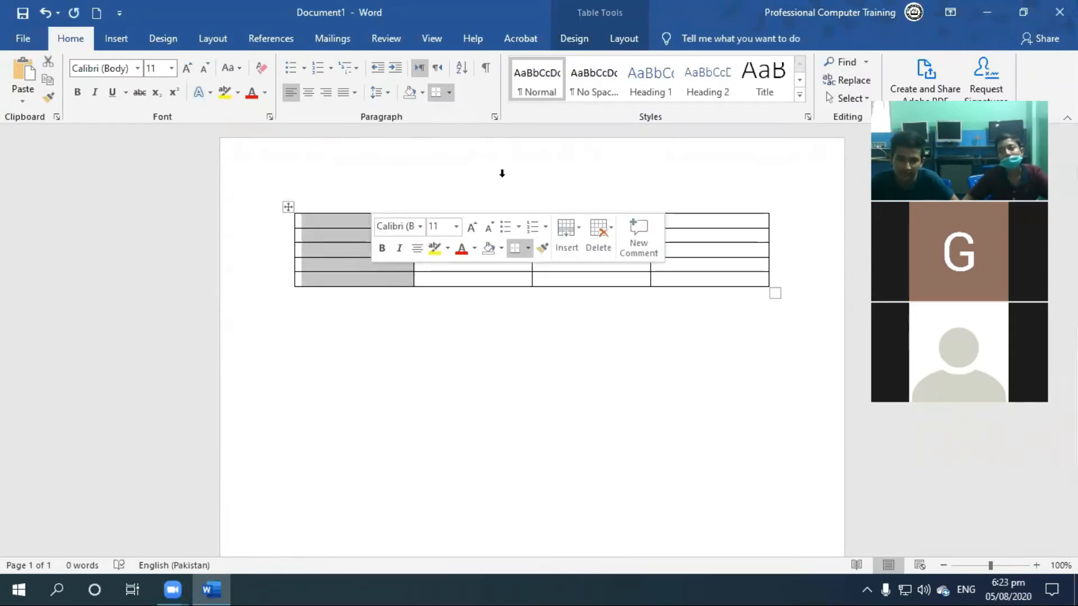
{"action": "left_click", "coordinate": [448, 211]}
{"action": "left_click_drag", "start_coordinate": [412, 225], "coordinate": [324, 225]}
{"action": "left_click", "coordinate": [596, 441]}
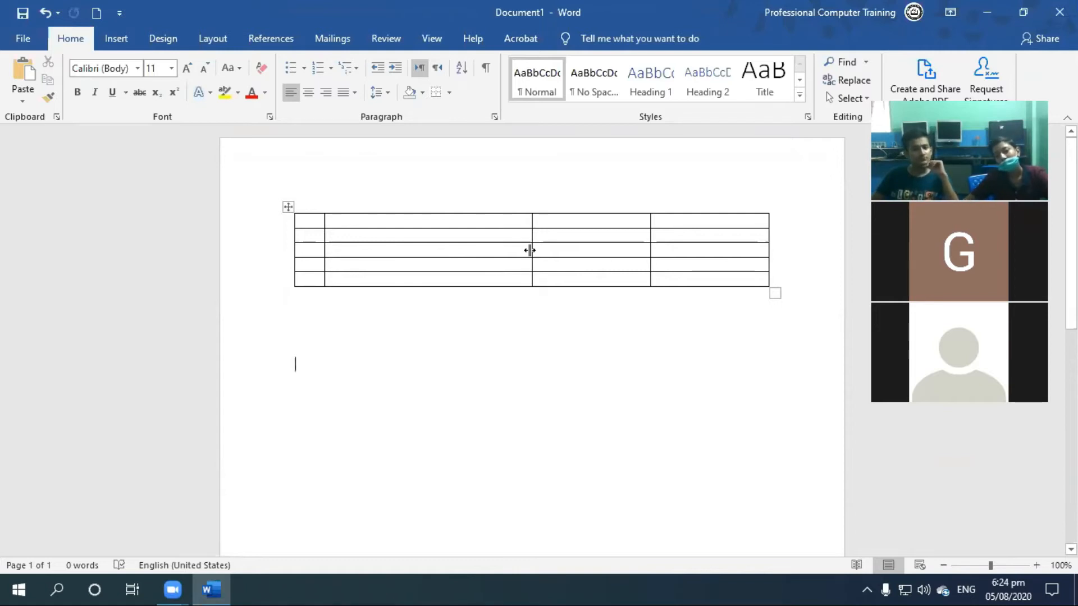
{"action": "left_click_drag", "start_coordinate": [530, 250], "coordinate": [458, 258]}
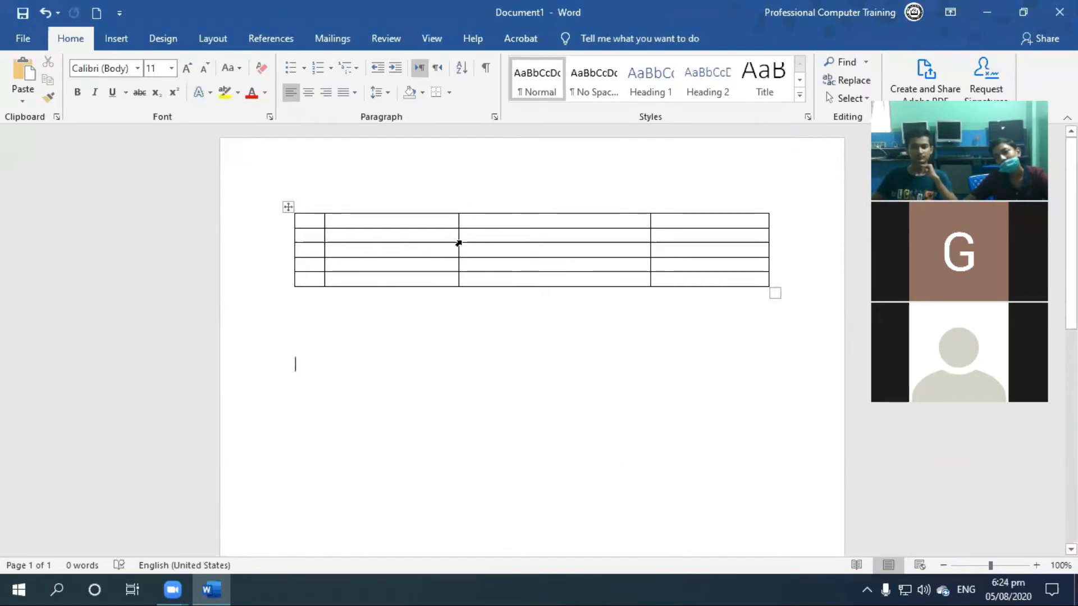
{"action": "left_click_drag", "start_coordinate": [458, 236], "coordinate": [539, 248]}
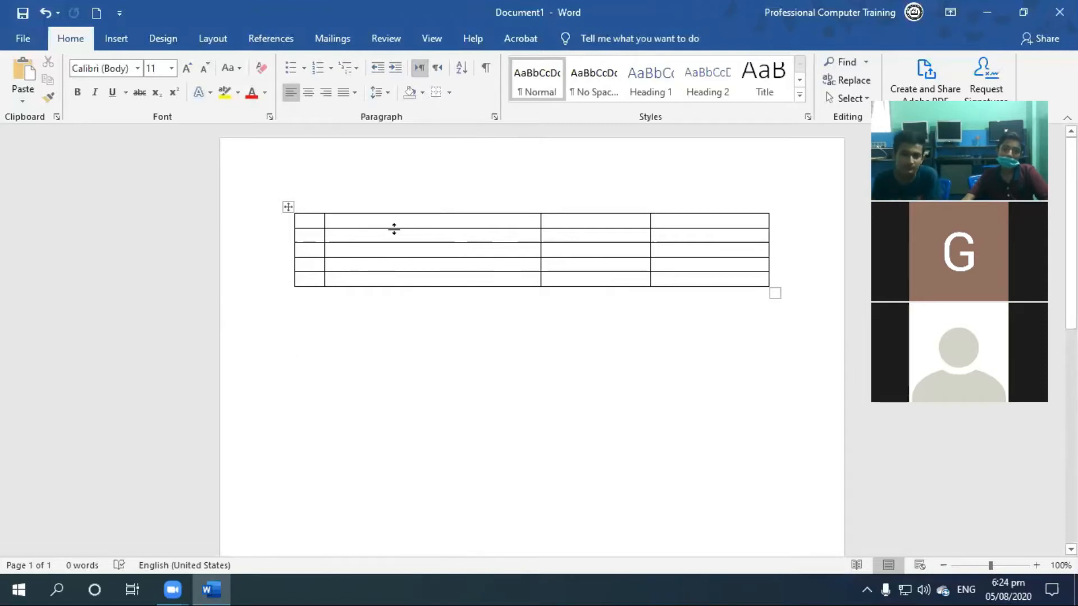
Step: Enlarge the table's first row to several lines high, and shrink it back to a single line
{"action": "left_click_drag", "start_coordinate": [393, 228], "coordinate": [372, 287]}
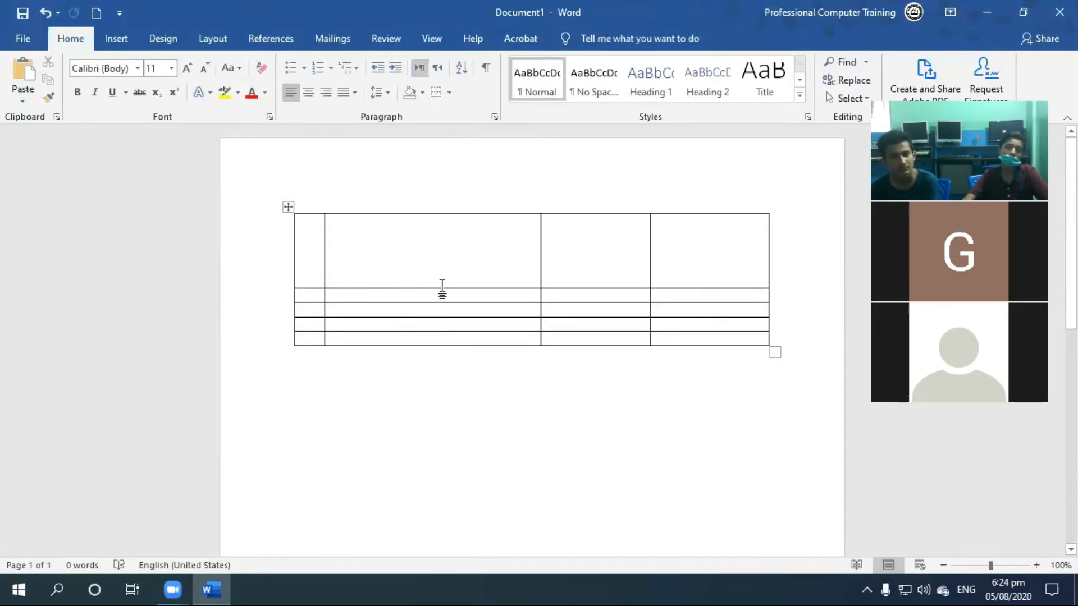
{"action": "left_click_drag", "start_coordinate": [449, 289], "coordinate": [456, 242]}
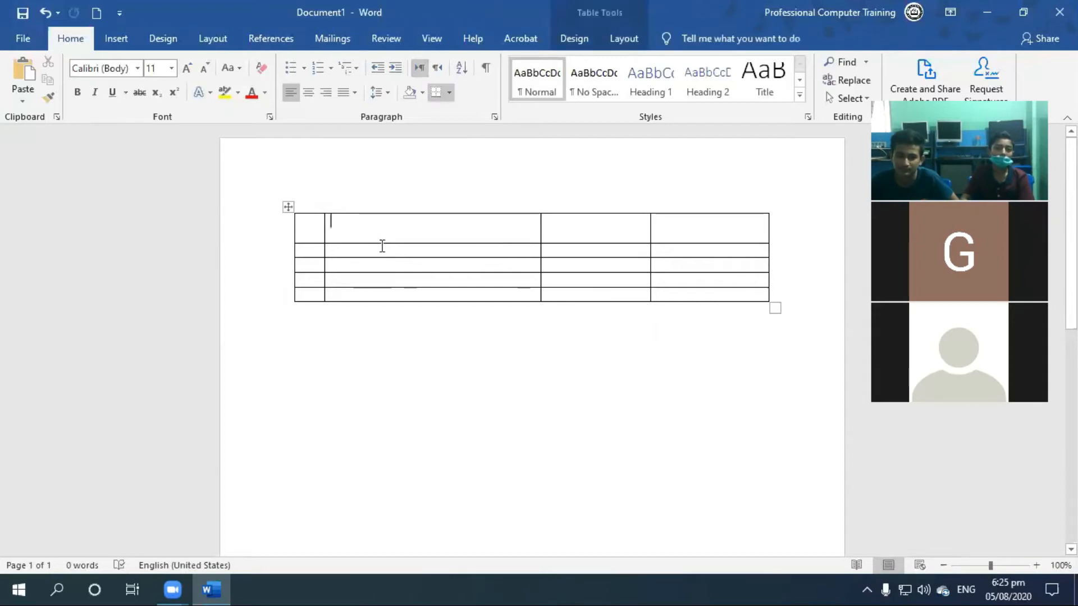
{"action": "left_click_drag", "start_coordinate": [379, 243], "coordinate": [378, 231]}
Step: Select the table's second column and the whole table in turn, clearing each selection
{"action": "left_click", "coordinate": [389, 171]}
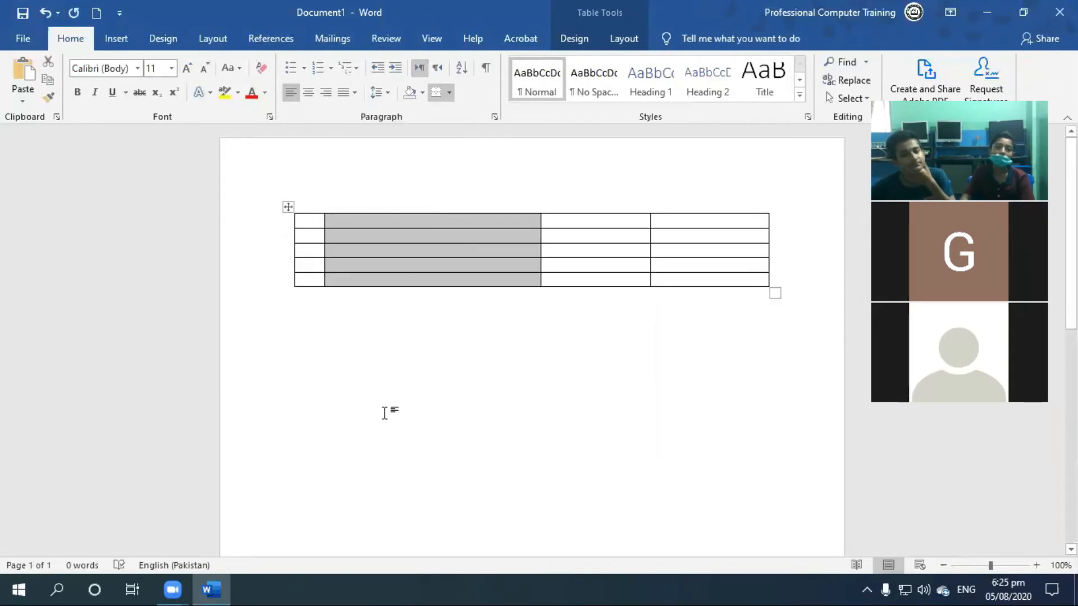
{"action": "left_click", "coordinate": [386, 412]}
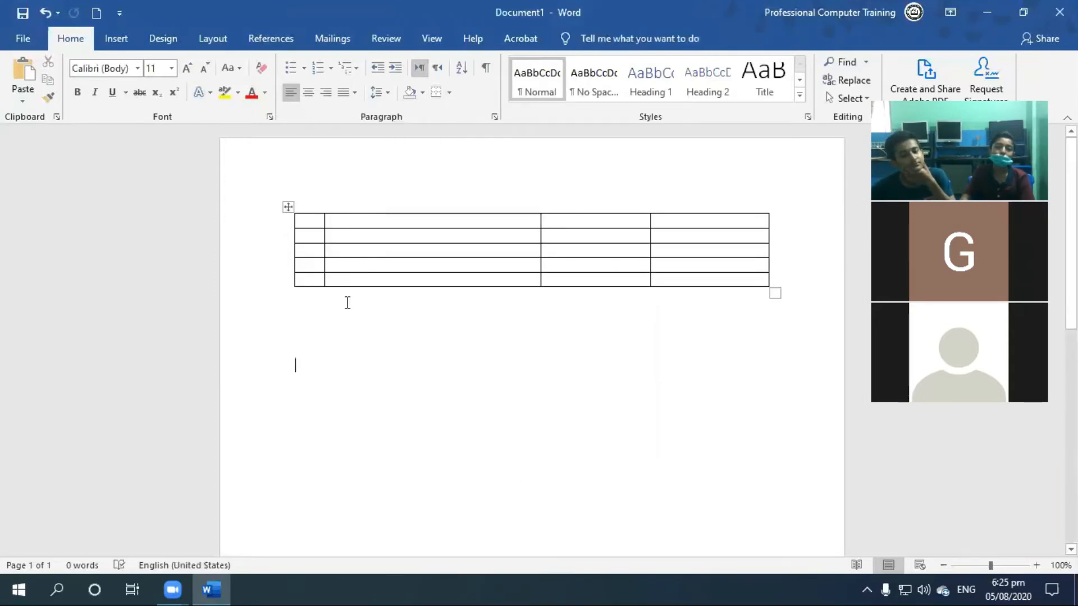
{"action": "left_click", "coordinate": [287, 207]}
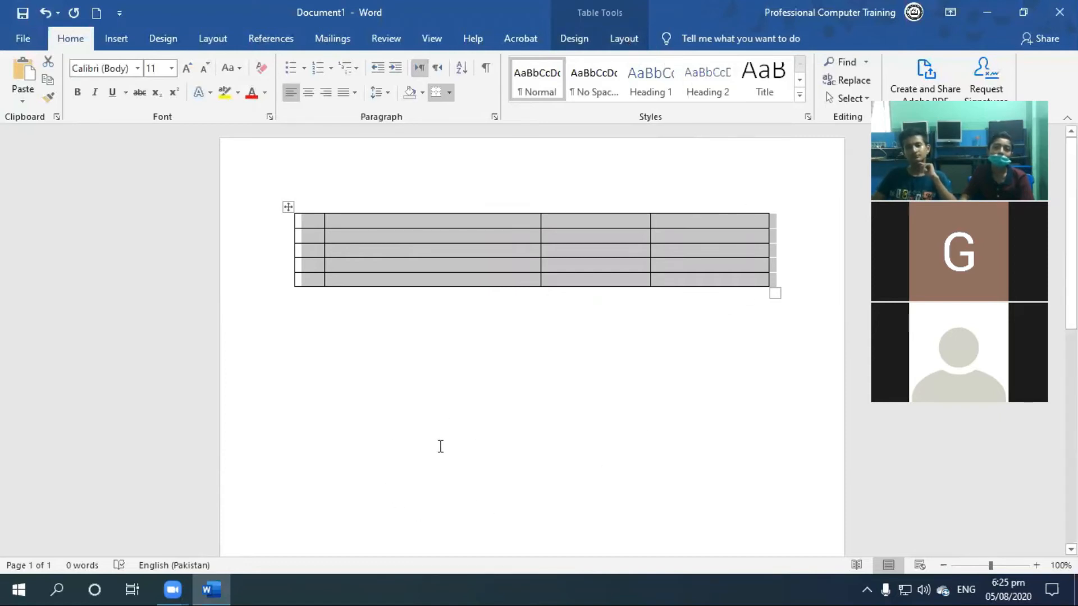
{"action": "left_click", "coordinate": [441, 446]}
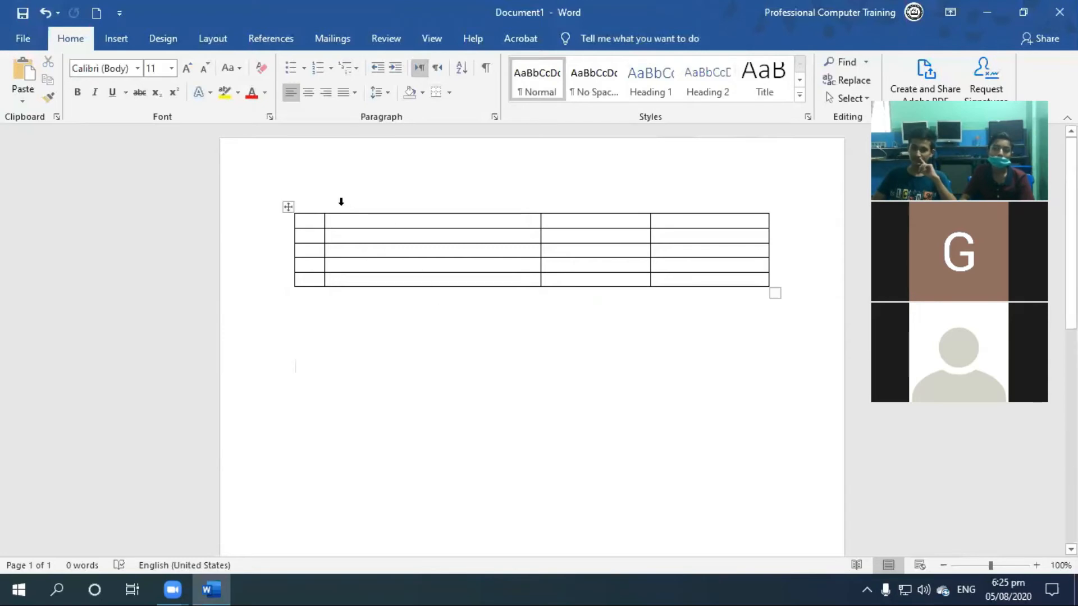
Step: Compare the available table tools with the cursor inside and outside the table, and open the table design options
{"action": "left_click", "coordinate": [310, 220]}
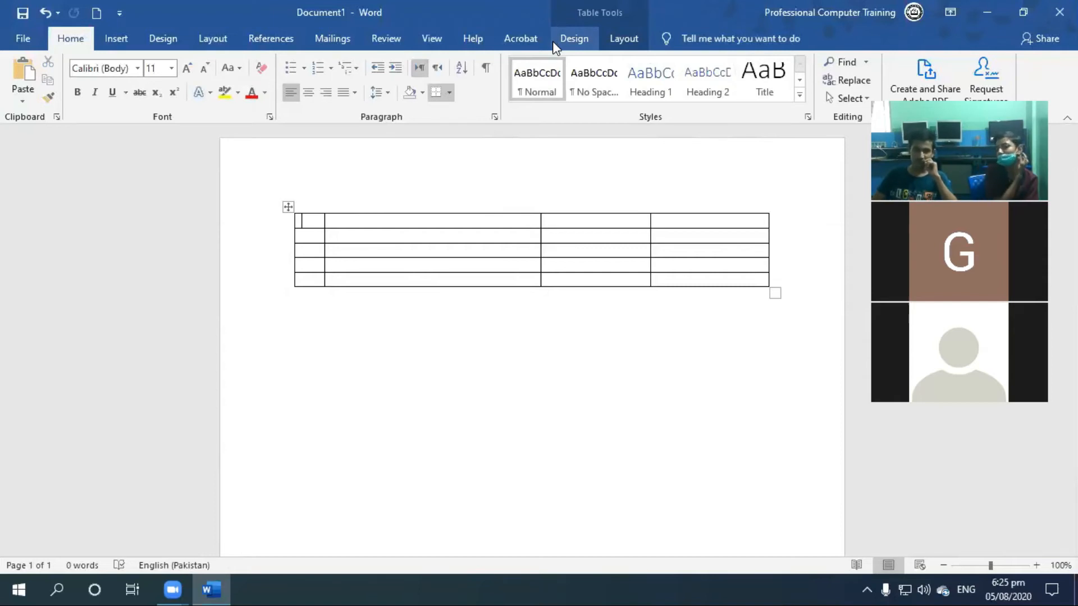
{"action": "left_click", "coordinate": [387, 375]}
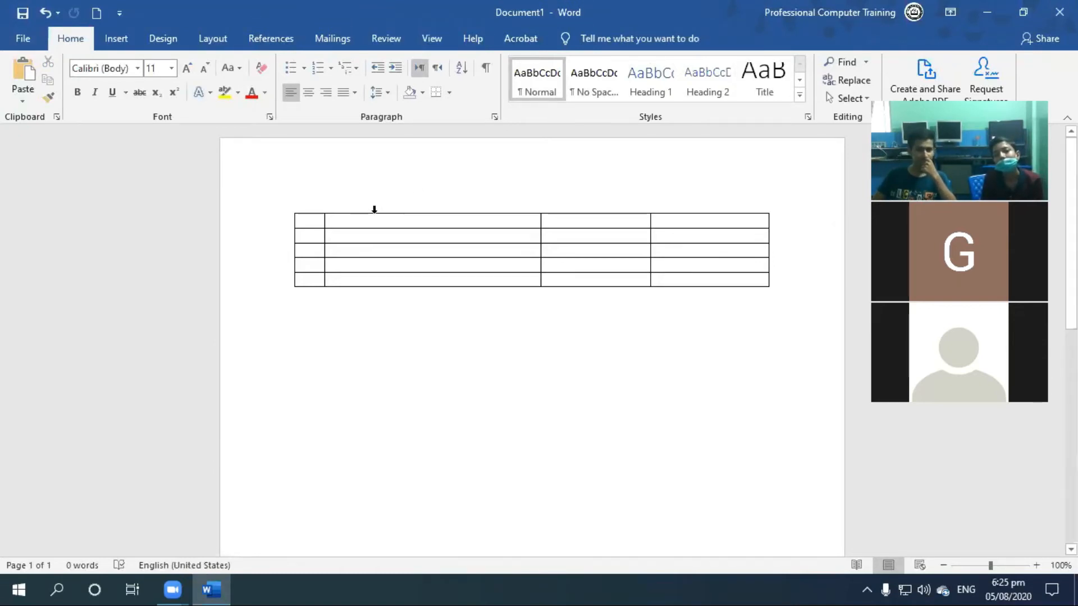
{"action": "key", "text": "ctrl+Home"}
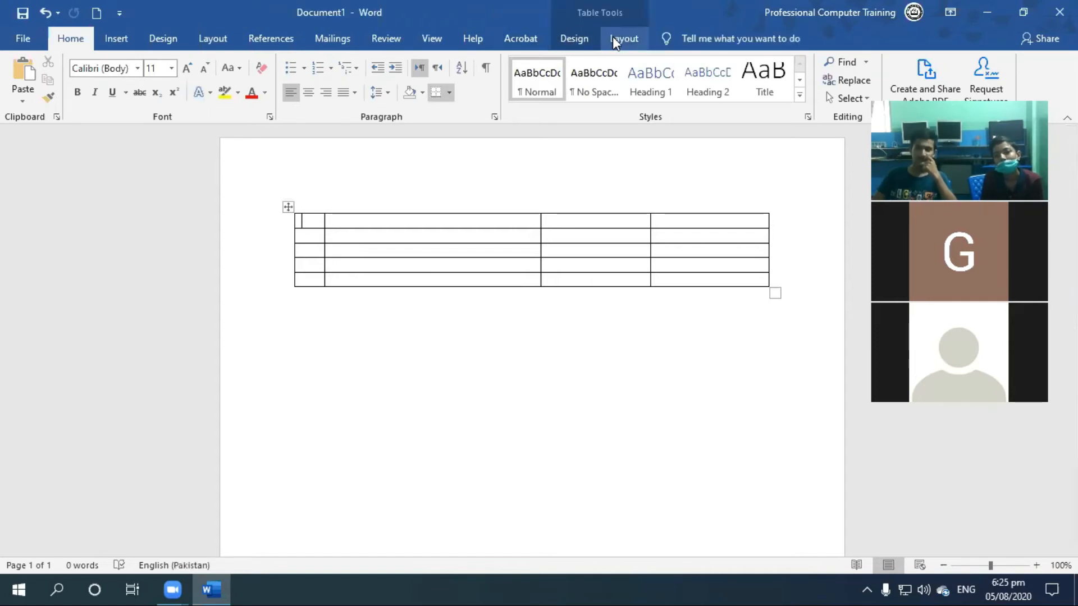
{"action": "left_click", "coordinate": [579, 46]}
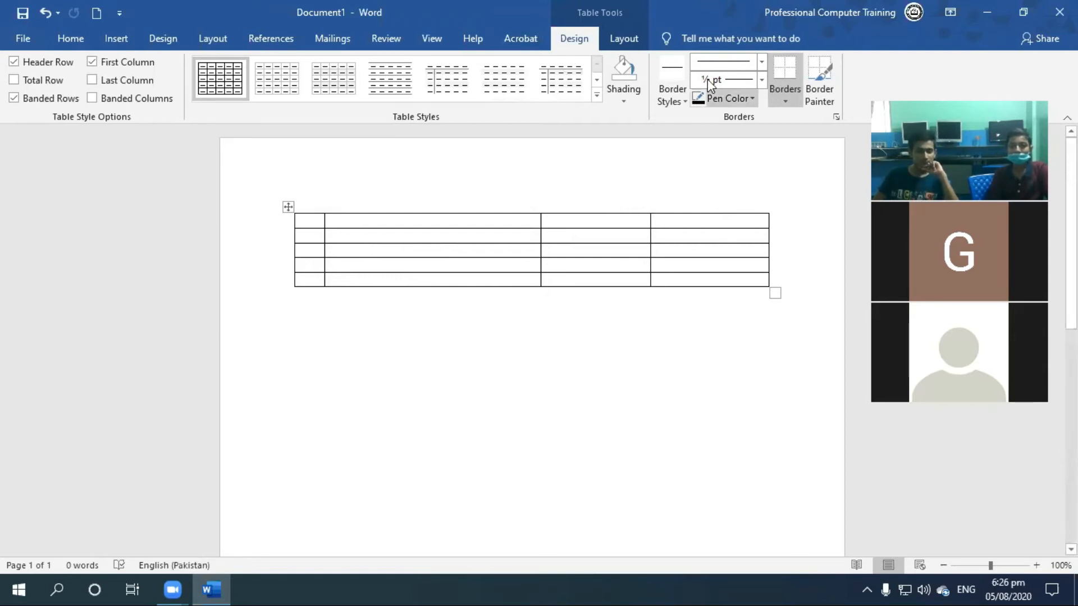
Step: Examine the table style options and preview the orange grid style on the table without applying it
{"action": "left_click", "coordinate": [65, 63]}
{"action": "left_click", "coordinate": [64, 62]}
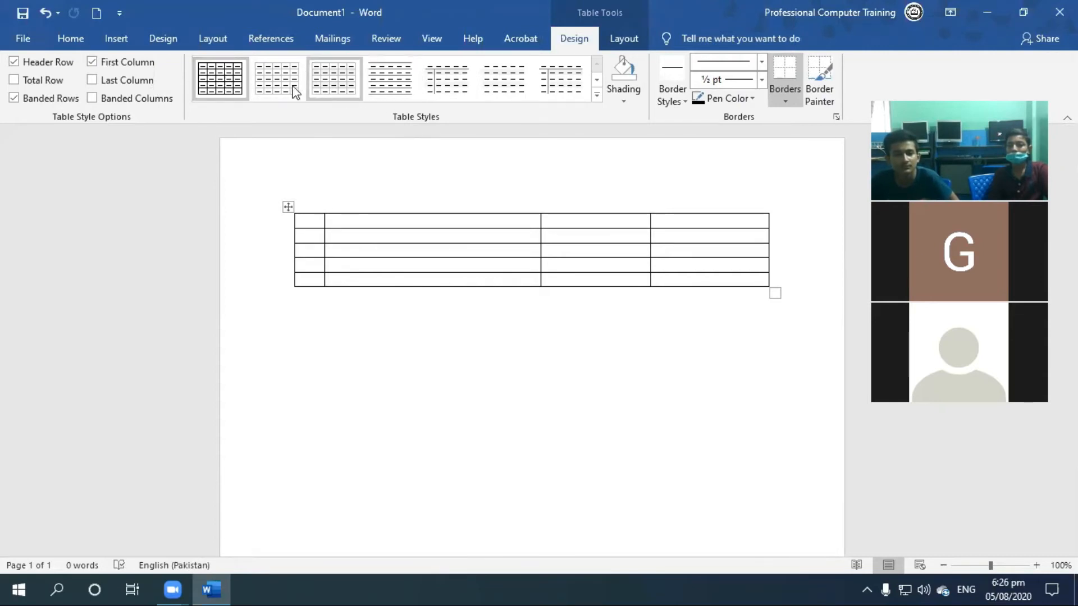
{"action": "left_click", "coordinate": [63, 67]}
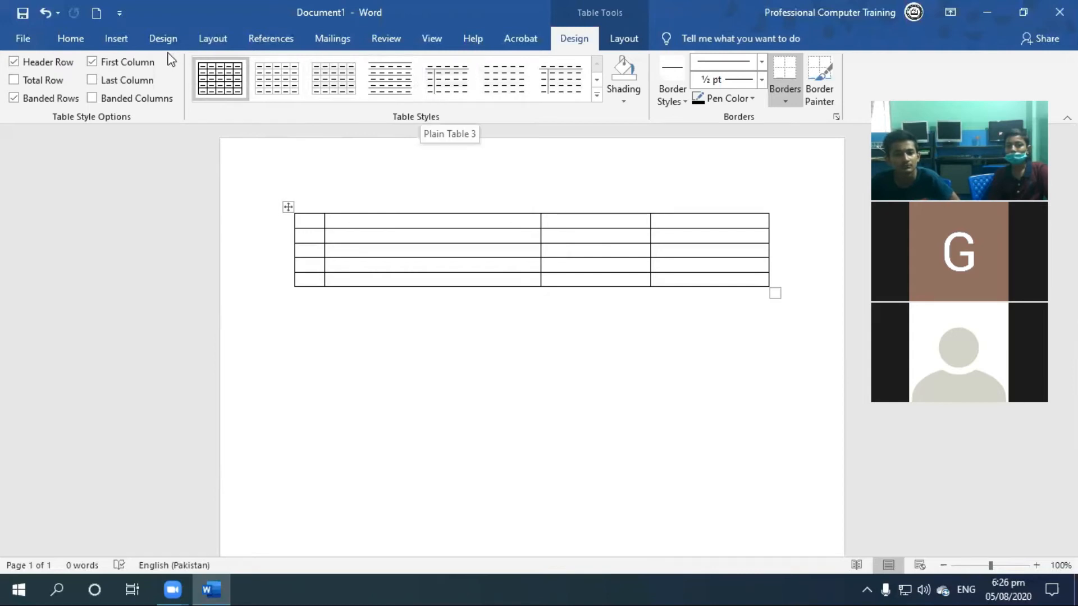
{"action": "left_click", "coordinate": [136, 68]}
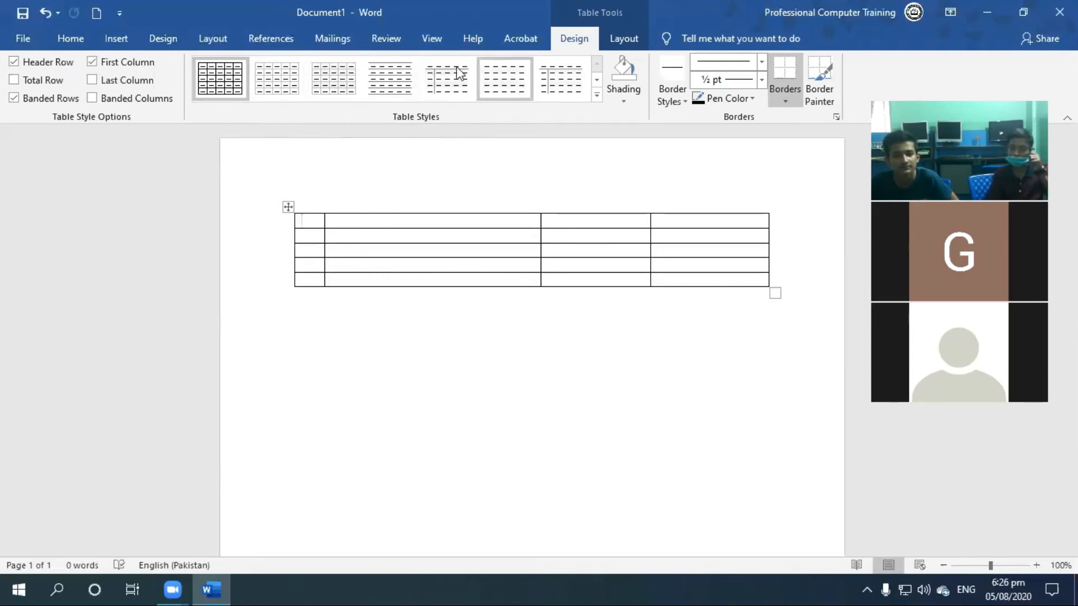
{"action": "left_click", "coordinate": [277, 91]}
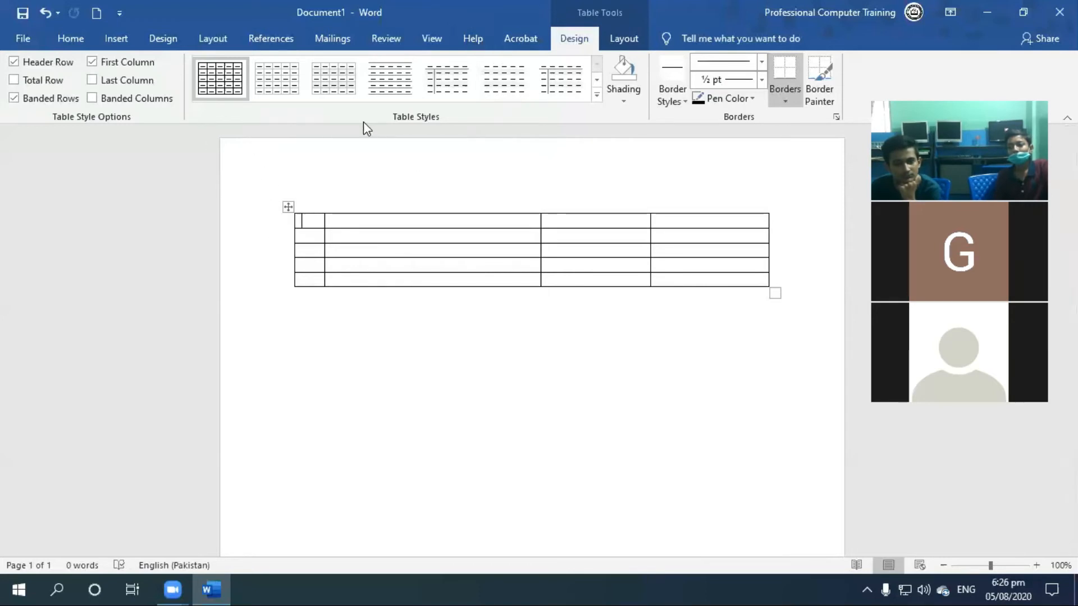
{"action": "left_click", "coordinate": [596, 96]}
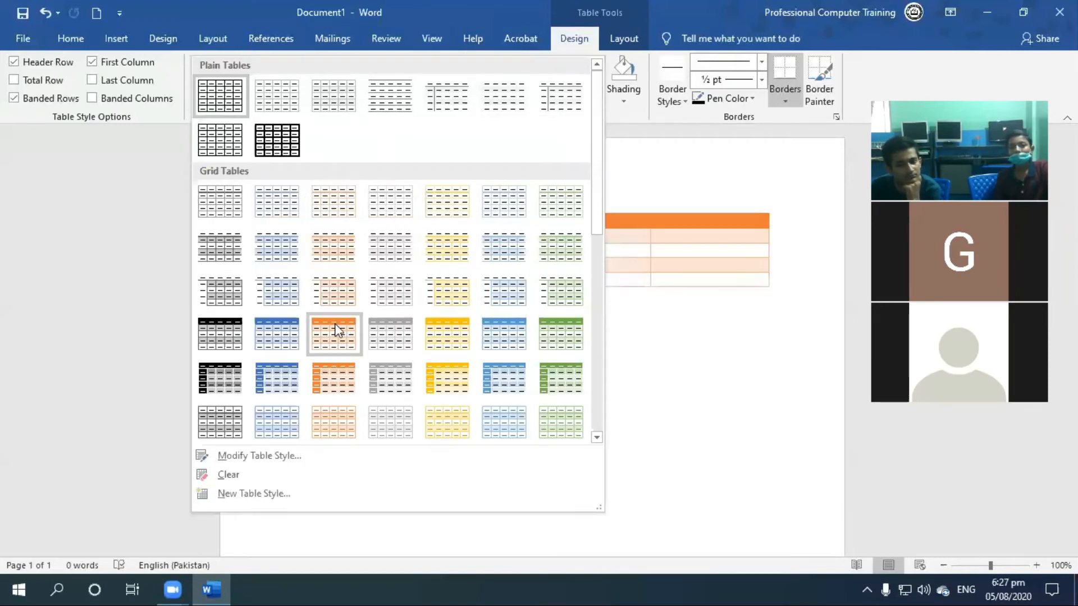
{"action": "left_click", "coordinate": [709, 324]}
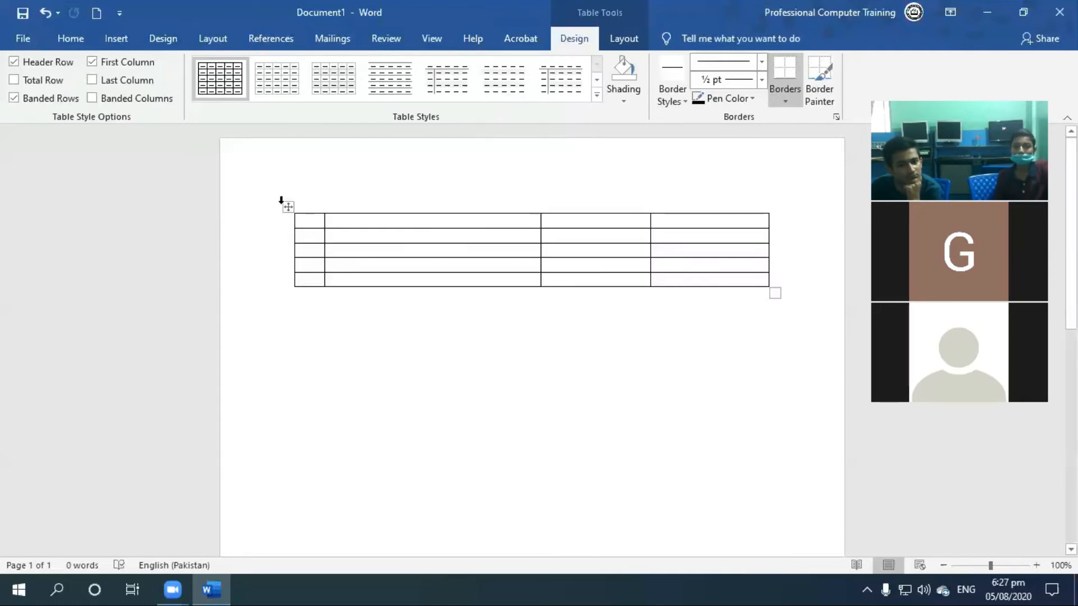
Step: Apply the orange grid style with a solid header row and first column, and reposition the table near the top of the page
{"action": "left_click_drag", "start_coordinate": [288, 208], "coordinate": [277, 359]}
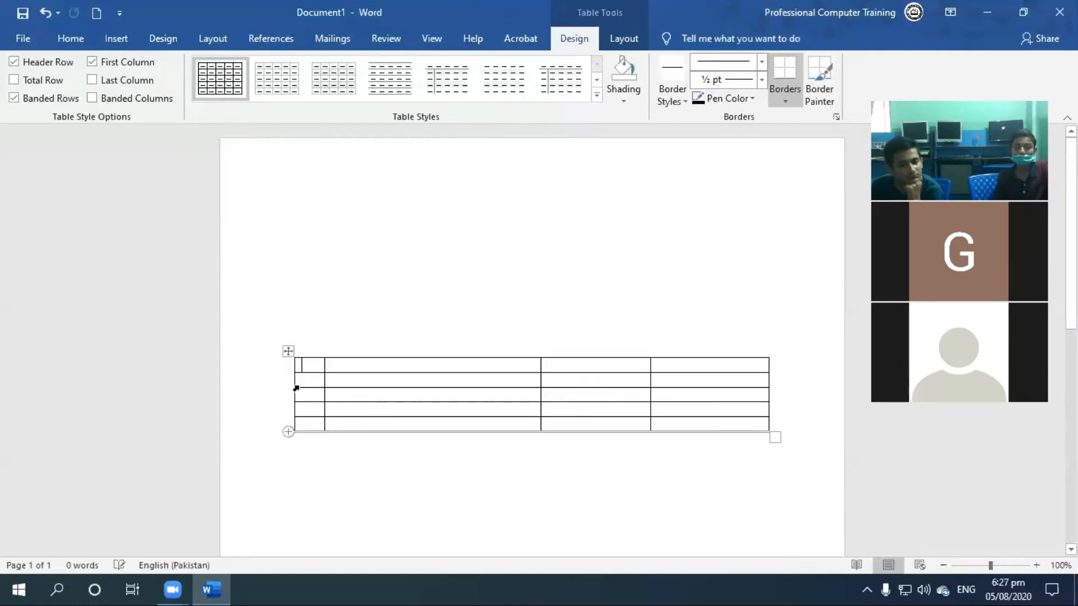
{"action": "left_click", "coordinate": [597, 97]}
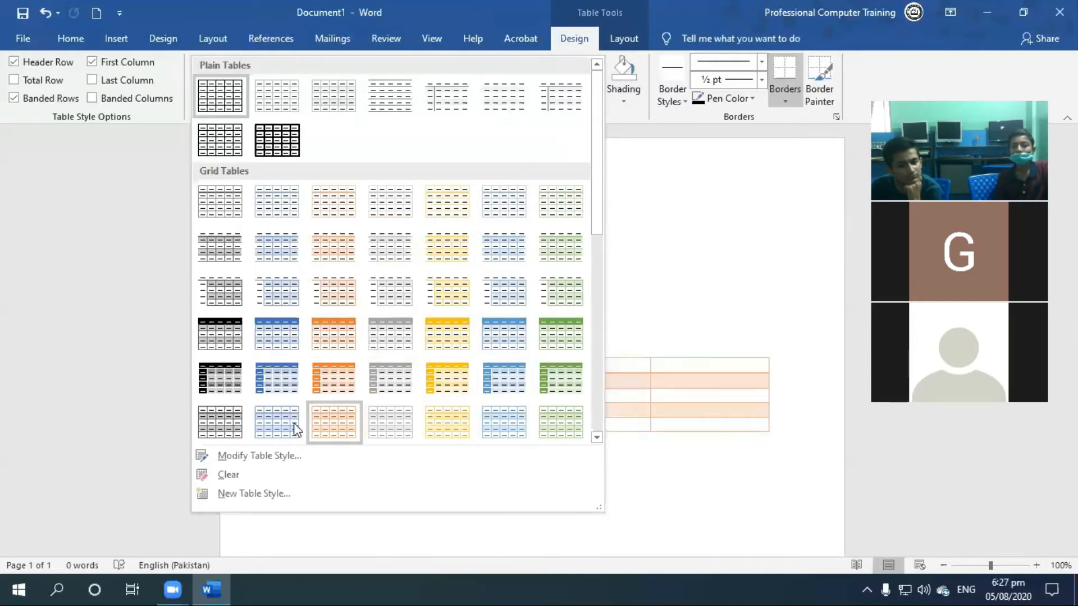
{"action": "left_click", "coordinate": [321, 378]}
{"action": "left_click", "coordinate": [589, 300]}
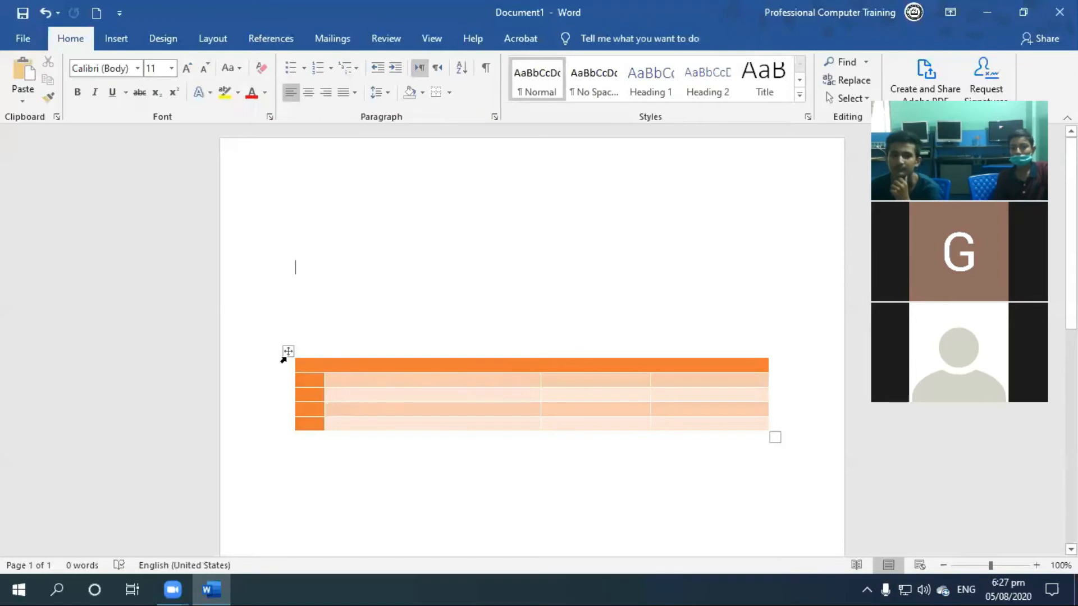
{"action": "left_click_drag", "start_coordinate": [286, 354], "coordinate": [296, 173]}
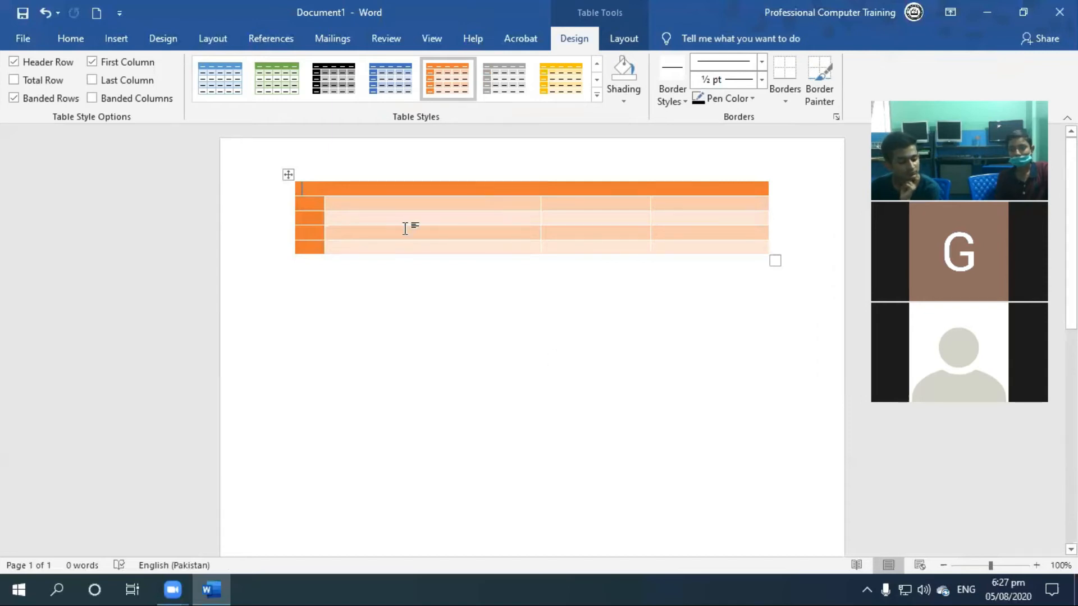
Step: Try the light grey grid style on the table, and replace it with the blue grid style with a solid header row and first column
{"action": "left_click", "coordinate": [597, 93]}
{"action": "left_click", "coordinate": [398, 194]}
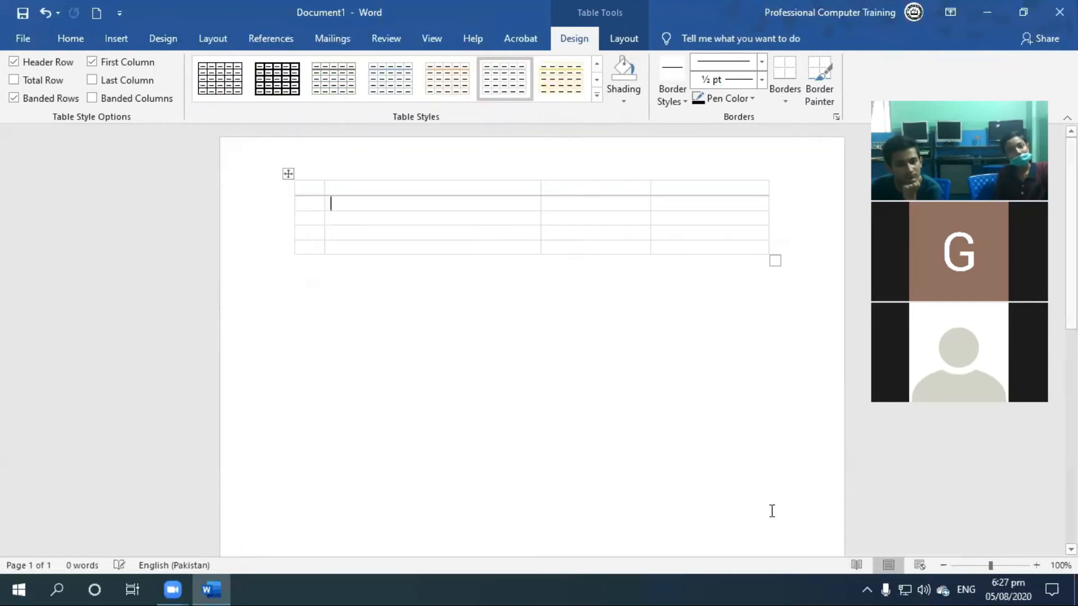
{"action": "left_click", "coordinate": [597, 94]}
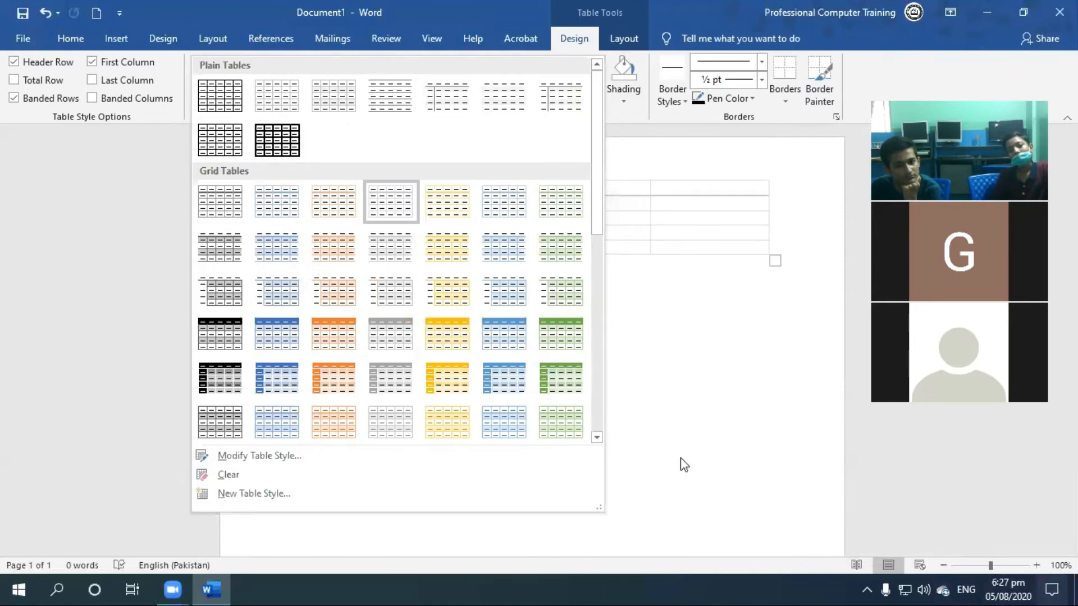
{"action": "key", "text": "Escape"}
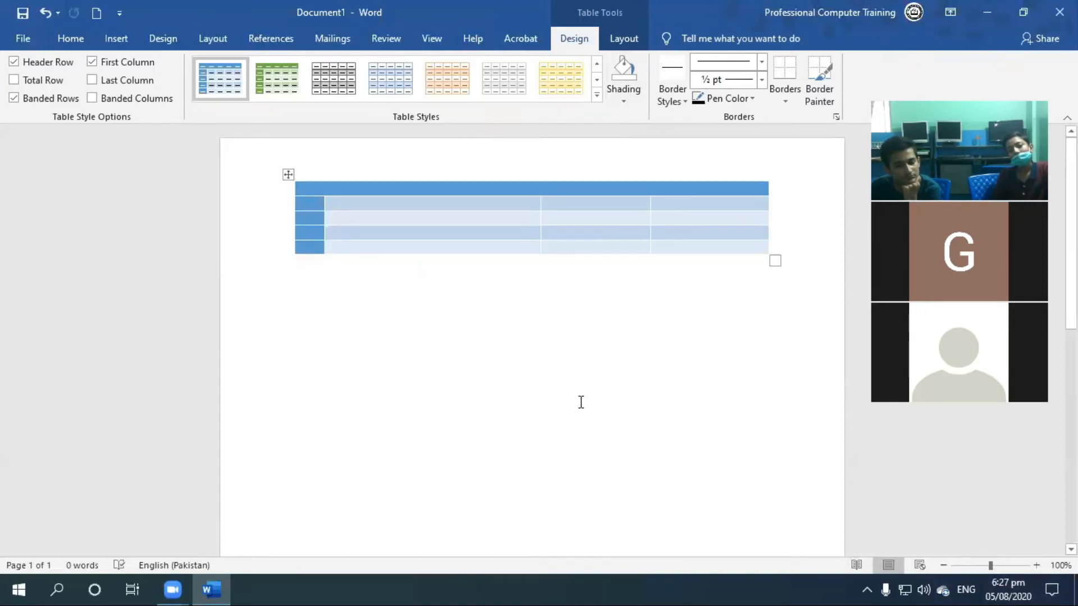
Step: Toggle the First Column, Header Row, Total Row and Banded Rows style options one by one, restoring each
{"action": "left_click", "coordinate": [120, 63]}
{"action": "left_click", "coordinate": [118, 63]}
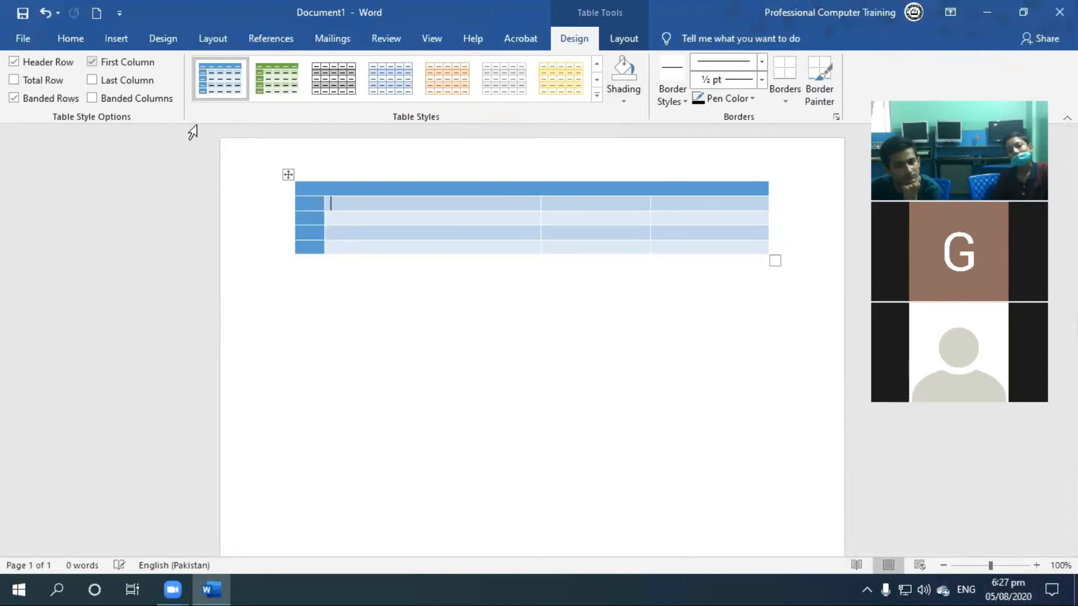
{"action": "left_click", "coordinate": [25, 64]}
{"action": "left_click", "coordinate": [25, 64]}
{"action": "left_click", "coordinate": [43, 80]}
{"action": "left_click", "coordinate": [43, 80]}
{"action": "left_click", "coordinate": [53, 101]}
{"action": "left_click", "coordinate": [52, 103]}
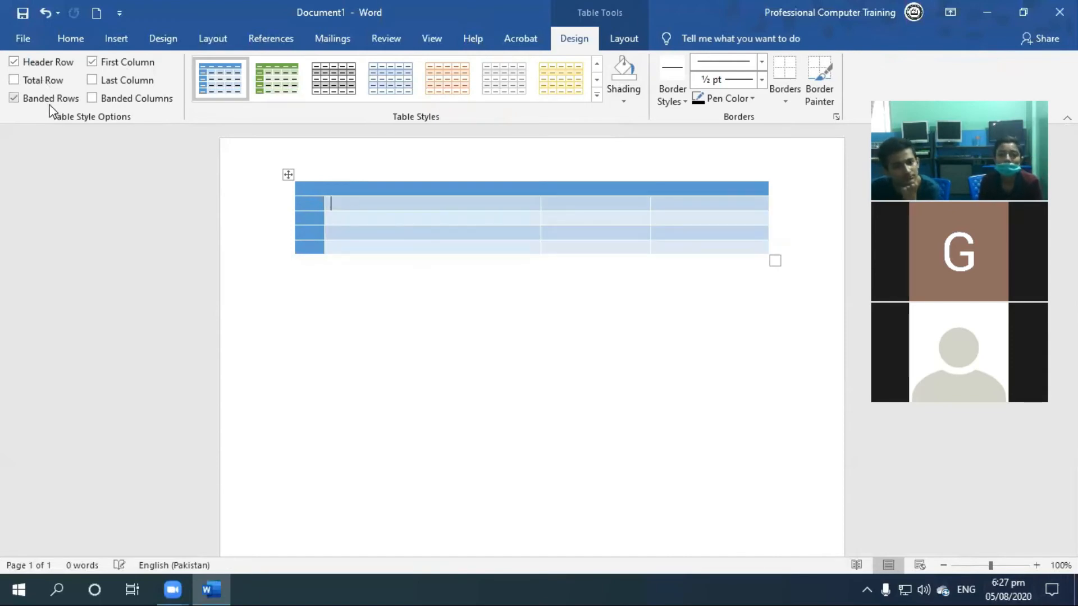
Step: Switch the Last Column and Banded Columns style options on and off again
{"action": "left_click", "coordinate": [126, 83]}
{"action": "left_click", "coordinate": [125, 82]}
{"action": "left_click", "coordinate": [128, 101]}
{"action": "left_click", "coordinate": [128, 103]}
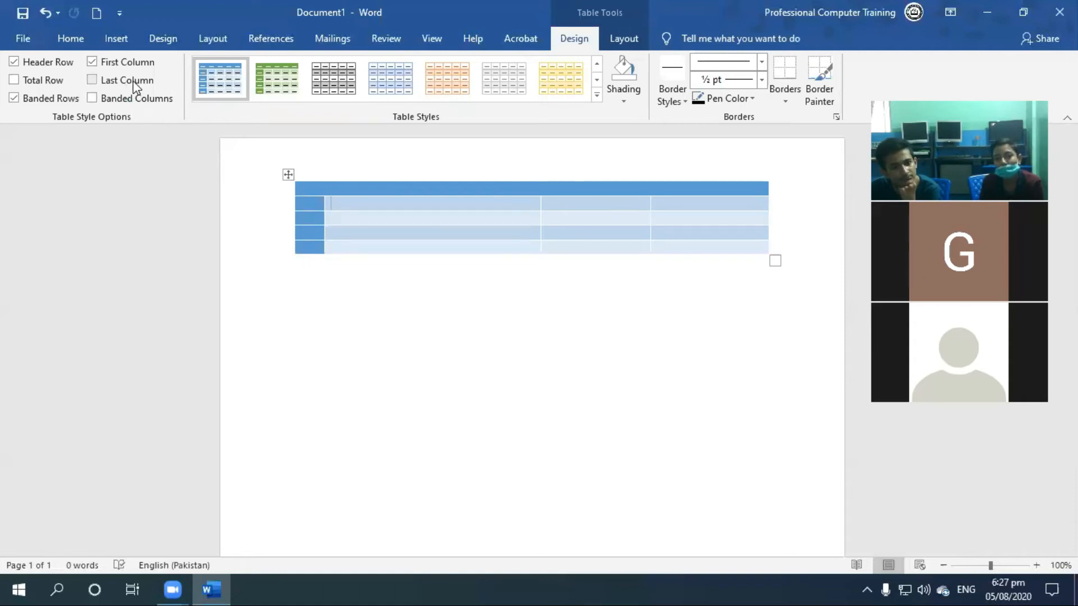
{"action": "left_click", "coordinate": [125, 83]}
{"action": "left_click", "coordinate": [124, 82]}
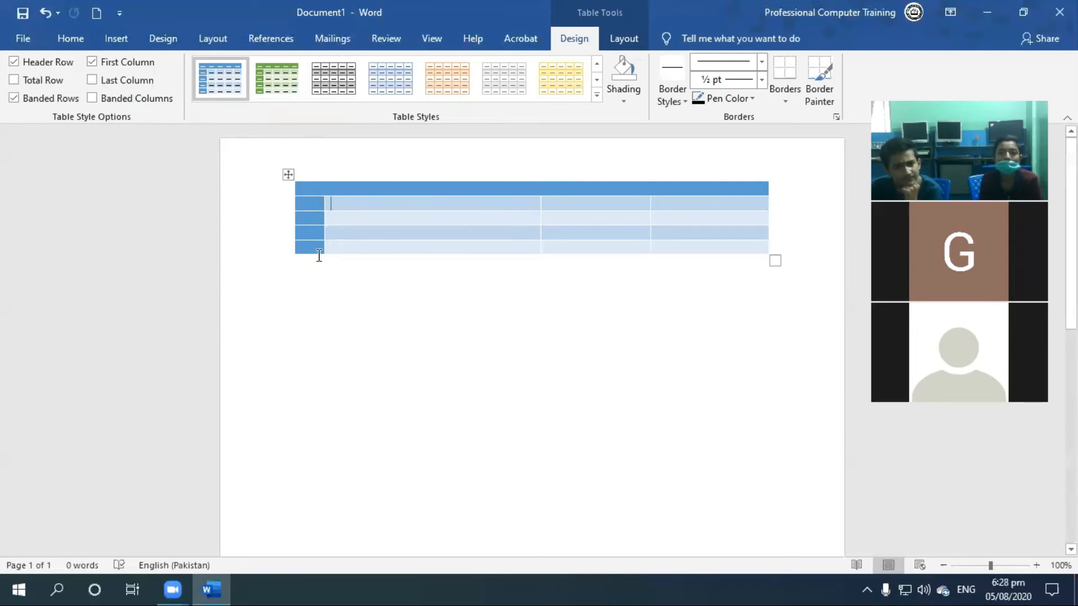
Step: Undo the recent table style option changes back to the point where the Total Row option is on
{"action": "key", "text": "ctrl+z"}
{"action": "key", "text": "ctrl+z"}
{"action": "key", "text": "ctrl+z"}
{"action": "key", "text": "ctrl+z"}
{"action": "key", "text": "ctrl+z"}
{"action": "key", "text": "ctrl+z"}
{"action": "key", "text": "ctrl+z"}
{"action": "key", "text": "ctrl+z"}
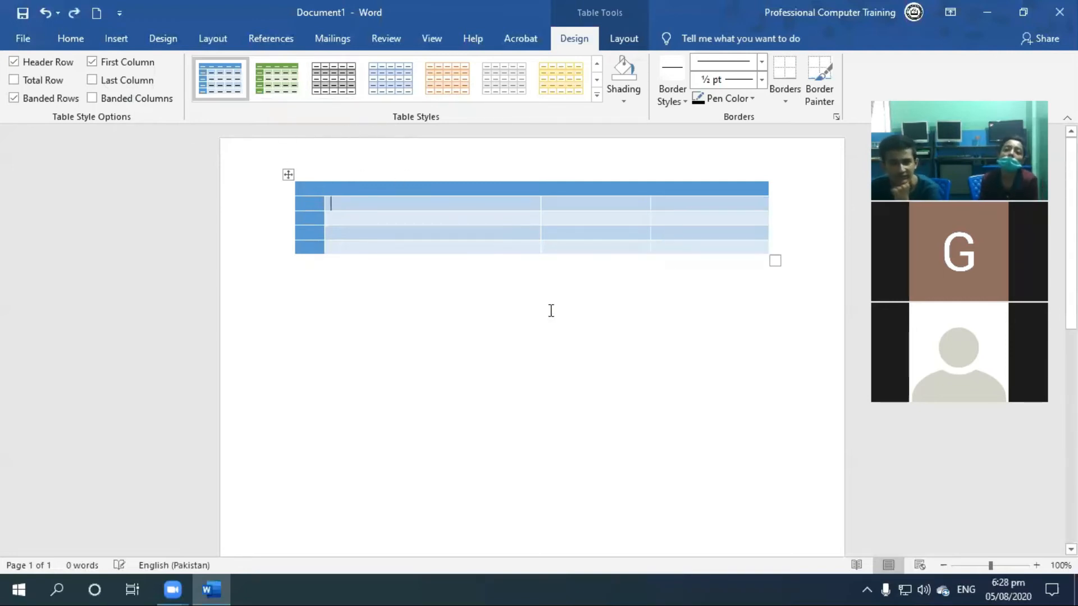
{"action": "key", "text": "ctrl+z"}
{"action": "key", "text": "ctrl+z"}
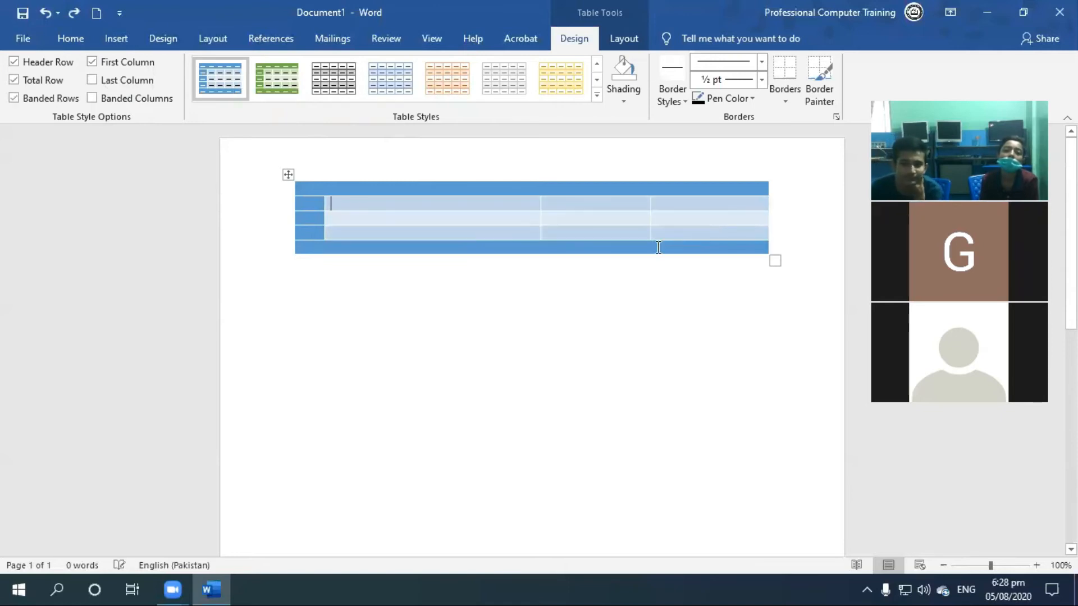
Step: Apply the plain black grid style to the whole table
{"action": "left_click", "coordinate": [288, 174]}
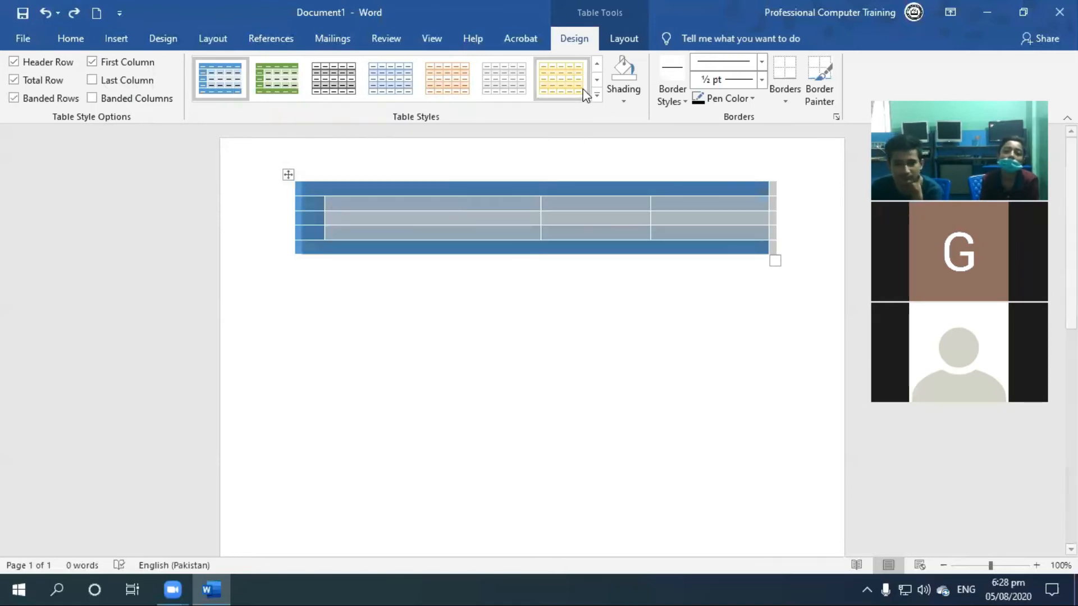
{"action": "left_click", "coordinate": [596, 95]}
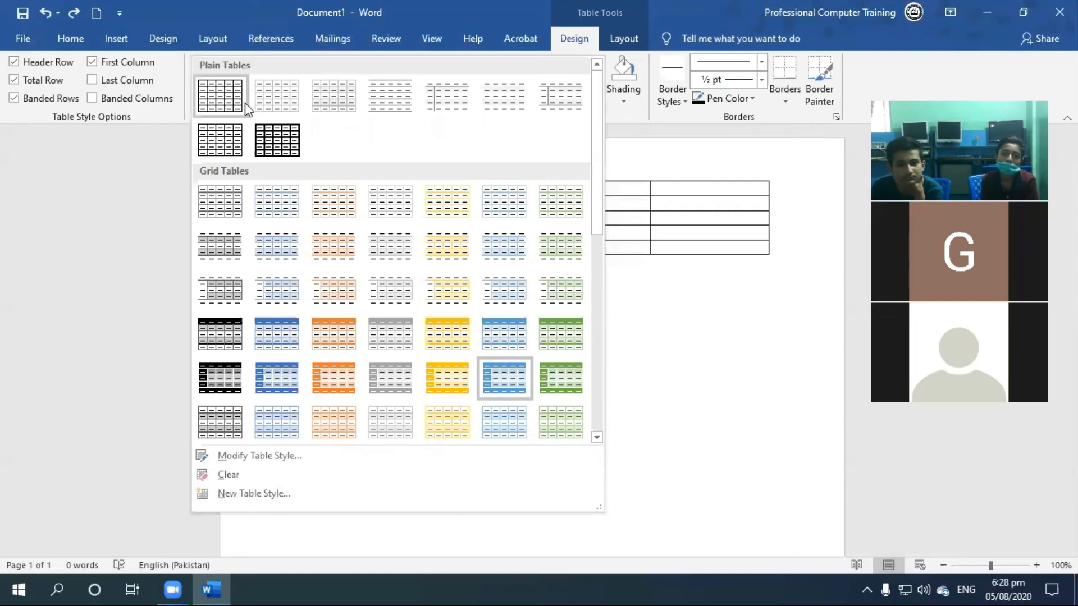
{"action": "left_click", "coordinate": [221, 95]}
{"action": "left_click", "coordinate": [377, 218]}
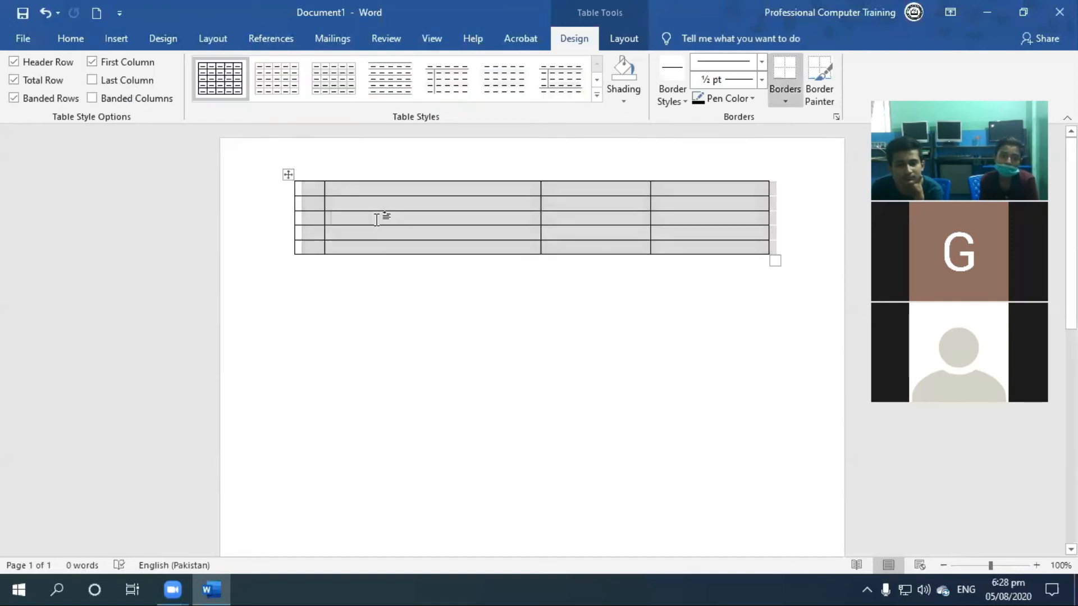
Step: Shade all cells of the table light orange
{"action": "left_click", "coordinate": [288, 174]}
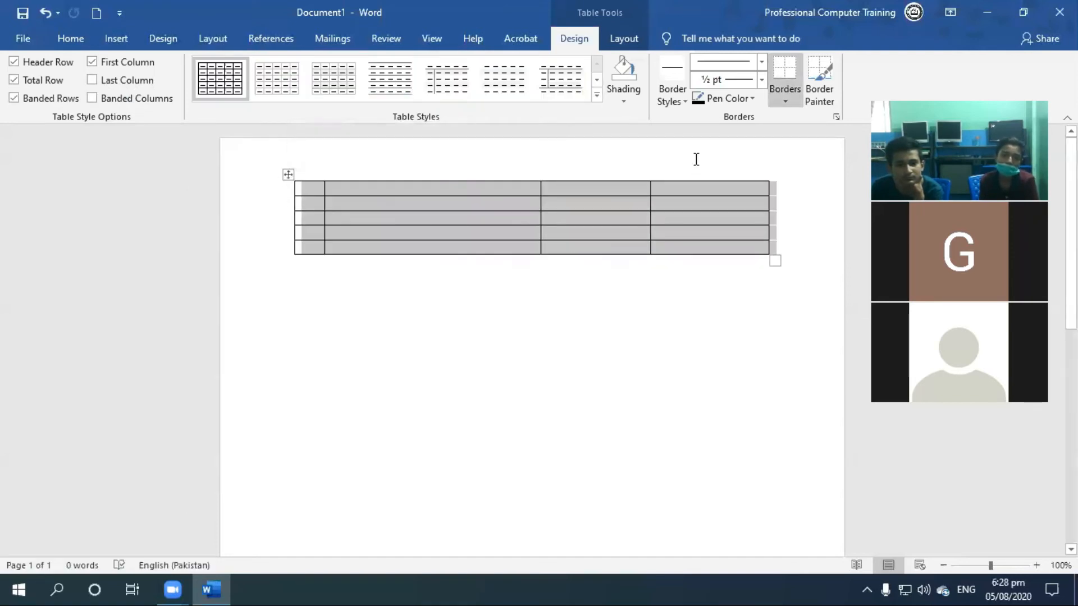
{"action": "left_click", "coordinate": [621, 102]}
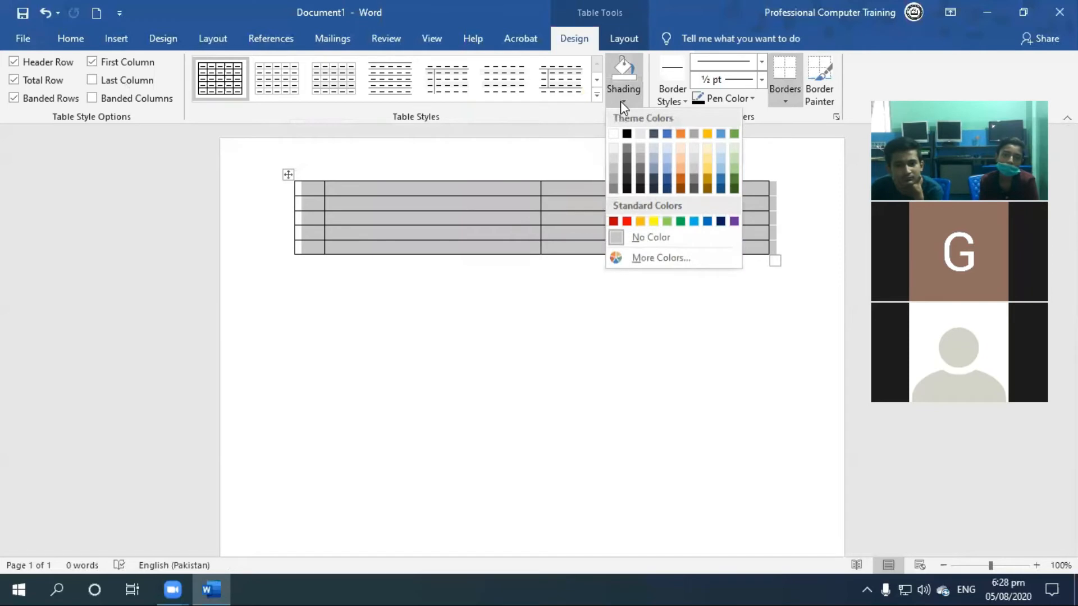
{"action": "left_click", "coordinate": [561, 295]}
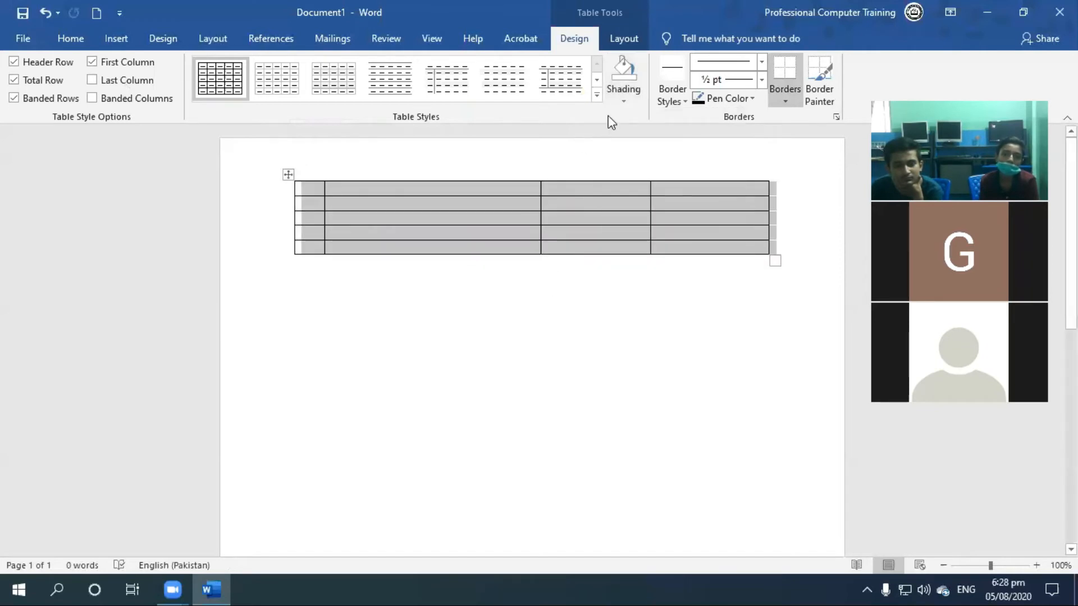
{"action": "left_click", "coordinate": [351, 217]}
{"action": "left_click", "coordinate": [288, 176]}
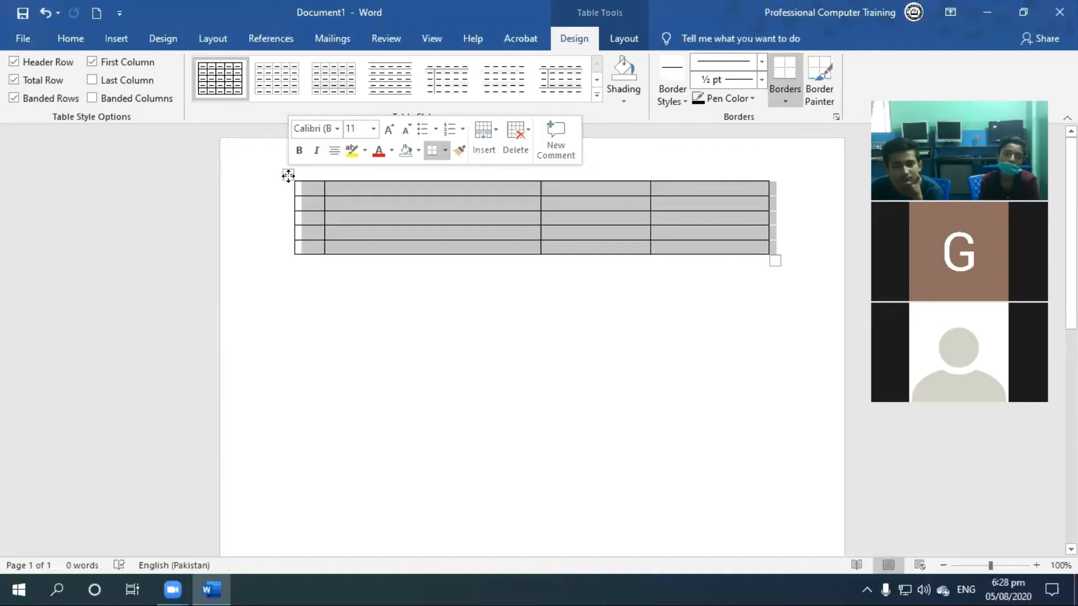
{"action": "left_click", "coordinate": [622, 100]}
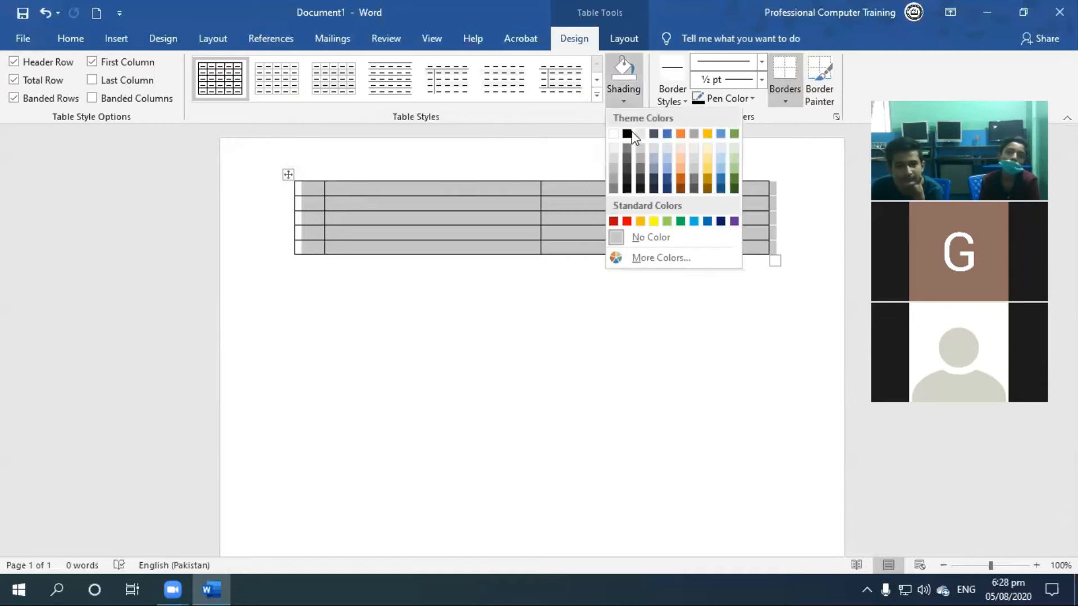
{"action": "left_click", "coordinate": [680, 155]}
{"action": "left_click", "coordinate": [544, 349]}
{"action": "left_click", "coordinate": [436, 177]}
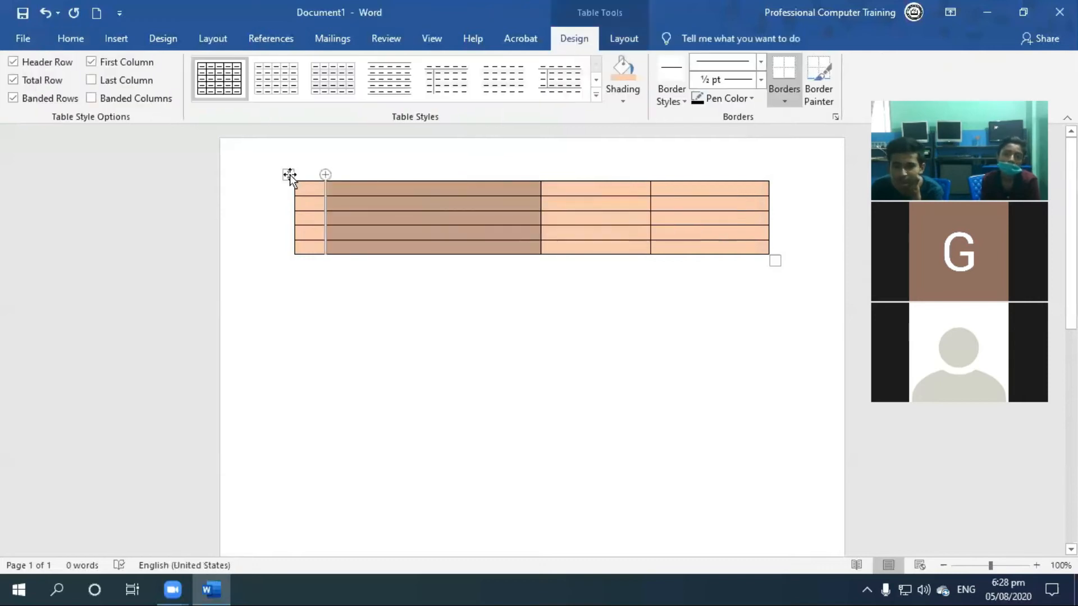
Step: Try blue shading on the whole table, and undo both the blue and the light orange shading
{"action": "left_click", "coordinate": [286, 176]}
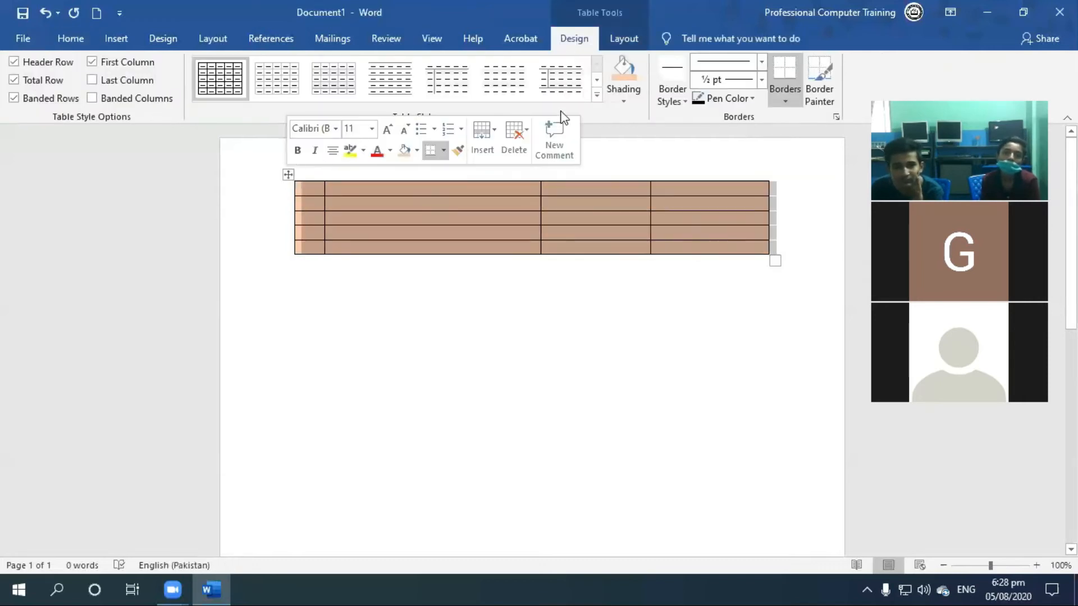
{"action": "left_click", "coordinate": [624, 99]}
{"action": "left_click", "coordinate": [664, 167]}
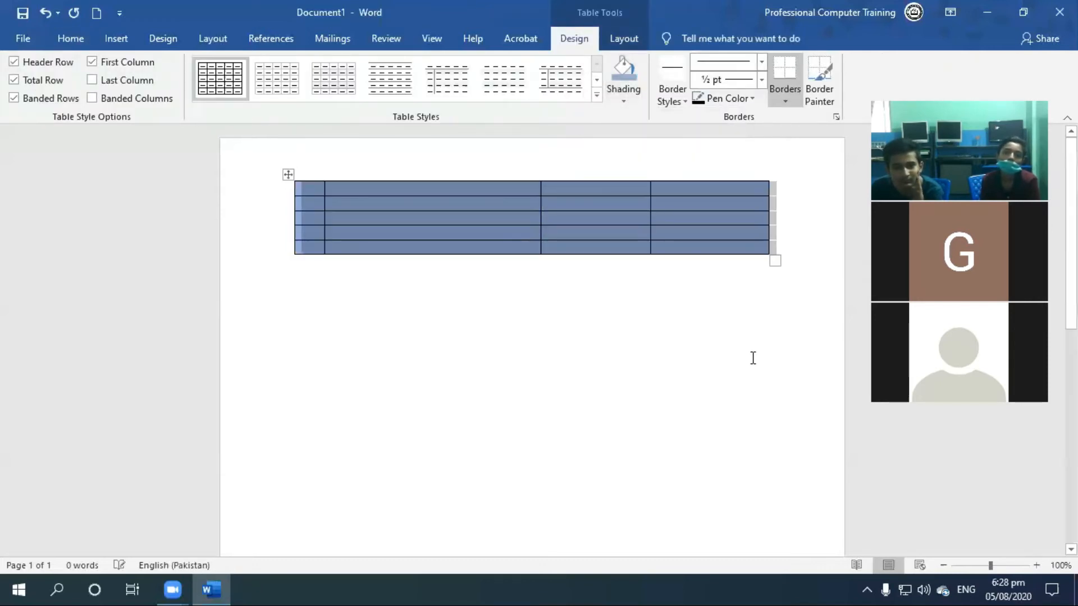
{"action": "key", "text": "ctrl+z"}
{"action": "key", "text": "ctrl+z"}
{"action": "left_click", "coordinate": [616, 294]}
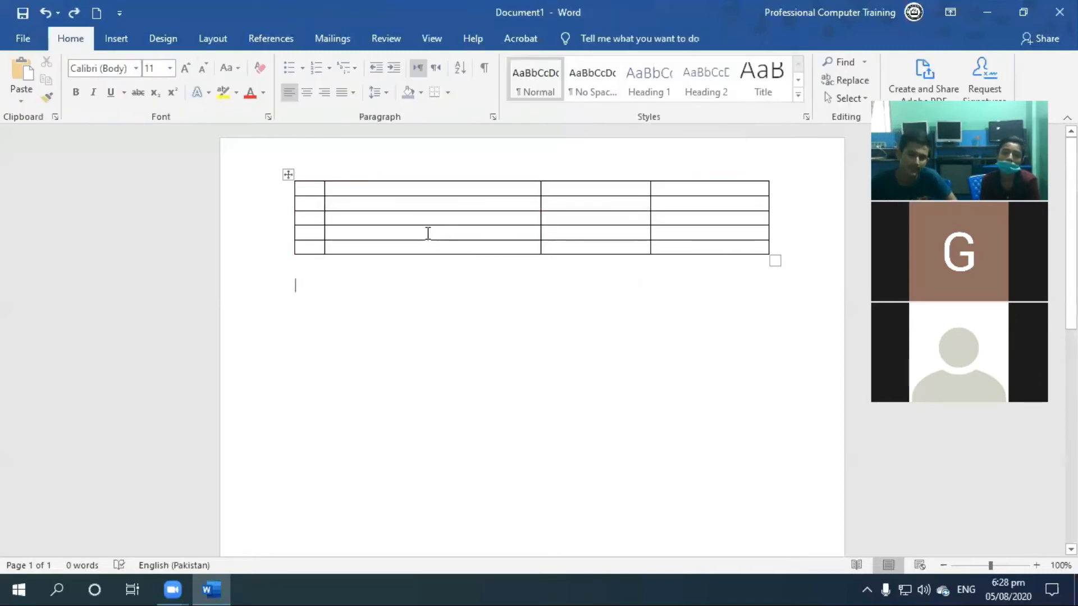
Step: Try selecting rows two and three, and shade the table's second column orange
{"action": "left_click_drag", "start_coordinate": [312, 202], "coordinate": [392, 214]}
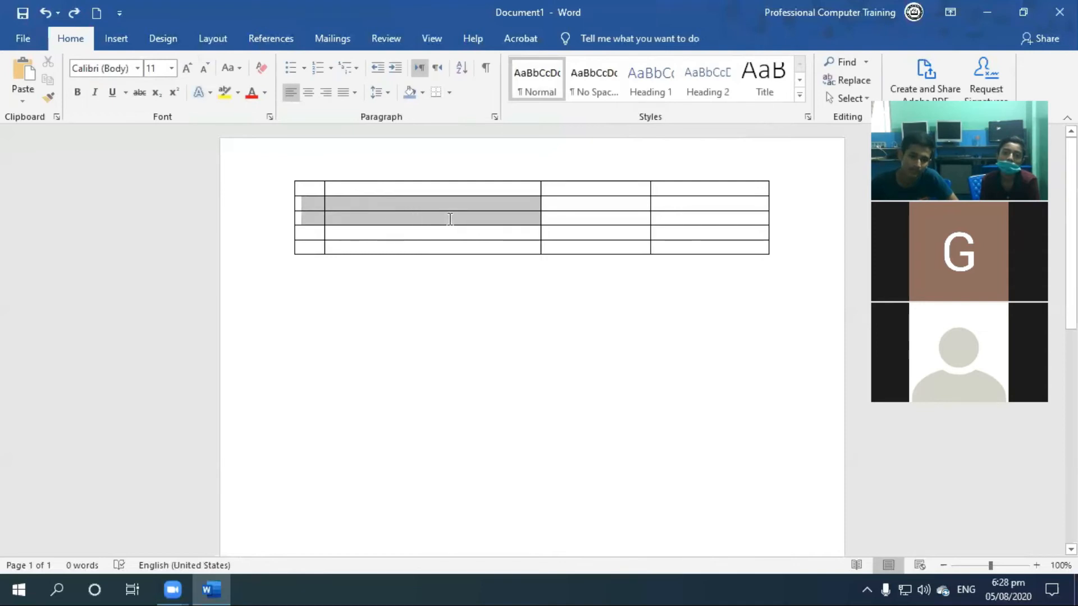
{"action": "left_click_drag", "start_coordinate": [545, 220], "coordinate": [716, 214]}
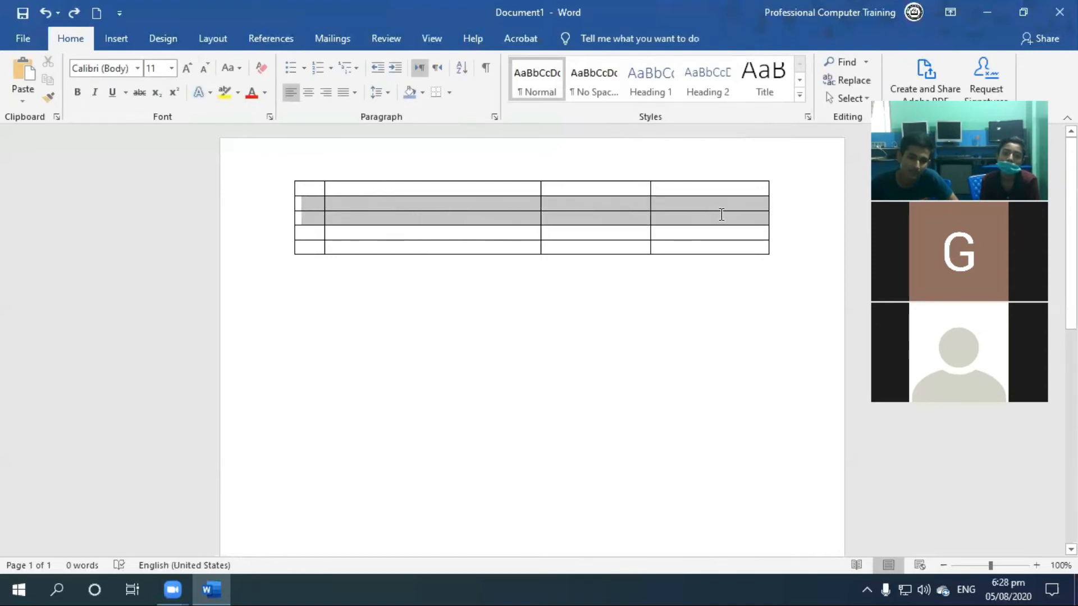
{"action": "left_click", "coordinate": [563, 244]}
{"action": "left_click_drag", "start_coordinate": [412, 186], "coordinate": [451, 244]}
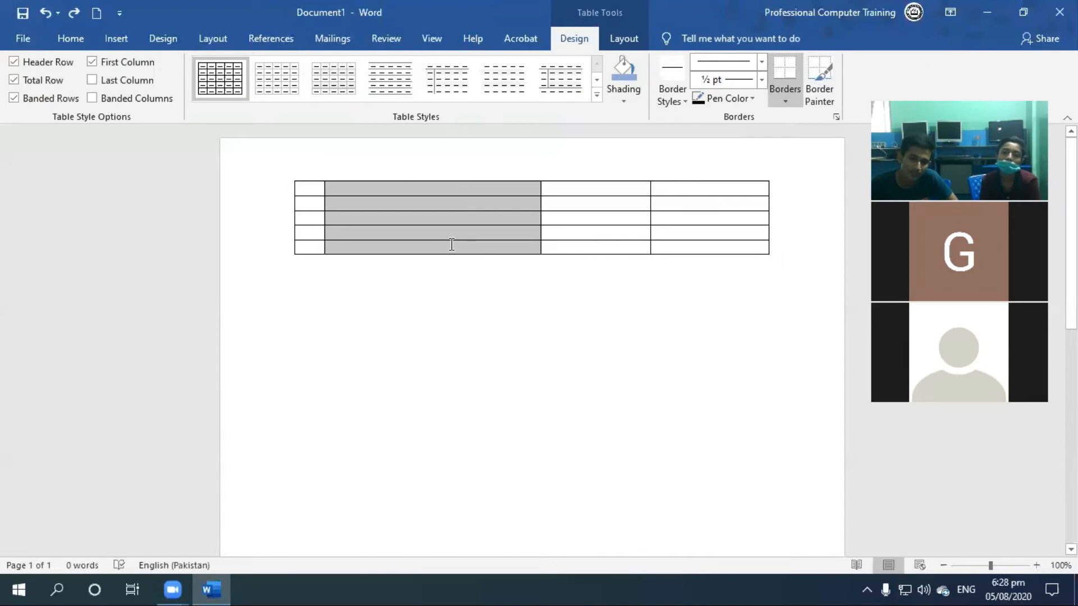
{"action": "left_click", "coordinate": [633, 103]}
{"action": "left_click", "coordinate": [680, 179]}
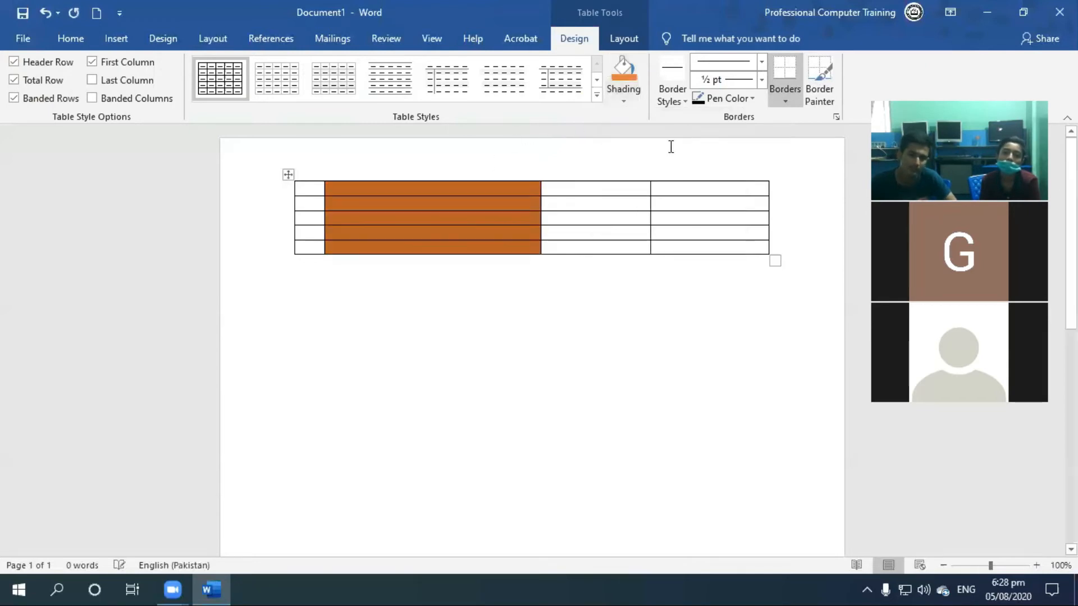
Step: Shade the table's third column light blue
{"action": "left_click_drag", "start_coordinate": [614, 190], "coordinate": [621, 248]}
{"action": "left_click", "coordinate": [624, 101]}
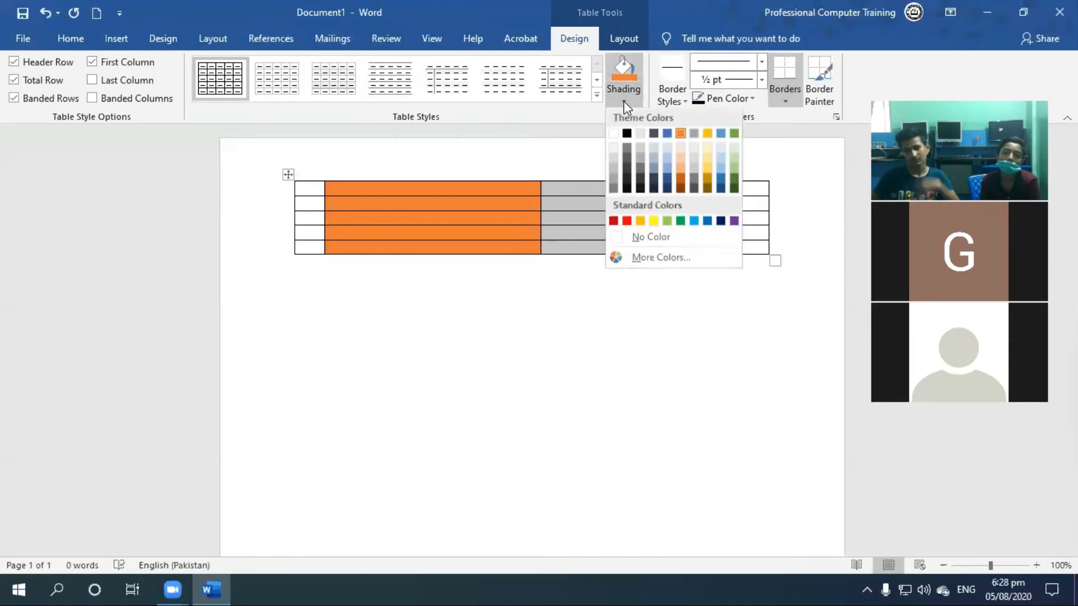
{"action": "left_click", "coordinate": [694, 221]}
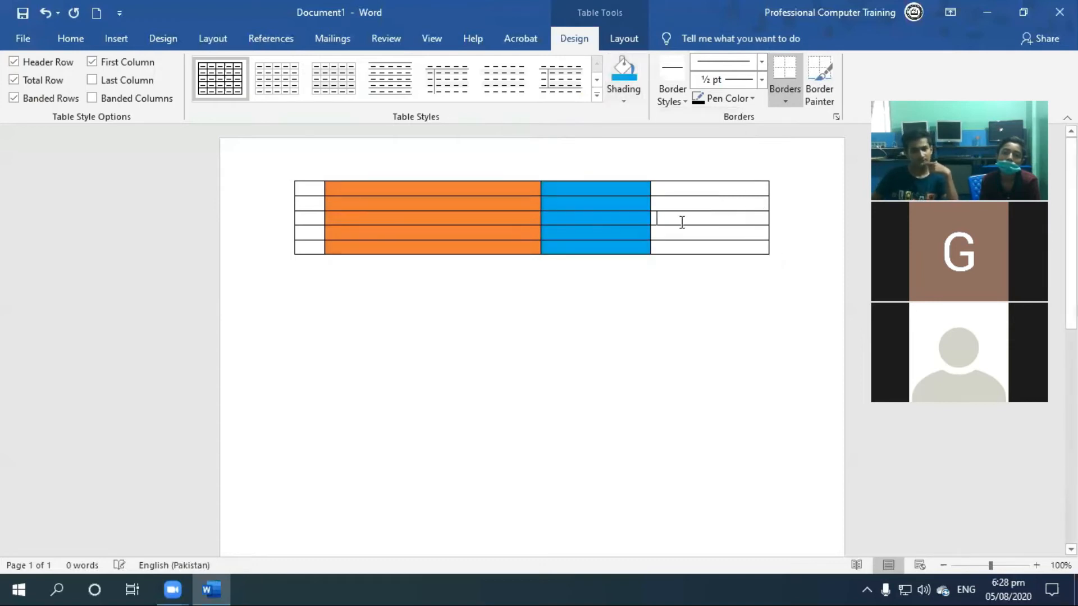
Step: Shade the table's entire third row dark blue-gray
{"action": "left_click_drag", "start_coordinate": [681, 221], "coordinate": [382, 209]}
{"action": "left_click", "coordinate": [292, 218]}
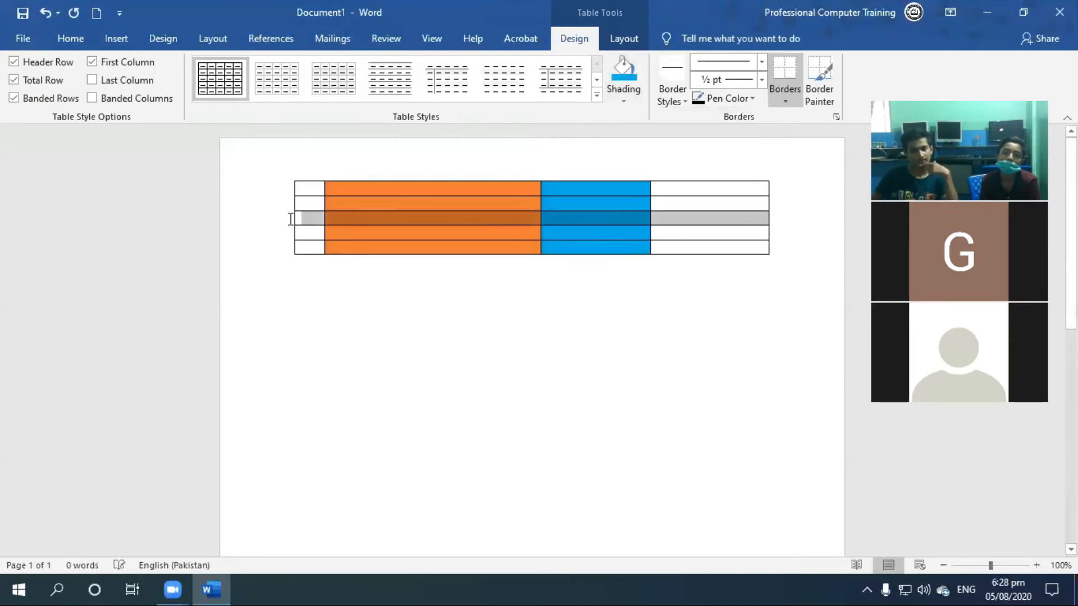
{"action": "left_click", "coordinate": [622, 101]}
{"action": "left_click", "coordinate": [653, 134]}
{"action": "left_click", "coordinate": [650, 368]}
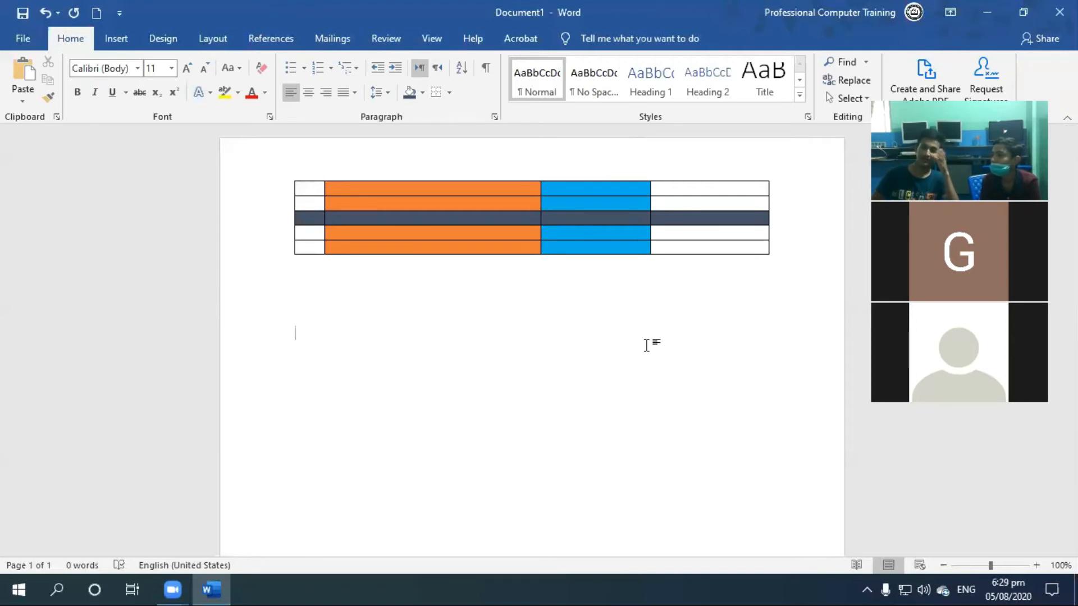
Step: Undo the row and column shading, the plain grid style and the blue grid style, back to the orange grid style
{"action": "key", "text": "ctrl+z"}
{"action": "key", "text": "ctrl+z"}
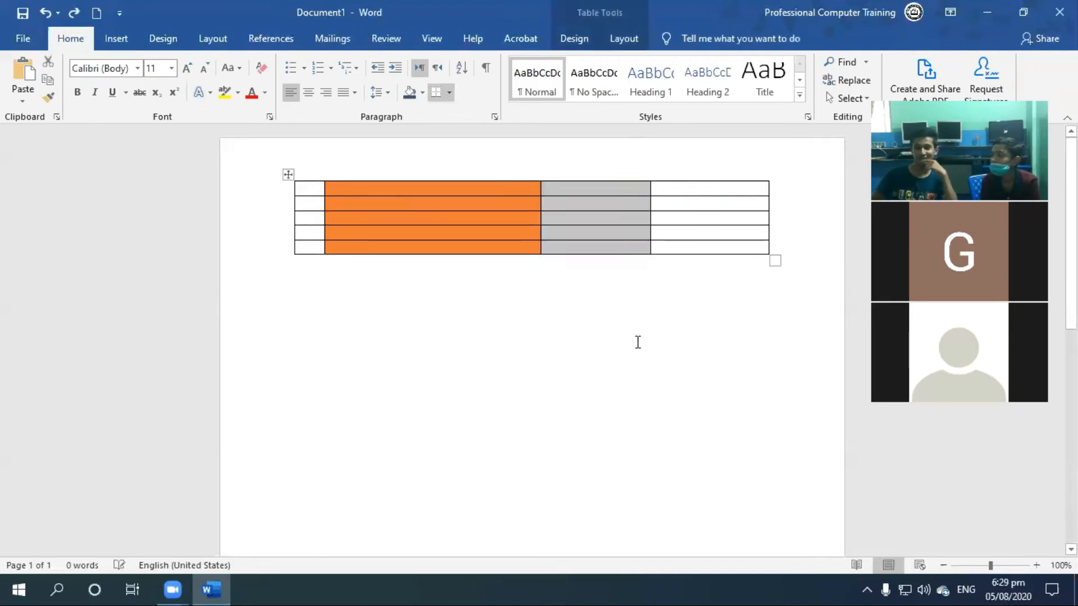
{"action": "key", "text": "ctrl+z"}
{"action": "key", "text": "ctrl+z"}
{"action": "key", "text": "ctrl+z"}
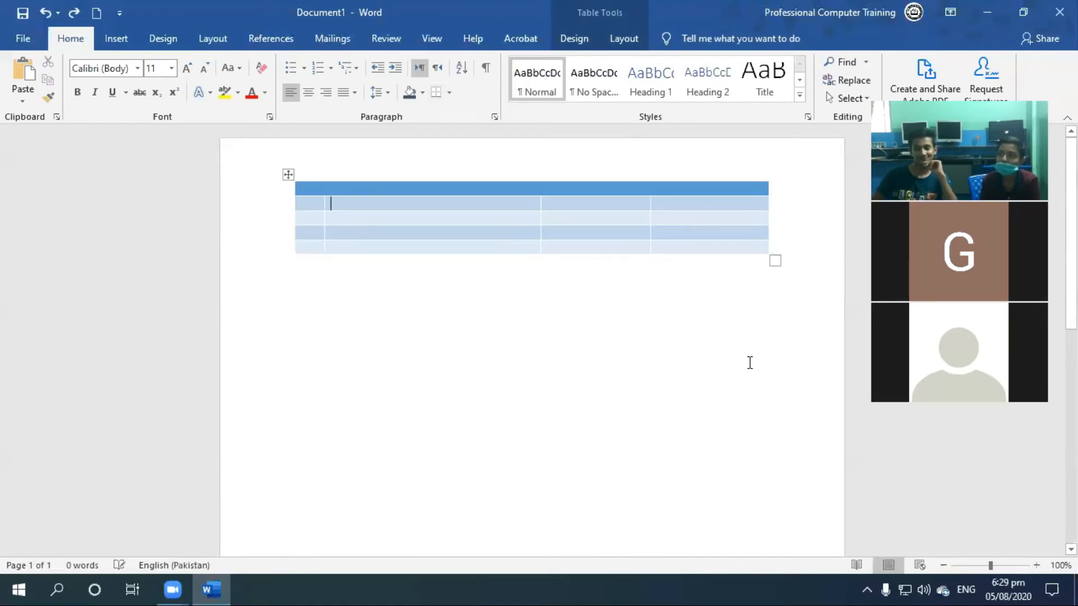
{"action": "key", "text": "ctrl+z"}
{"action": "key", "text": "ctrl+z"}
{"action": "key", "text": "ctrl+z"}
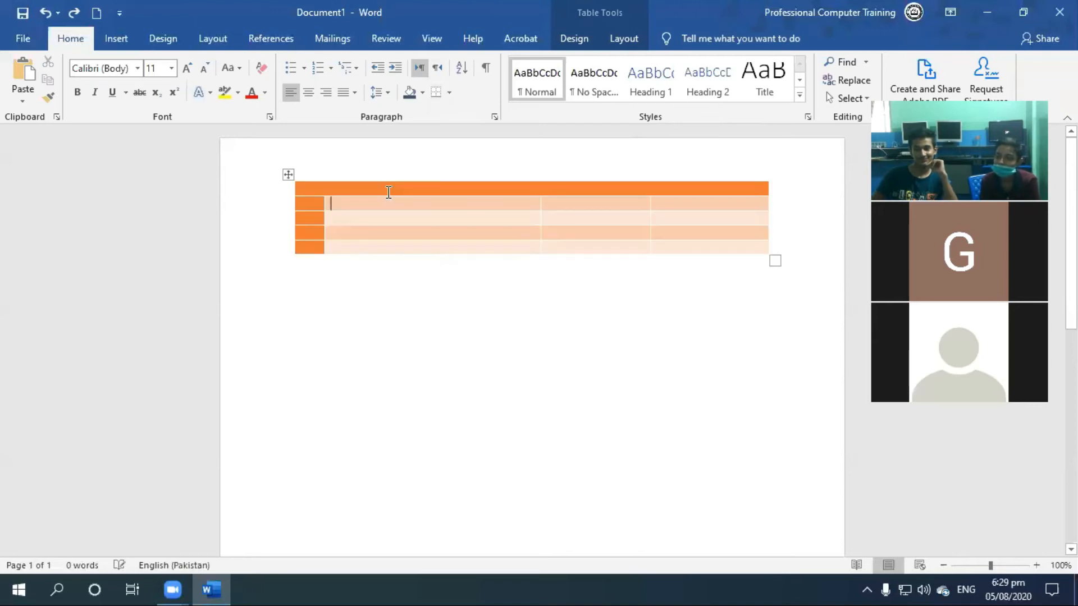
Step: Move the orange table up to the top of the page
{"action": "left_click", "coordinate": [293, 349]}
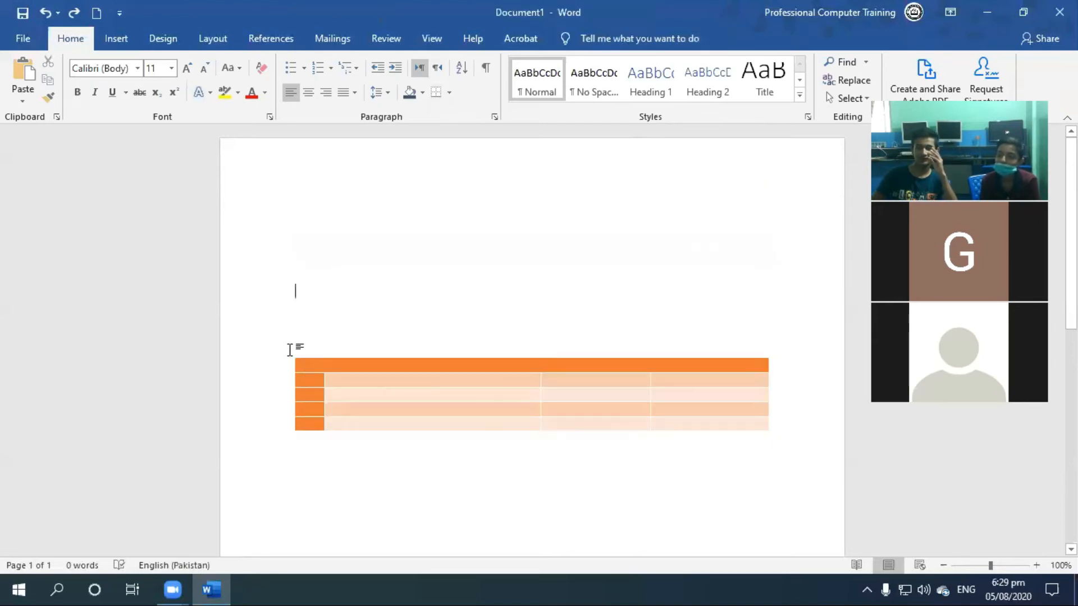
{"action": "left_click", "coordinate": [347, 406]}
{"action": "left_click_drag", "start_coordinate": [285, 348], "coordinate": [300, 166]}
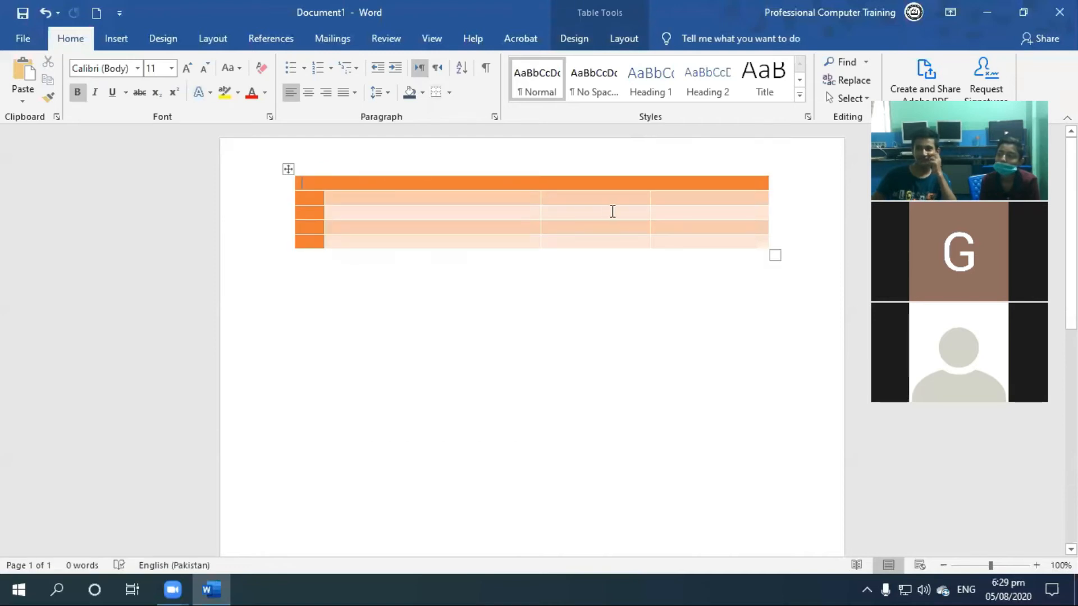
{"action": "left_click", "coordinate": [147, 36]}
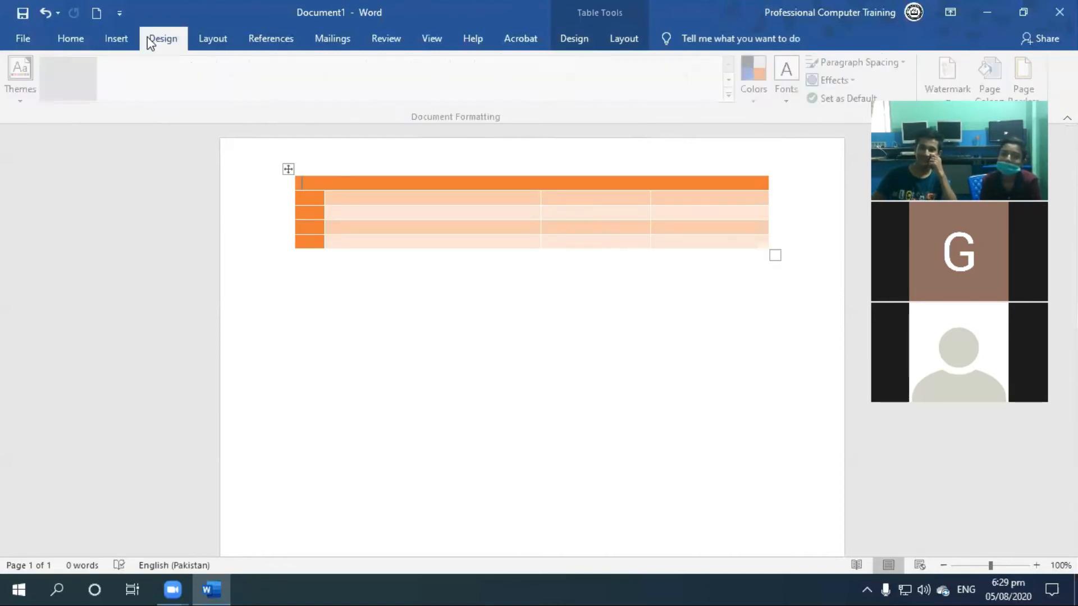
{"action": "left_click", "coordinate": [117, 38]}
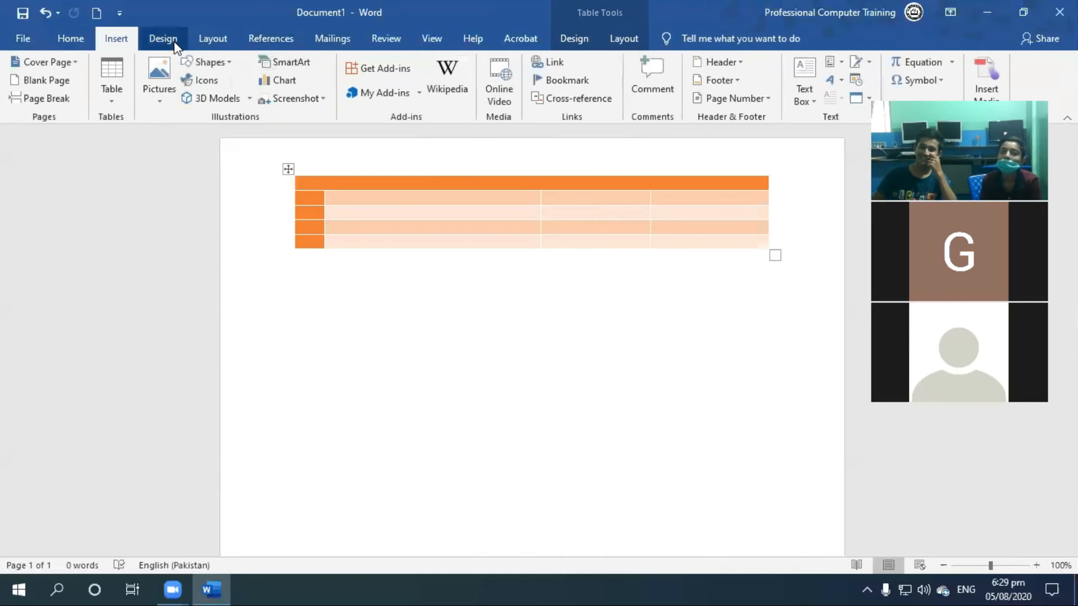
{"action": "left_click", "coordinate": [167, 39]}
{"action": "left_click", "coordinate": [213, 38]}
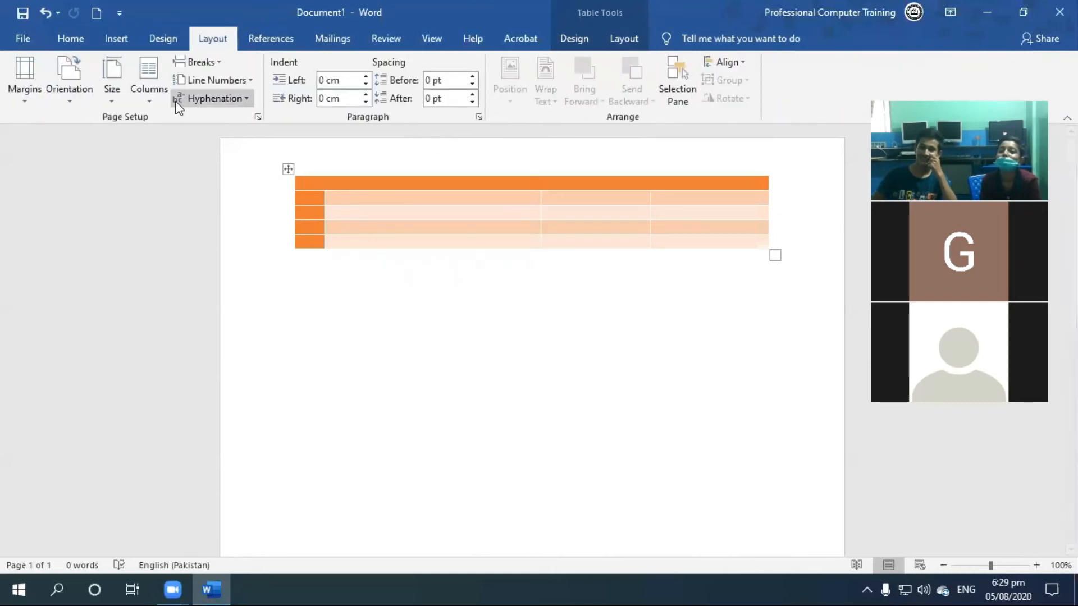
{"action": "left_click", "coordinate": [162, 38]}
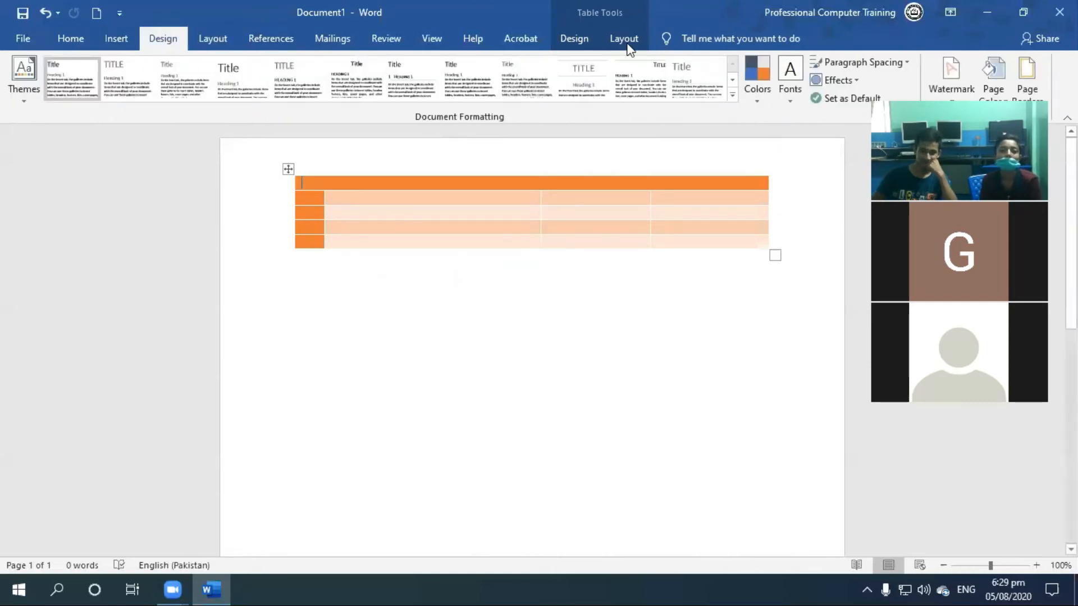
{"action": "left_click", "coordinate": [87, 44]}
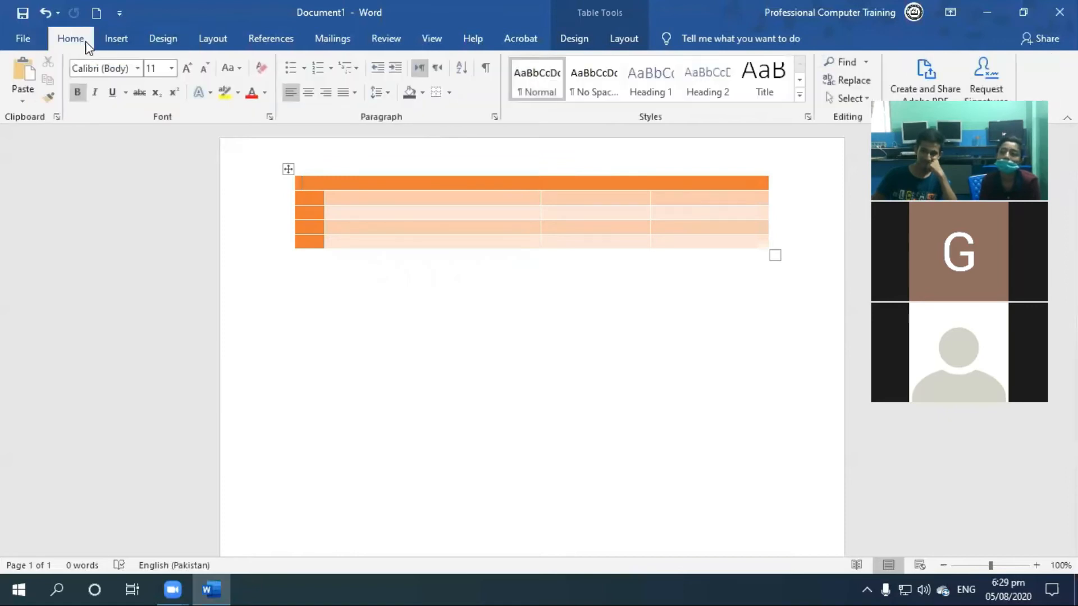
{"action": "left_click", "coordinate": [115, 40]}
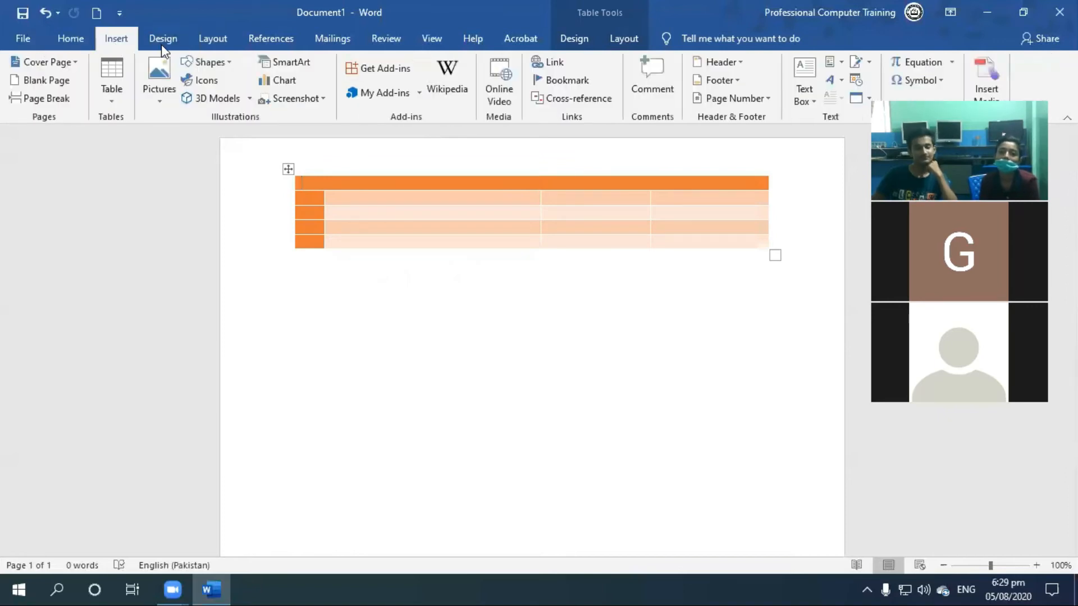
{"action": "left_click", "coordinate": [112, 93]}
Step: Apply the plain black grid style from the plain table styles to the orange table
{"action": "left_click", "coordinate": [571, 42]}
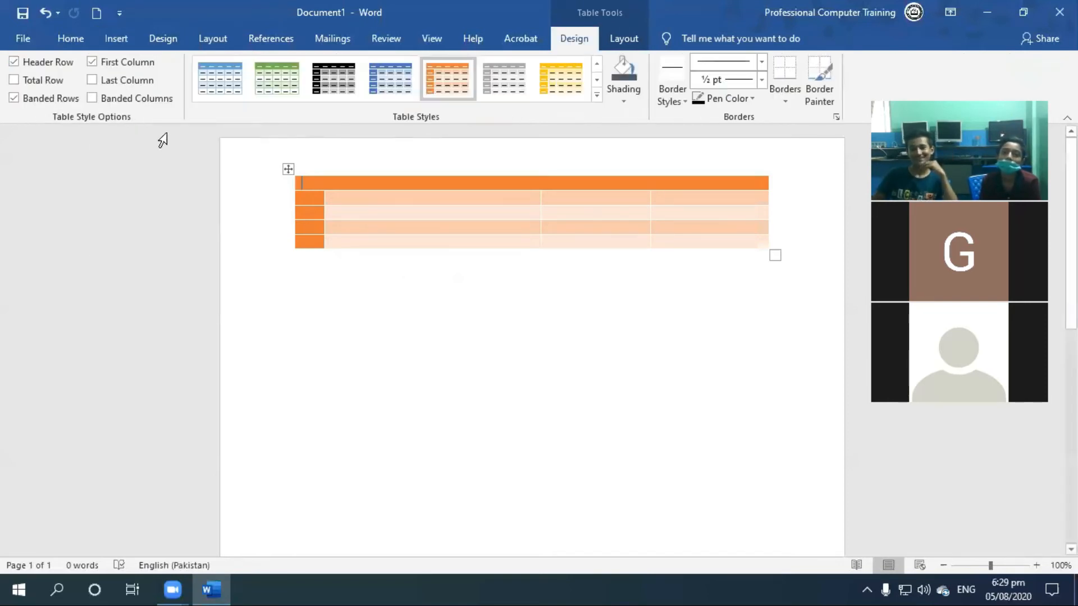
{"action": "left_click", "coordinate": [593, 95]}
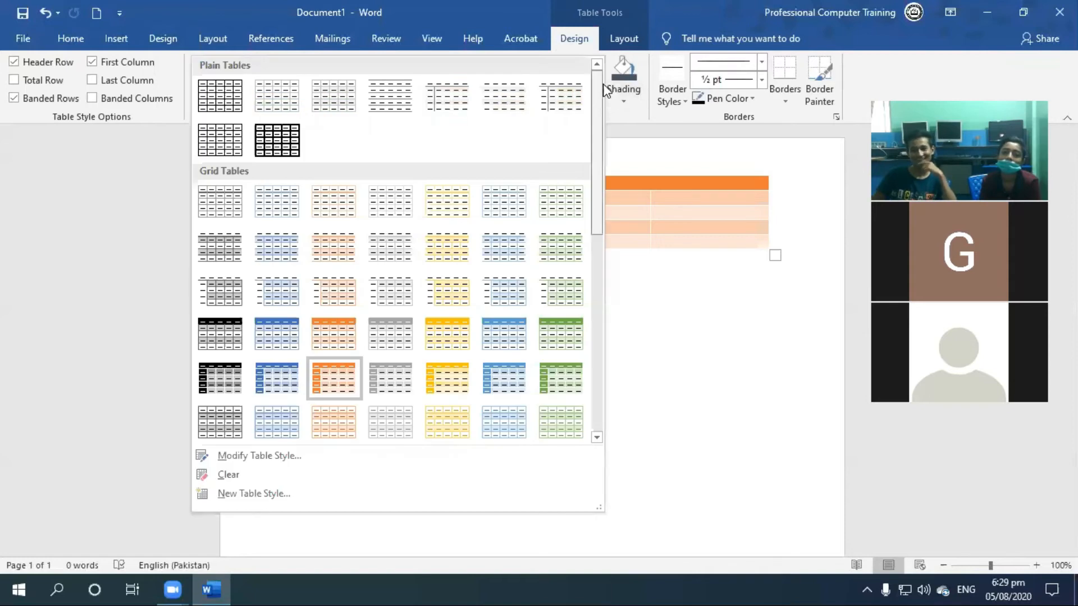
{"action": "left_click", "coordinate": [220, 95]}
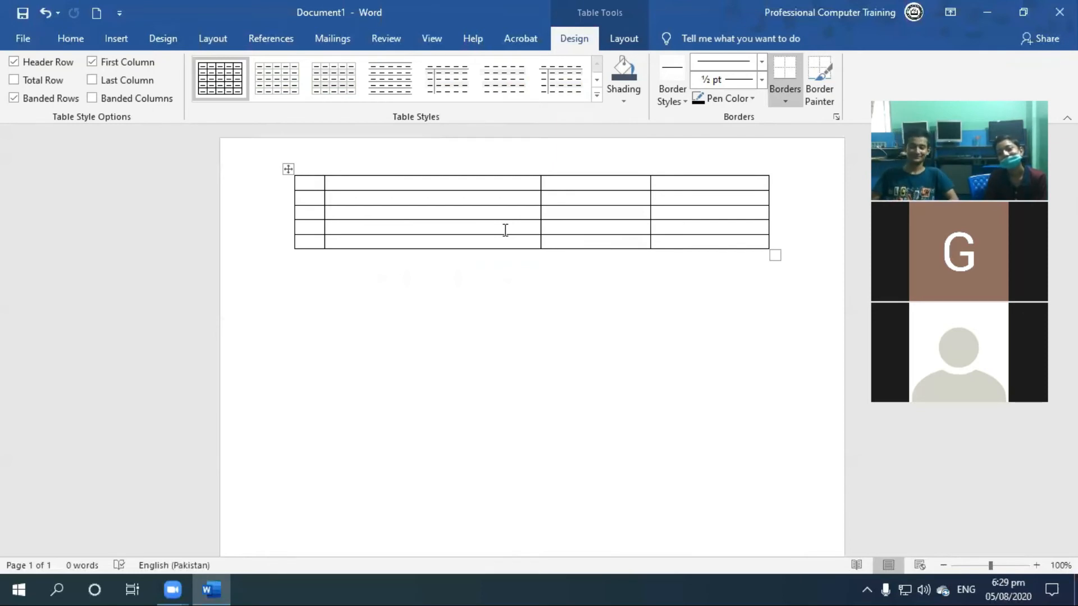
{"action": "left_click", "coordinate": [407, 327]}
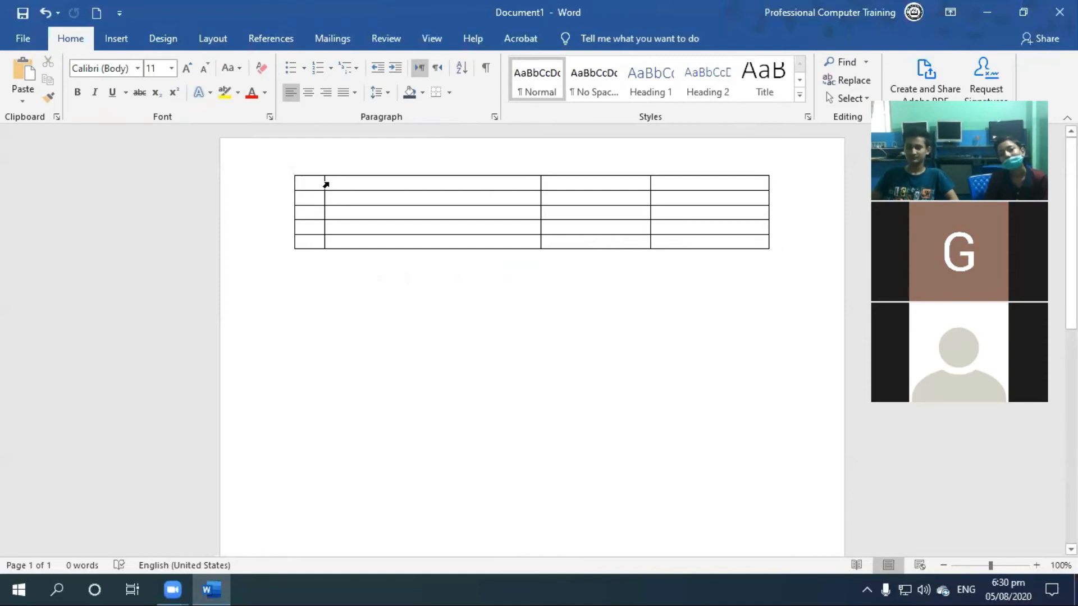
Step: Try the blue double-line theme border style with the whole table selected, and leave border painting
{"action": "left_click", "coordinate": [458, 232]}
{"action": "left_click", "coordinate": [470, 40]}
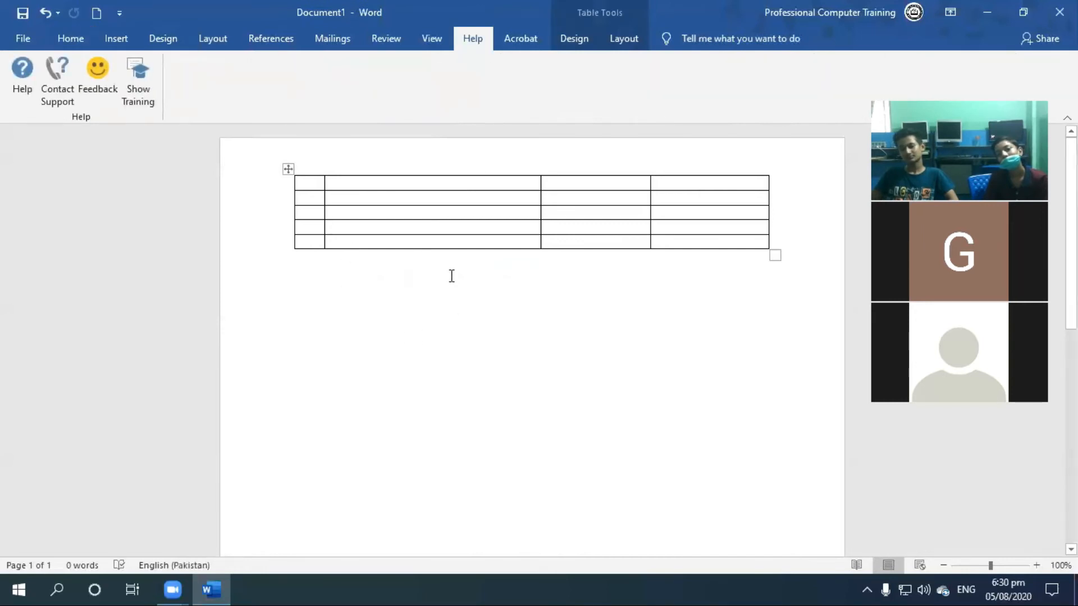
{"action": "left_click", "coordinate": [573, 41]}
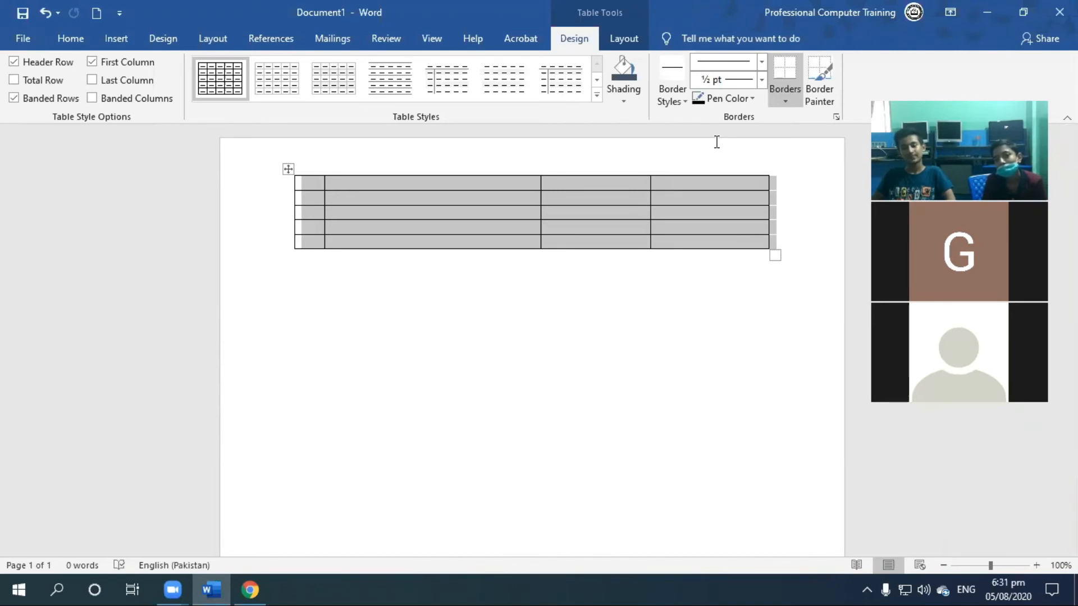
{"action": "left_click", "coordinate": [655, 210]}
{"action": "left_click", "coordinate": [289, 170]}
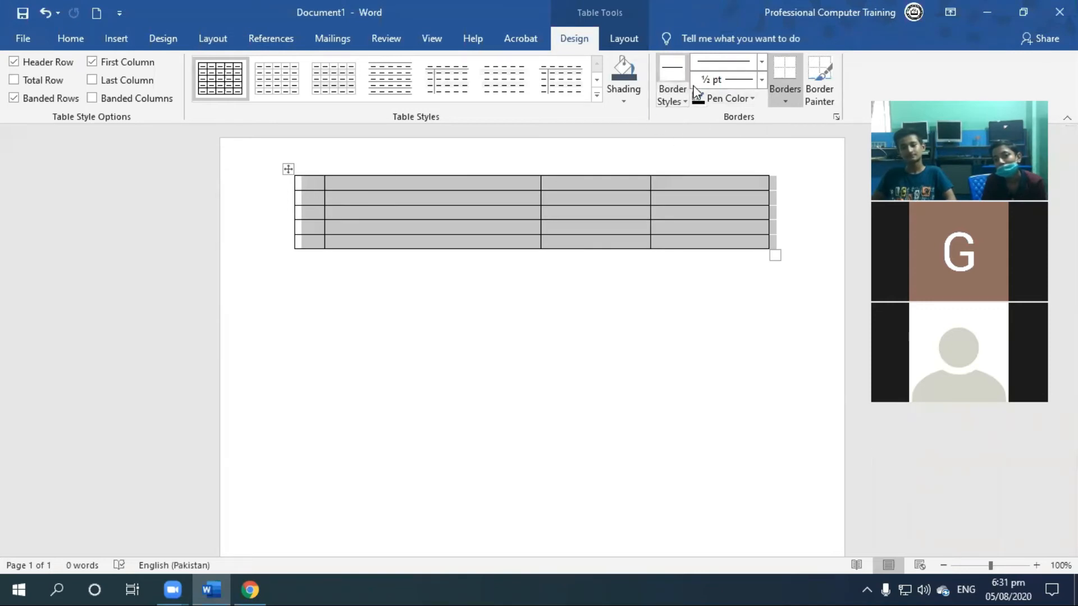
{"action": "left_click", "coordinate": [679, 97]}
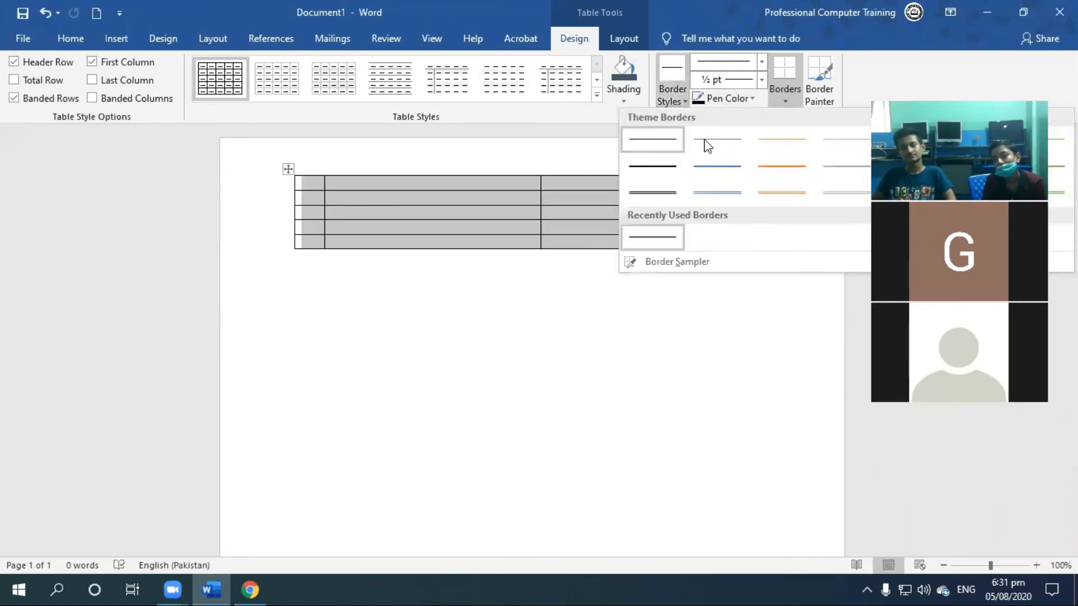
{"action": "left_click", "coordinate": [729, 190]}
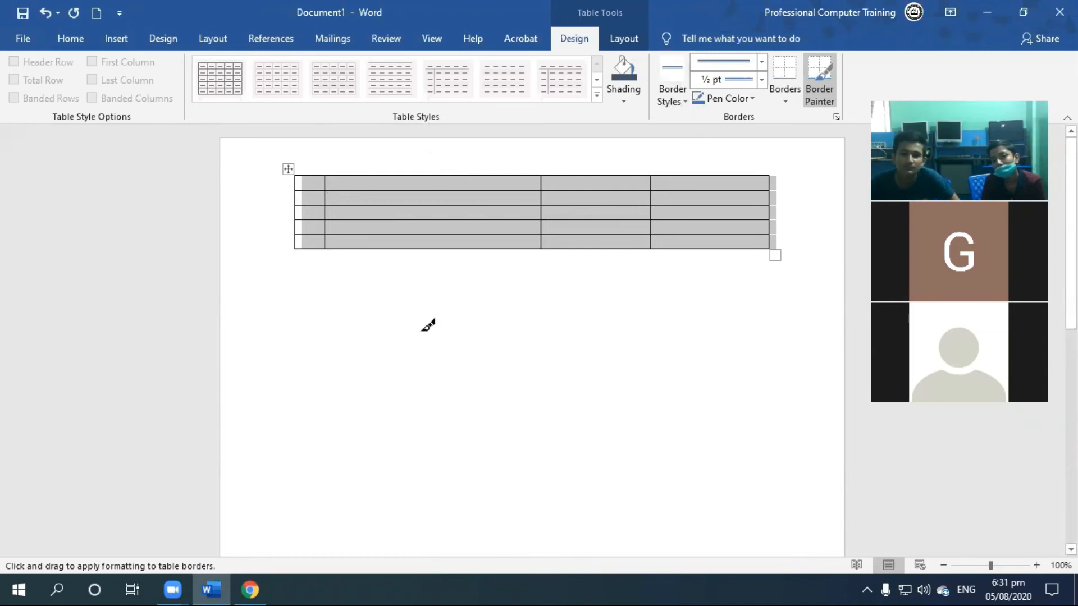
{"action": "key", "text": "Escape"}
{"action": "left_click", "coordinate": [402, 209]}
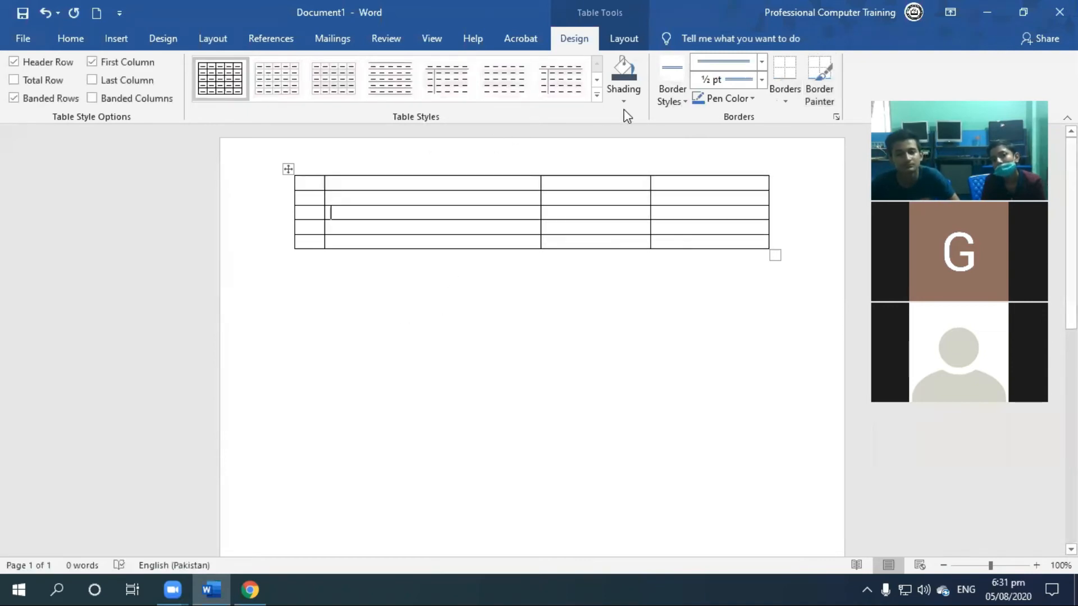
Step: Try the orange double-line theme border style and leave border painting
{"action": "left_click", "coordinate": [667, 101]}
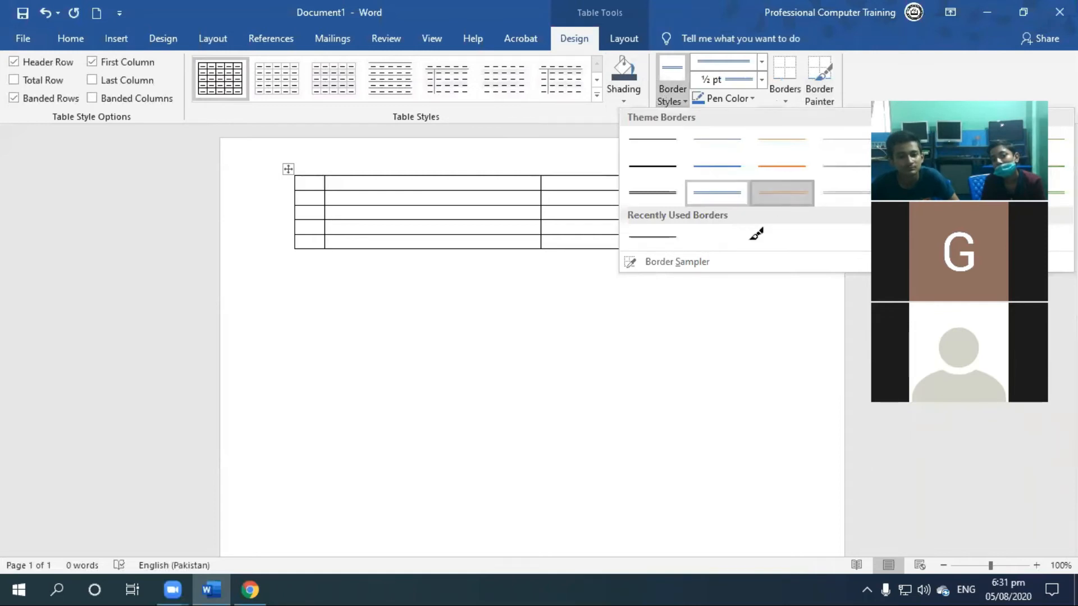
{"action": "left_click", "coordinate": [783, 191]}
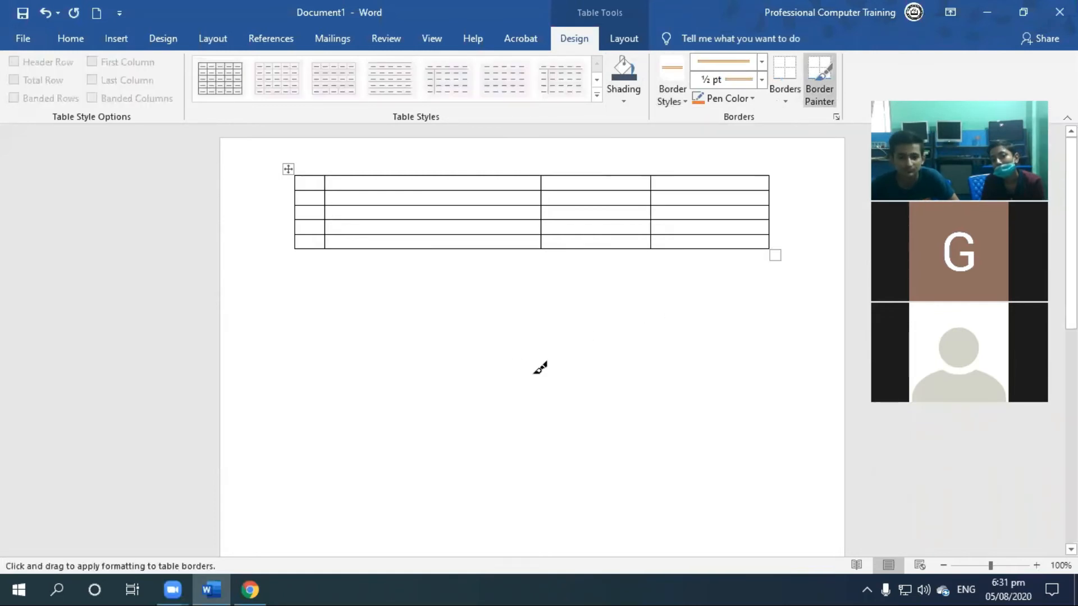
{"action": "key", "text": "Escape"}
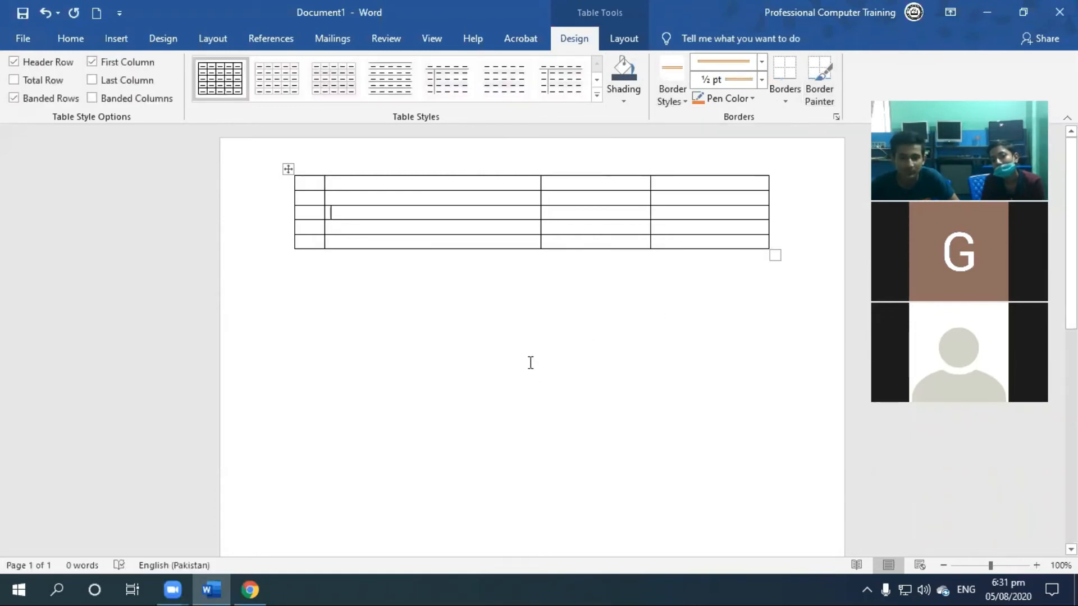
Step: Apply the blue 1½ pt single-line border style to all borders of the whole table
{"action": "left_click", "coordinate": [288, 169]}
{"action": "left_click", "coordinate": [631, 98]}
{"action": "left_click", "coordinate": [662, 91]}
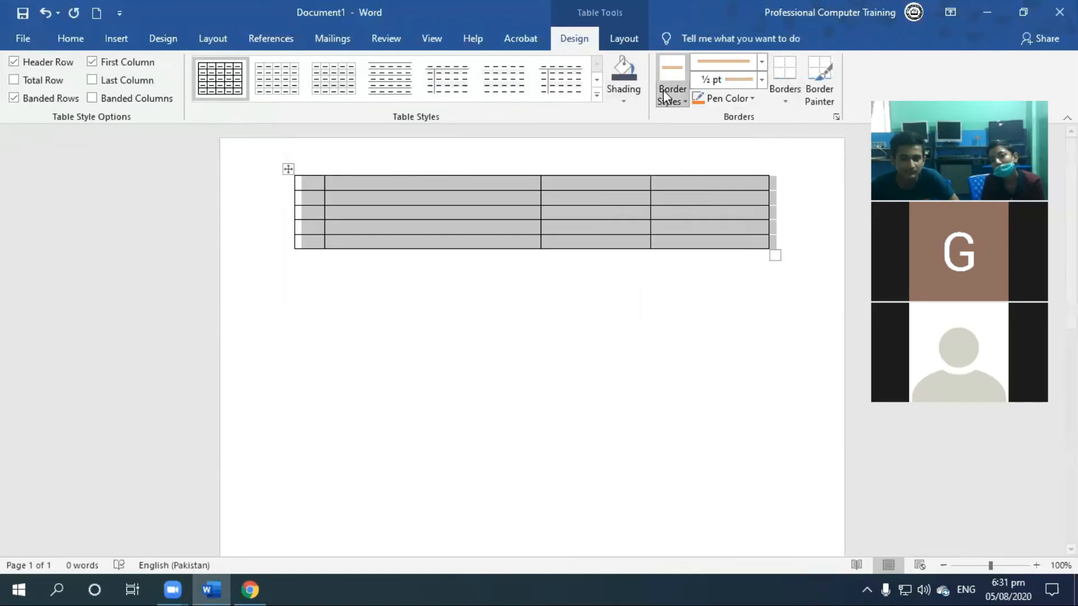
{"action": "left_click", "coordinate": [671, 96]}
{"action": "left_click", "coordinate": [716, 166]}
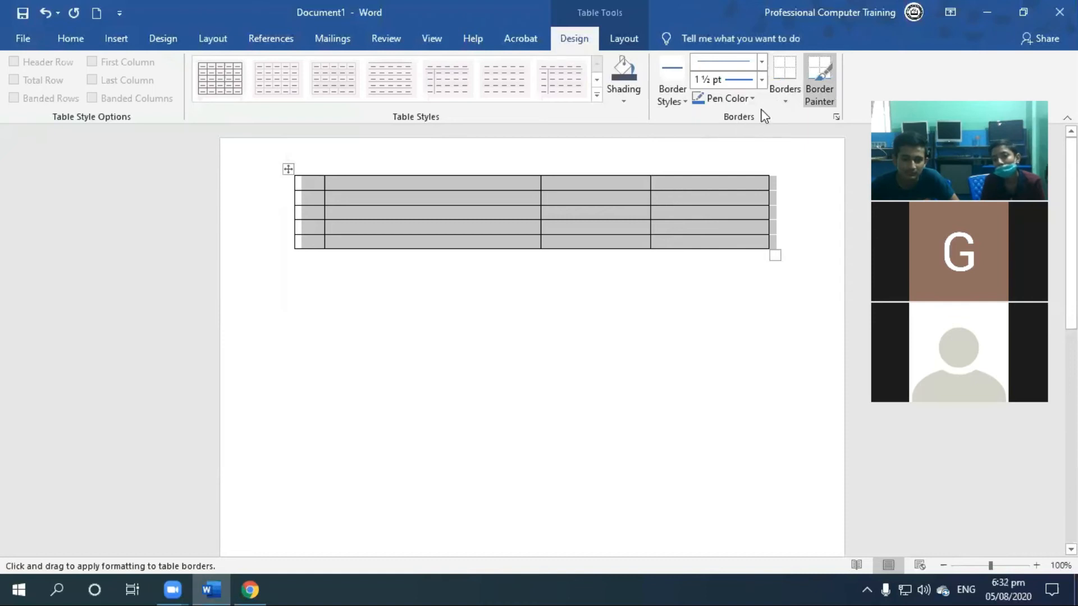
{"action": "left_click", "coordinate": [787, 97]}
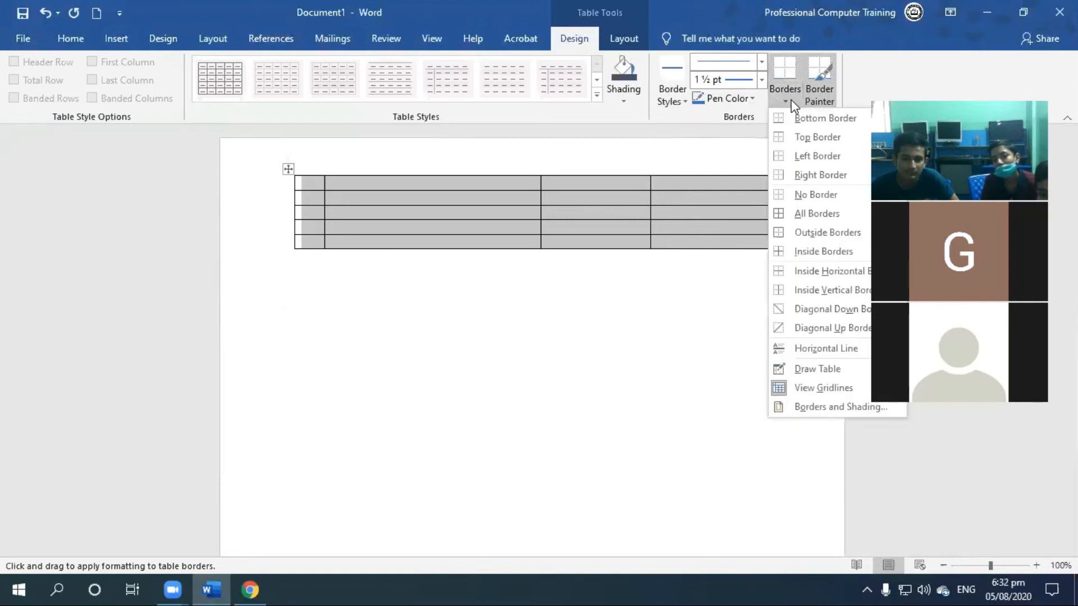
{"action": "left_click", "coordinate": [823, 213]}
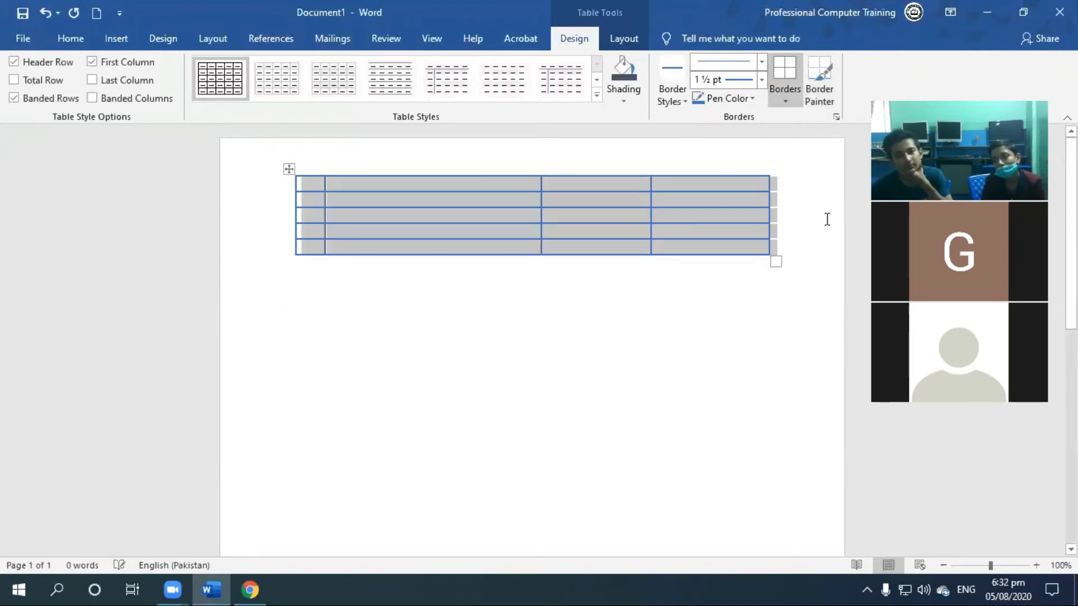
Step: Paint orange 1½ pt single-line borders below the table's second row and along its first two inside vertical lines
{"action": "left_click", "coordinate": [522, 197]}
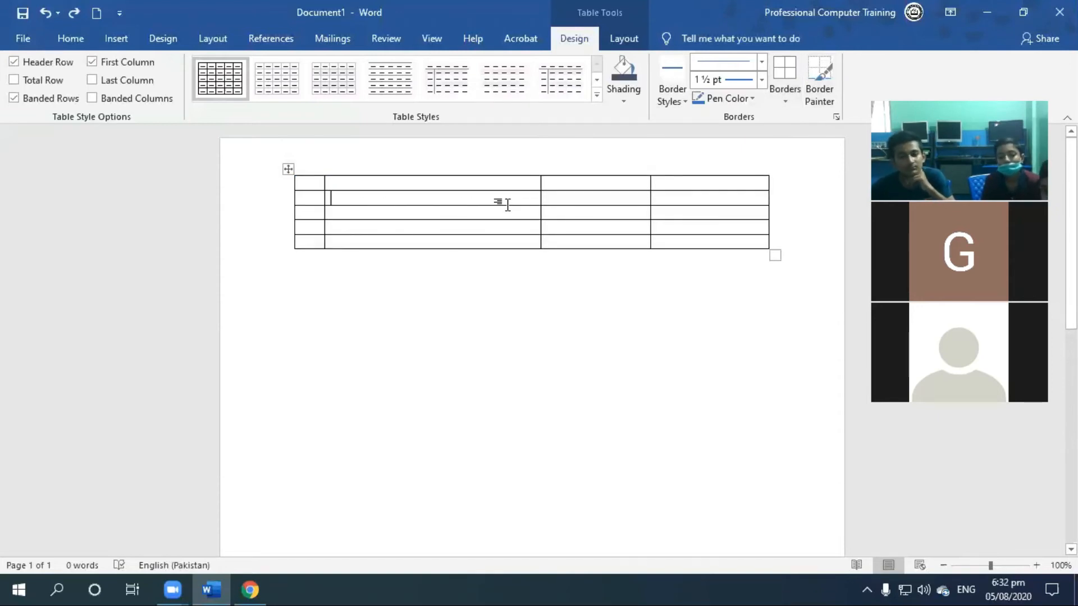
{"action": "left_click", "coordinate": [671, 101]}
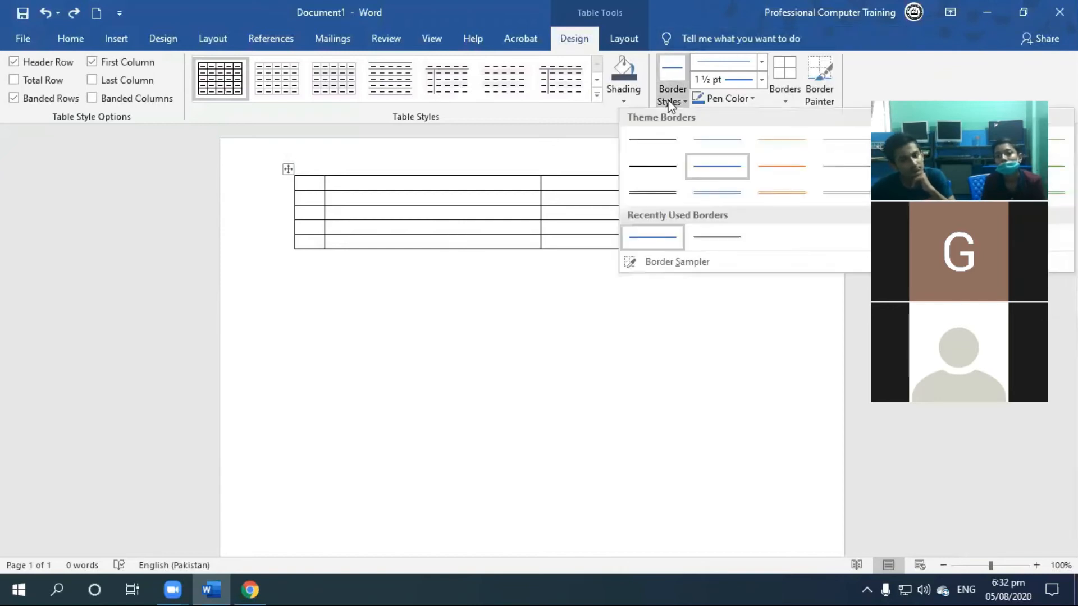
{"action": "left_click", "coordinate": [780, 178]}
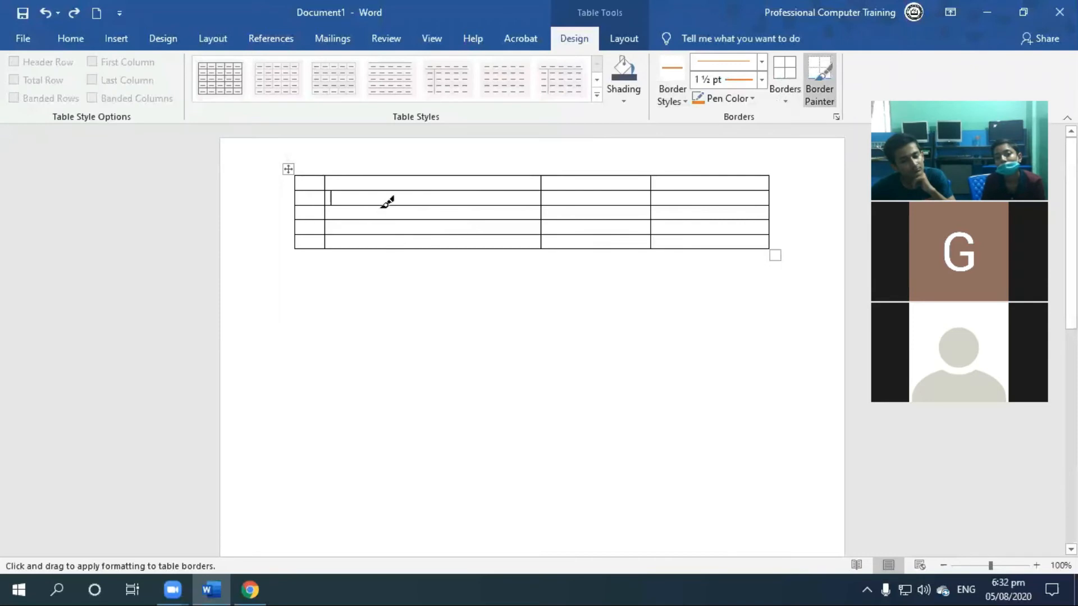
{"action": "left_click_drag", "start_coordinate": [315, 197], "coordinate": [752, 197]}
{"action": "left_click_drag", "start_coordinate": [542, 175], "coordinate": [542, 247]}
{"action": "left_click_drag", "start_coordinate": [332, 188], "coordinate": [331, 243]}
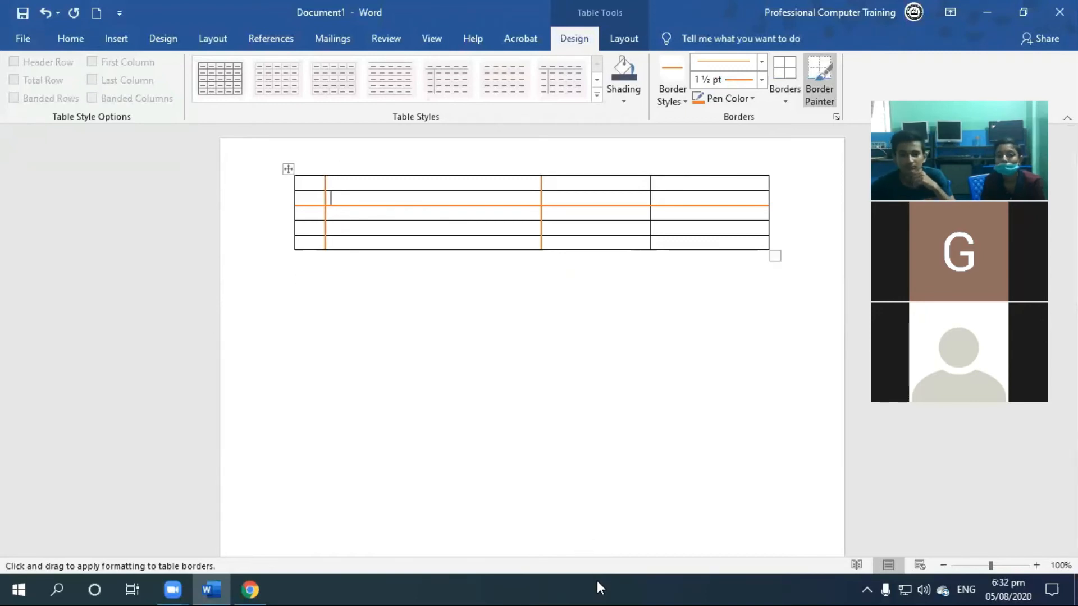
{"action": "key", "text": "Escape"}
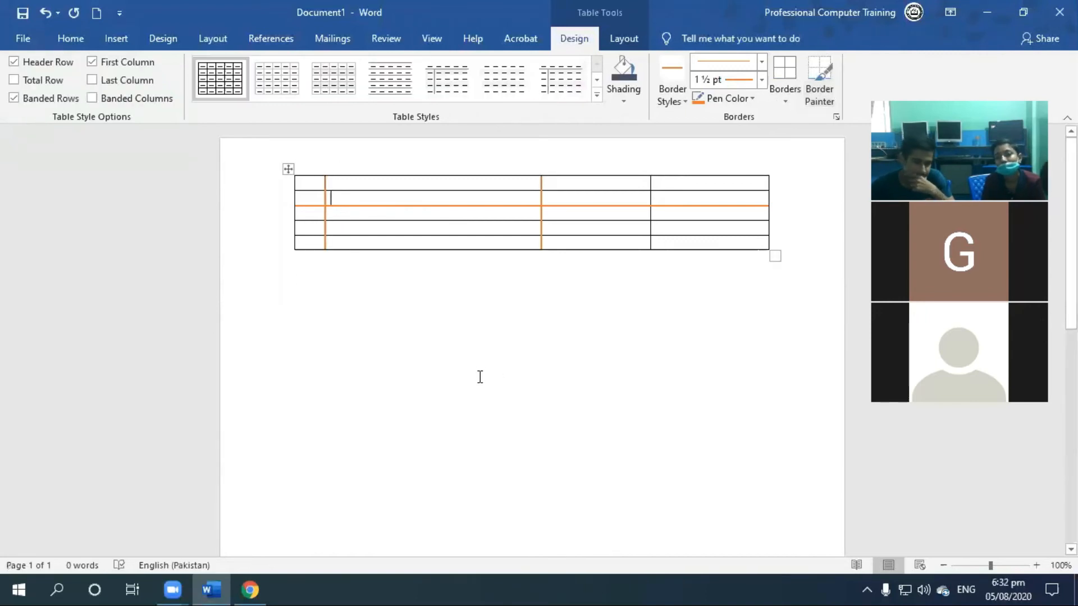
Step: Apply the orange 1½ pt border to all borders of the whole table
{"action": "left_click", "coordinate": [288, 168]}
{"action": "left_click", "coordinate": [783, 87]}
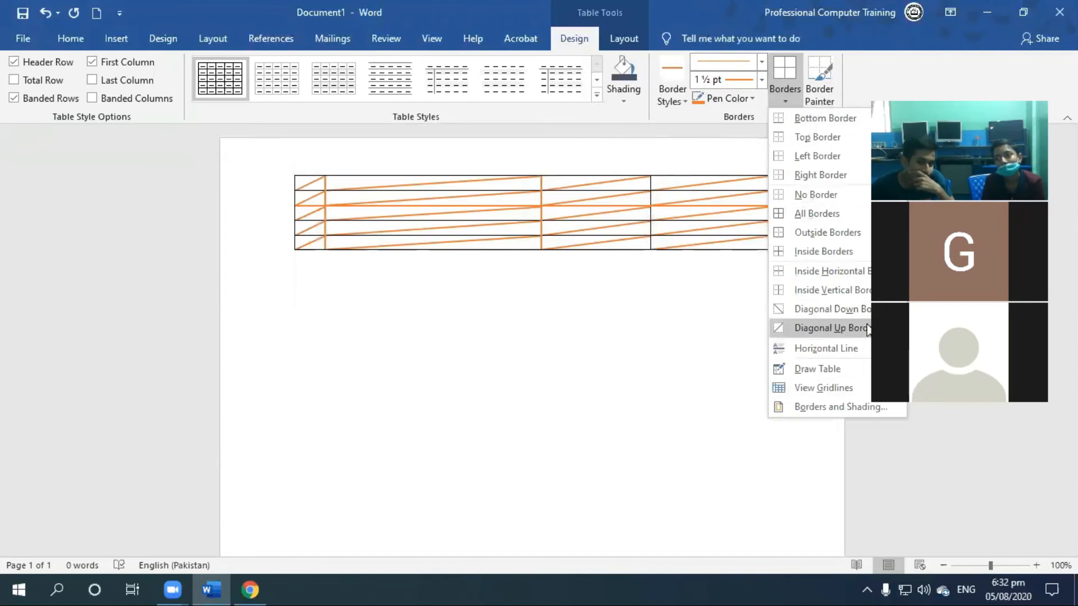
{"action": "left_click", "coordinate": [60, 40]}
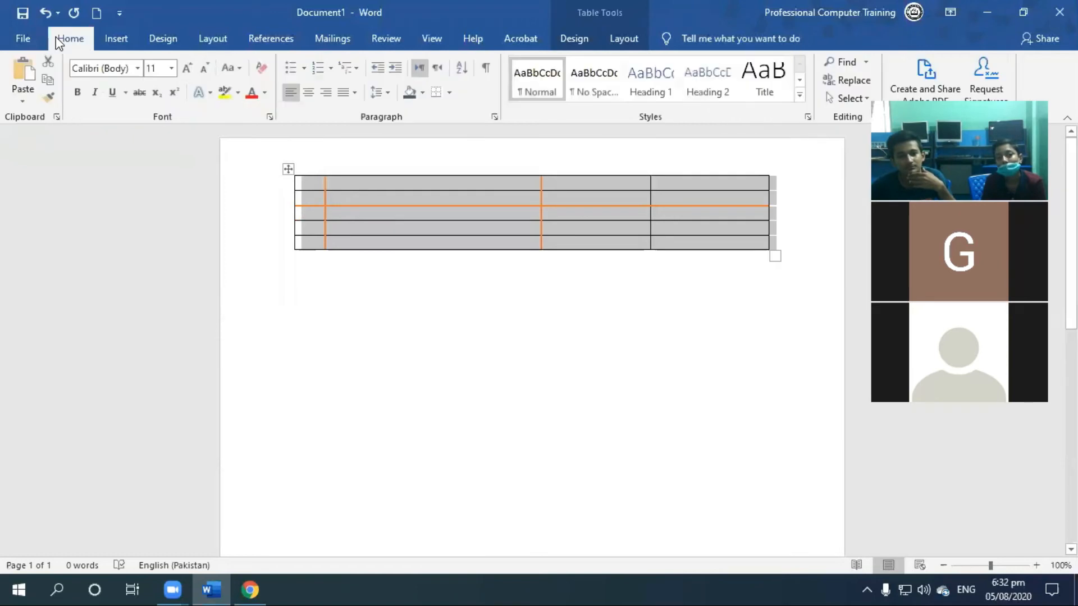
{"action": "left_click", "coordinate": [449, 93]}
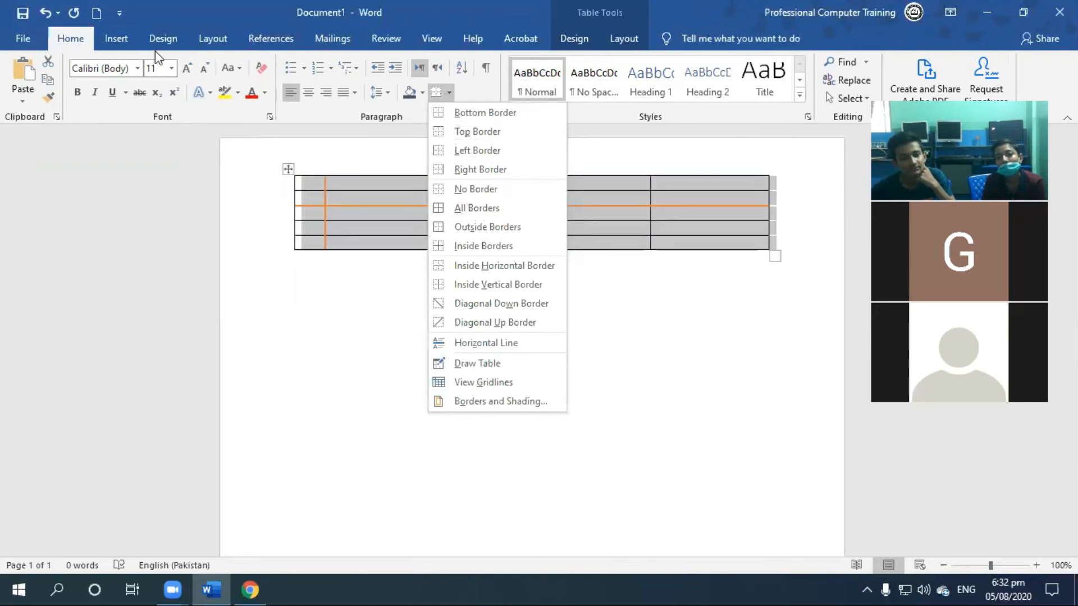
{"action": "left_click", "coordinate": [505, 40]}
{"action": "left_click", "coordinate": [572, 38]}
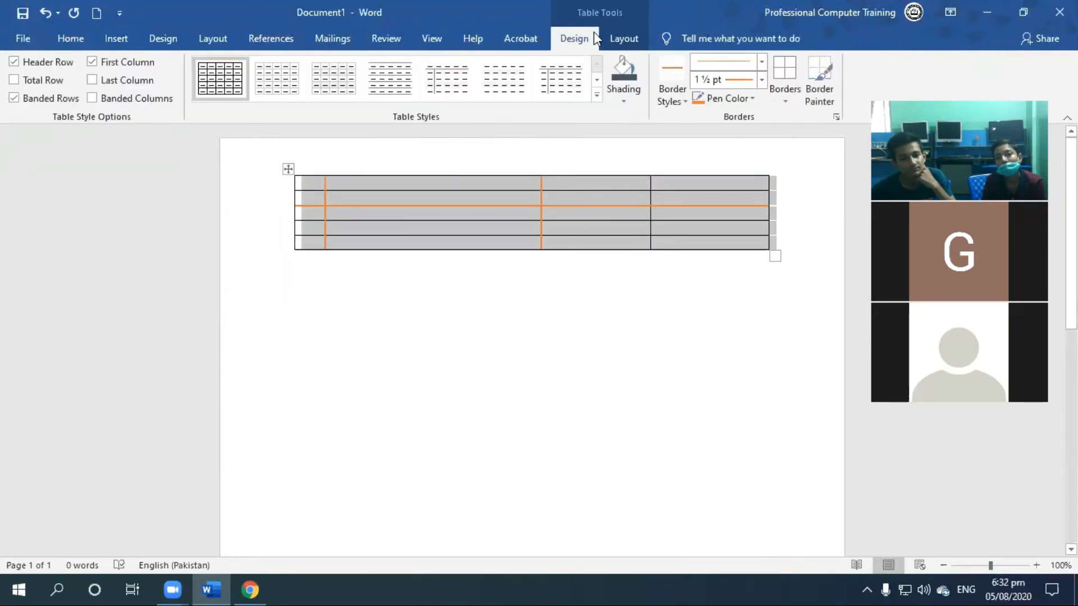
{"action": "left_click", "coordinate": [778, 96]}
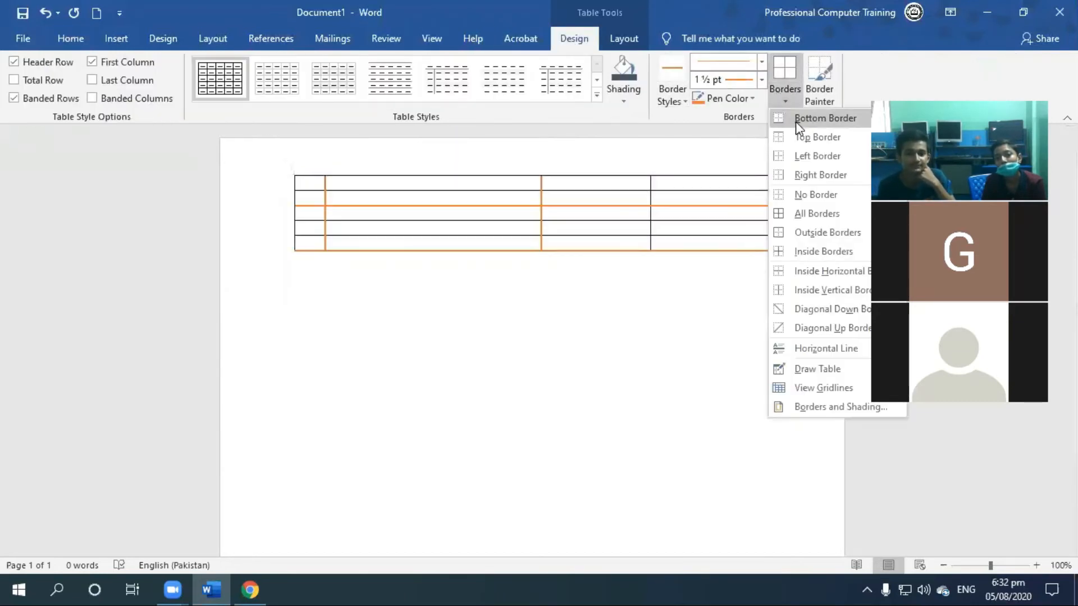
{"action": "left_click", "coordinate": [842, 219]}
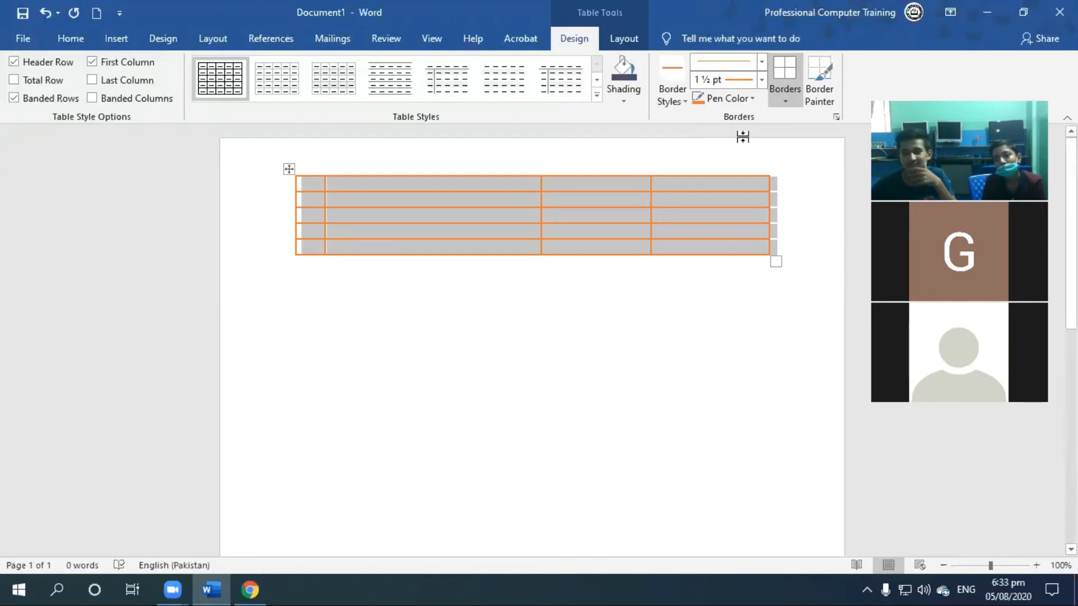
Step: Change all borders of the table to the orange 3 pt thick-thin double line style
{"action": "left_click", "coordinate": [761, 62]}
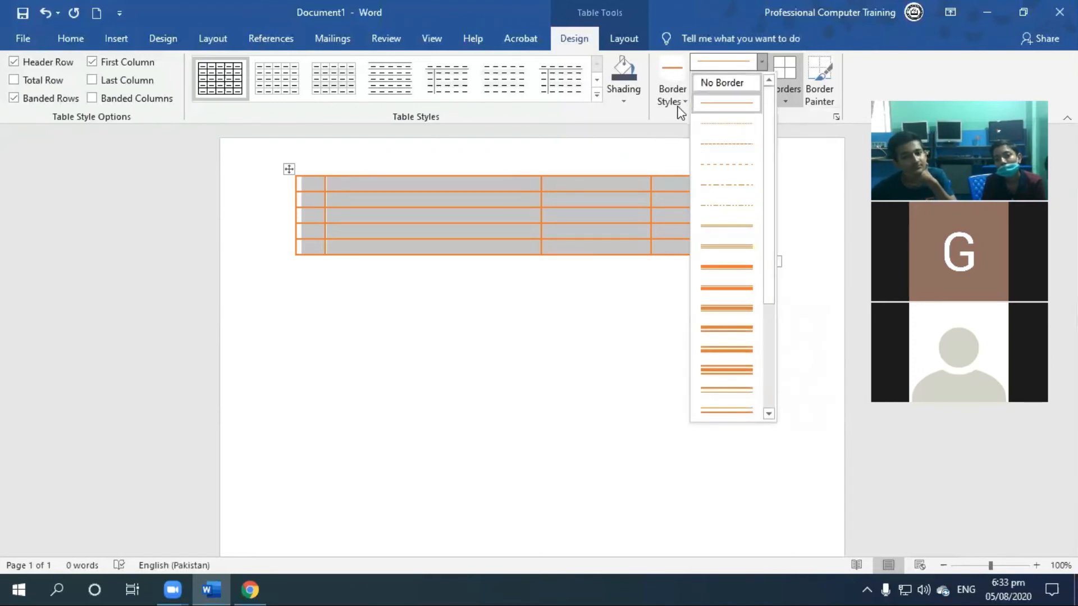
{"action": "left_click_drag", "start_coordinate": [772, 101], "coordinate": [775, 159]}
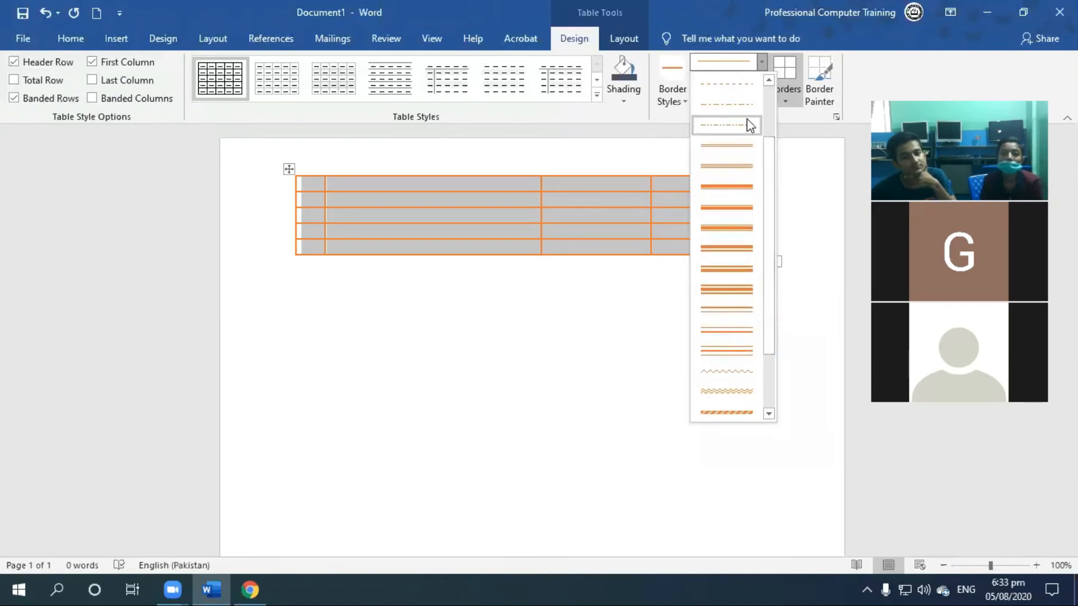
{"action": "left_click", "coordinate": [729, 247]}
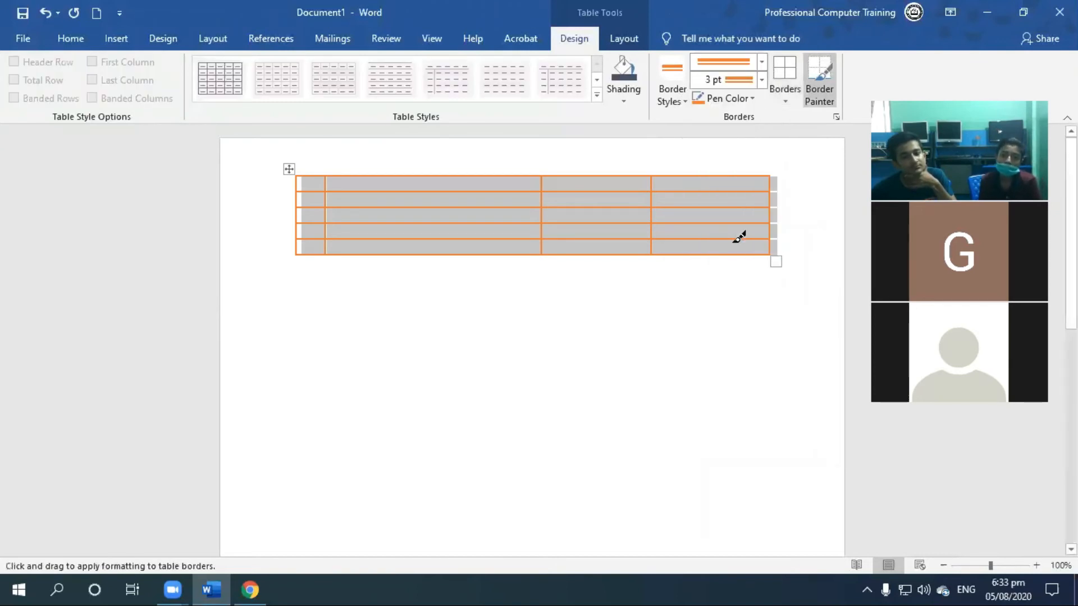
{"action": "left_click", "coordinate": [785, 100]}
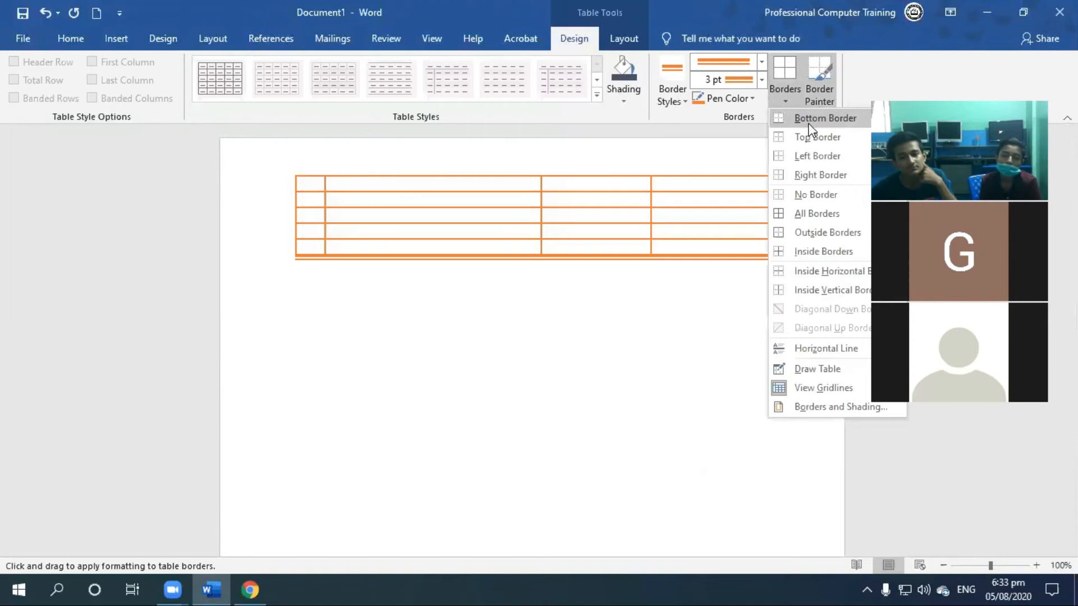
{"action": "left_click", "coordinate": [827, 217]}
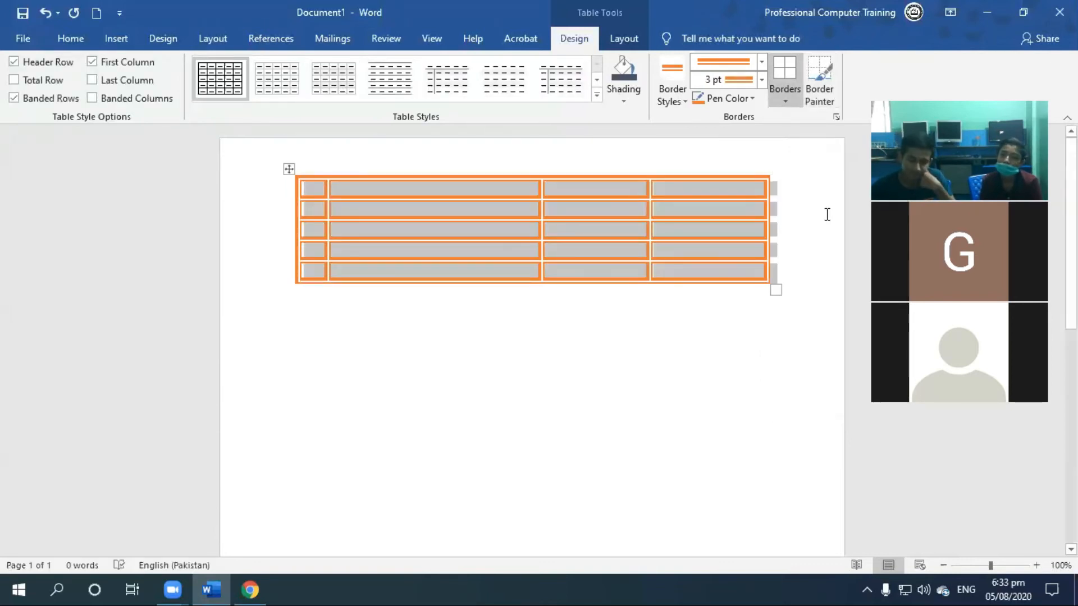
Step: Apply the blue 3 pt double-line border style to all borders of the table's first row
{"action": "left_click", "coordinate": [488, 169]}
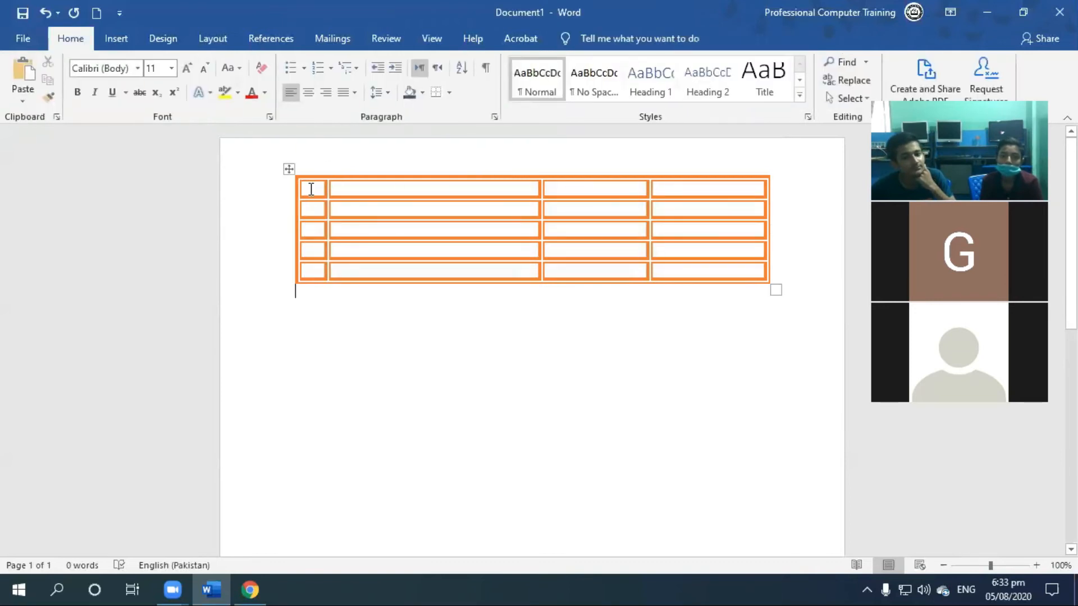
{"action": "left_click_drag", "start_coordinate": [355, 189], "coordinate": [702, 177]}
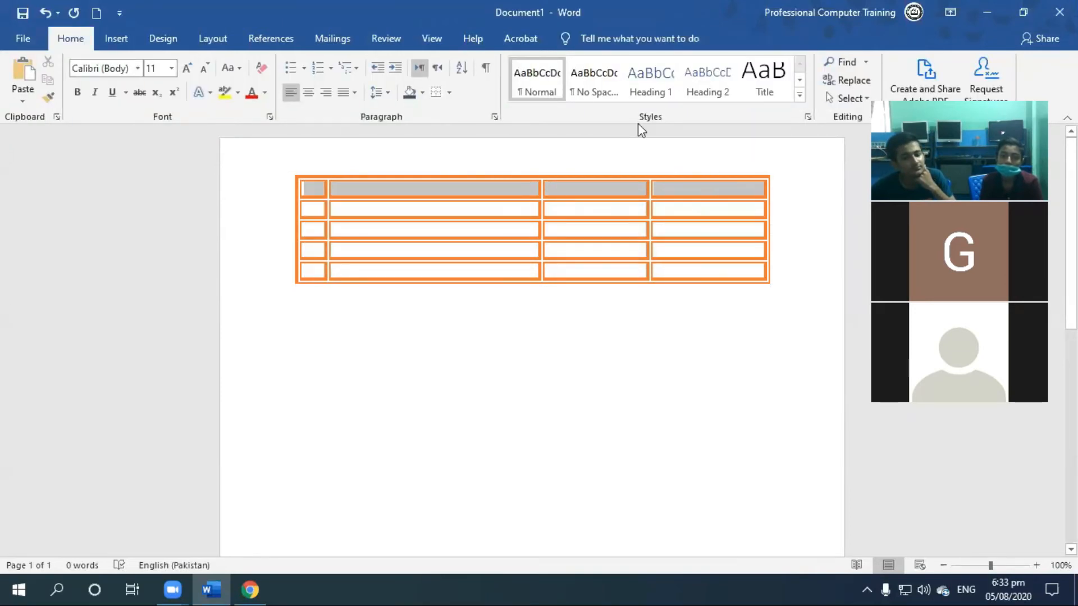
{"action": "left_click", "coordinate": [684, 100]}
{"action": "left_click", "coordinate": [761, 62]}
{"action": "left_click", "coordinate": [871, 66]}
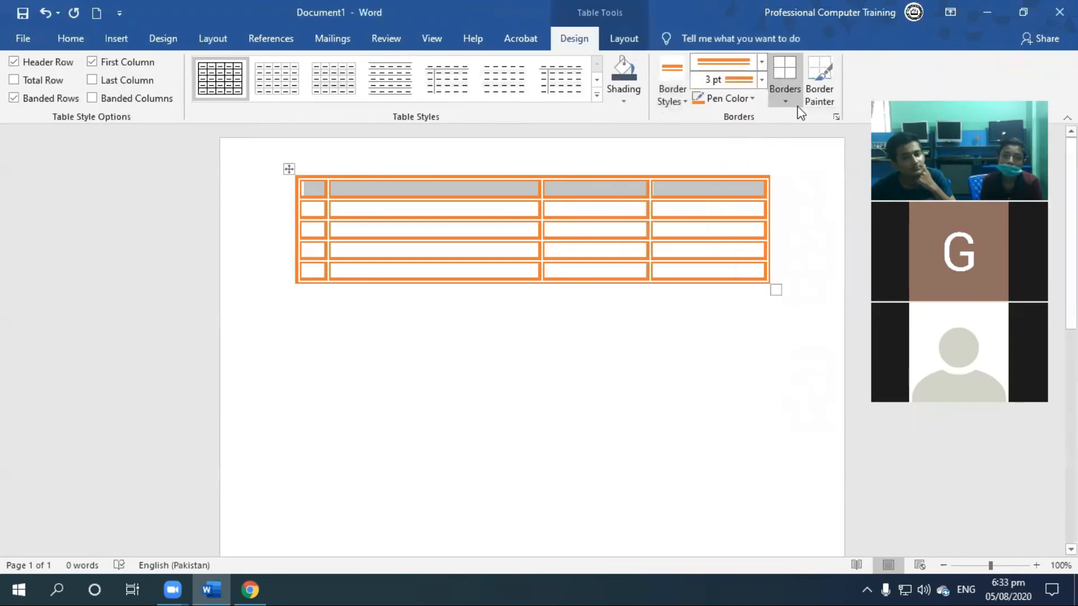
{"action": "left_click", "coordinate": [752, 100]}
{"action": "left_click", "coordinate": [751, 153]}
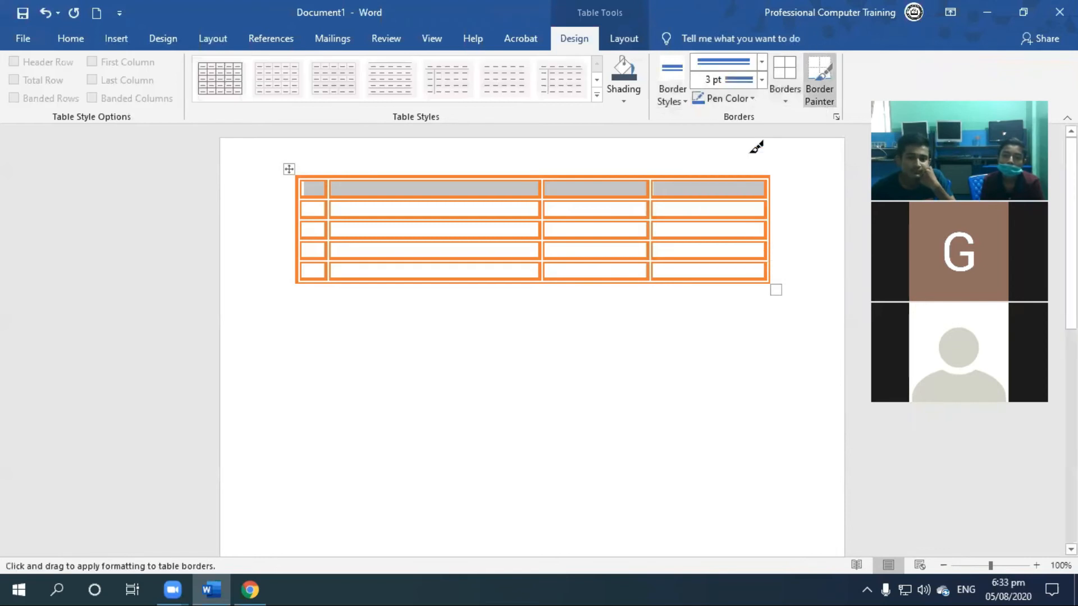
{"action": "left_click", "coordinate": [787, 70]}
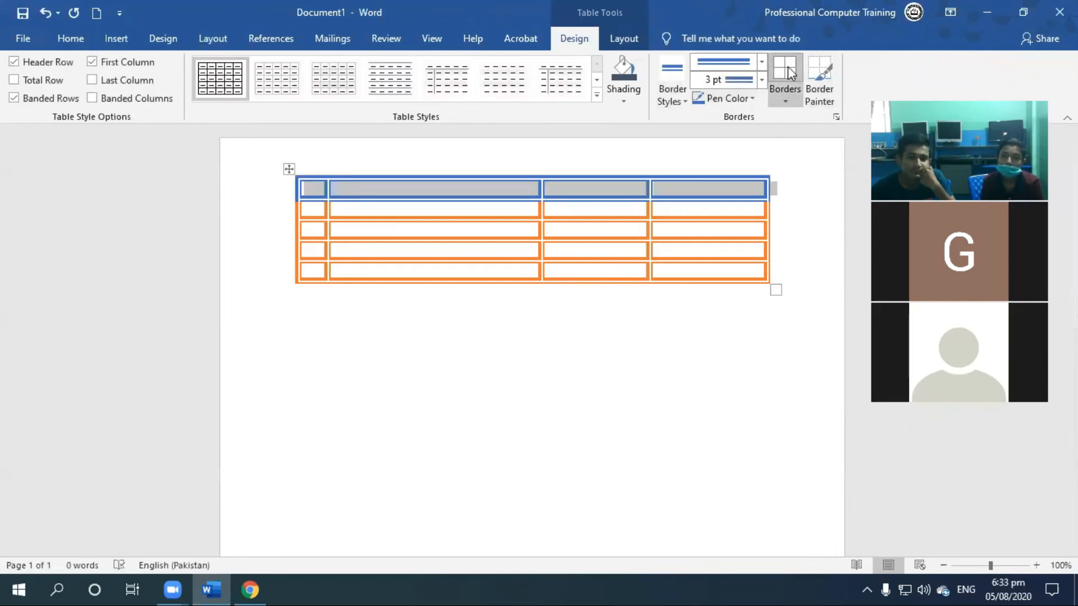
{"action": "left_click", "coordinate": [785, 102]}
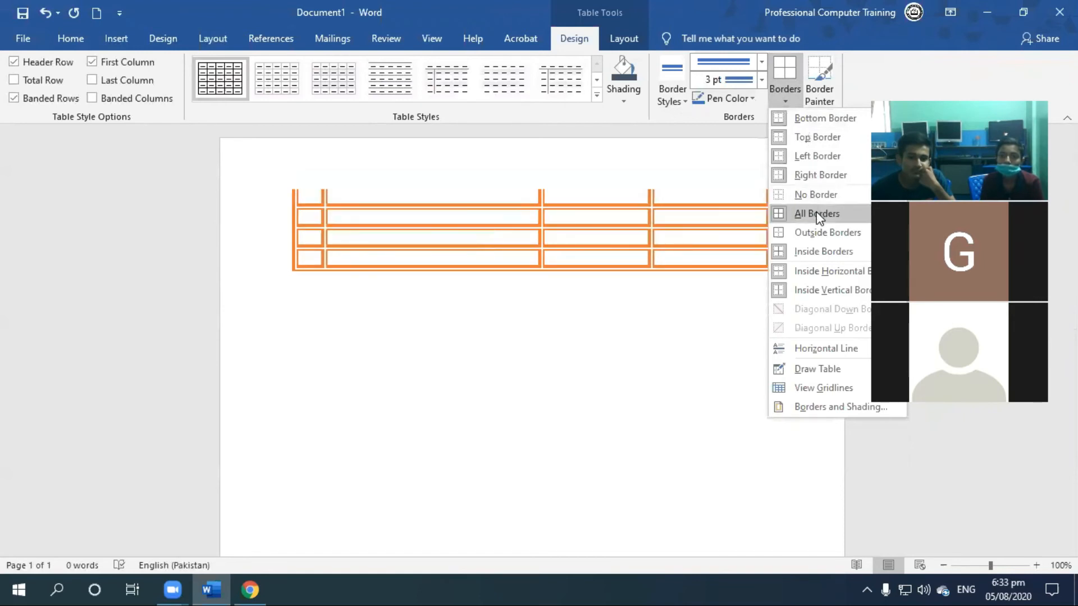
{"action": "left_click", "coordinate": [542, 210]}
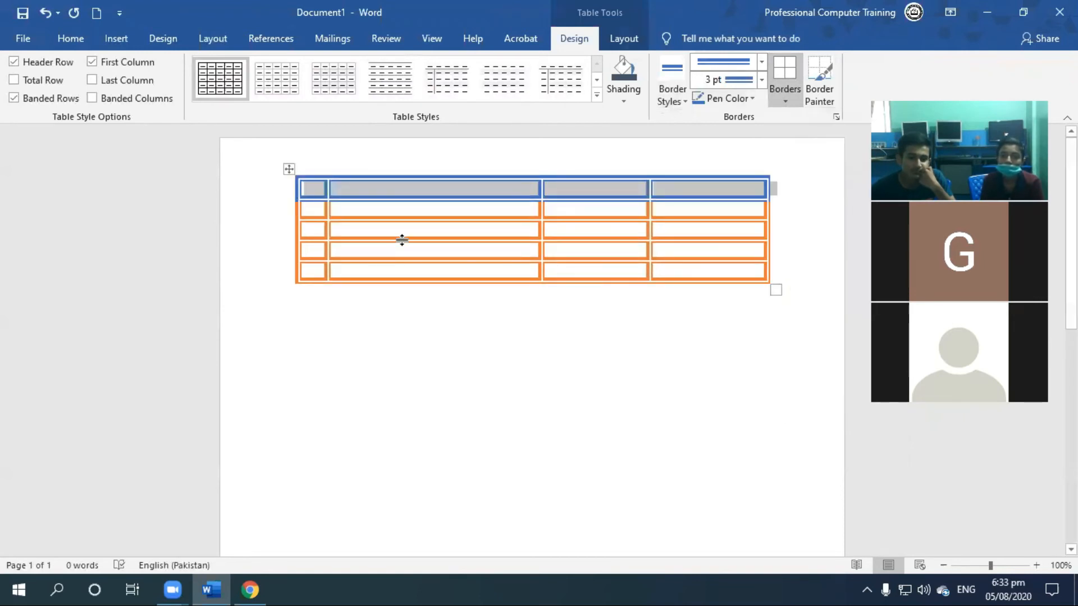
{"action": "left_click", "coordinate": [416, 220]}
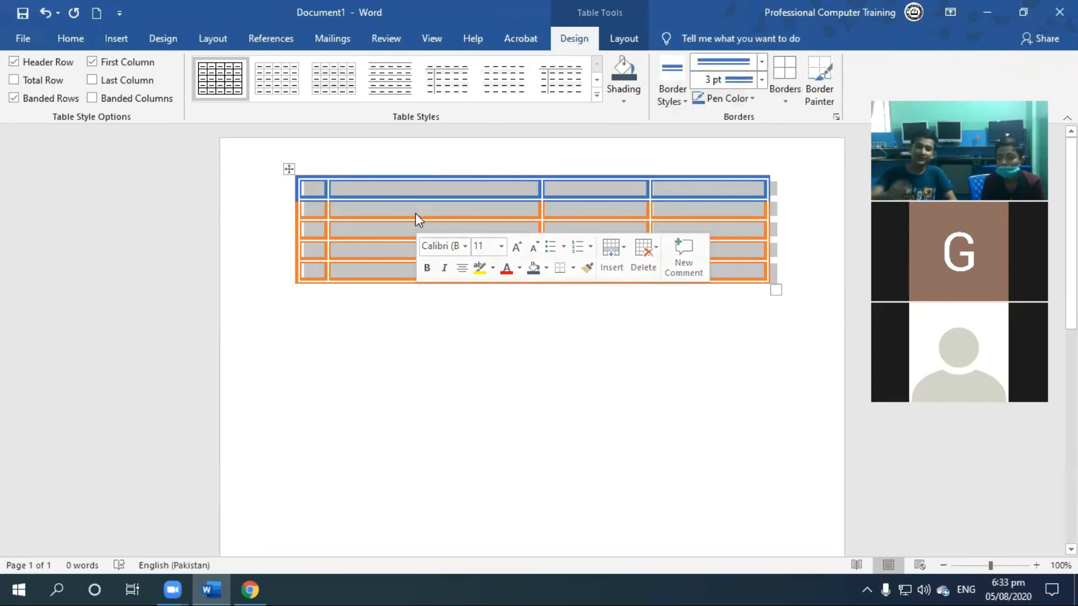
{"action": "type", "text": "`"}
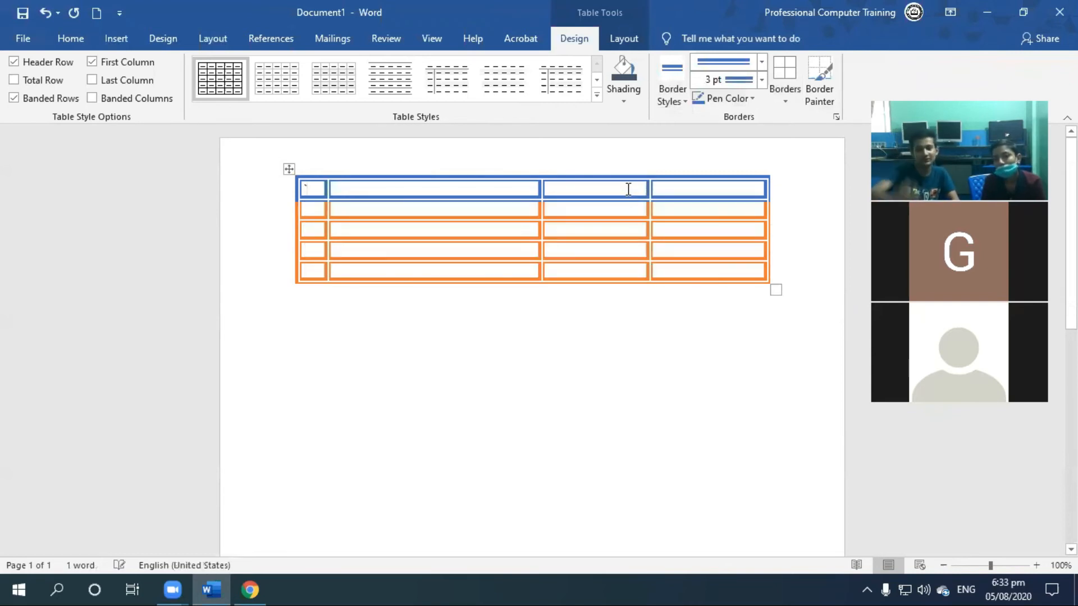
{"action": "left_click_drag", "start_coordinate": [695, 190], "coordinate": [325, 190]}
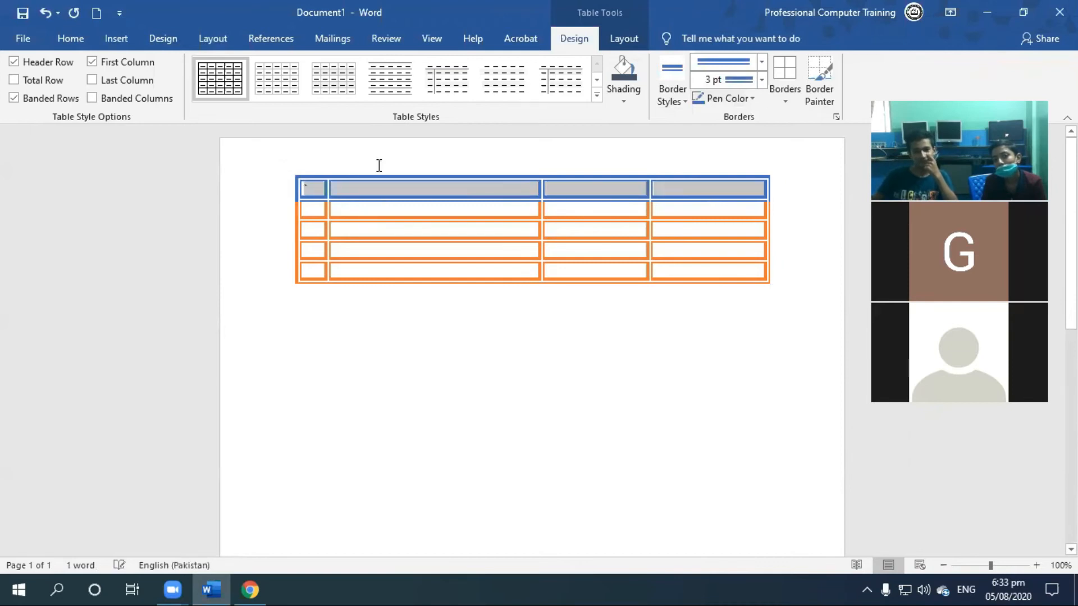
{"action": "left_click", "coordinate": [624, 99]}
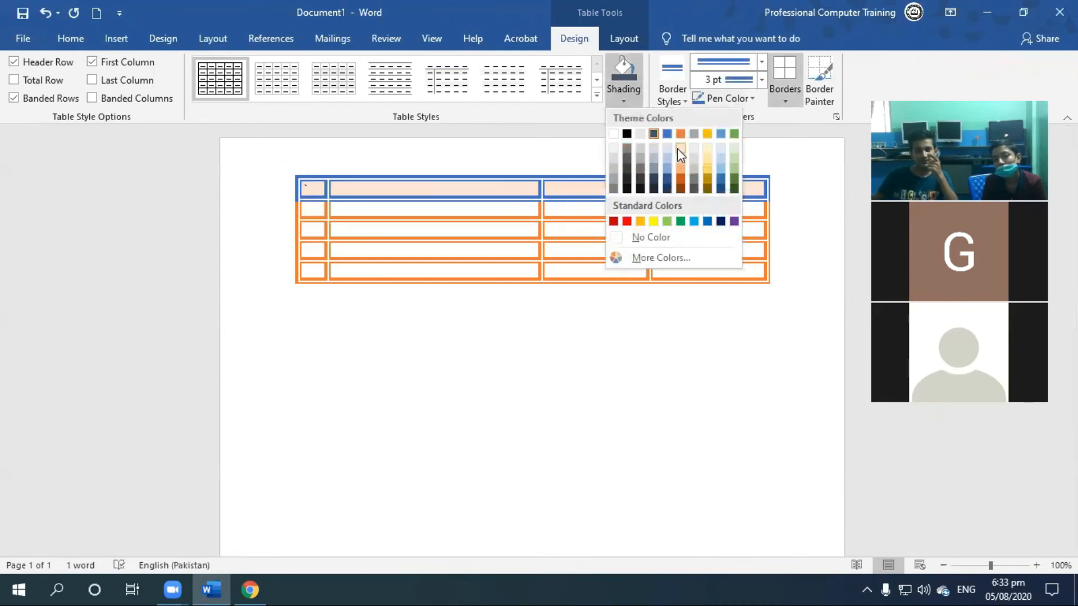
{"action": "left_click", "coordinate": [568, 230]}
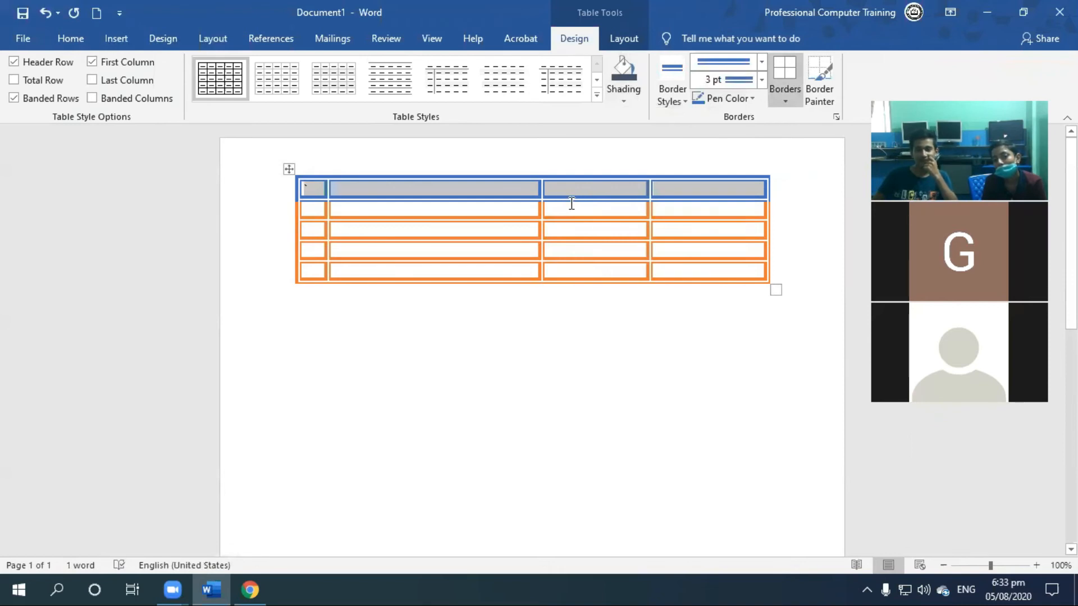
{"action": "left_click", "coordinate": [786, 243]}
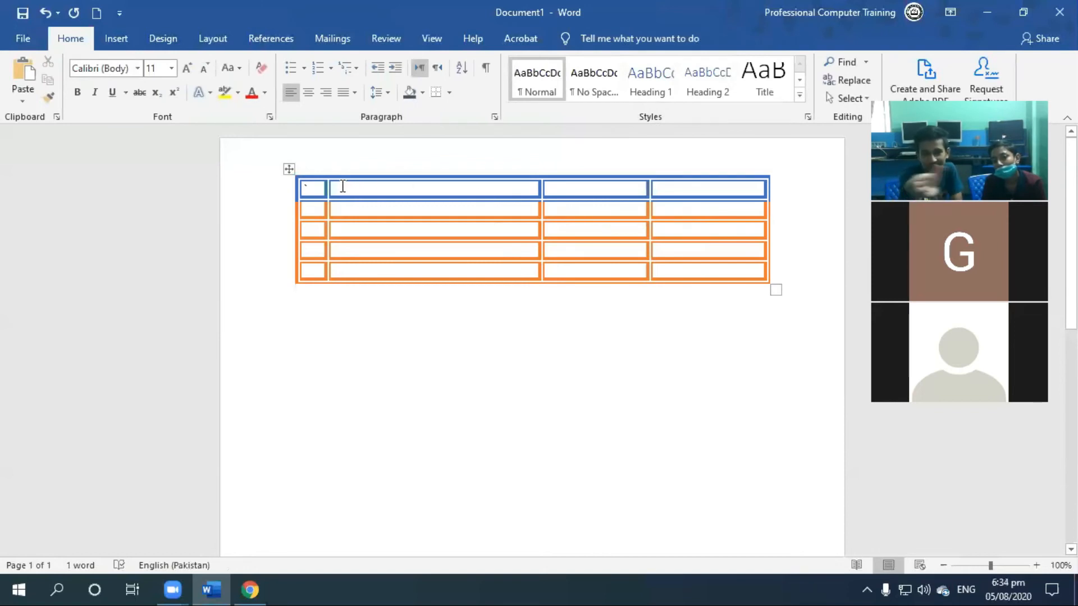
Step: Apply red 3 pt double-line borders to all sides of the first two cells in the table's first row
{"action": "left_click_drag", "start_coordinate": [306, 187], "coordinate": [504, 182]}
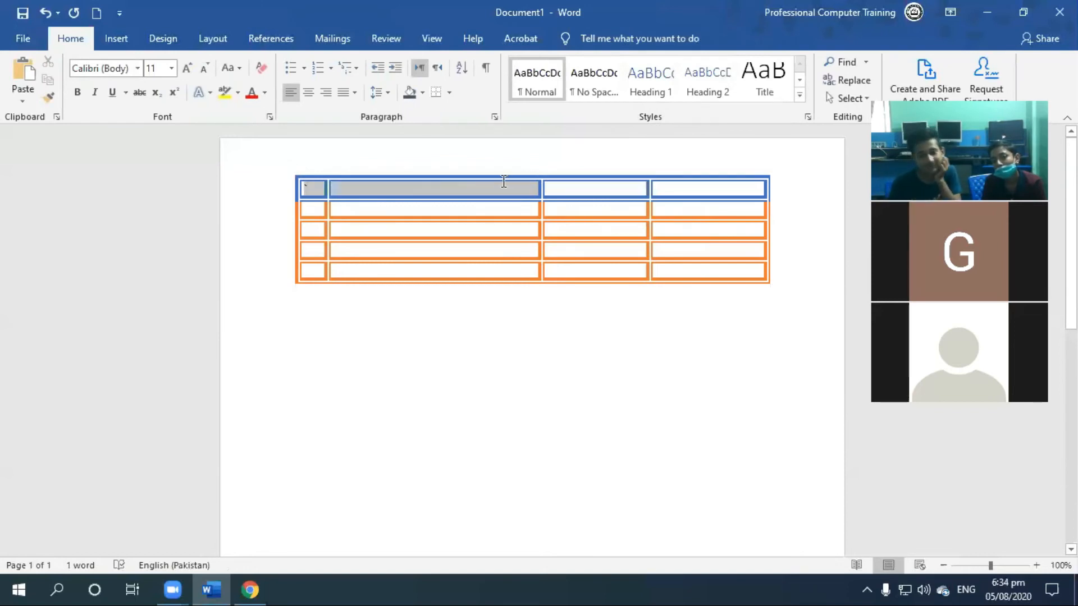
{"action": "left_click", "coordinate": [728, 98]}
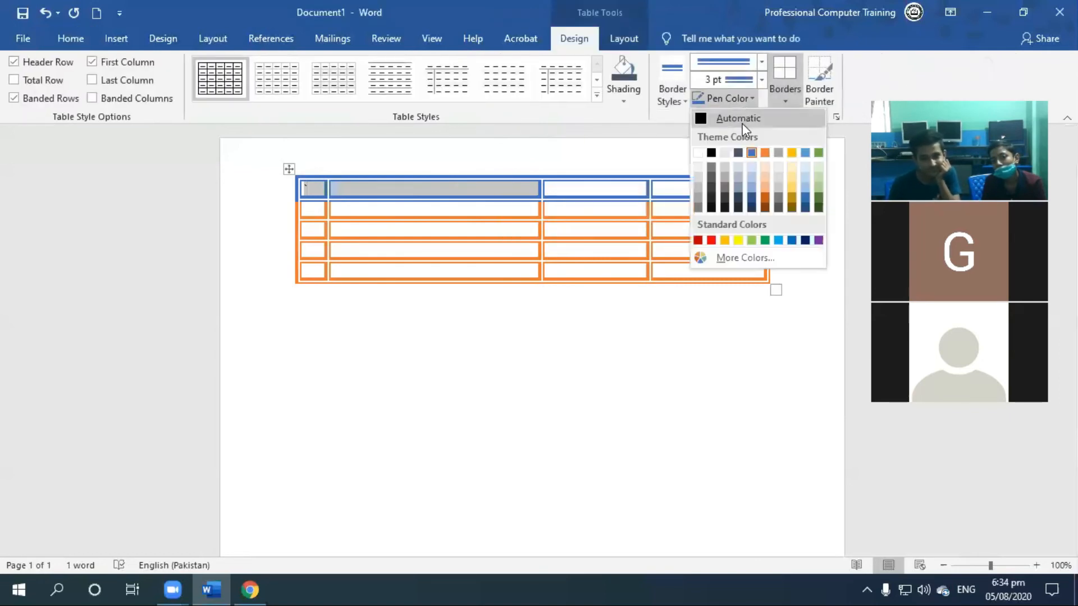
{"action": "left_click", "coordinate": [711, 239]}
{"action": "left_click", "coordinate": [783, 69]}
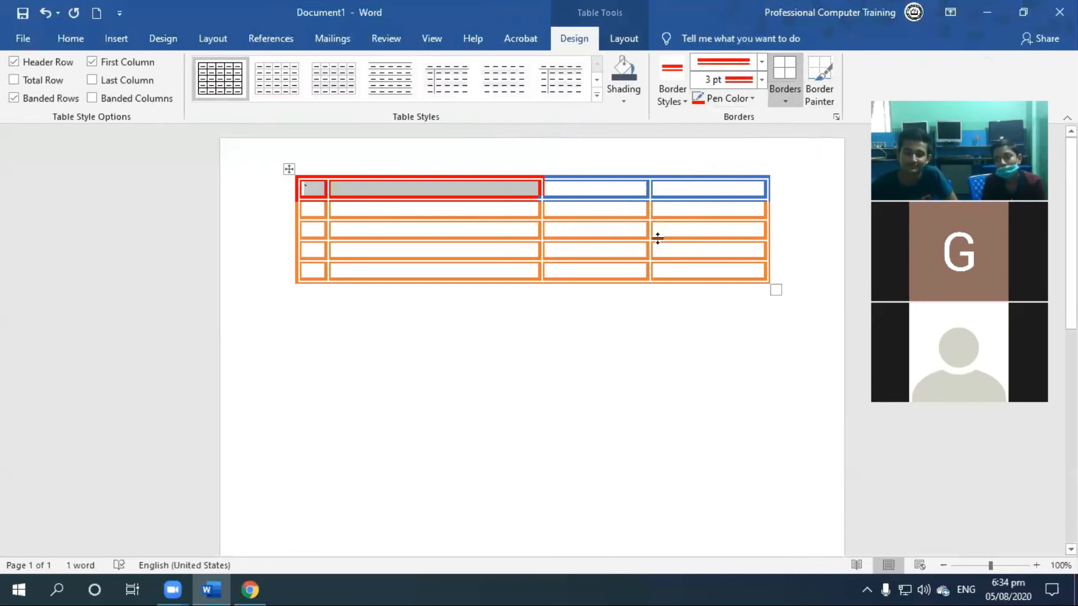
Step: Apply green 3 pt double-line borders to all cells in the last three rows of the second to fourth columns
{"action": "left_click_drag", "start_coordinate": [697, 235], "coordinate": [525, 261]}
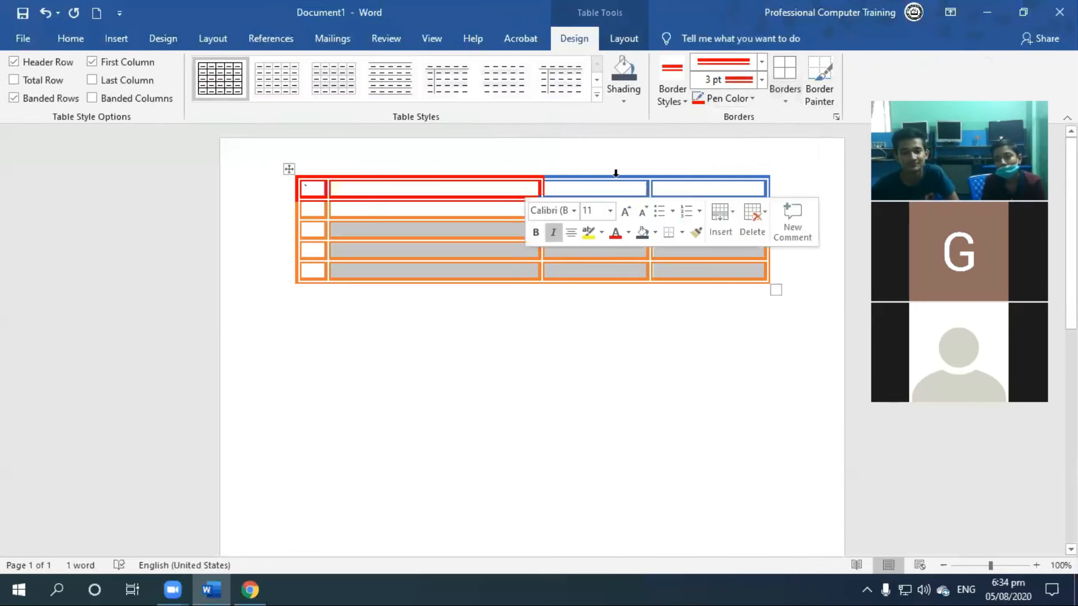
{"action": "left_click", "coordinate": [746, 96]}
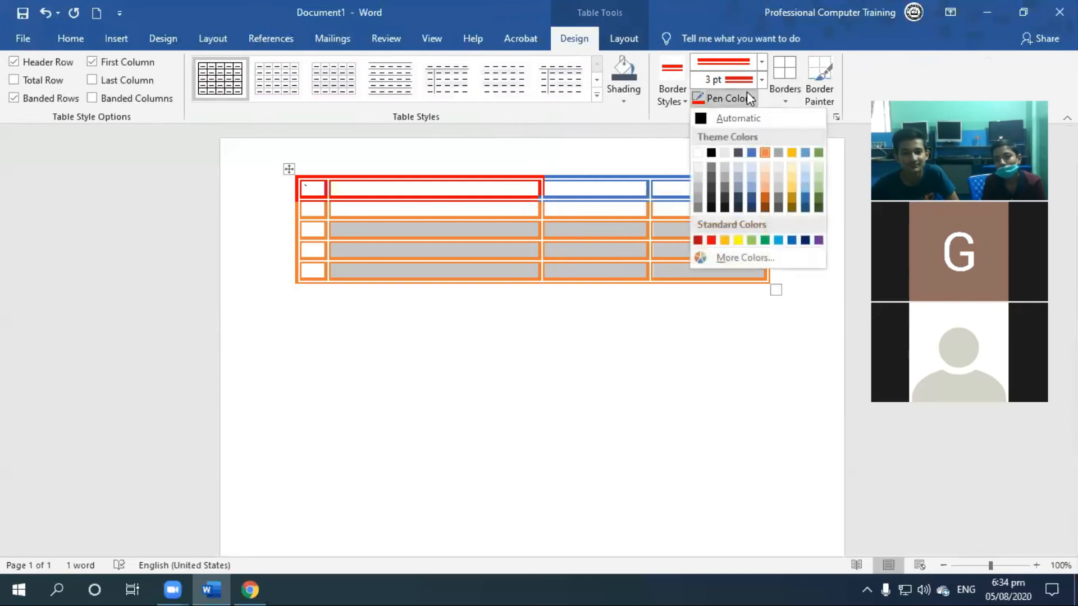
{"action": "left_click", "coordinate": [764, 240]}
{"action": "left_click", "coordinate": [784, 70]}
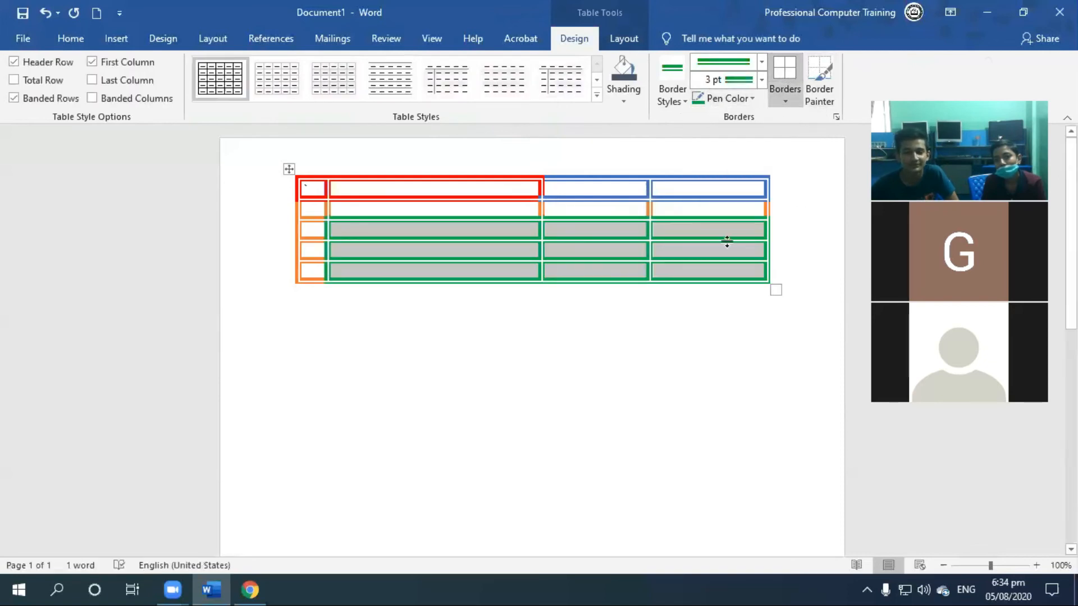
{"action": "left_click", "coordinate": [711, 200]}
{"action": "left_click", "coordinate": [719, 190]}
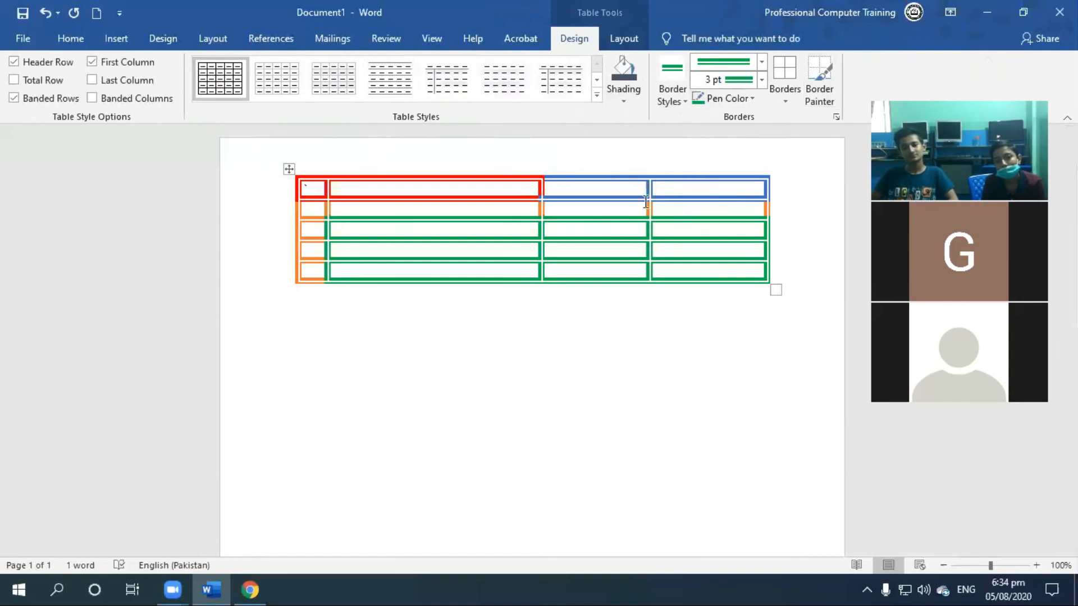
Step: Delete the whole bordered table and insert a new table with four columns and four rows
{"action": "left_click", "coordinate": [289, 169]}
{"action": "right_click", "coordinate": [288, 168]}
{"action": "left_click", "coordinate": [330, 183]}
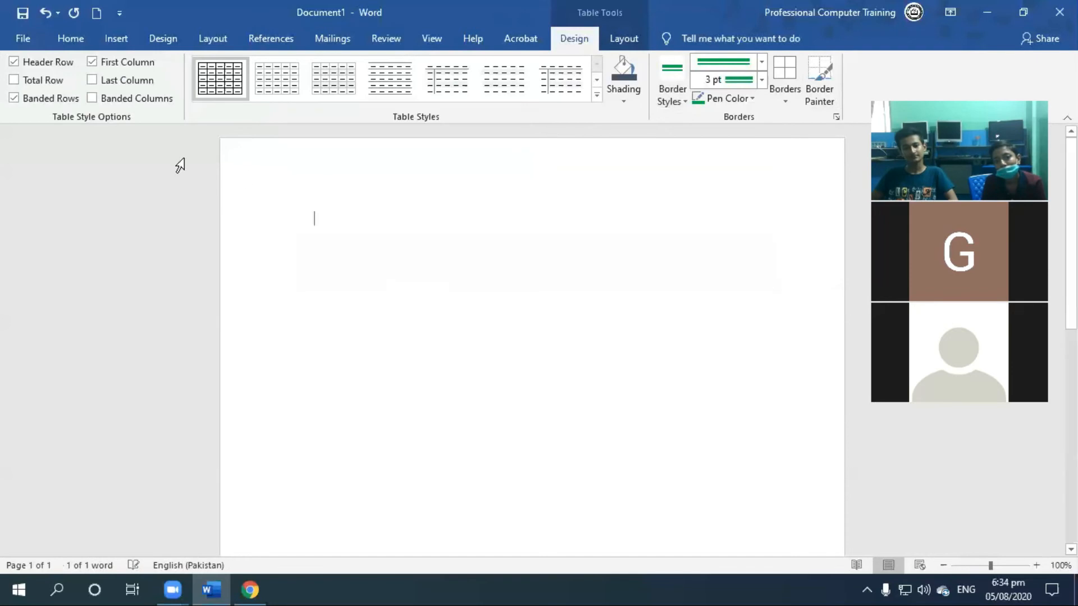
{"action": "left_click", "coordinate": [126, 36]}
{"action": "left_click", "coordinate": [114, 102]}
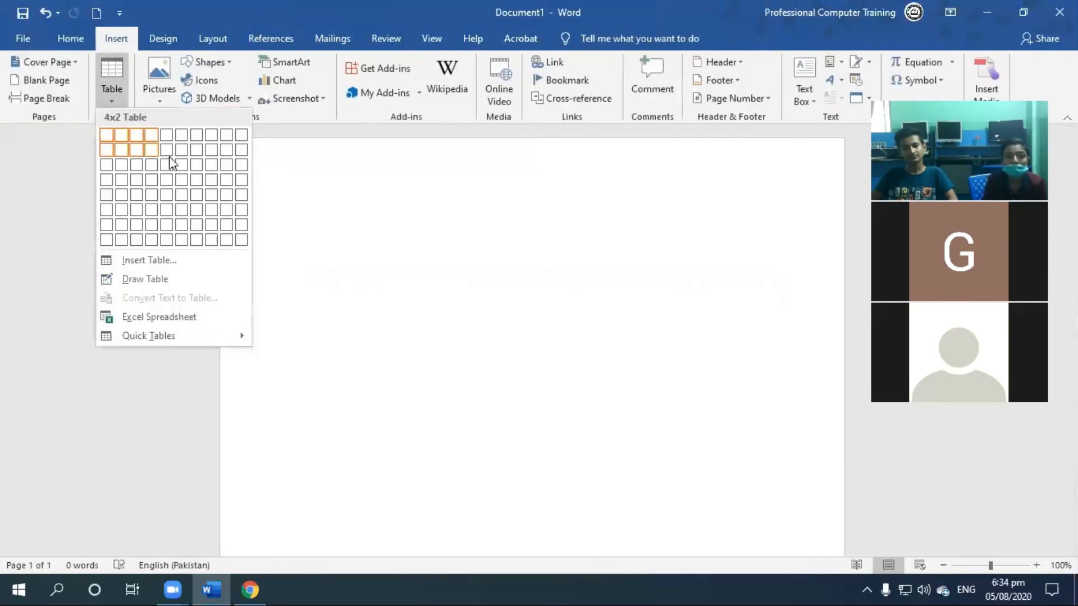
{"action": "left_click", "coordinate": [152, 181]}
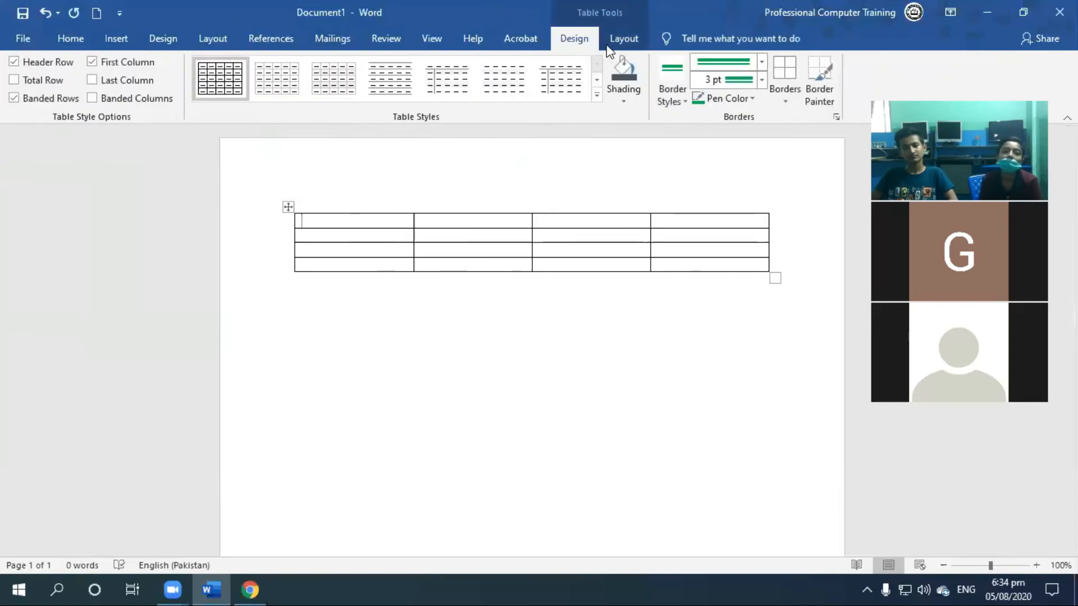
Step: Use the Select Column command to select the table's first column, followed by its second column
{"action": "left_click", "coordinate": [626, 40]}
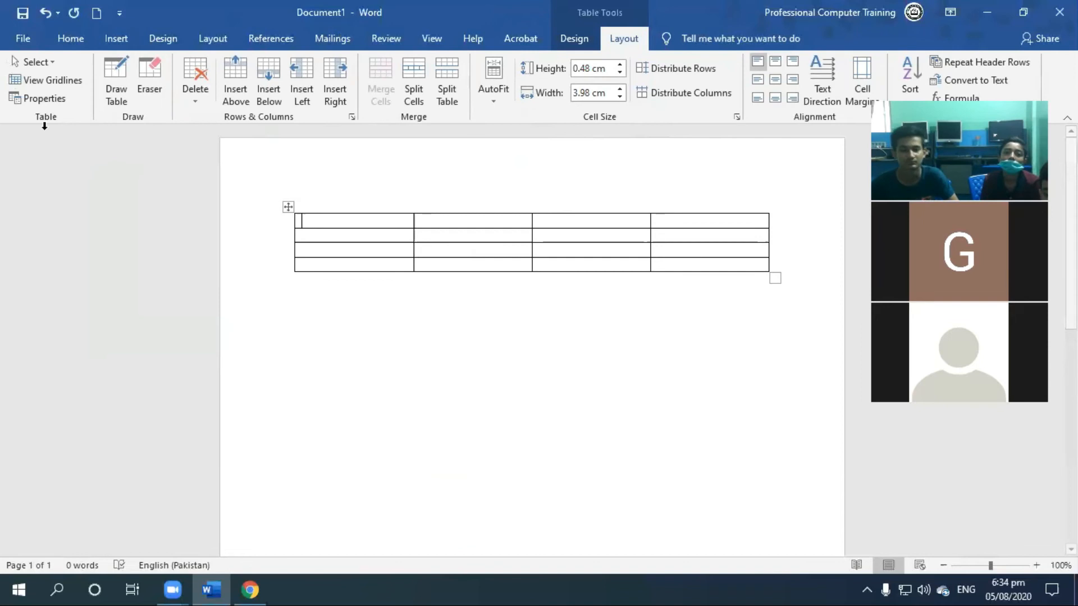
{"action": "left_click", "coordinate": [41, 62]}
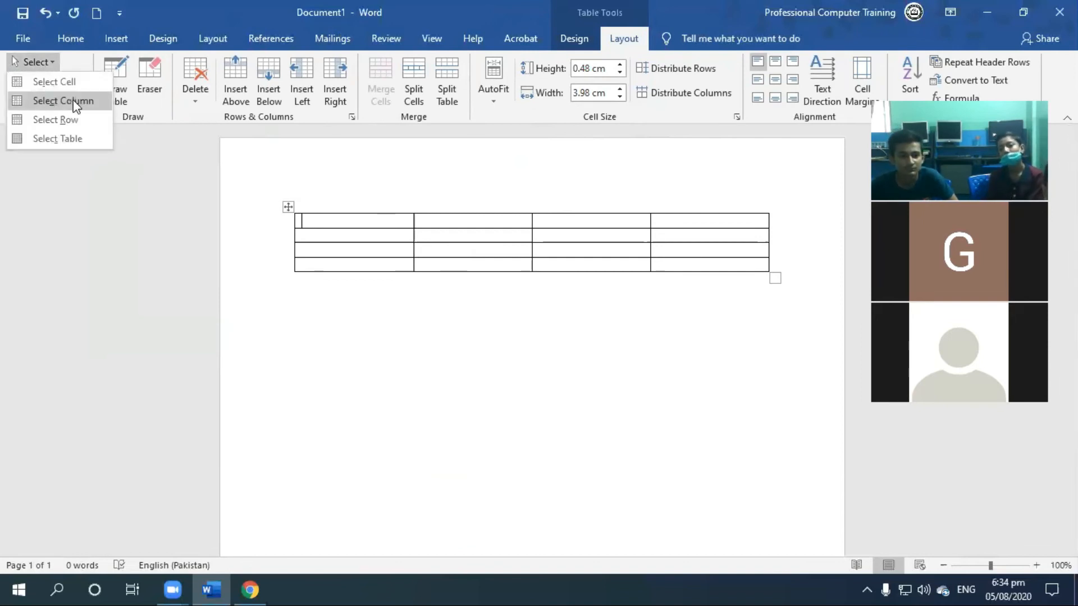
{"action": "left_click", "coordinate": [63, 100]}
{"action": "left_click", "coordinate": [386, 235]}
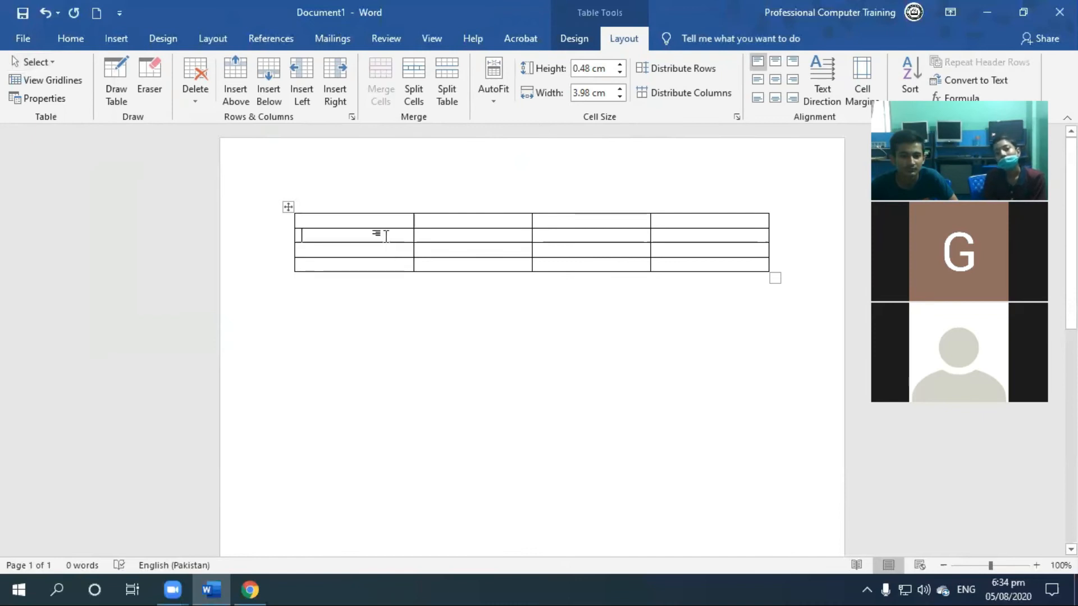
{"action": "left_click", "coordinate": [465, 223]}
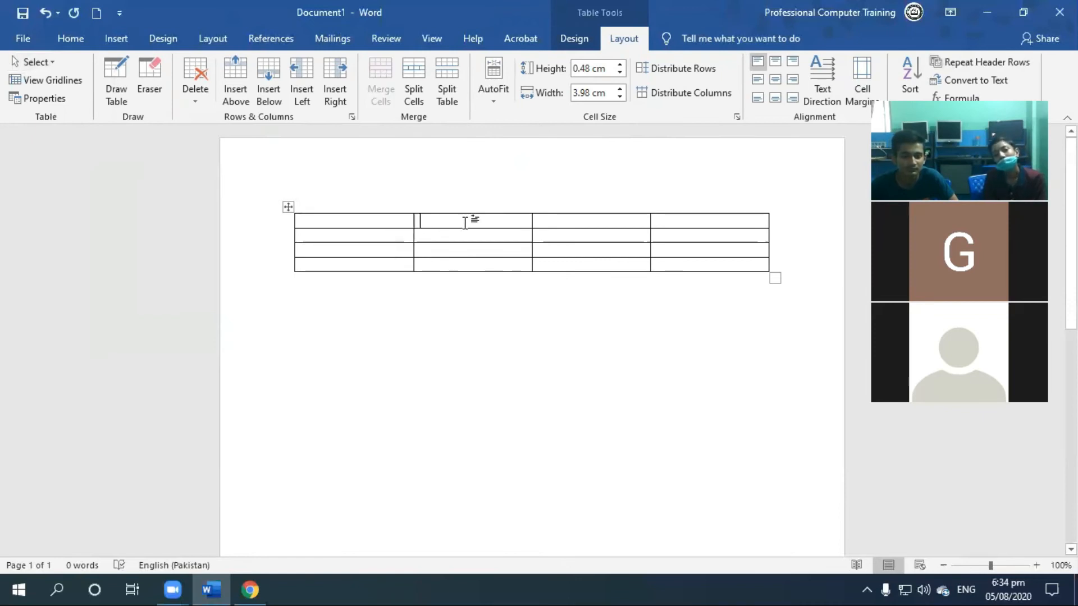
{"action": "left_click", "coordinate": [51, 64]}
{"action": "left_click", "coordinate": [79, 101]}
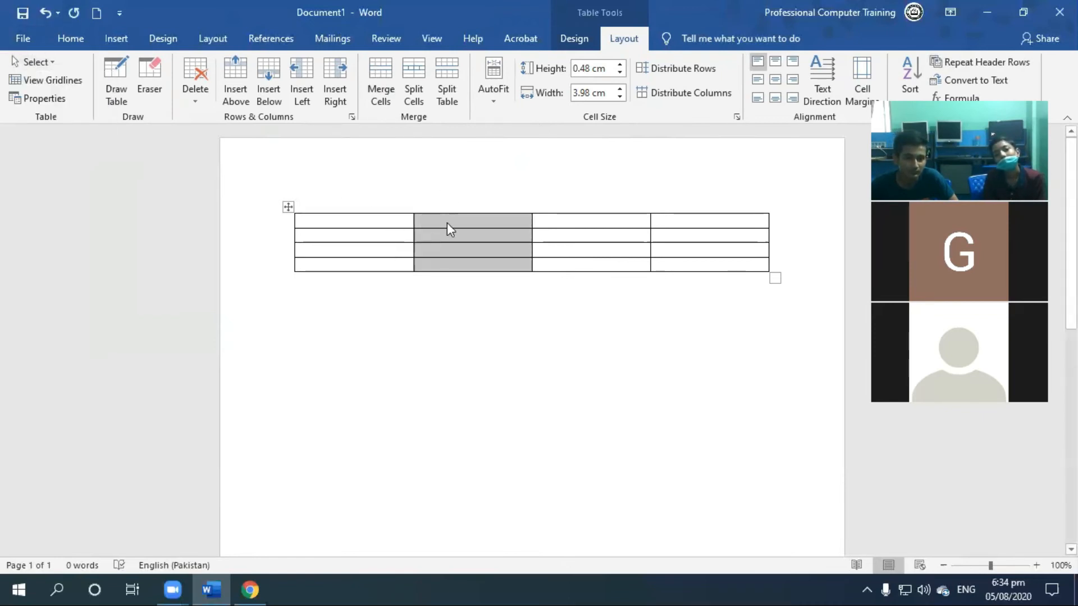
Step: Use the Select Row command to select the table's entire first row
{"action": "left_click", "coordinate": [477, 220]}
{"action": "left_click", "coordinate": [54, 62]}
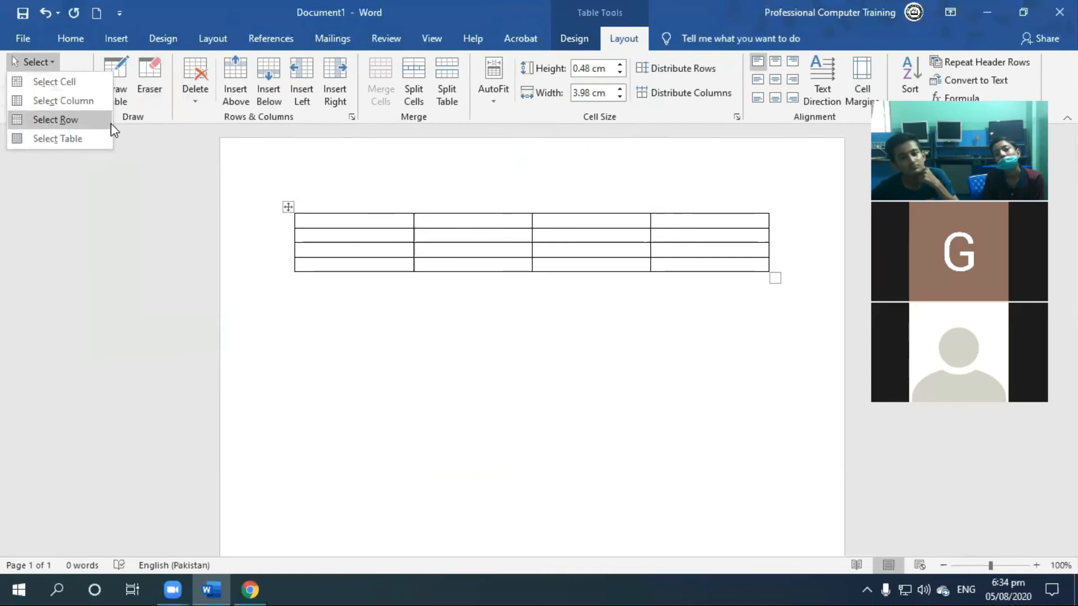
{"action": "left_click", "coordinate": [55, 120]}
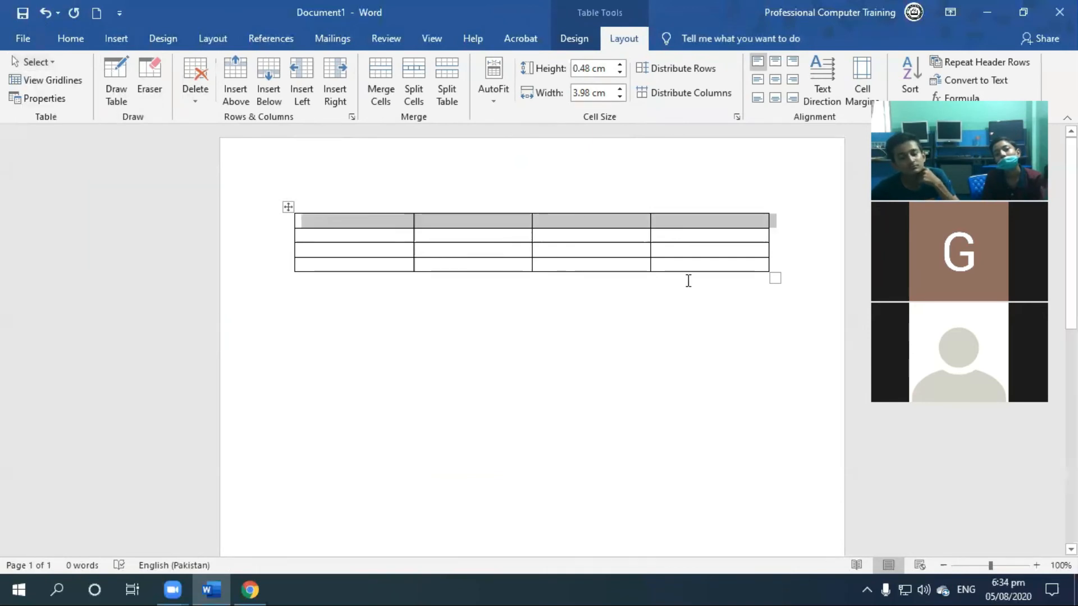
Step: Select the first column, the second column and finally the second row directly across their cells
{"action": "left_click", "coordinate": [419, 289]}
{"action": "left_click_drag", "start_coordinate": [384, 224], "coordinate": [395, 267]}
{"action": "left_click_drag", "start_coordinate": [424, 223], "coordinate": [442, 268]}
{"action": "left_click_drag", "start_coordinate": [354, 238], "coordinate": [677, 242]}
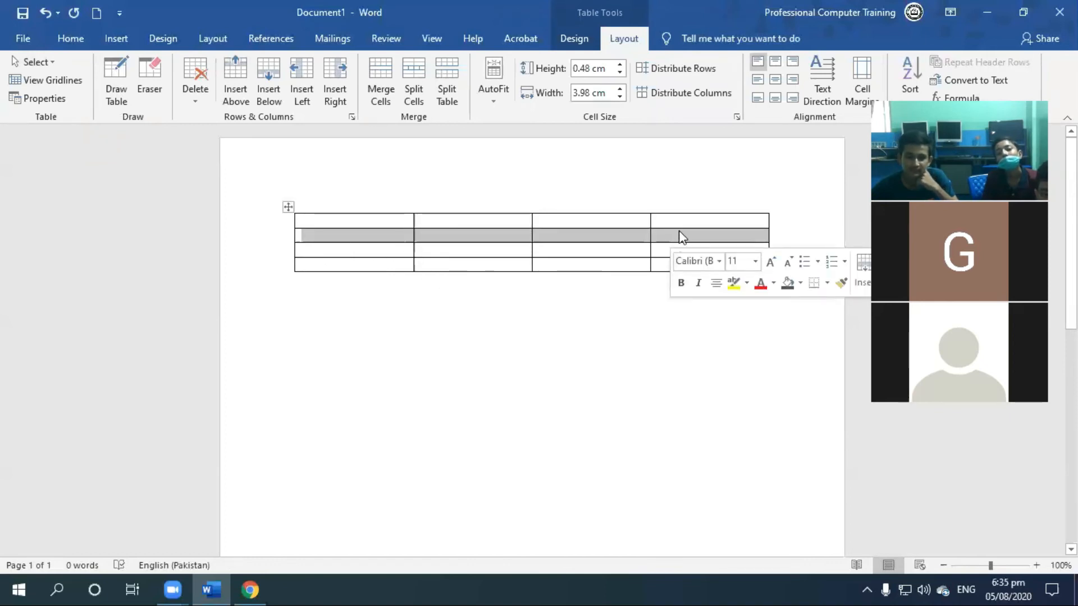
Step: Try the View Gridlines option and examine the Table Properties dialog without changing any settings
{"action": "left_click", "coordinate": [74, 81]}
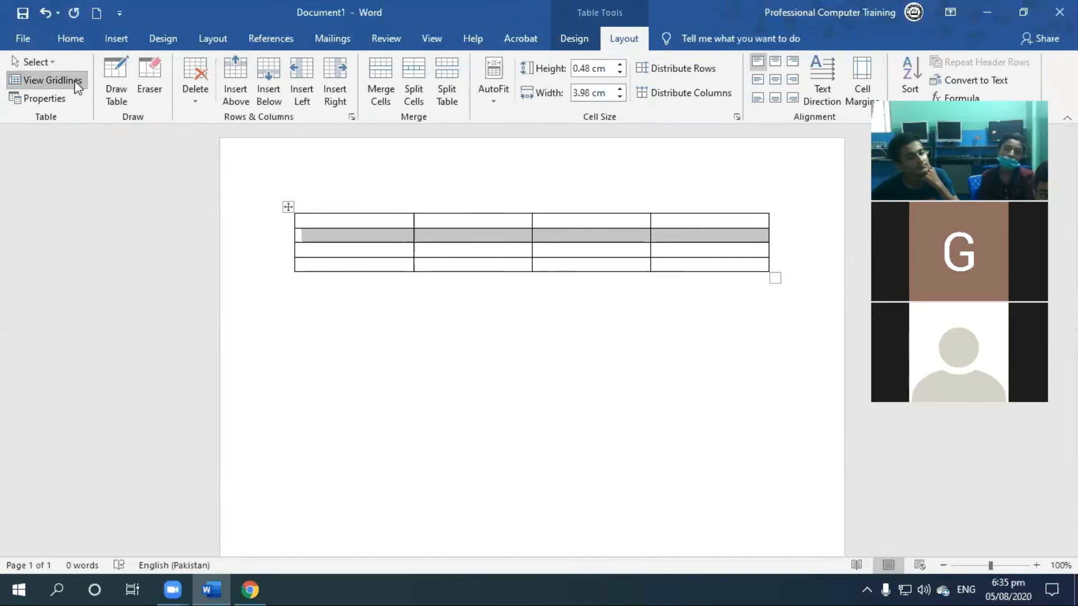
{"action": "left_click", "coordinate": [37, 98]}
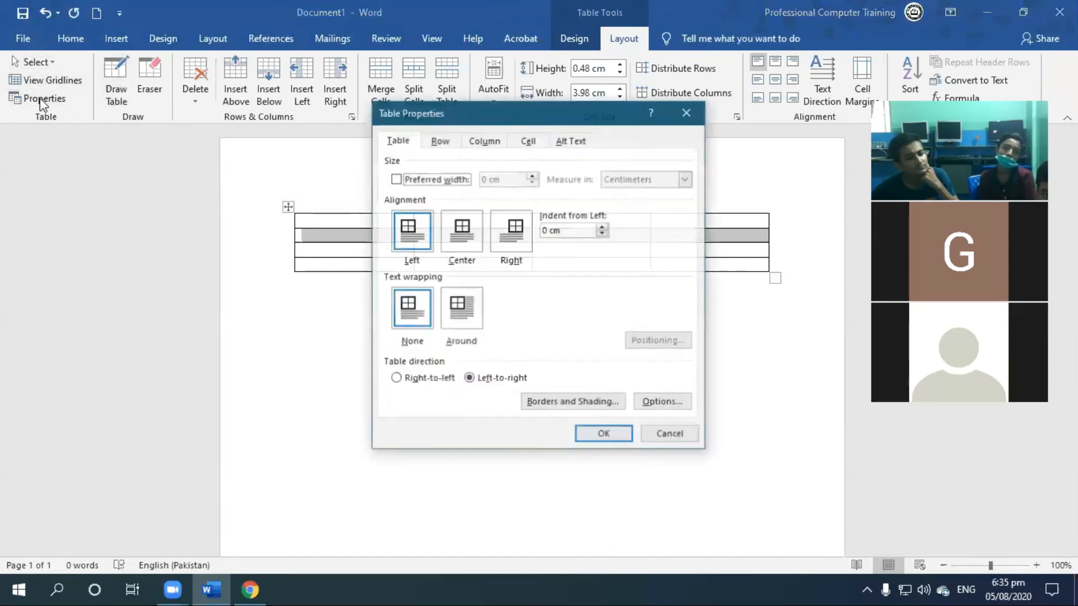
{"action": "left_click", "coordinate": [671, 437]}
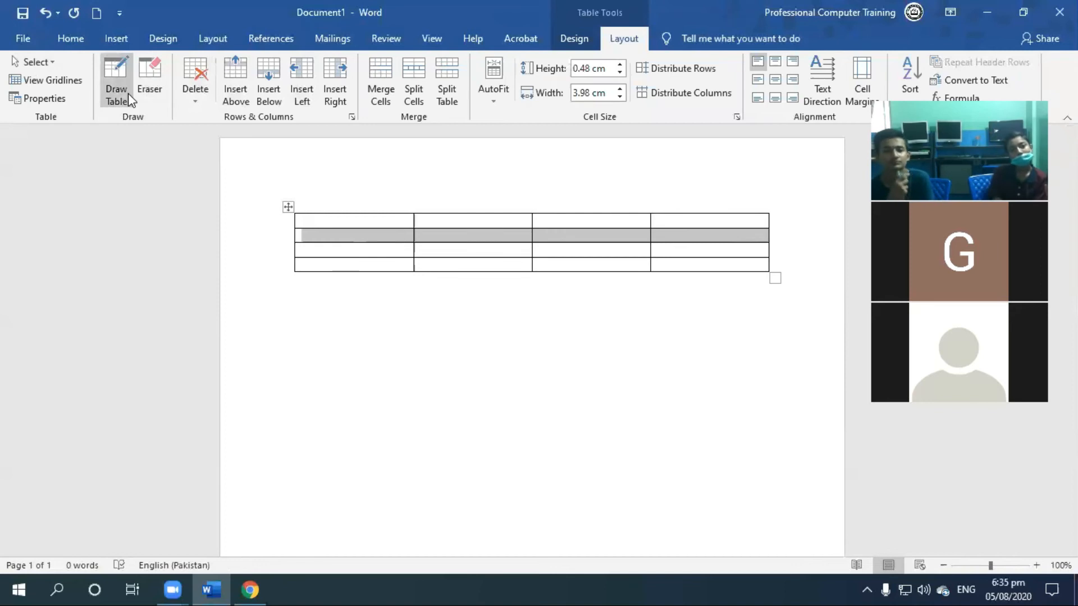
Step: Try drawing an extra row along the table's bottom edge with Draw Table, and undo it
{"action": "left_click", "coordinate": [113, 73]}
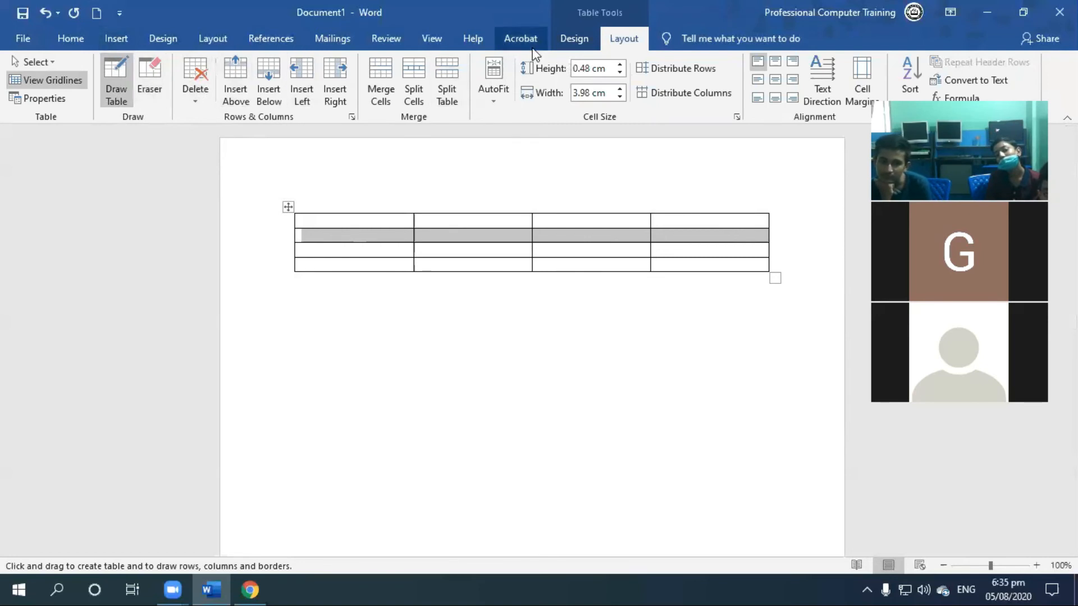
{"action": "left_click", "coordinate": [578, 40]}
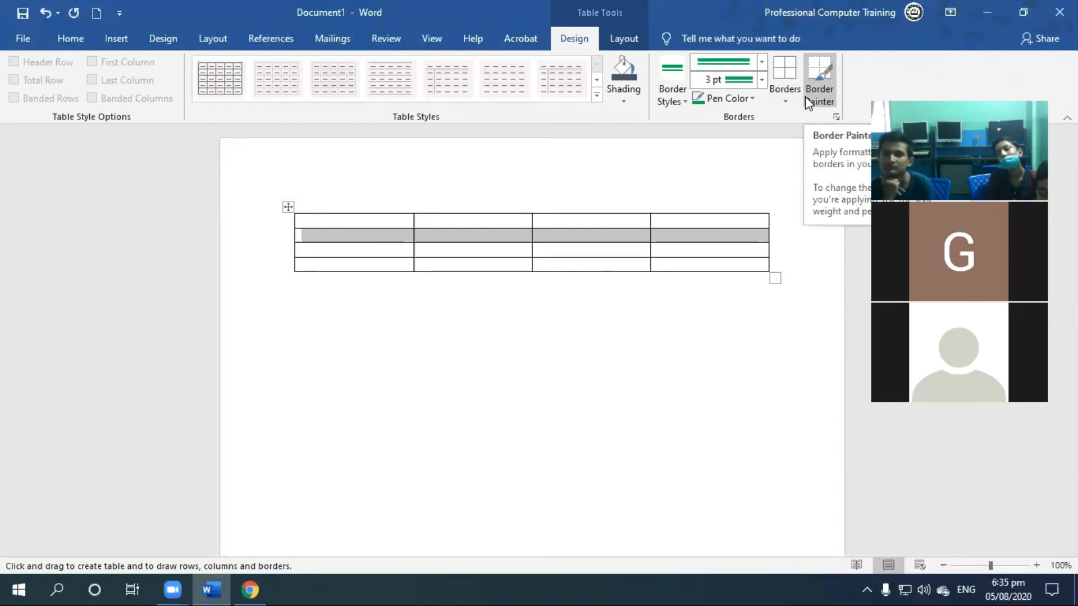
{"action": "left_click", "coordinate": [609, 37]}
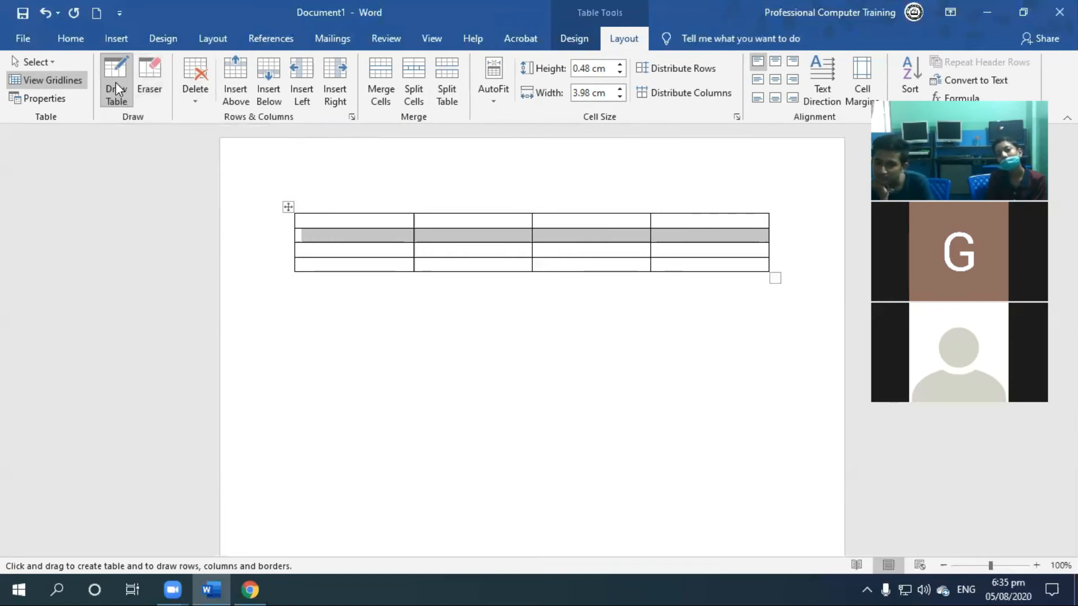
{"action": "left_click", "coordinate": [115, 80]}
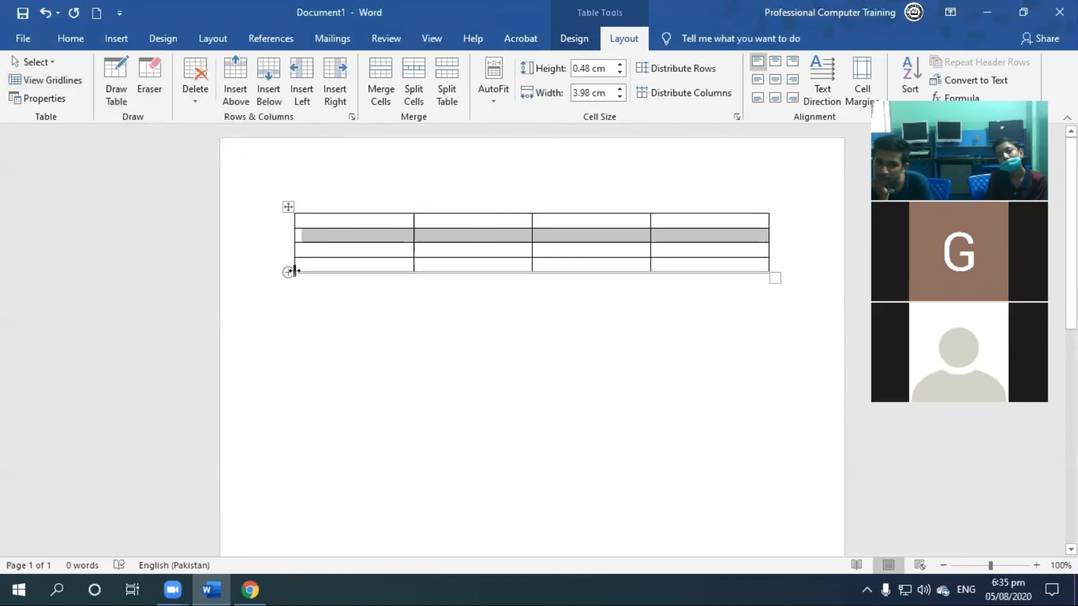
{"action": "left_click", "coordinate": [116, 79]}
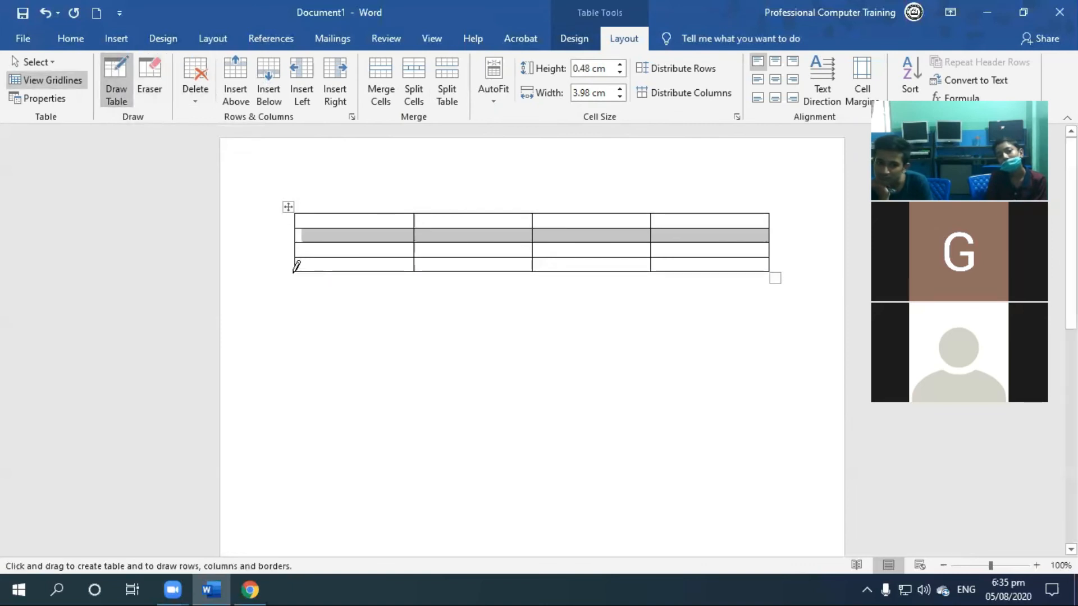
{"action": "mouse_move", "coordinate": [314, 284]}
{"action": "left_mouse_down"}
{"action": "mouse_move", "coordinate": [461, 310]}
{"action": "mouse_move", "coordinate": [748, 303]}
{"action": "mouse_move", "coordinate": [777, 298]}
{"action": "mouse_move", "coordinate": [772, 269]}
{"action": "left_mouse_up"}
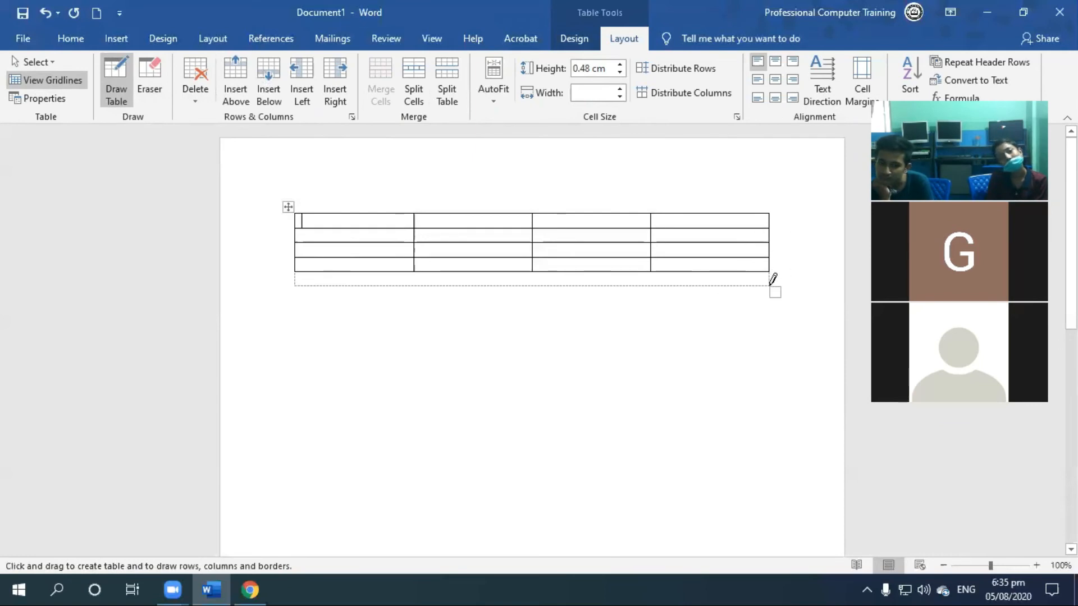
{"action": "key", "text": "ctrl+z"}
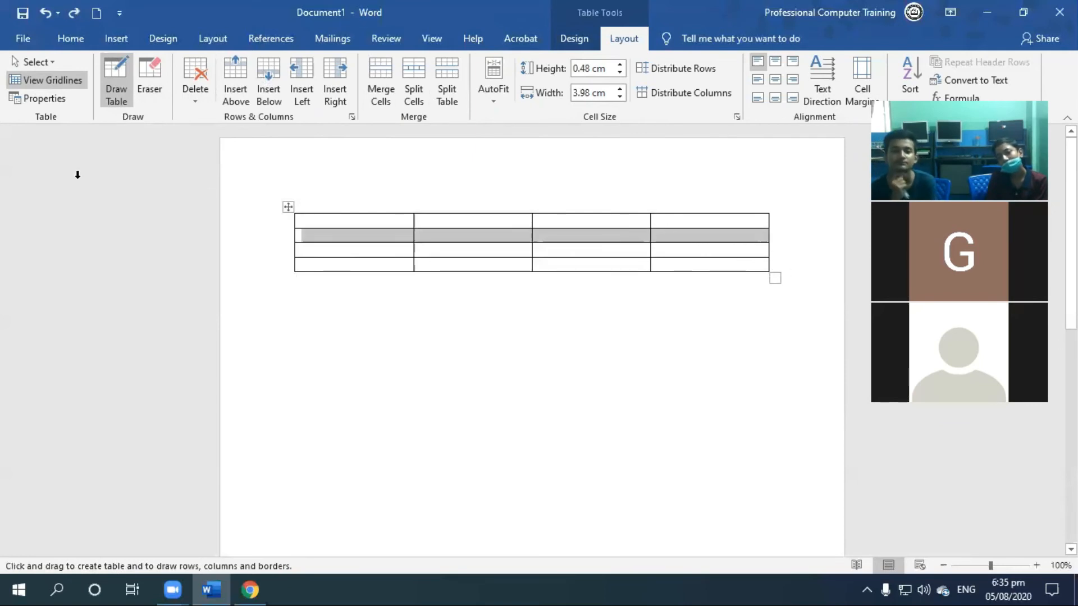
{"action": "key", "text": "Escape"}
{"action": "left_click", "coordinate": [446, 233]}
{"action": "left_click", "coordinate": [310, 225]}
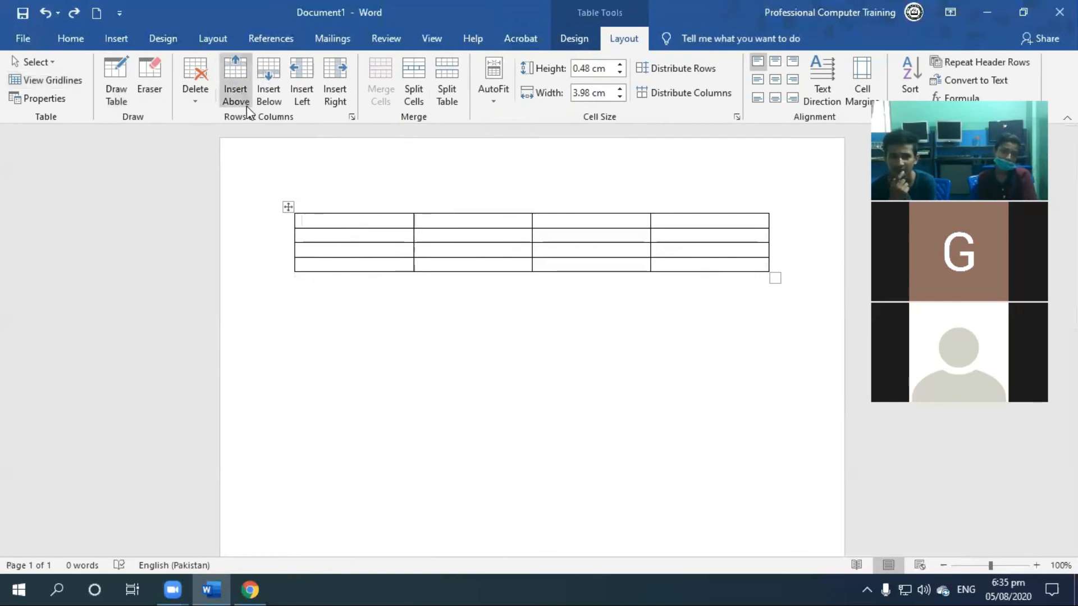
Step: Use the Eraser to remove the table's last row and last column
{"action": "left_click", "coordinate": [159, 67]}
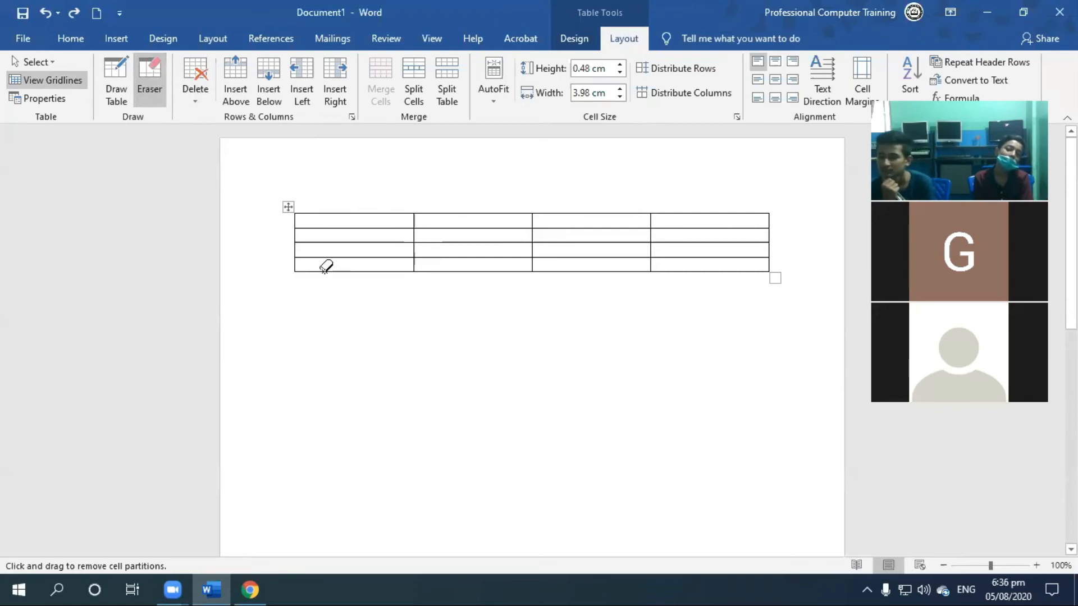
{"action": "left_click_drag", "start_coordinate": [321, 267], "coordinate": [746, 273]}
{"action": "left_click_drag", "start_coordinate": [794, 195], "coordinate": [707, 319]}
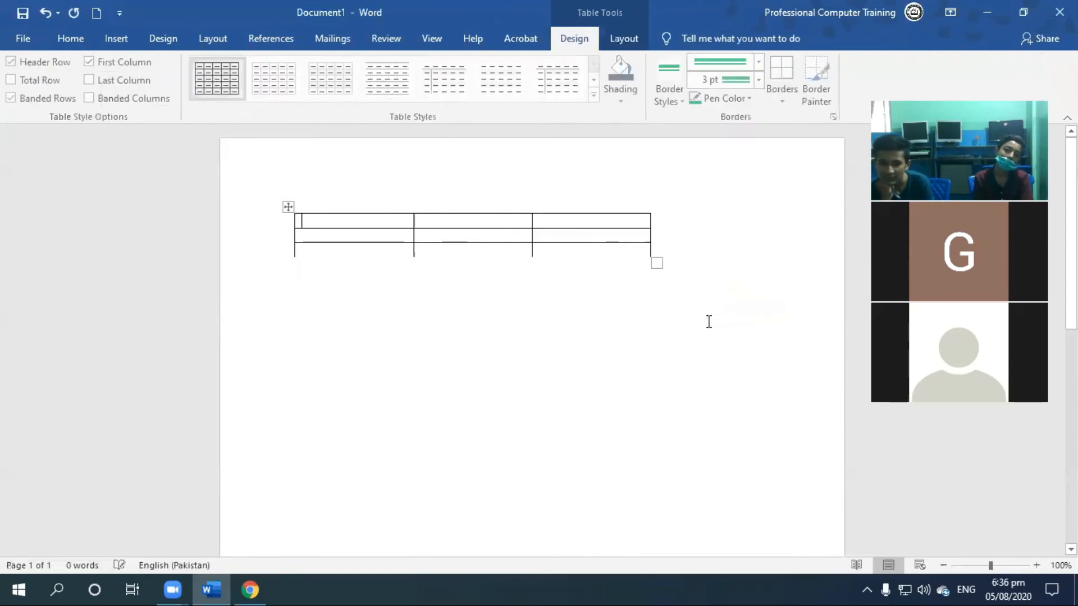
{"action": "mouse_move", "coordinate": [686, 247]}
{"action": "left_mouse_down"}
{"action": "mouse_move", "coordinate": [584, 251]}
{"action": "mouse_move", "coordinate": [762, 350]}
{"action": "left_mouse_up"}
{"action": "left_click", "coordinate": [735, 344]}
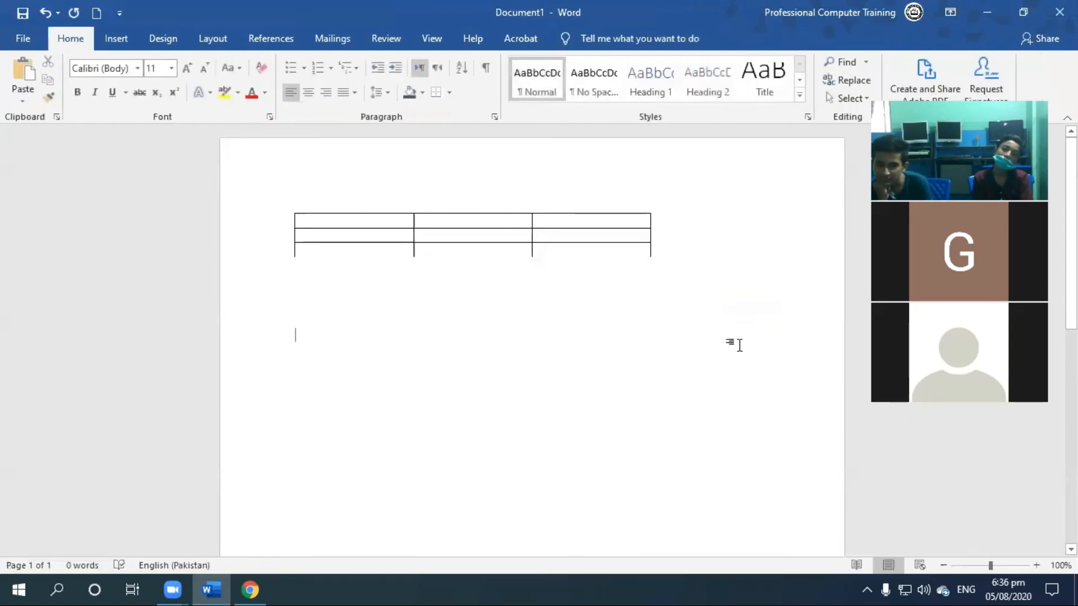
Step: Use the Eraser to remove the cell partitions in the table's second and third rows
{"action": "left_click", "coordinate": [577, 231]}
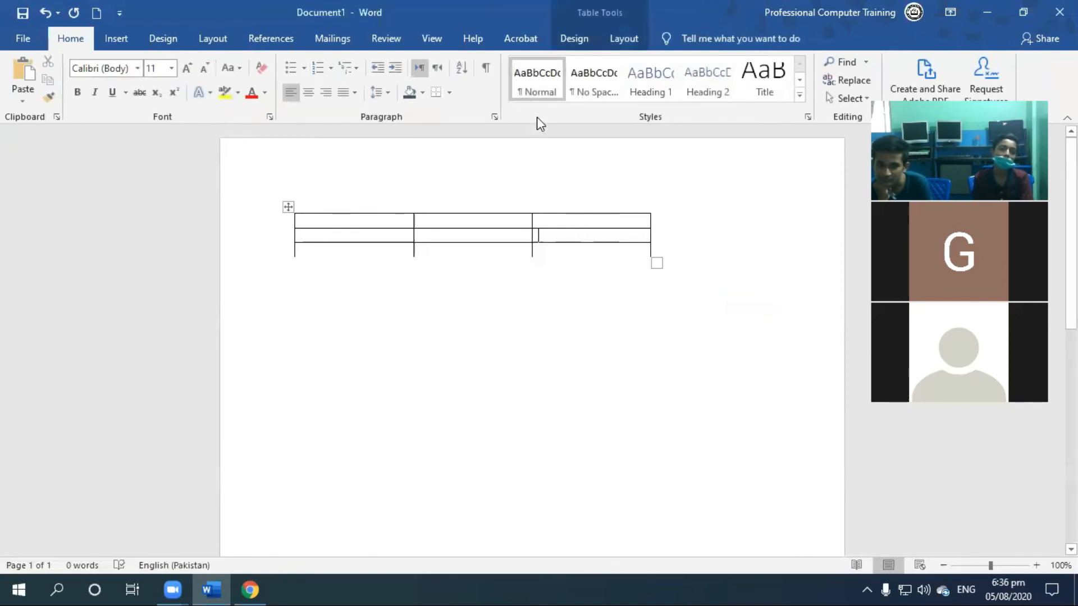
{"action": "left_click", "coordinate": [612, 41]}
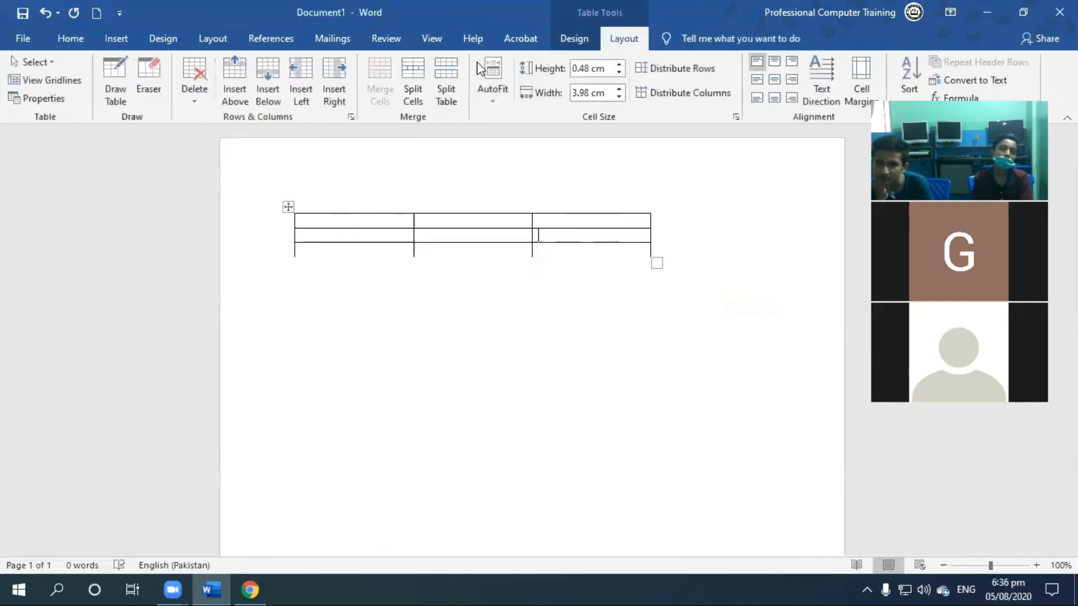
{"action": "left_click", "coordinate": [152, 76]}
{"action": "left_click_drag", "start_coordinate": [320, 253], "coordinate": [644, 230]}
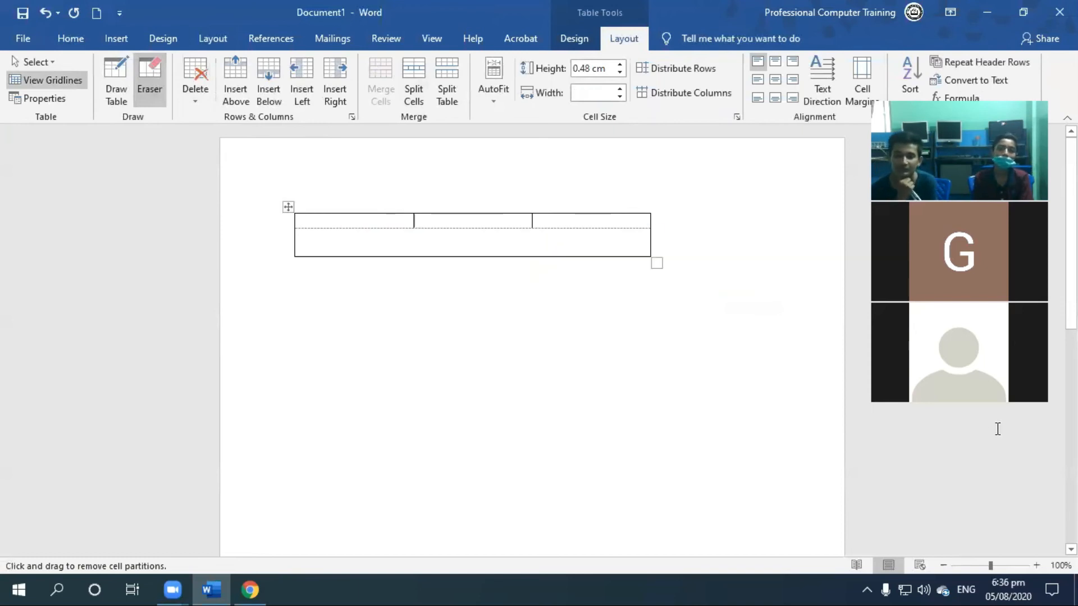
Step: Undo all the erasures made in the table and leave the Eraser tool
{"action": "key", "text": "ctrl+z"}
{"action": "key", "text": "ctrl+z"}
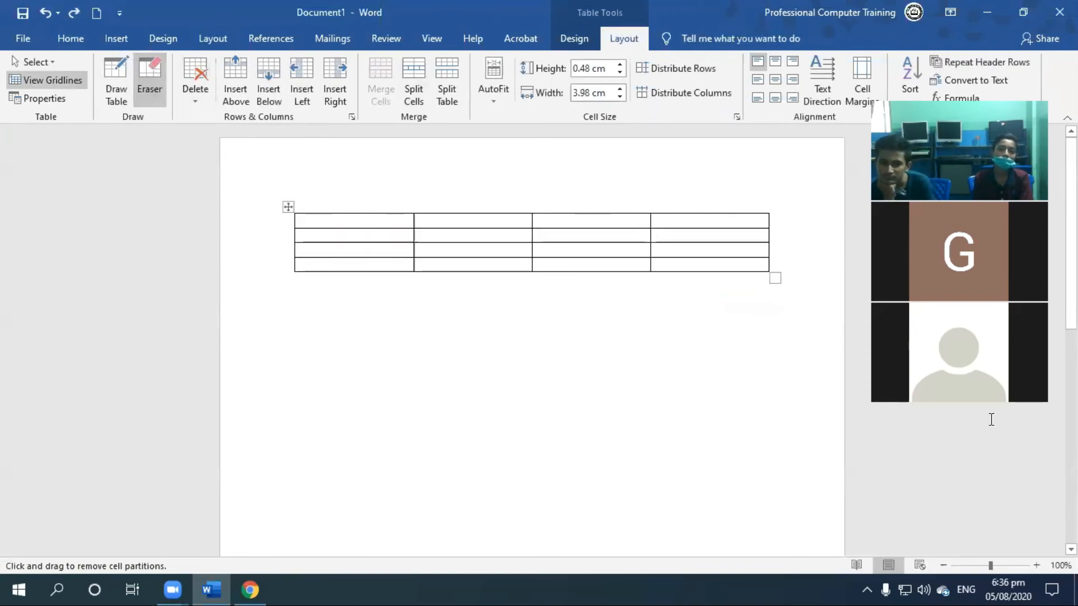
{"action": "key", "text": "Escape"}
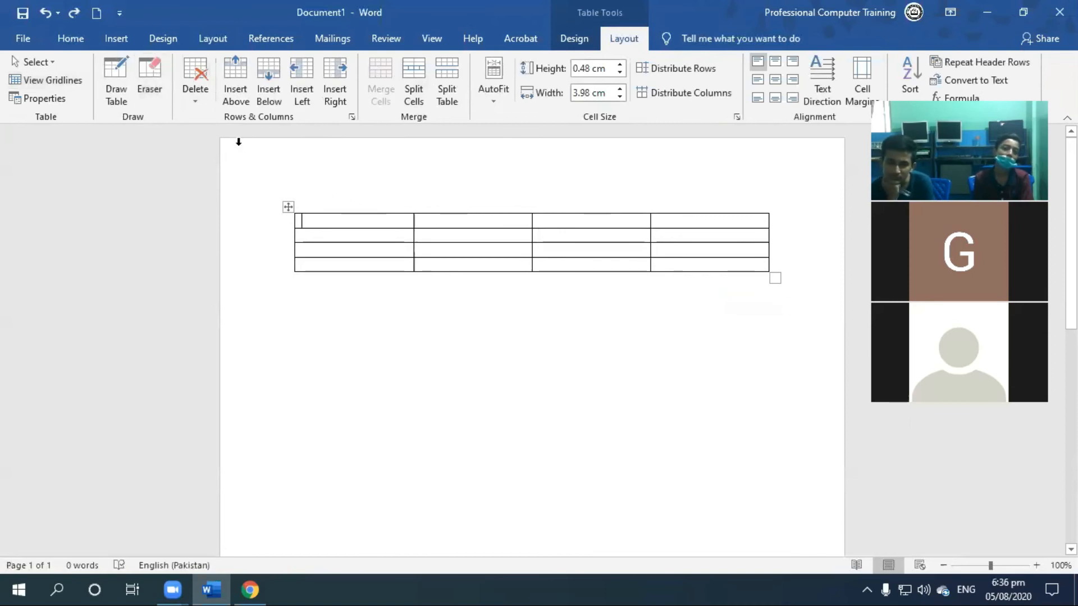
Step: Select the whole table, remove it with the Delete Table command, and undo the deletion
{"action": "left_click", "coordinate": [193, 98]}
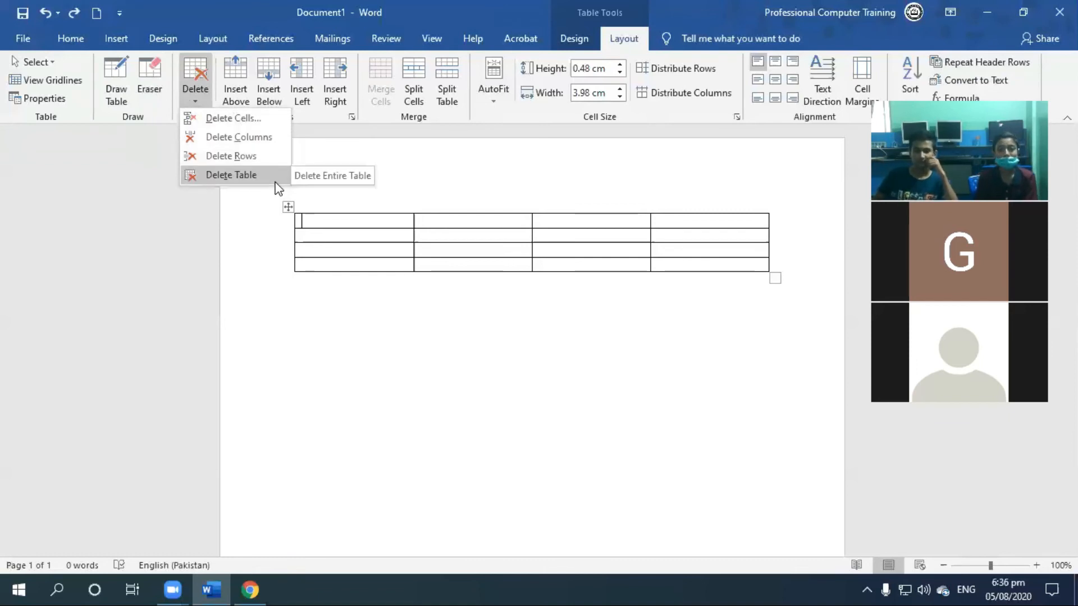
{"action": "left_click", "coordinate": [351, 228]}
{"action": "left_click", "coordinate": [288, 206]}
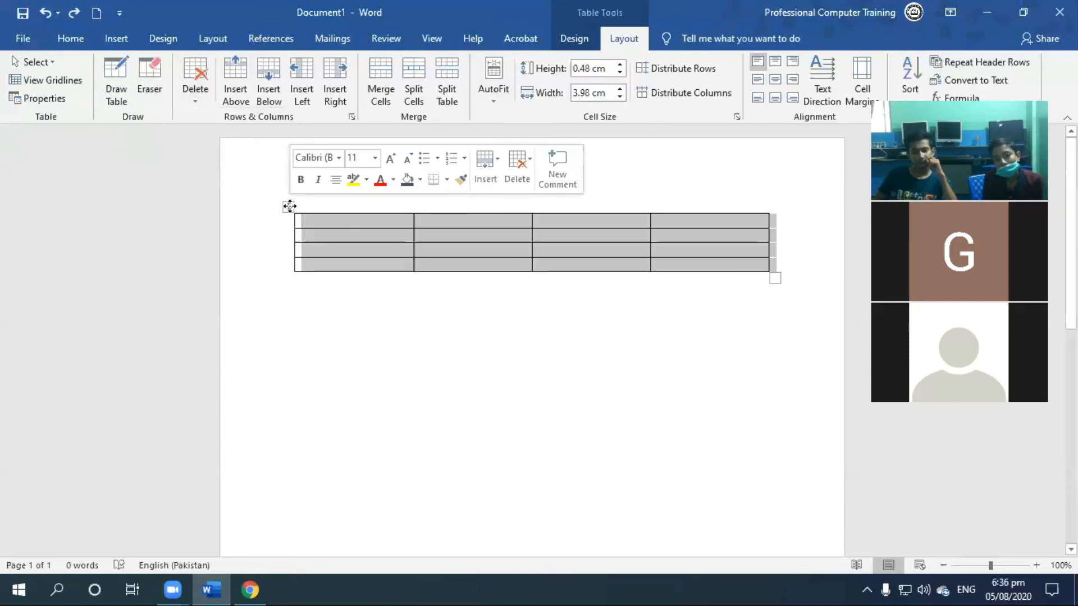
{"action": "left_click", "coordinate": [186, 100]}
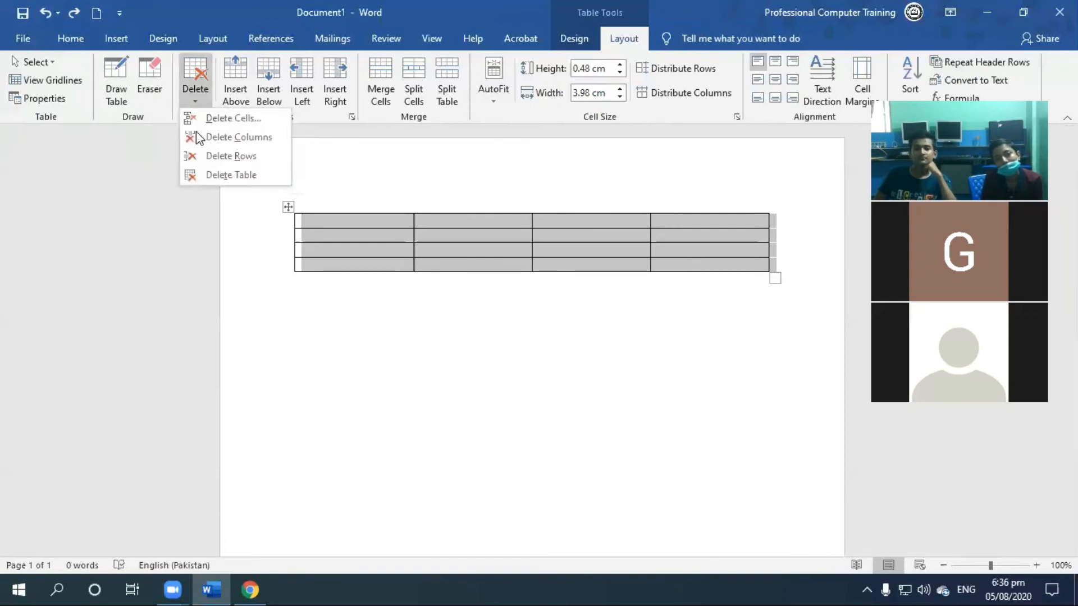
{"action": "left_click", "coordinate": [229, 175]}
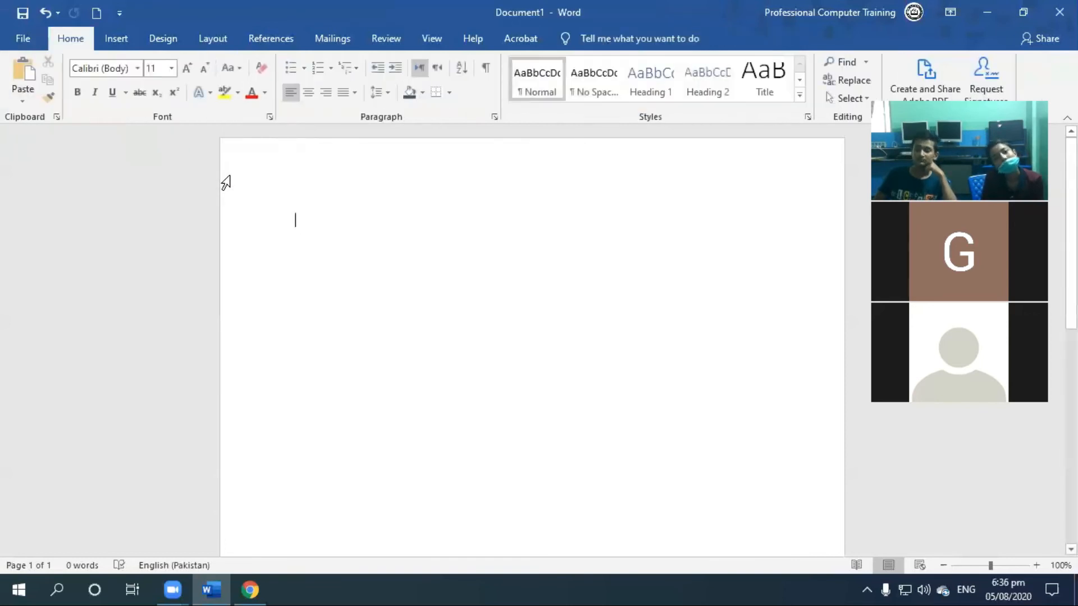
{"action": "key", "text": "ctrl+z"}
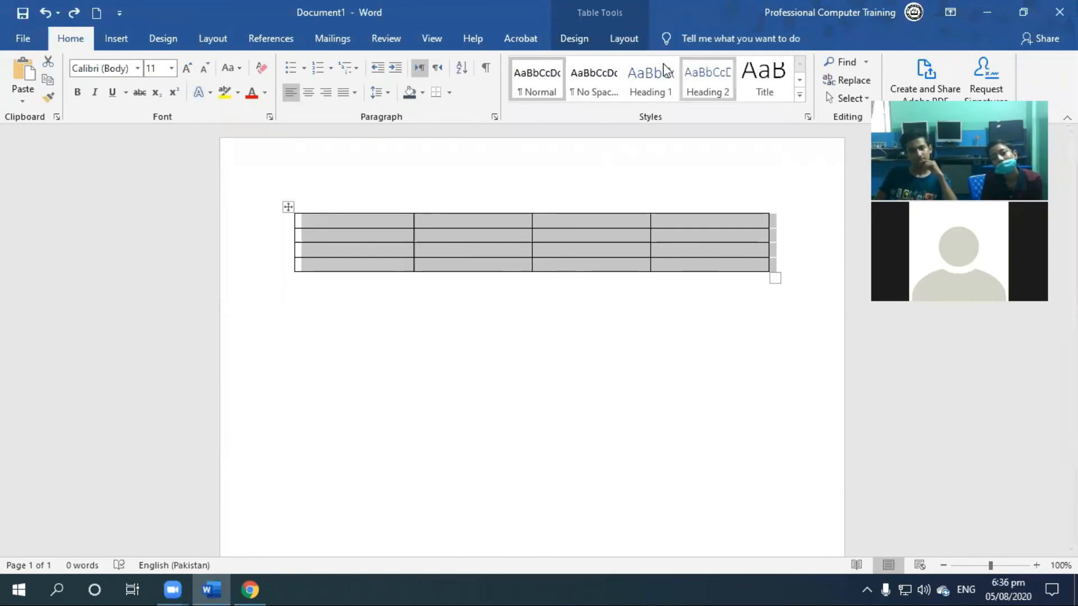
Step: Delete the table's second column with the Delete Columns command
{"action": "left_click", "coordinate": [624, 38]}
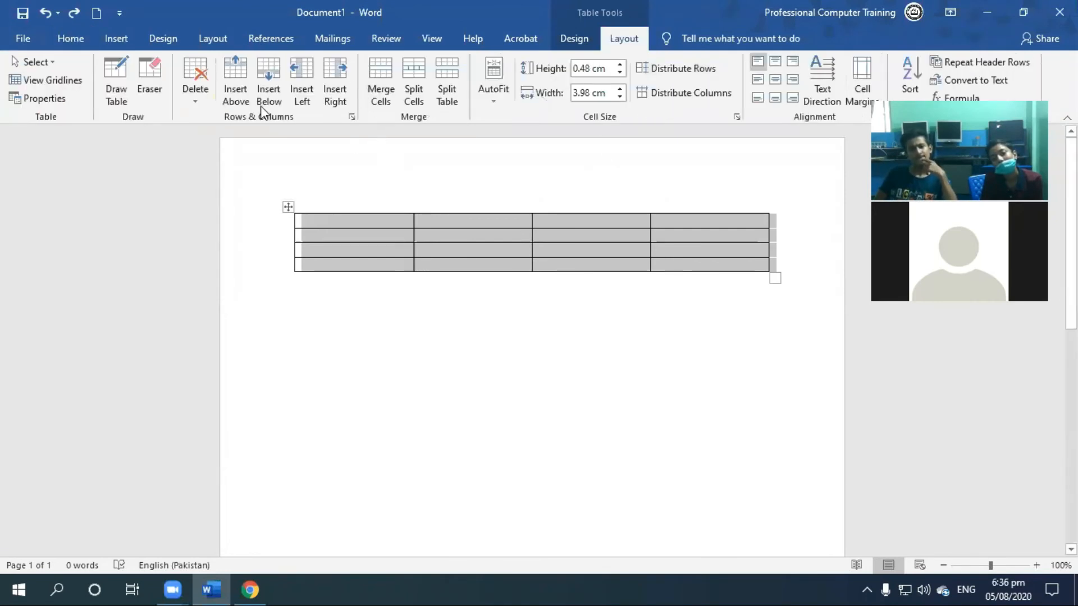
{"action": "left_click", "coordinate": [200, 104]}
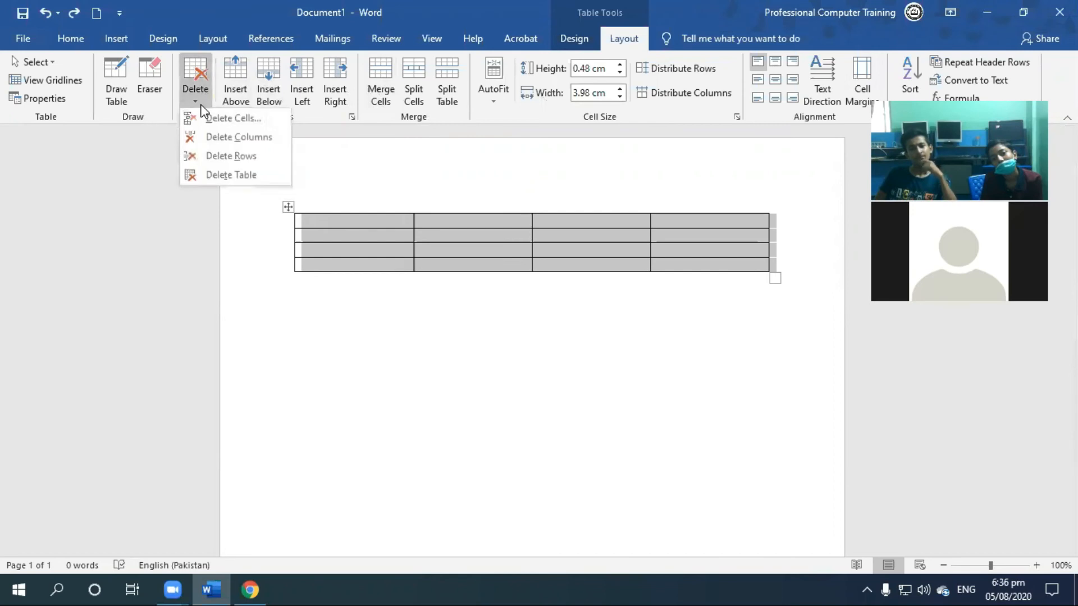
{"action": "left_click", "coordinate": [248, 140]}
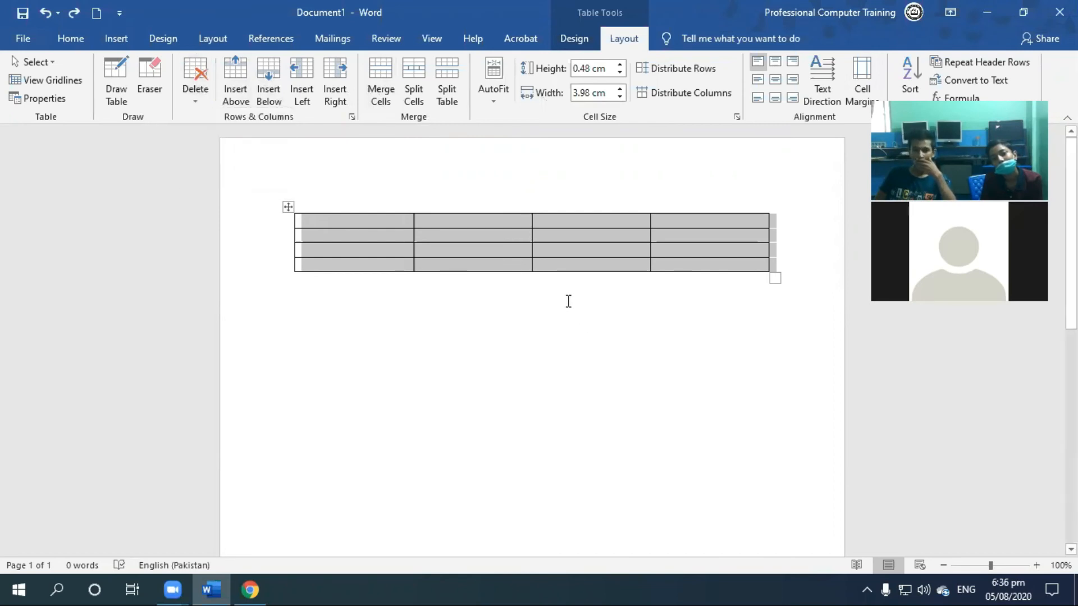
{"action": "left_click", "coordinate": [466, 237]}
{"action": "left_click", "coordinate": [446, 219]}
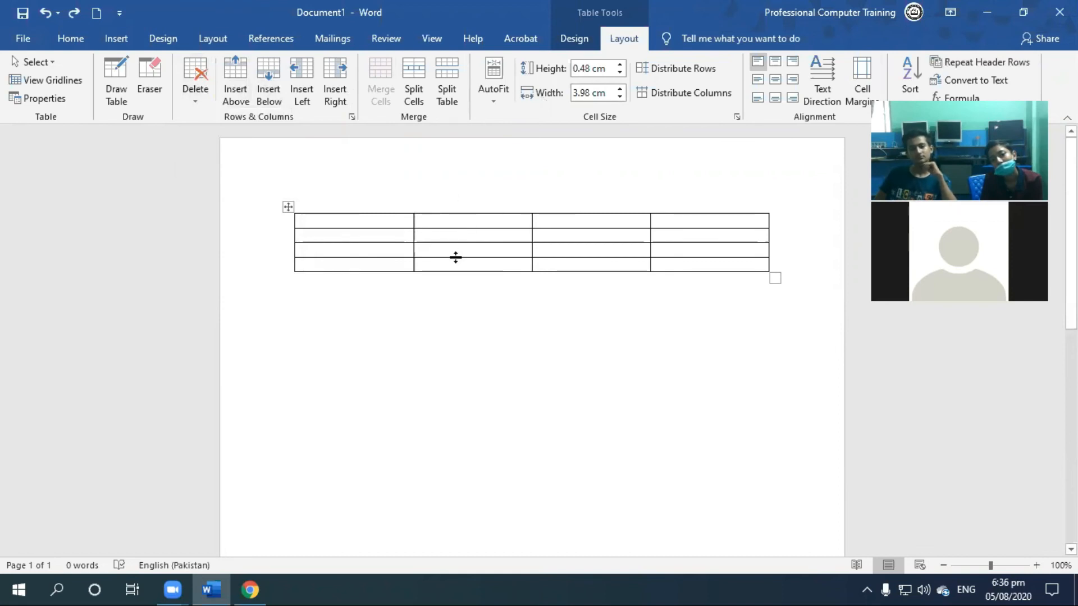
{"action": "left_click", "coordinate": [191, 103]}
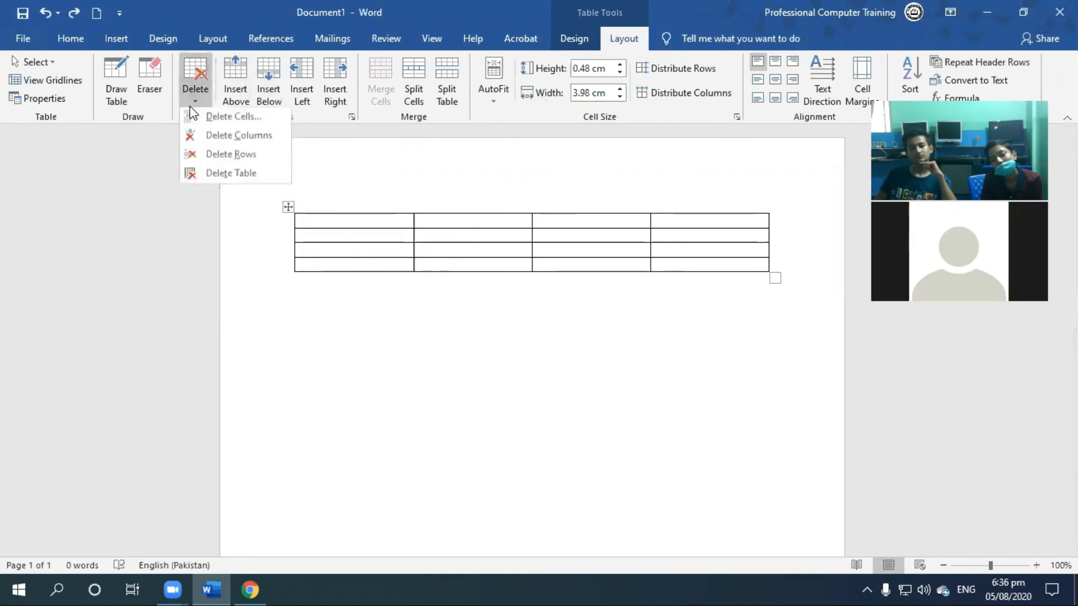
{"action": "left_click", "coordinate": [227, 141]}
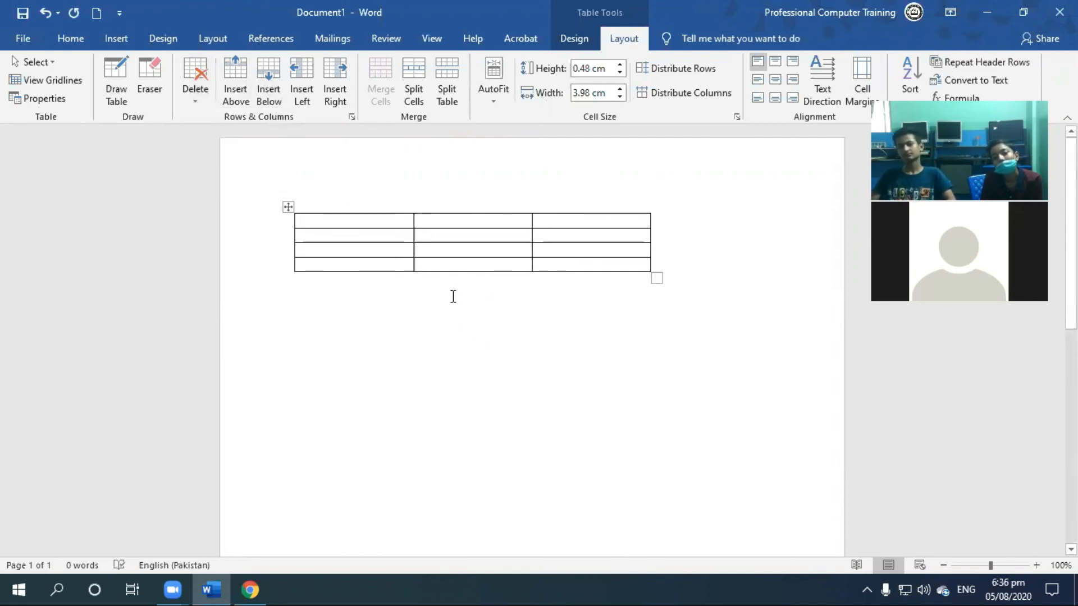
Step: Delete the table's second row with the Delete Rows command
{"action": "left_click", "coordinate": [439, 235]}
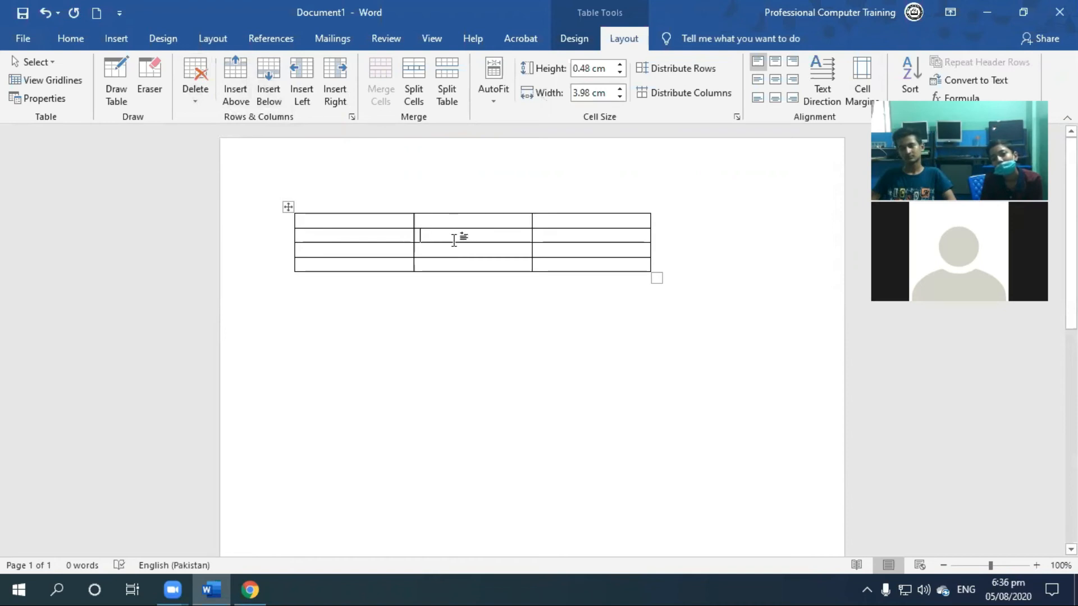
{"action": "left_click", "coordinate": [195, 93]}
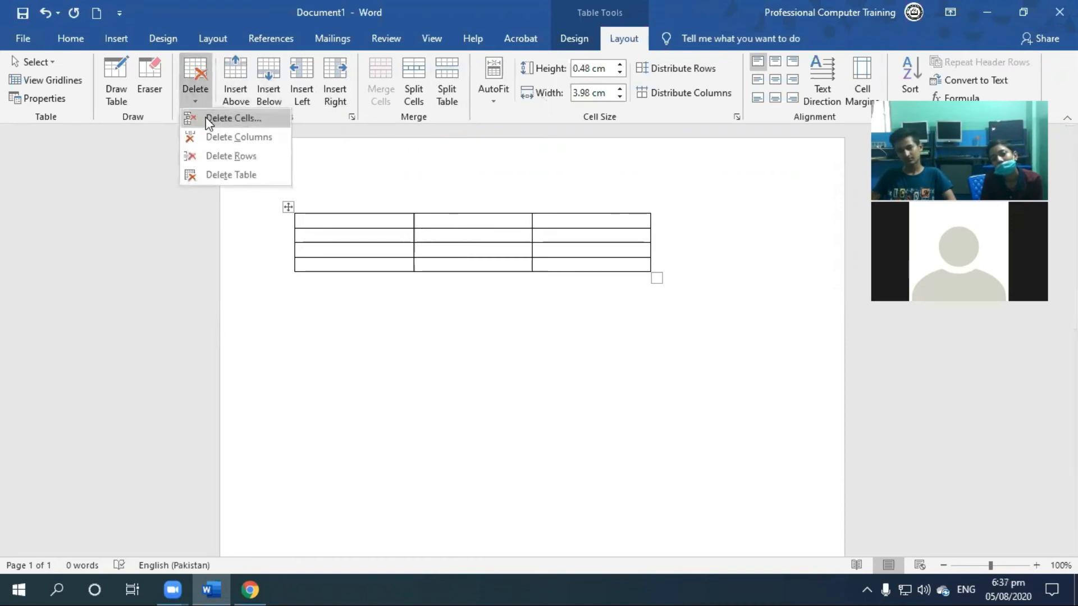
{"action": "left_click", "coordinate": [254, 156]}
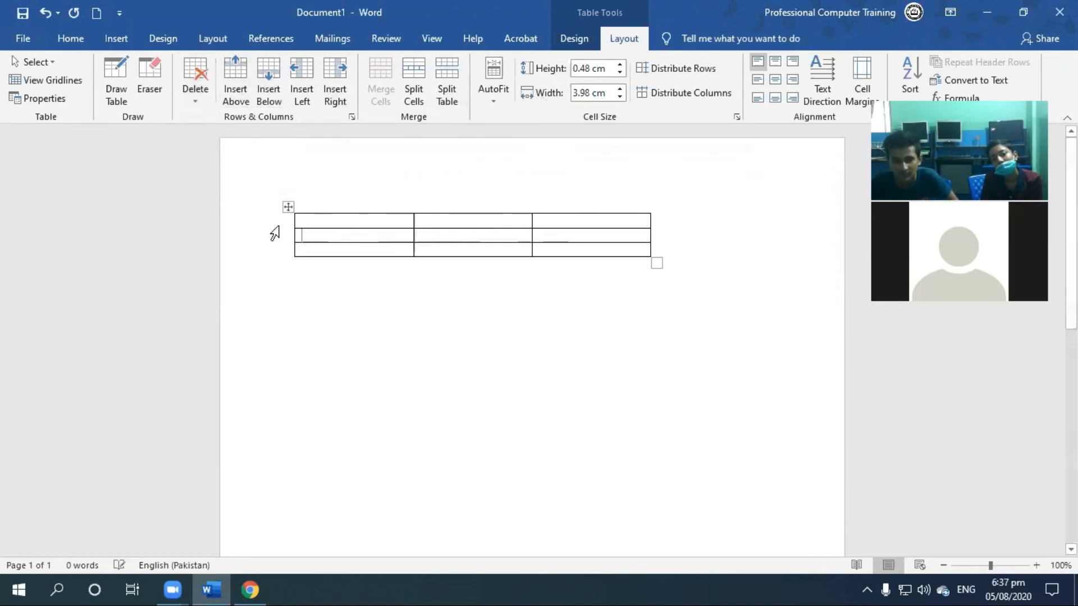
Step: Delete the first cell of the second row using the Shift cells left option, and undo the deletion
{"action": "left_click", "coordinate": [197, 100]}
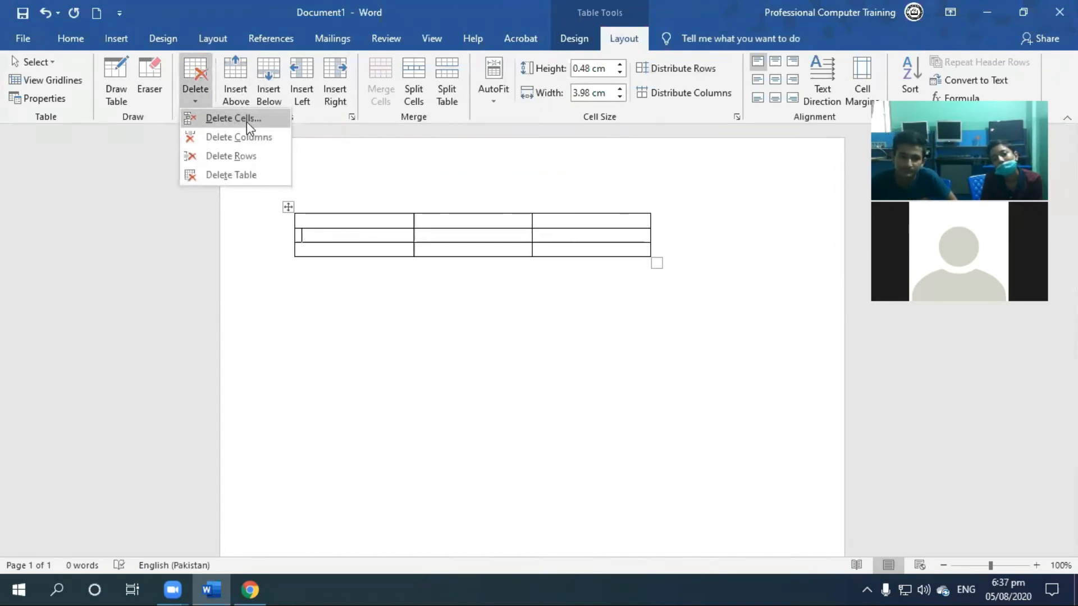
{"action": "left_click", "coordinate": [247, 121]}
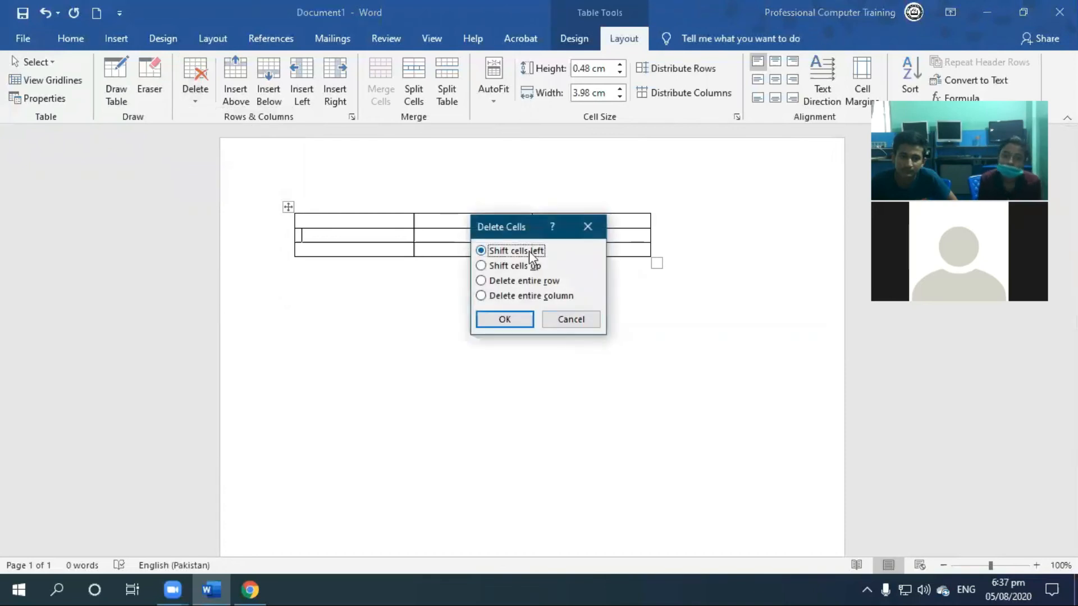
{"action": "left_click", "coordinate": [525, 316]}
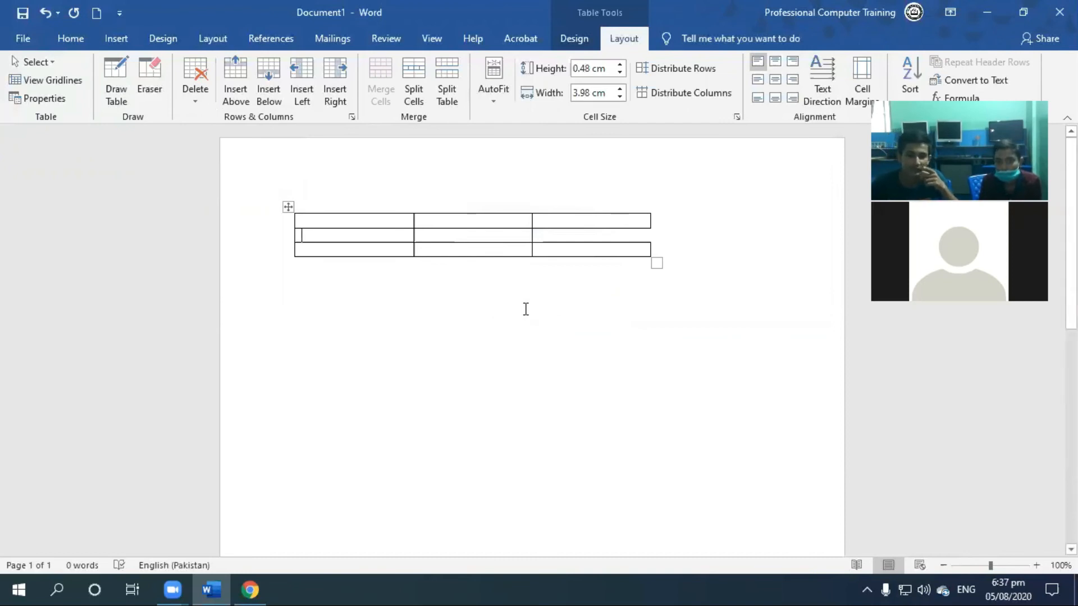
{"action": "key", "text": "ctrl+z"}
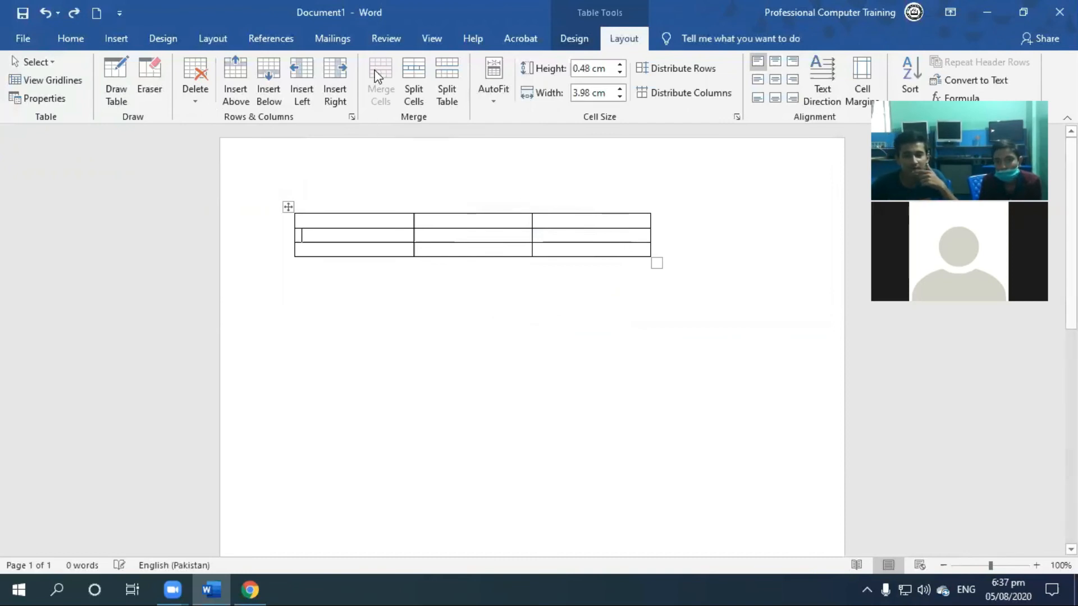
Step: Delete the first cell of the second row using the Shift cells up option, and undo the deletion
{"action": "left_click", "coordinate": [195, 99]}
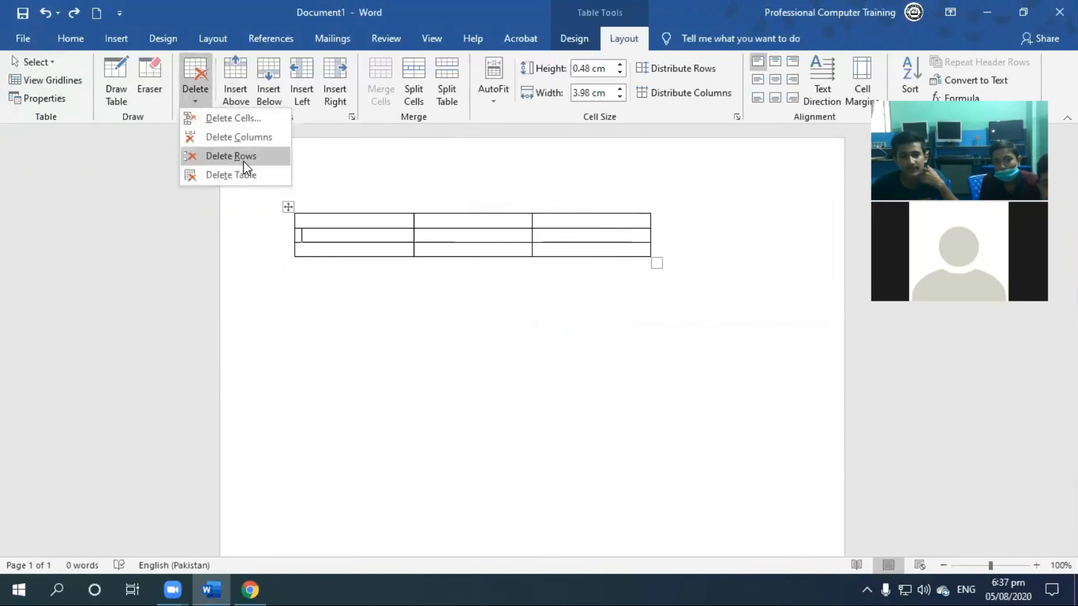
{"action": "left_click", "coordinate": [253, 118]}
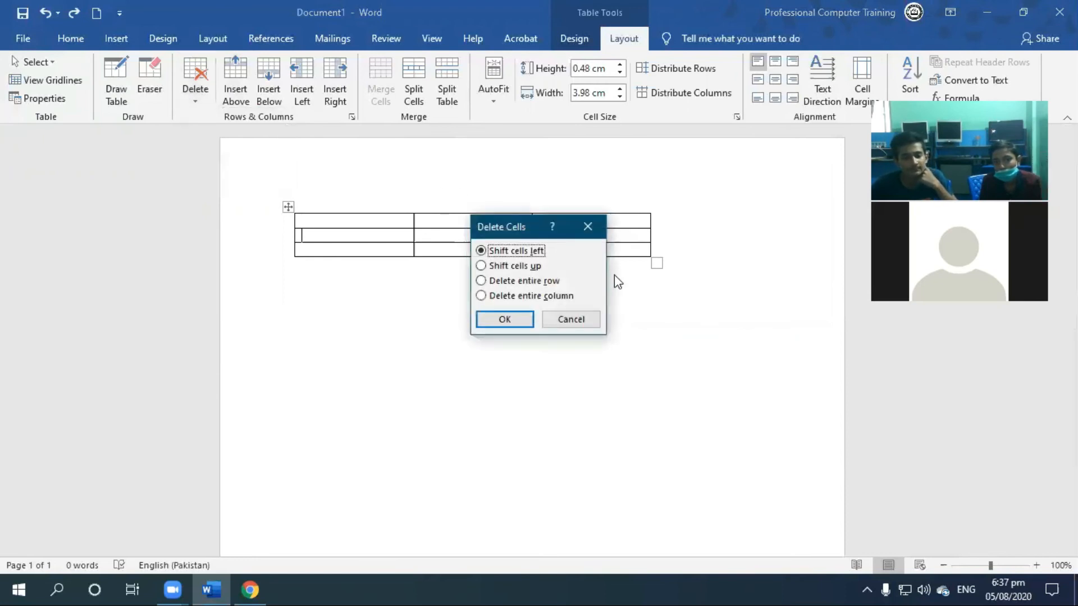
{"action": "left_click", "coordinate": [551, 283]}
{"action": "left_click", "coordinate": [532, 253]}
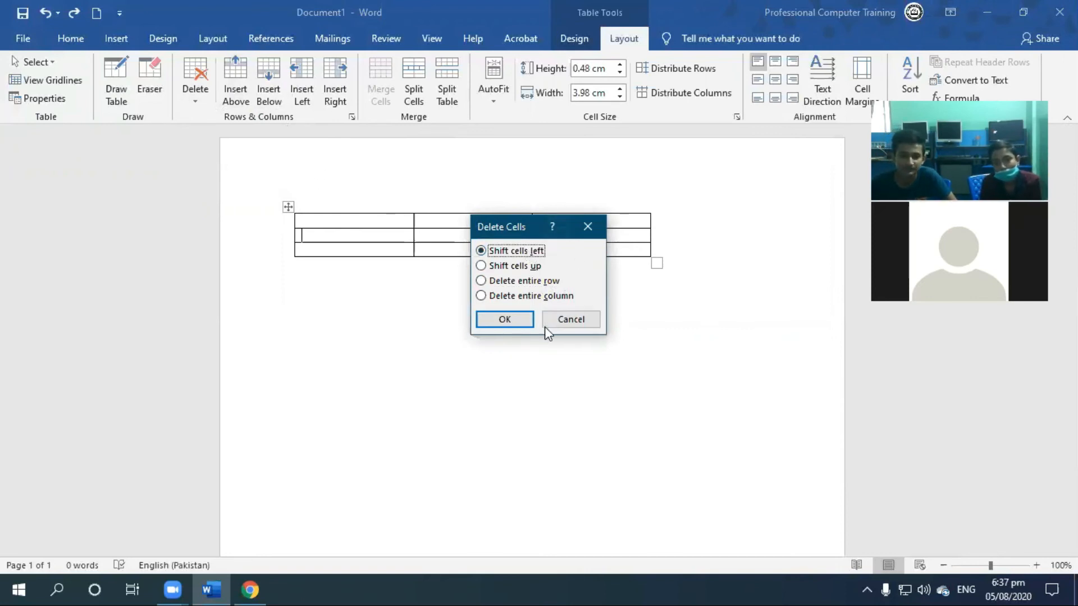
{"action": "left_click", "coordinate": [523, 265]}
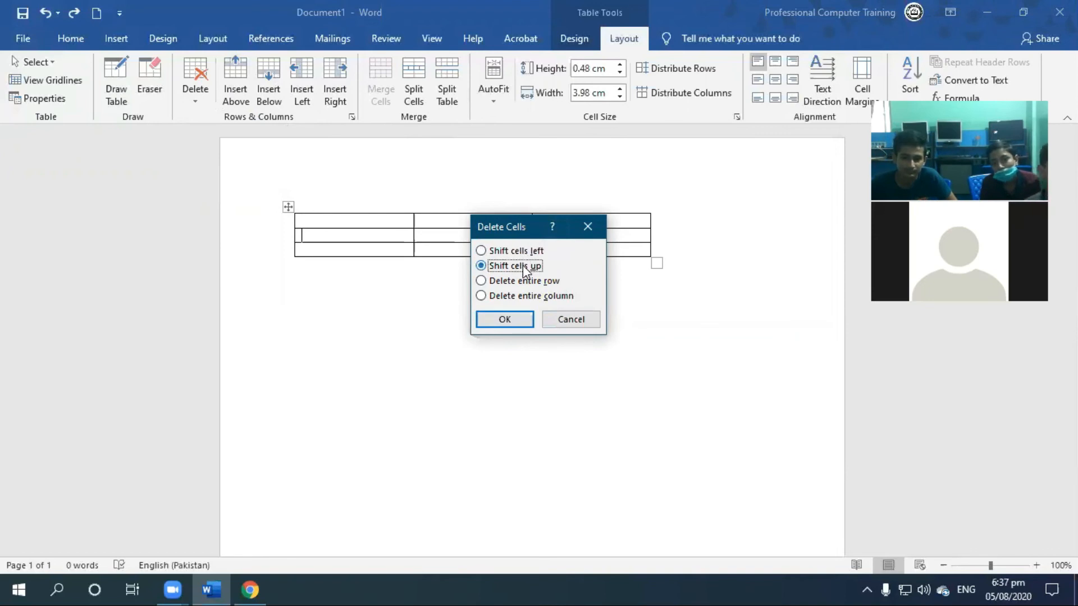
{"action": "left_click", "coordinate": [522, 318]}
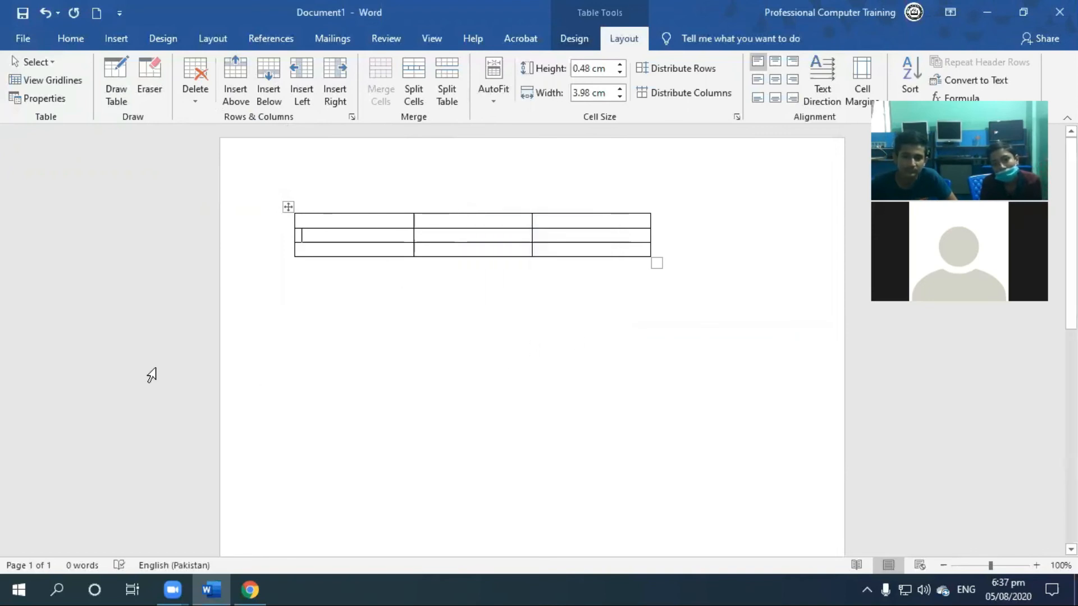
{"action": "key", "text": "ctrl+z"}
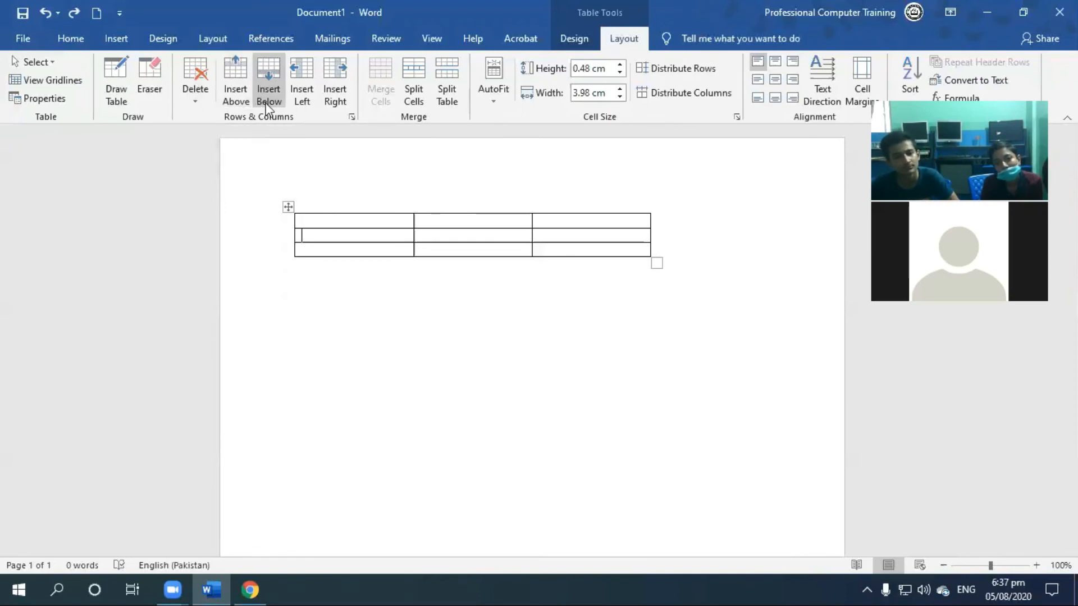
Step: Enter A in the first cell of the second row and insert a new row above it
{"action": "left_click", "coordinate": [397, 242]}
{"action": "type", "text": "A"}
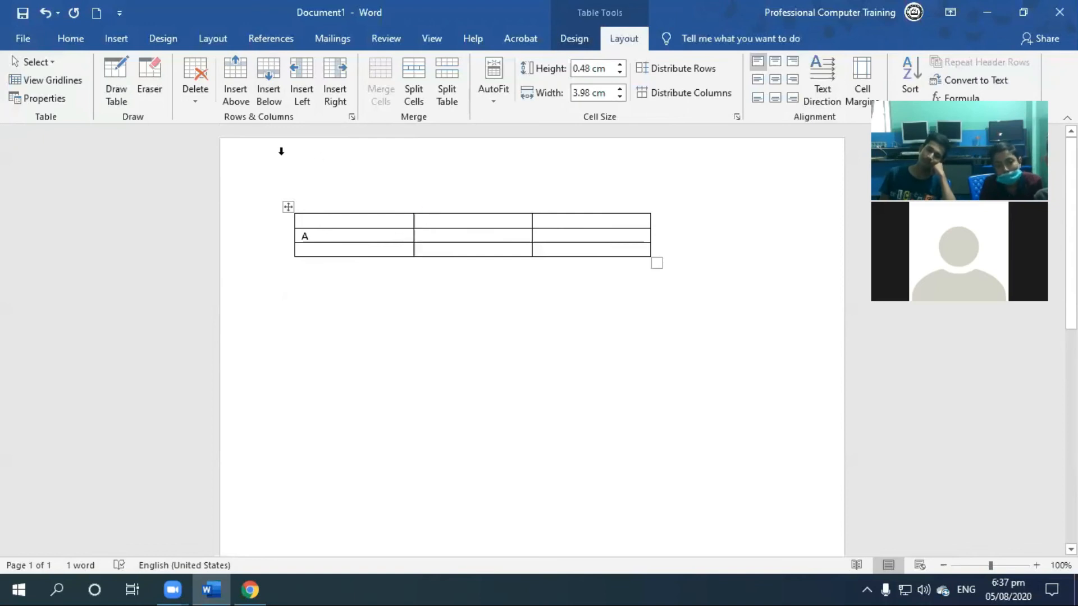
{"action": "left_click", "coordinate": [235, 83]}
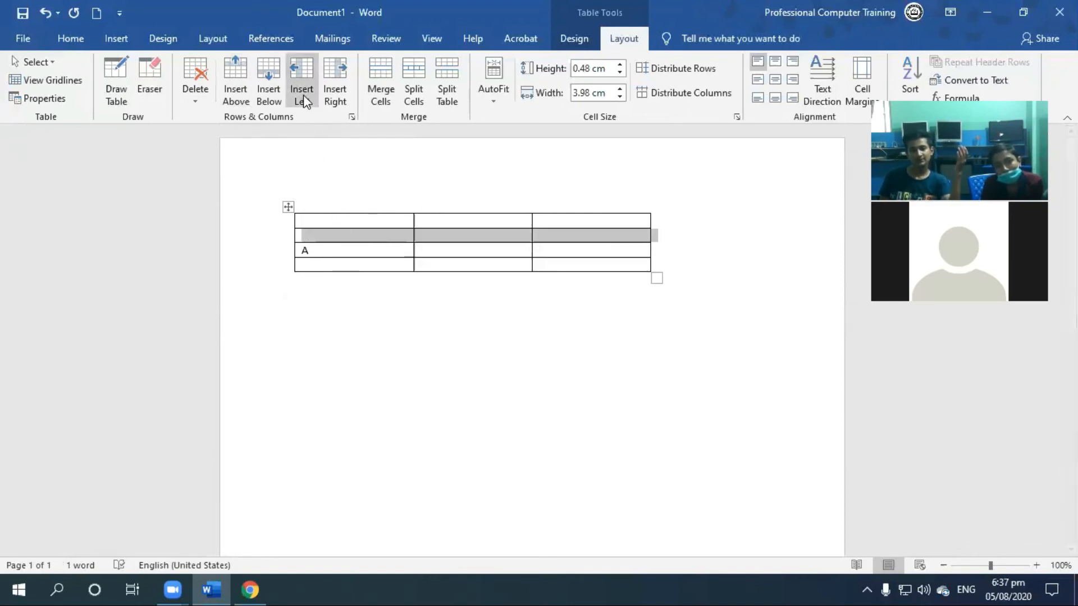
Step: Insert two new rows, one at a time, directly below the row containing A
{"action": "left_click", "coordinate": [384, 247]}
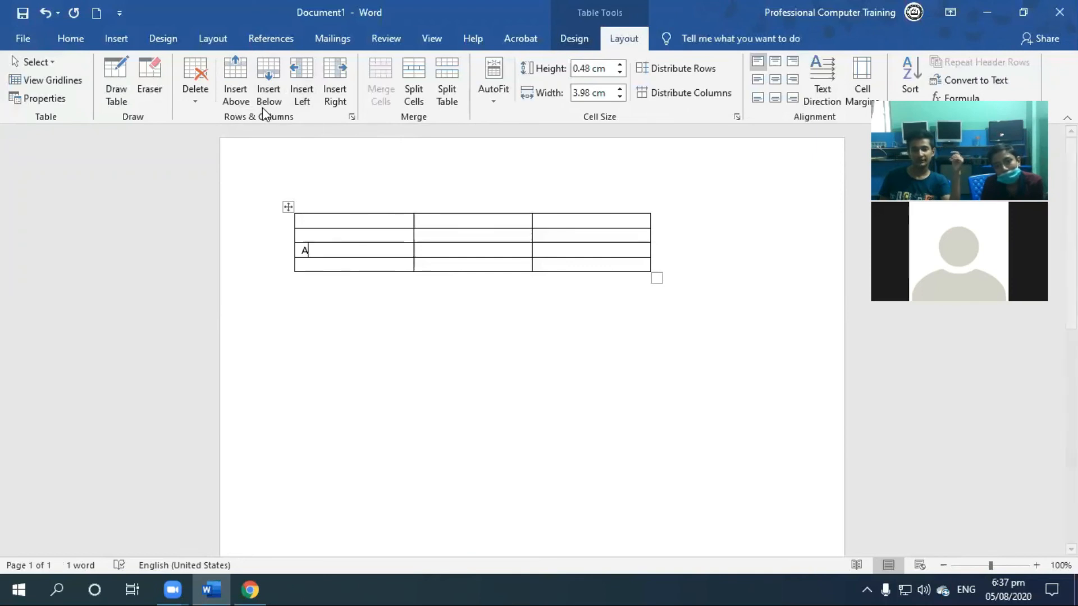
{"action": "left_click", "coordinate": [275, 80]}
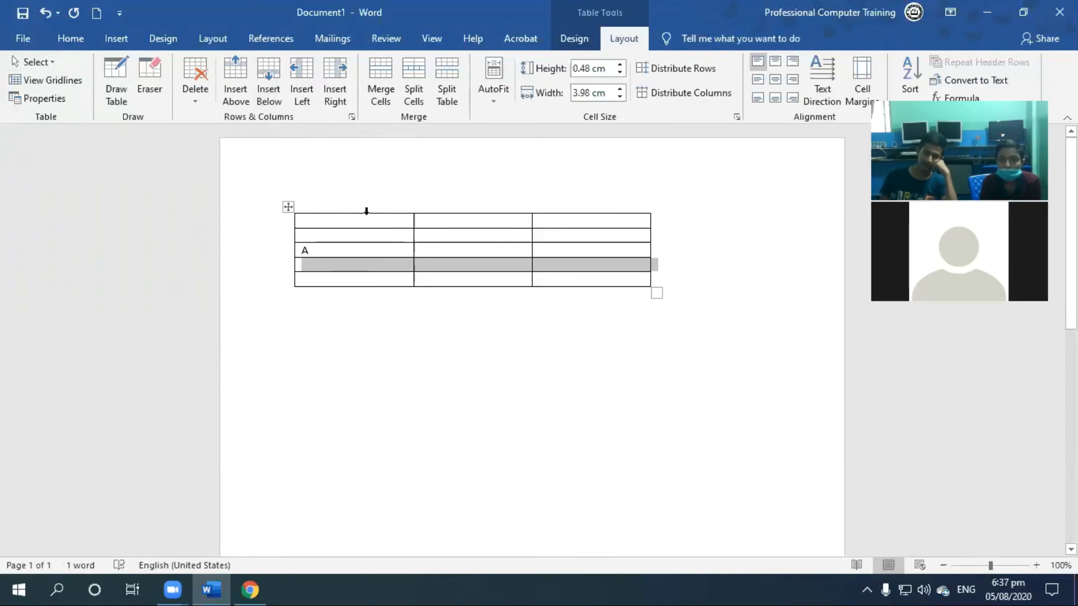
{"action": "left_click", "coordinate": [353, 250]}
{"action": "right_click", "coordinate": [352, 250]}
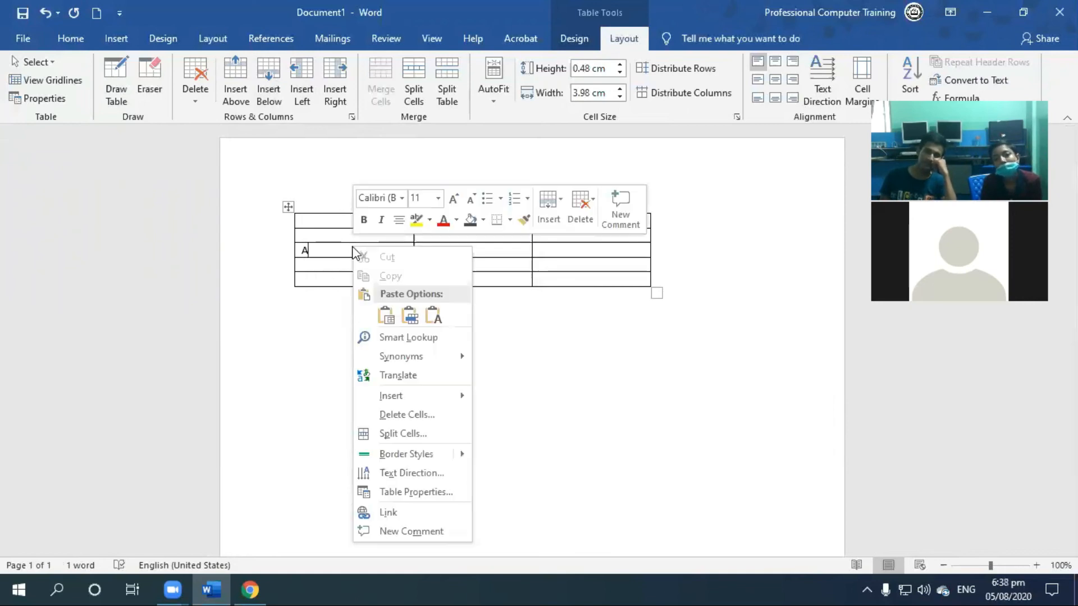
{"action": "mouse_move", "coordinate": [416, 395]}
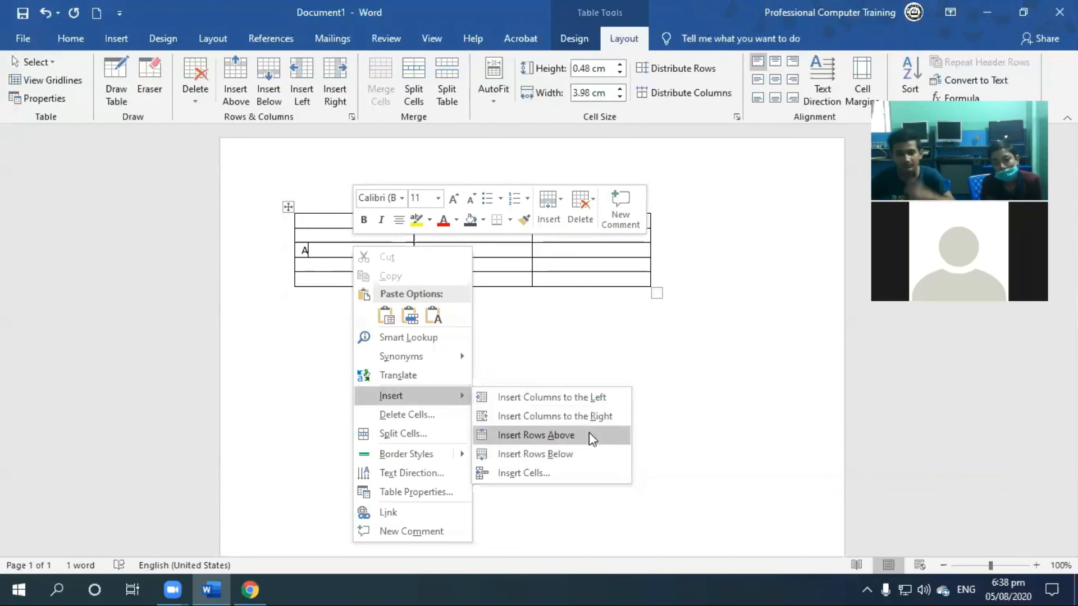
{"action": "left_click", "coordinate": [610, 459]}
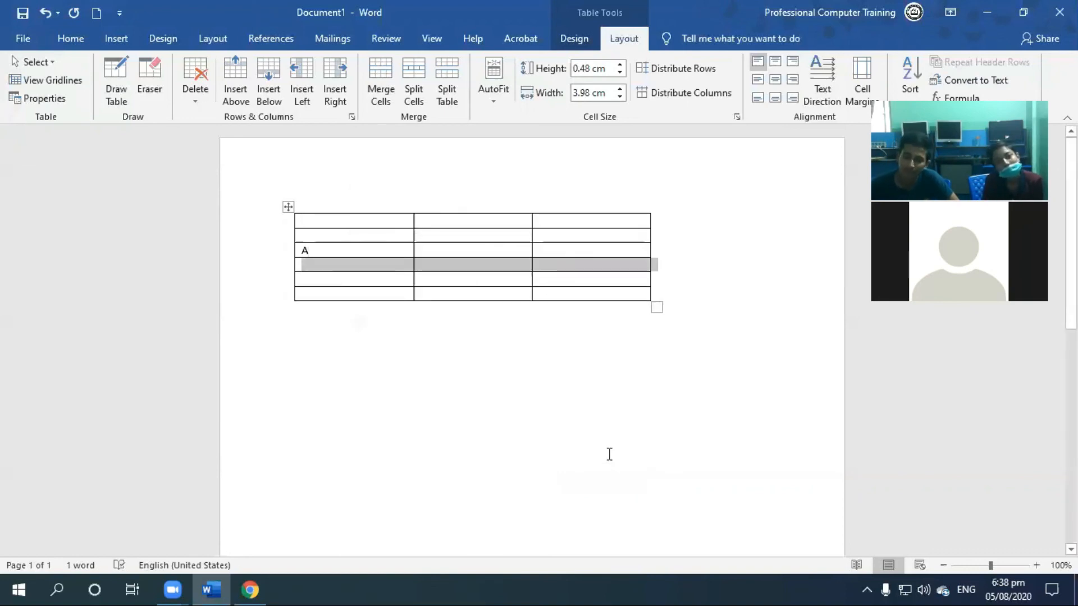
Step: Insert a column to the left of the column containing A, and another column to the right of the inserted one
{"action": "left_click", "coordinate": [376, 248]}
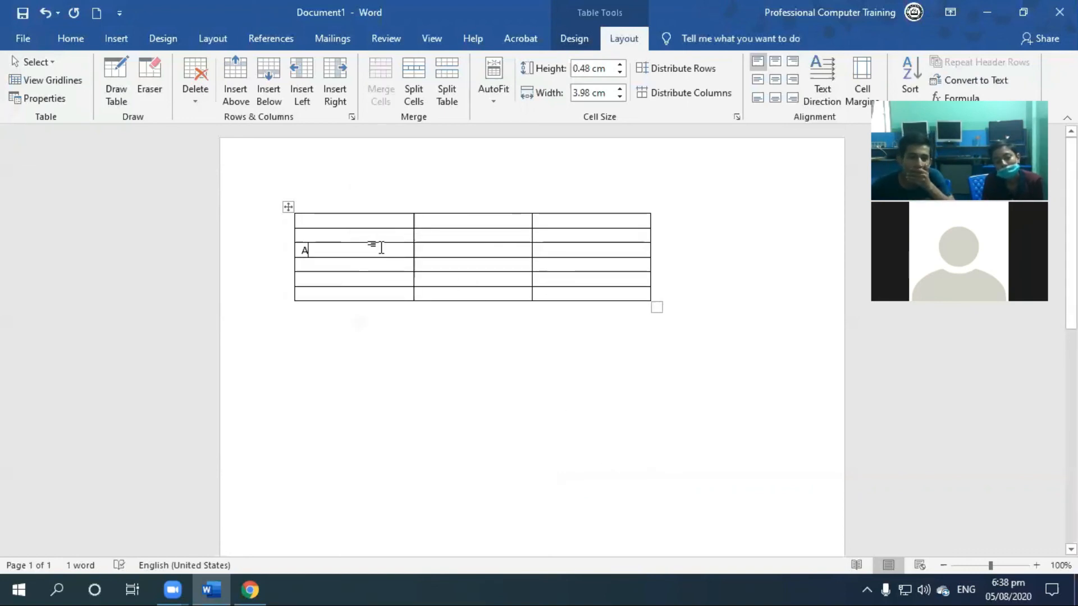
{"action": "right_click", "coordinate": [380, 247]}
{"action": "mouse_move", "coordinate": [473, 397]}
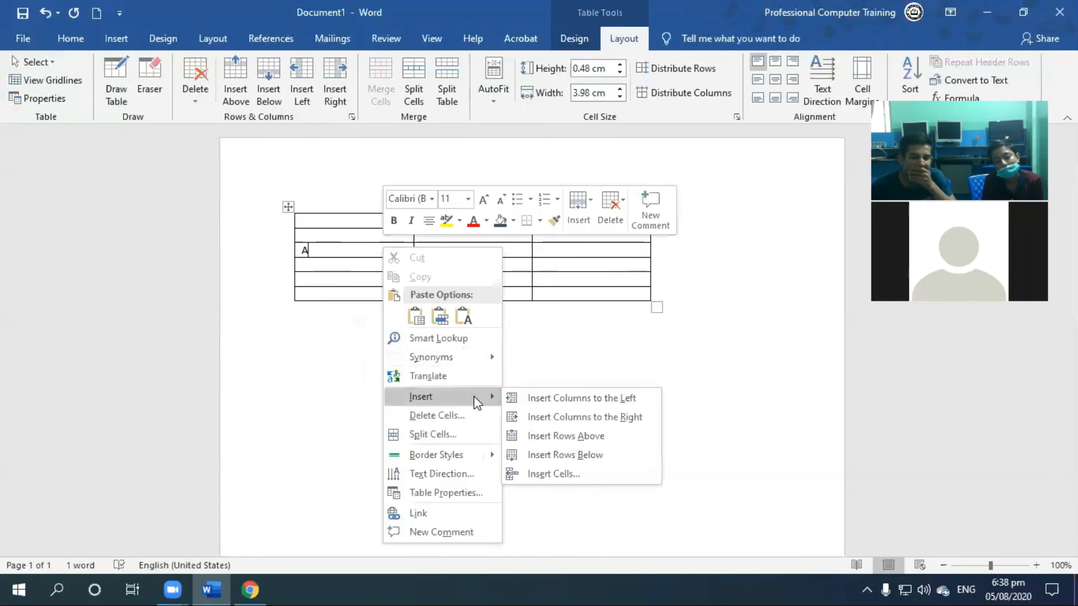
{"action": "left_click", "coordinate": [370, 251]}
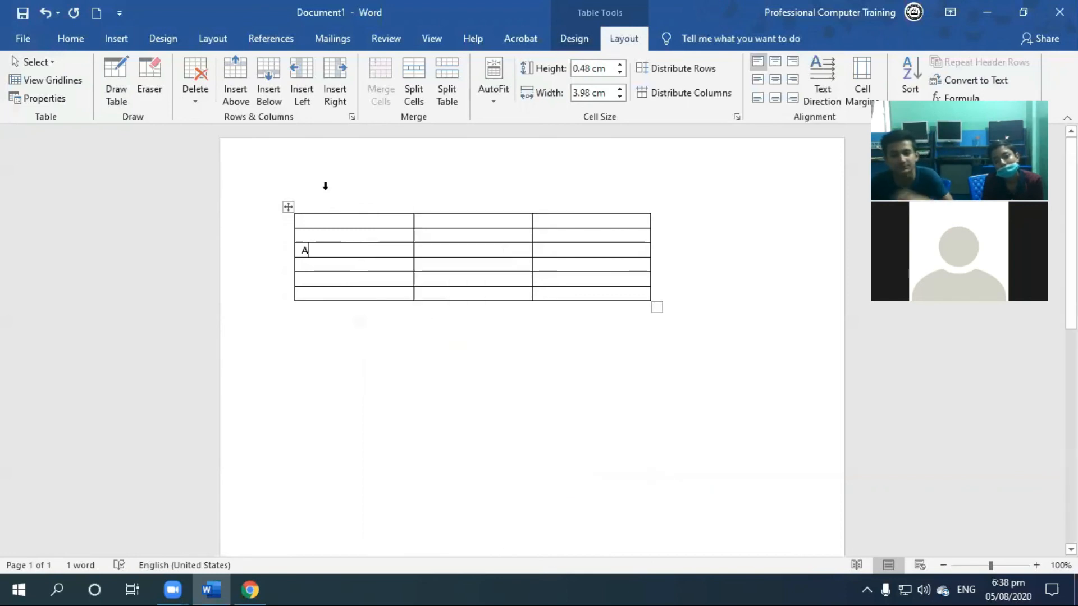
{"action": "left_click", "coordinate": [298, 76]}
{"action": "left_click", "coordinate": [327, 76]}
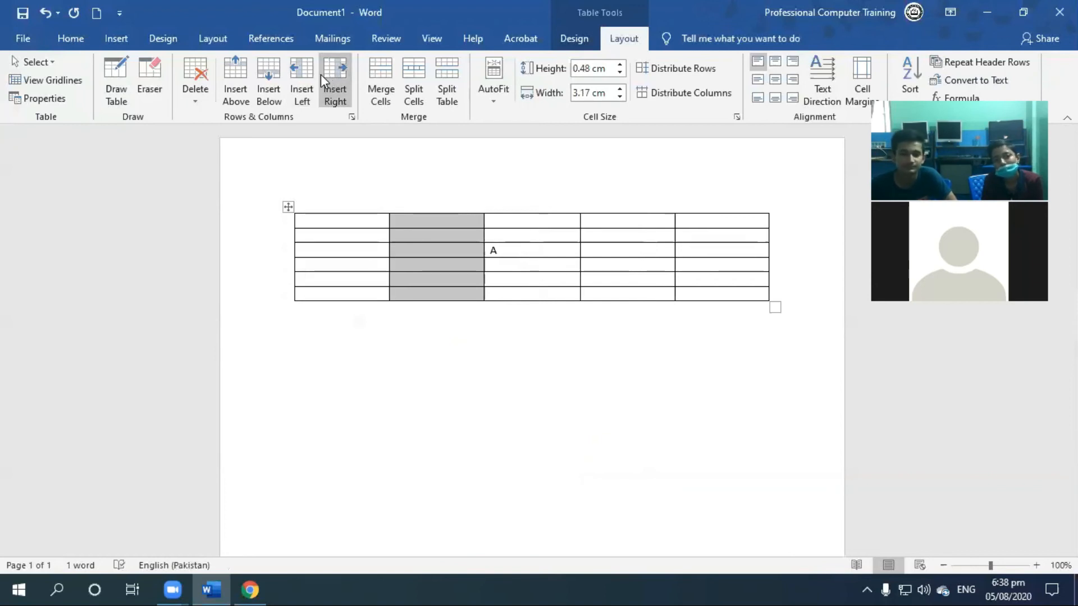
{"action": "right_click", "coordinate": [447, 229]}
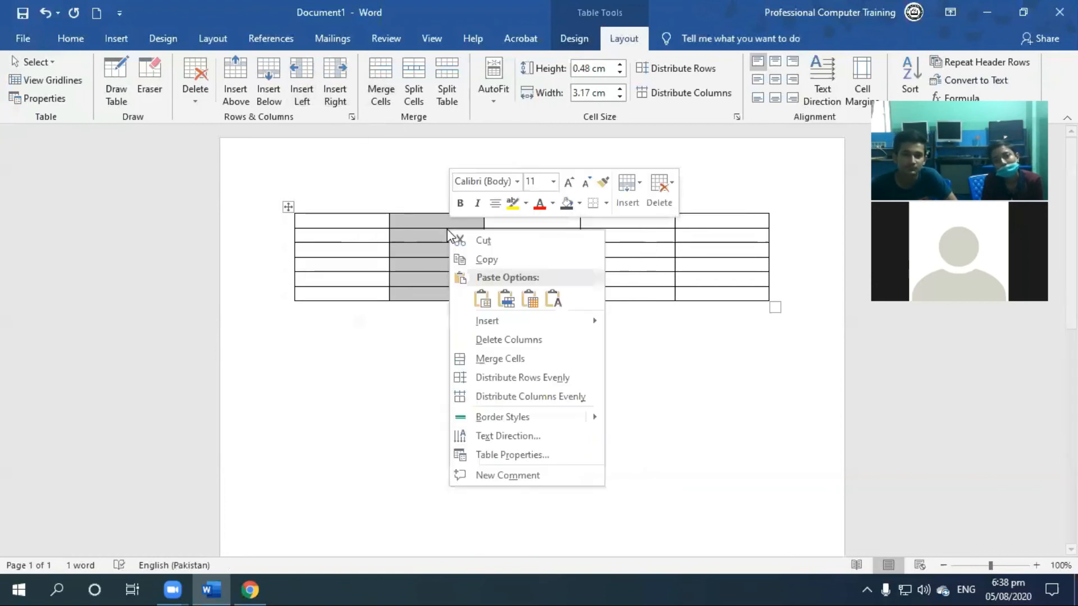
{"action": "mouse_move", "coordinate": [589, 317]}
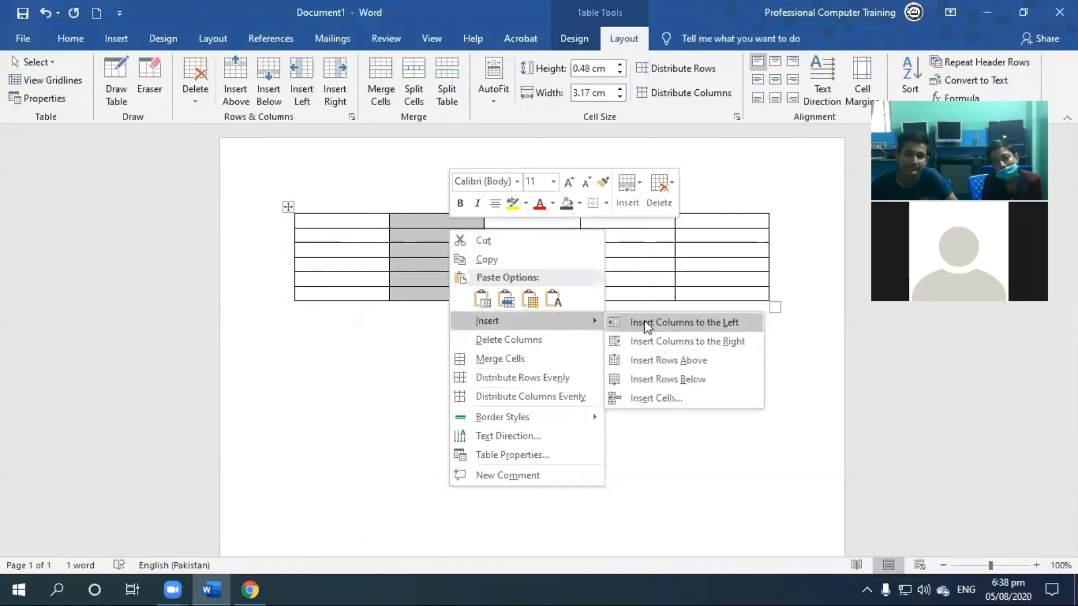
{"action": "left_click", "coordinate": [423, 191]}
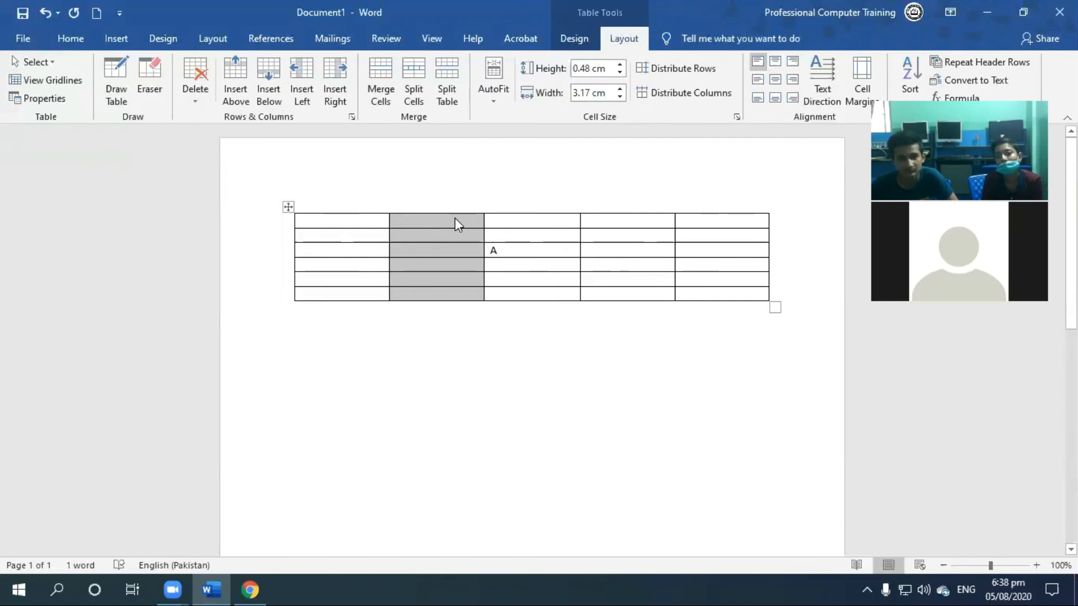
{"action": "left_click", "coordinate": [10, 582]}
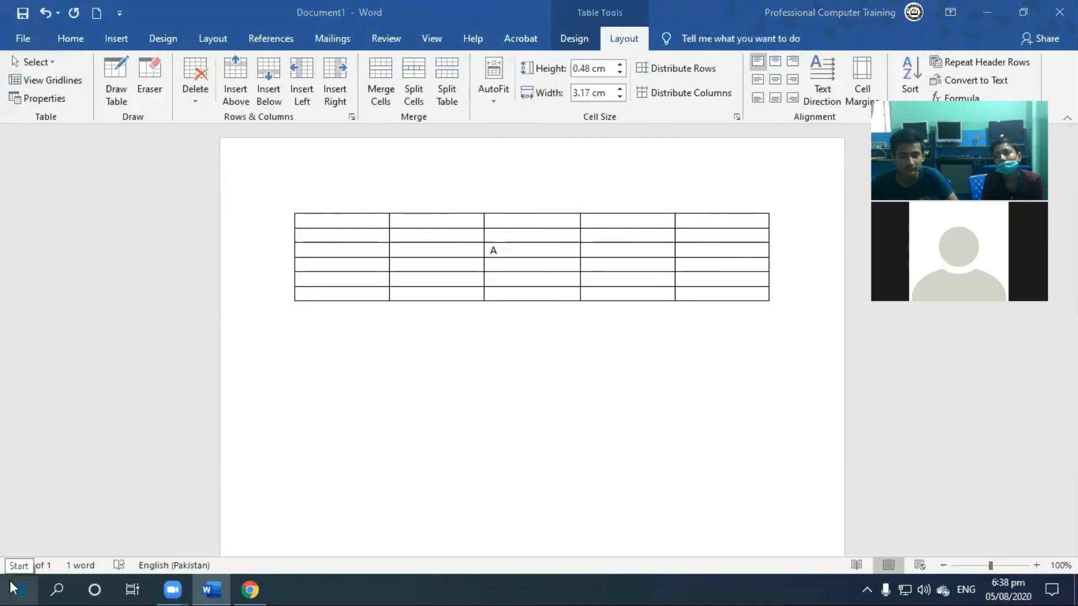
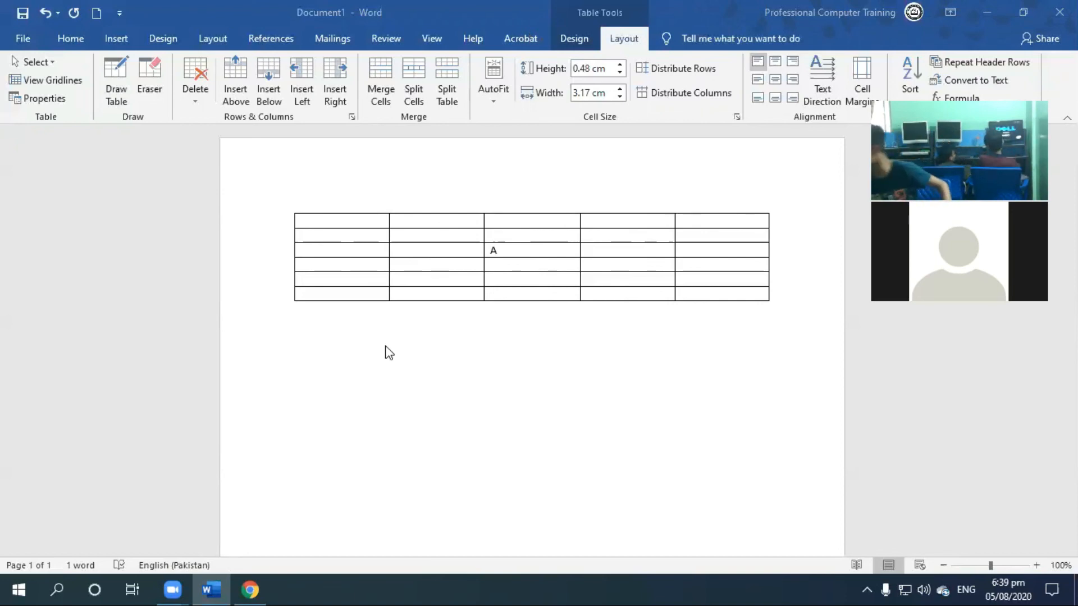
Step: Create a new blank document and apply the running black cat art page border to the whole document
{"action": "key", "text": "ctrl+n"}
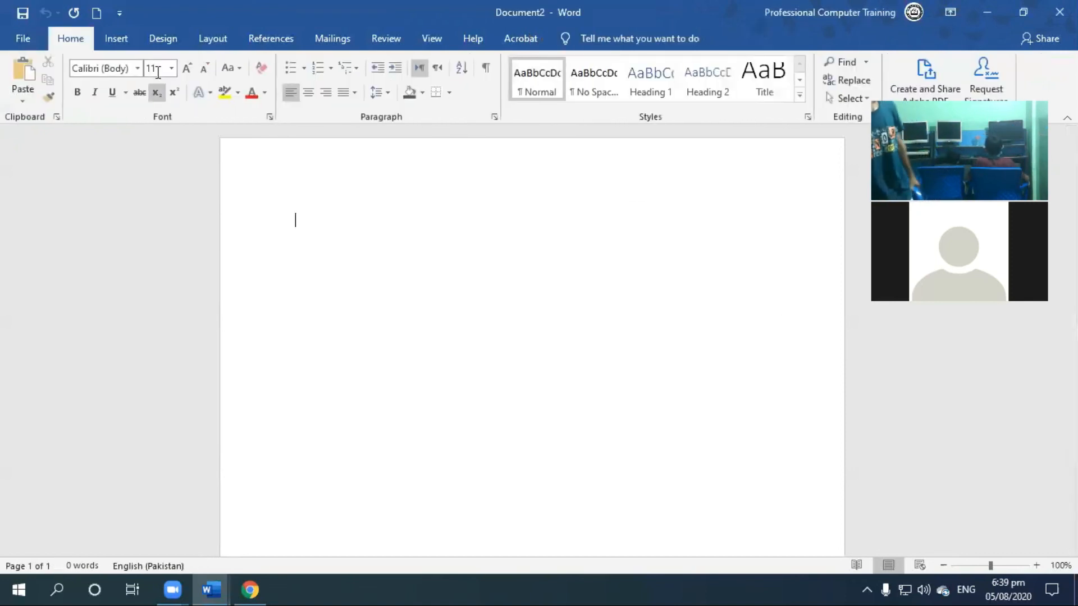
{"action": "left_click", "coordinate": [168, 43]}
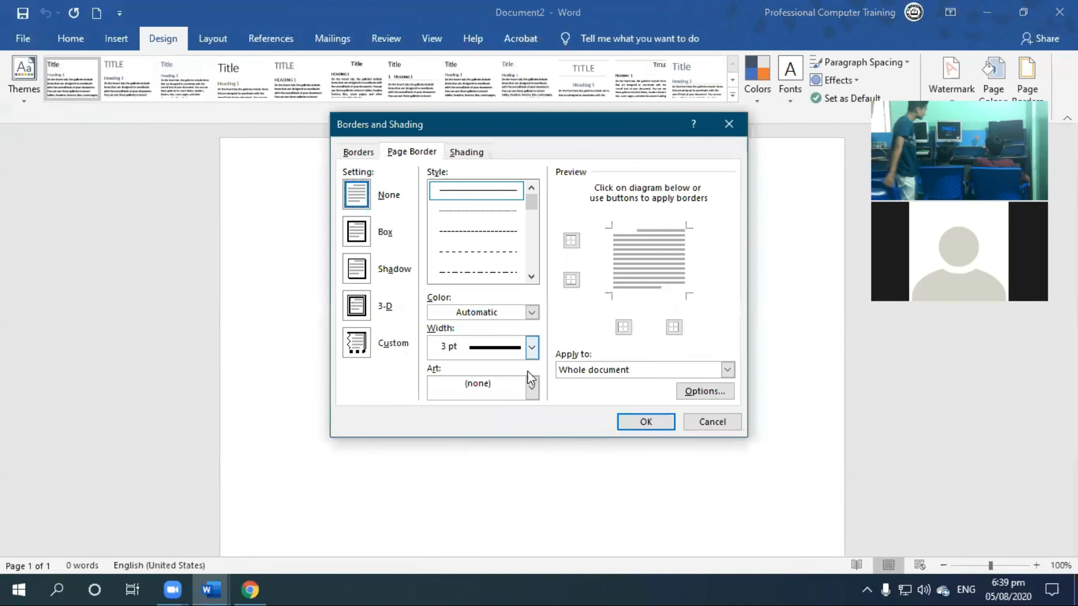
{"action": "left_click", "coordinate": [531, 387]}
{"action": "left_click", "coordinate": [533, 434]}
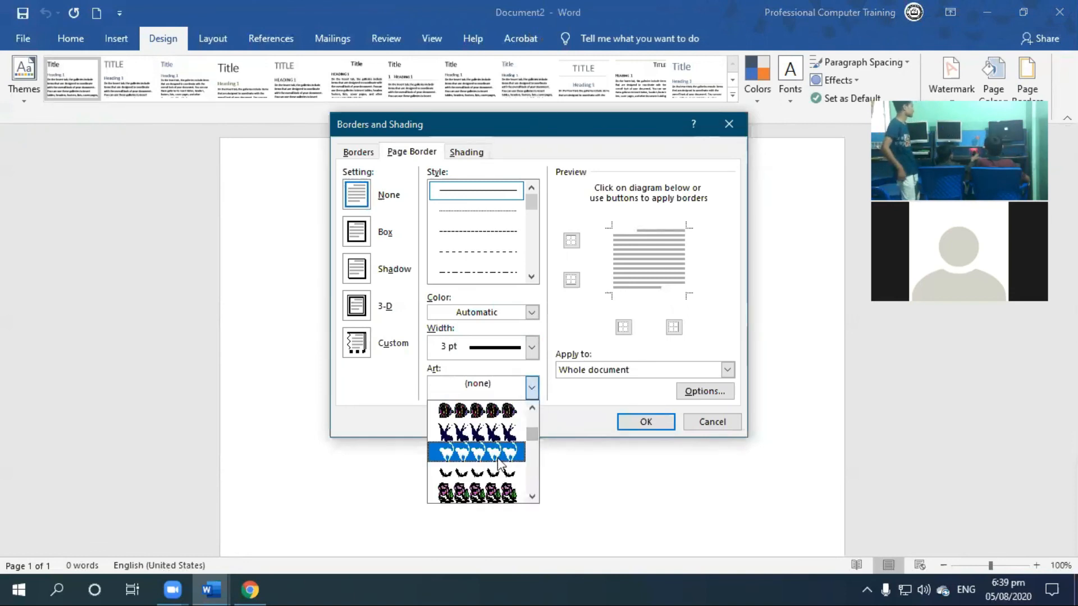
{"action": "left_click", "coordinate": [496, 453]}
{"action": "left_click", "coordinate": [646, 421]}
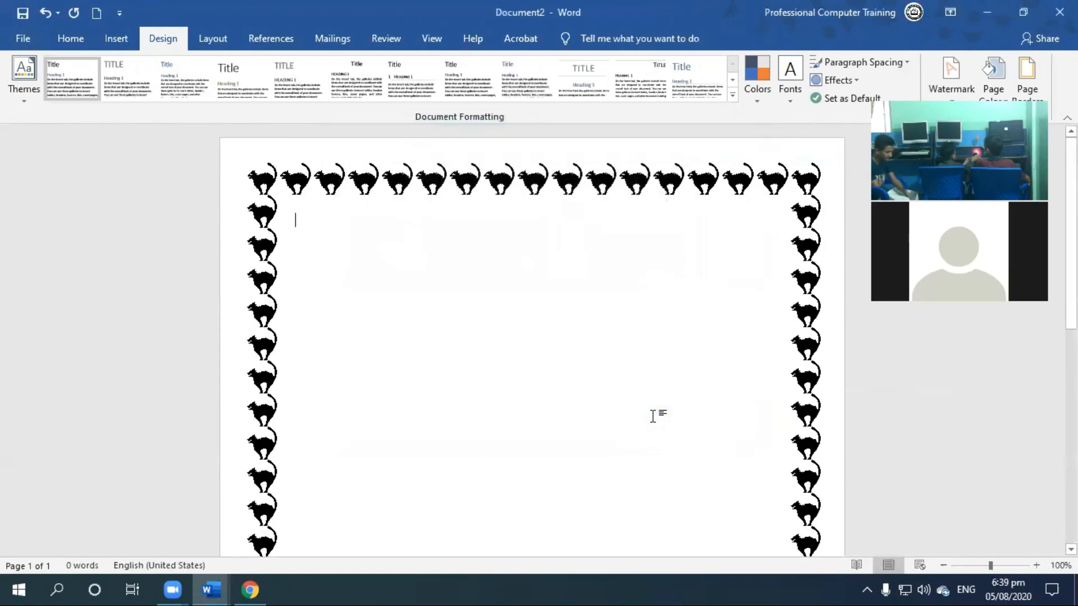
Step: Set the document's paper size to A4 (21 cm x 29.7 cm)
{"action": "left_click", "coordinate": [213, 38]}
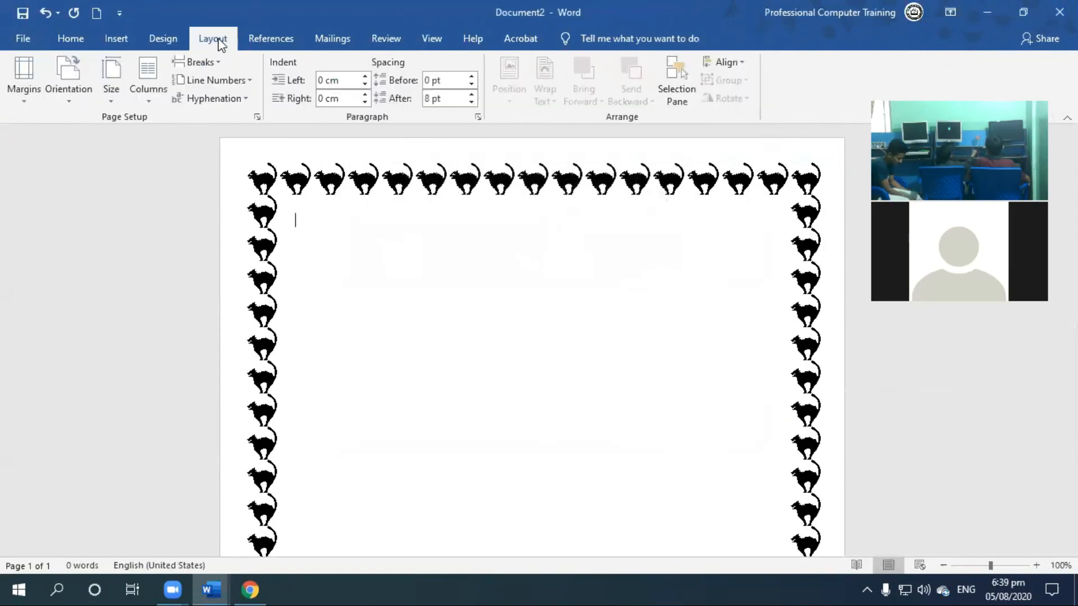
{"action": "left_click", "coordinate": [111, 81]}
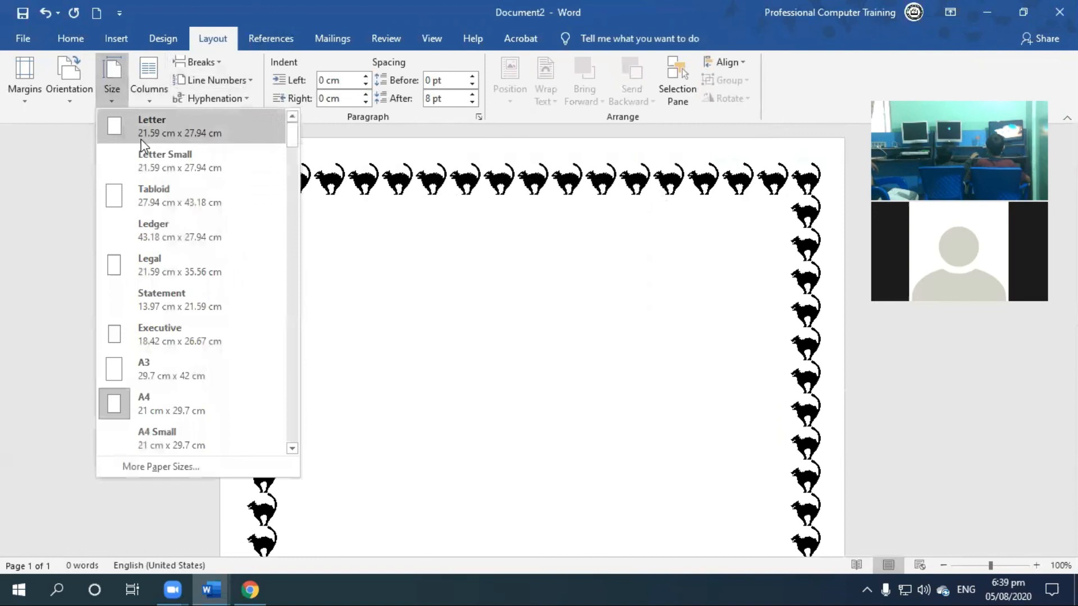
{"action": "left_click", "coordinate": [176, 412]}
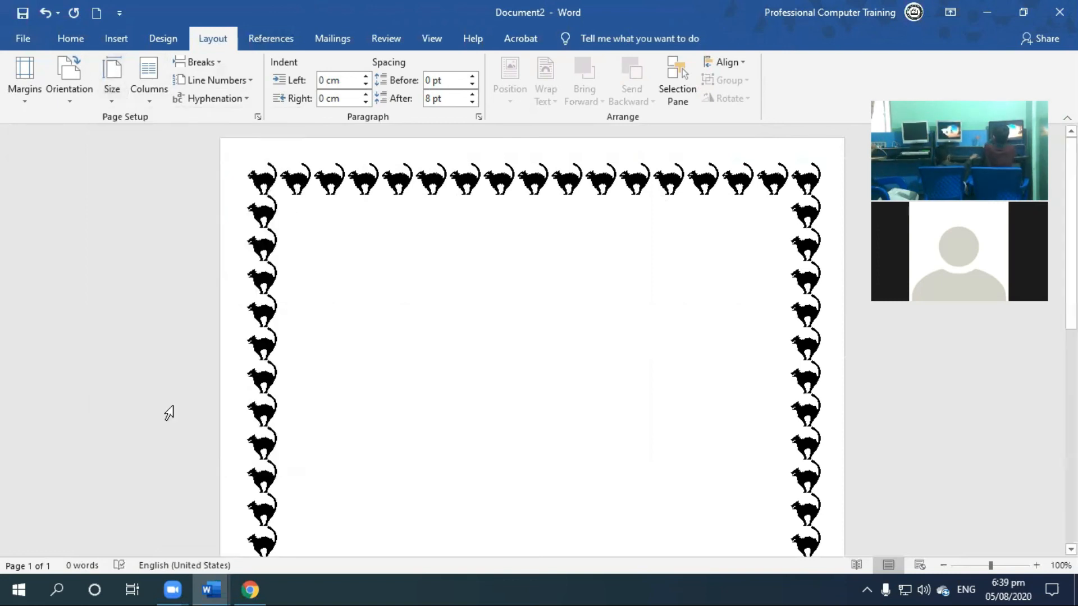
Step: Open the print settings and check the available paper sizes and the properties of the ABS PDF Driver v400 printer
{"action": "key", "text": "ctrl+p"}
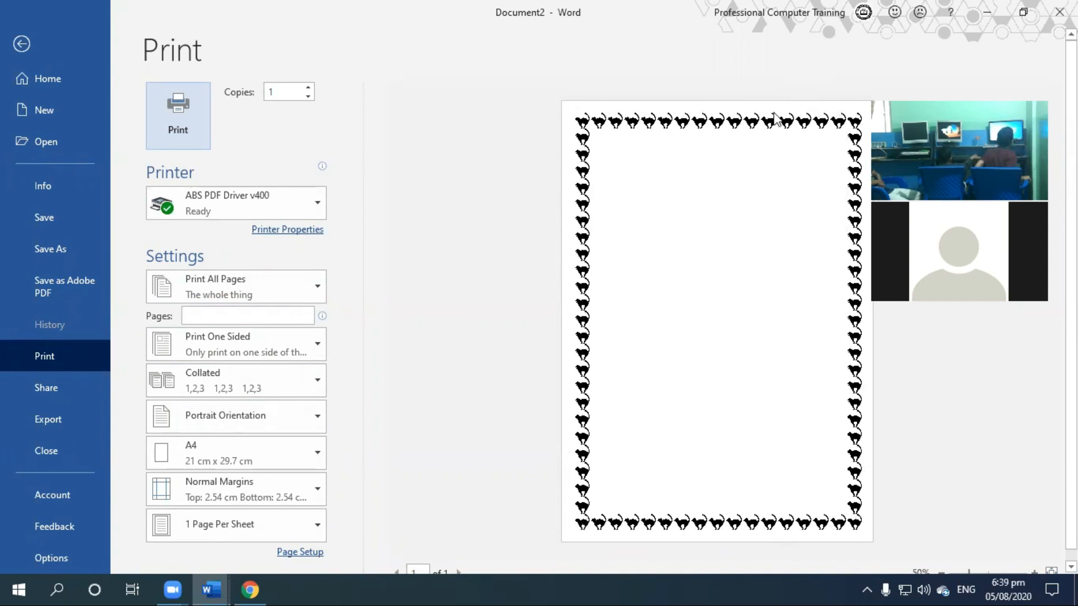
{"action": "left_click", "coordinate": [243, 448]}
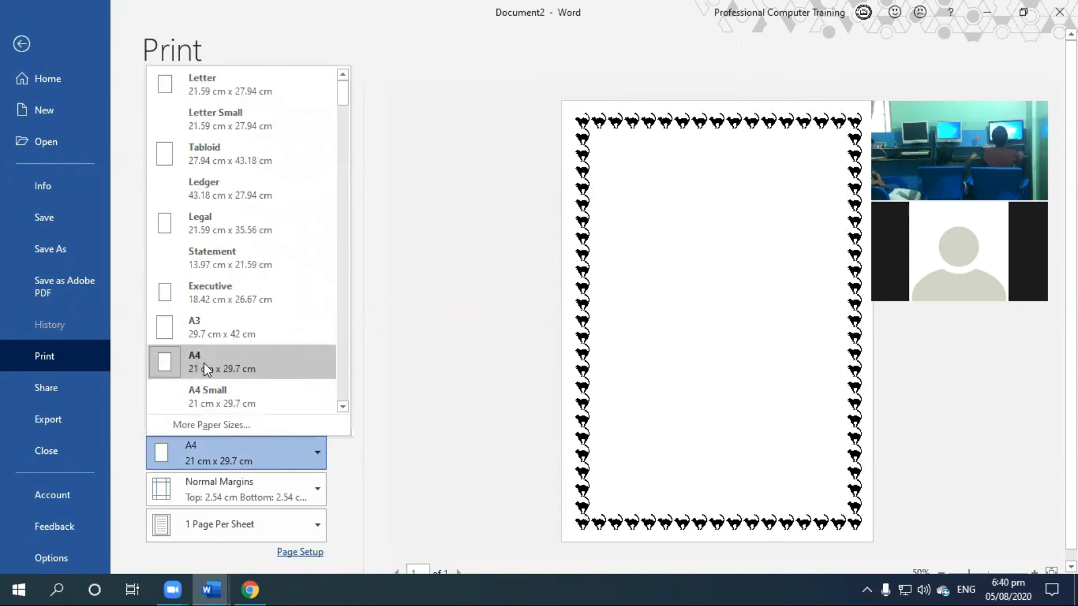
{"action": "left_click", "coordinate": [416, 368]}
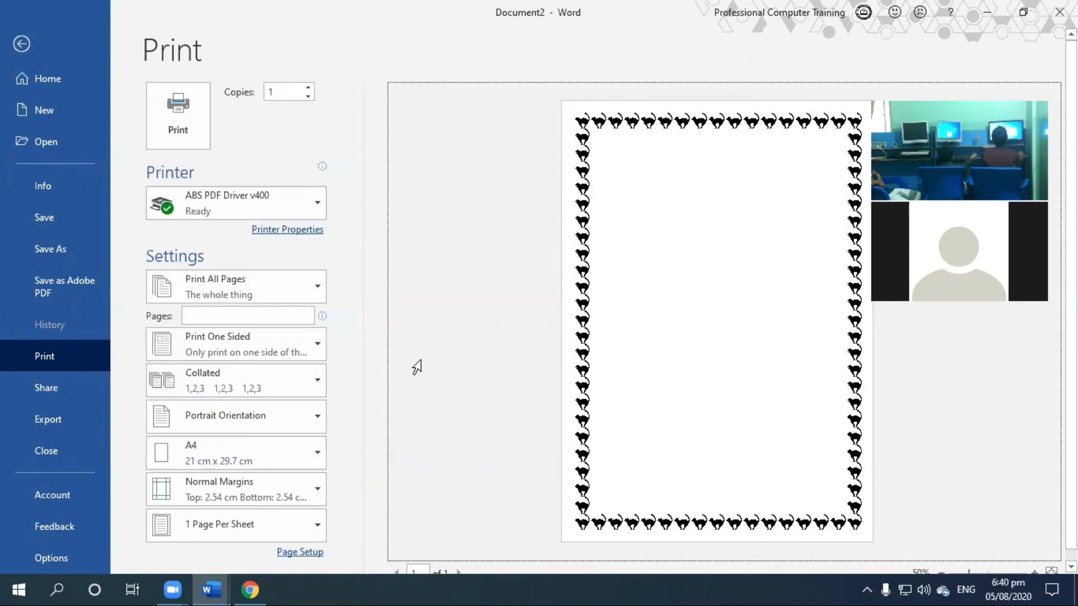
{"action": "left_click", "coordinate": [285, 235]}
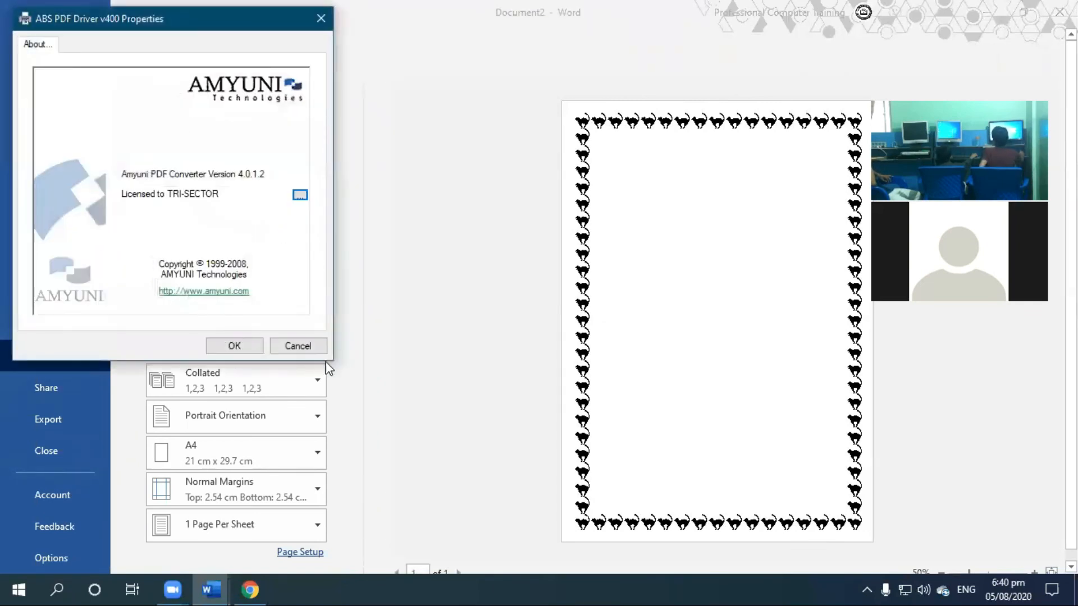
{"action": "left_click", "coordinate": [293, 342]}
Step: Select Adobe PDF as the printer and open its printer properties
{"action": "left_click", "coordinate": [292, 202]}
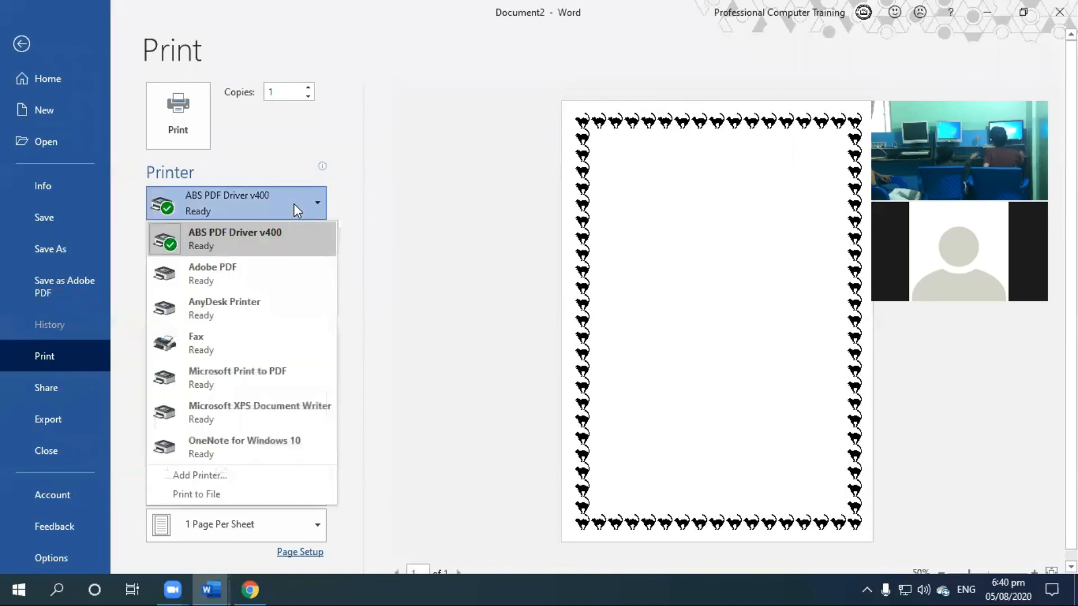
{"action": "left_click", "coordinate": [280, 268]}
{"action": "left_click", "coordinate": [301, 235]}
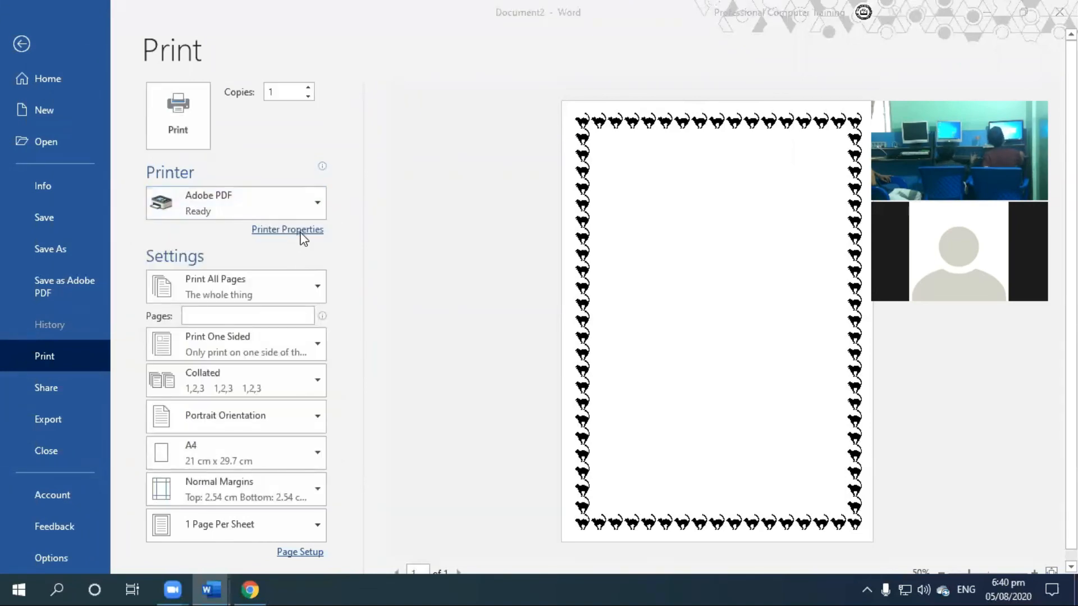
Step: Try the Letter paper size in the Adobe PDF advanced layout options, switch back to A4, and cancel out to the document
{"action": "left_click_drag", "start_coordinate": [324, 22], "coordinate": [614, 125]}
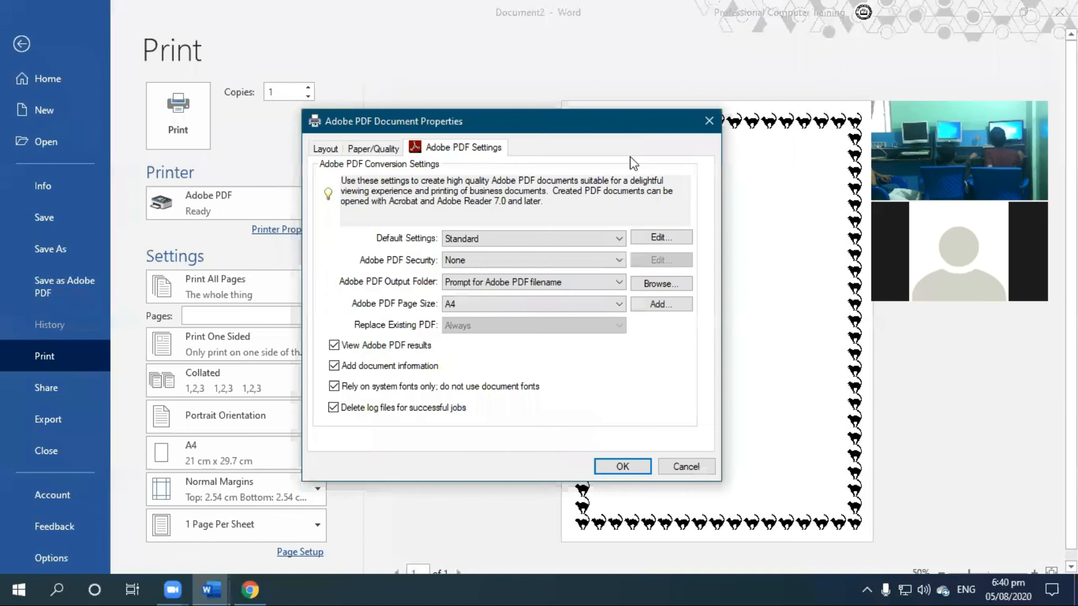
{"action": "left_click", "coordinate": [326, 148]}
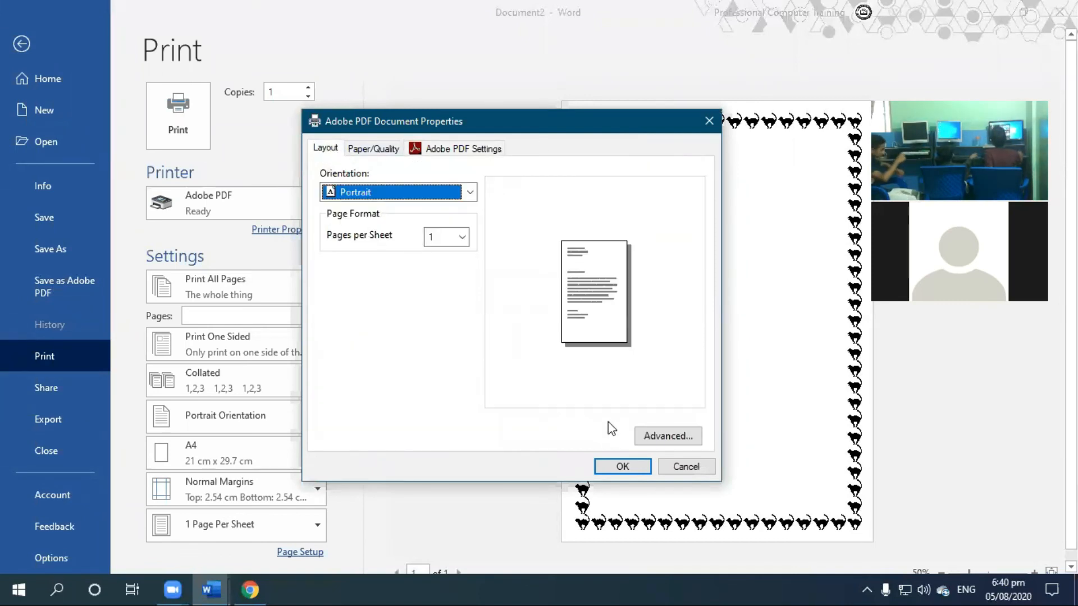
{"action": "left_click", "coordinate": [663, 439]}
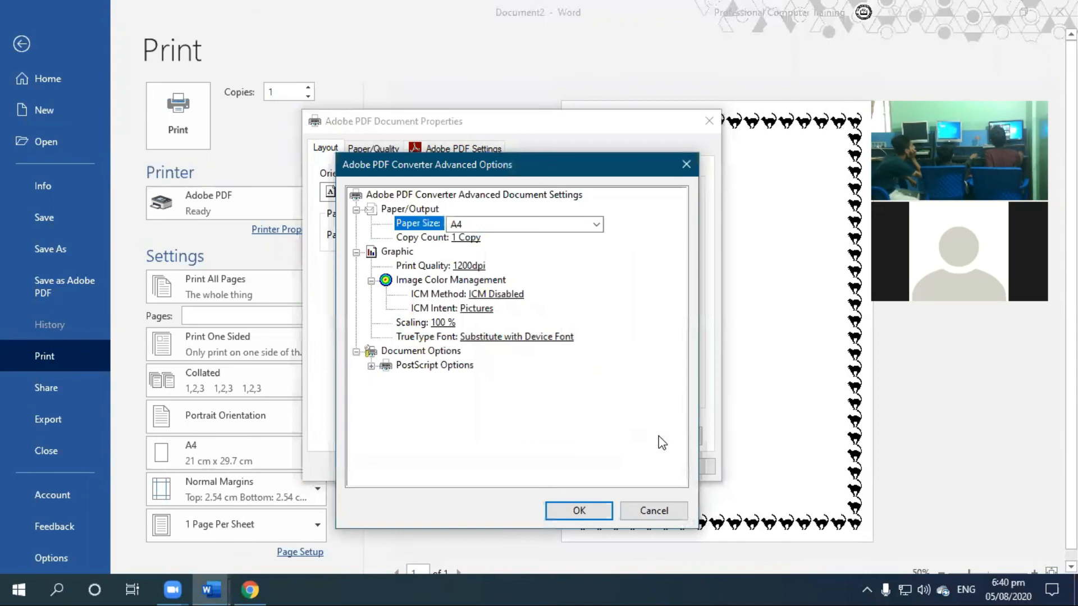
{"action": "left_click", "coordinate": [480, 224]}
{"action": "left_click", "coordinate": [480, 9]}
{"action": "left_click", "coordinate": [502, 224]}
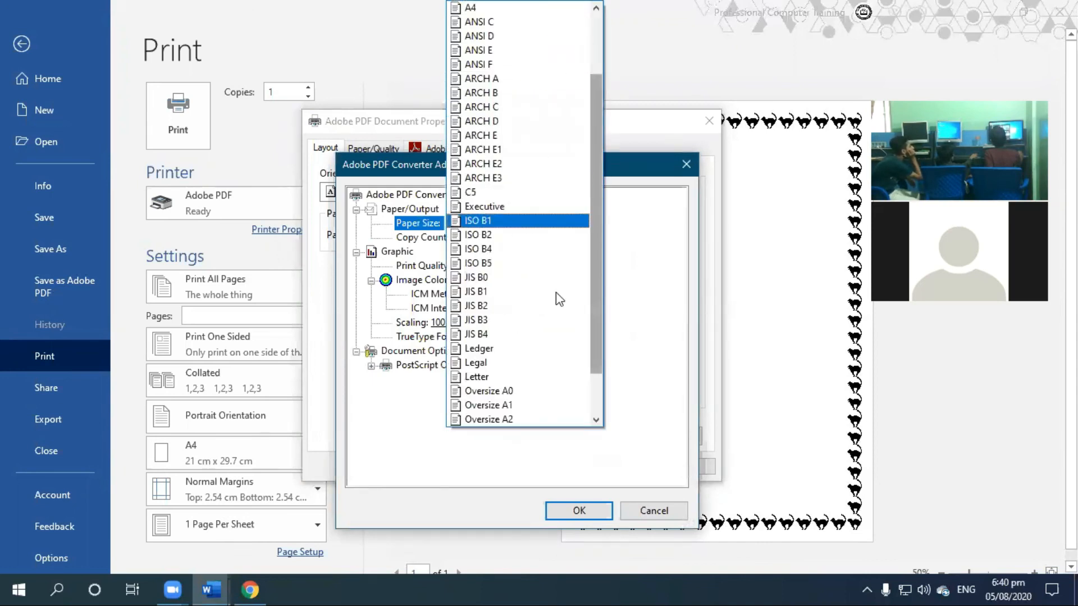
{"action": "left_click", "coordinate": [517, 378]}
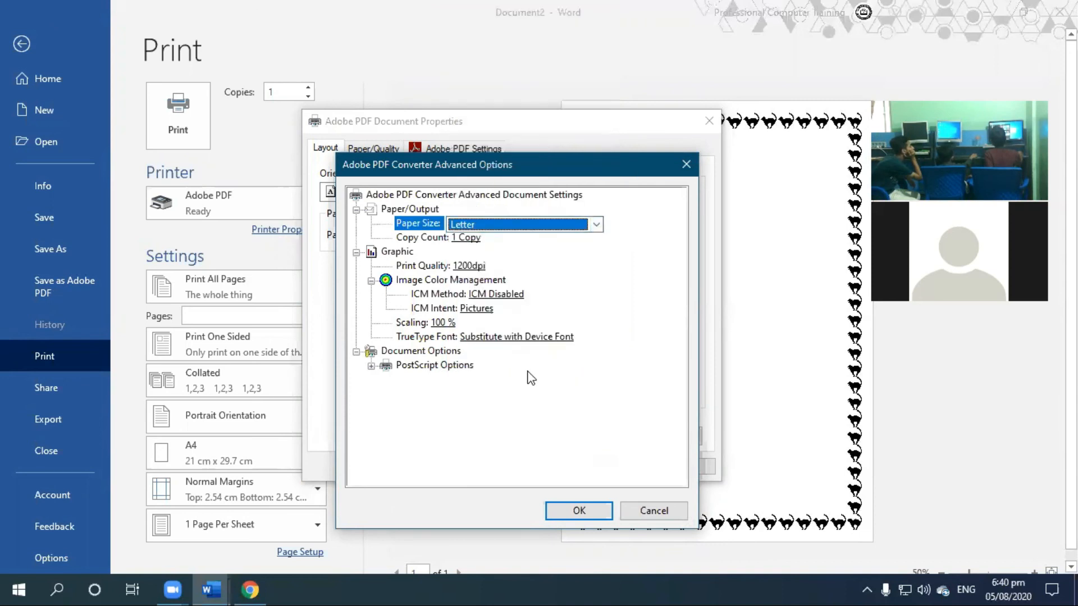
{"action": "left_click", "coordinate": [531, 224]}
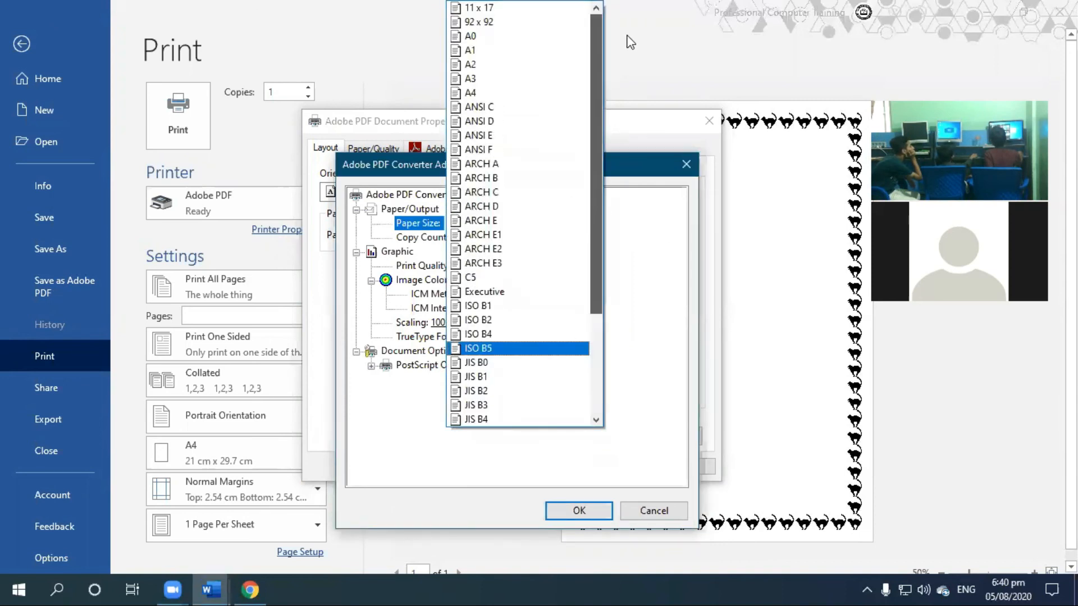
{"action": "left_click", "coordinate": [534, 94]}
{"action": "left_click", "coordinate": [654, 512]}
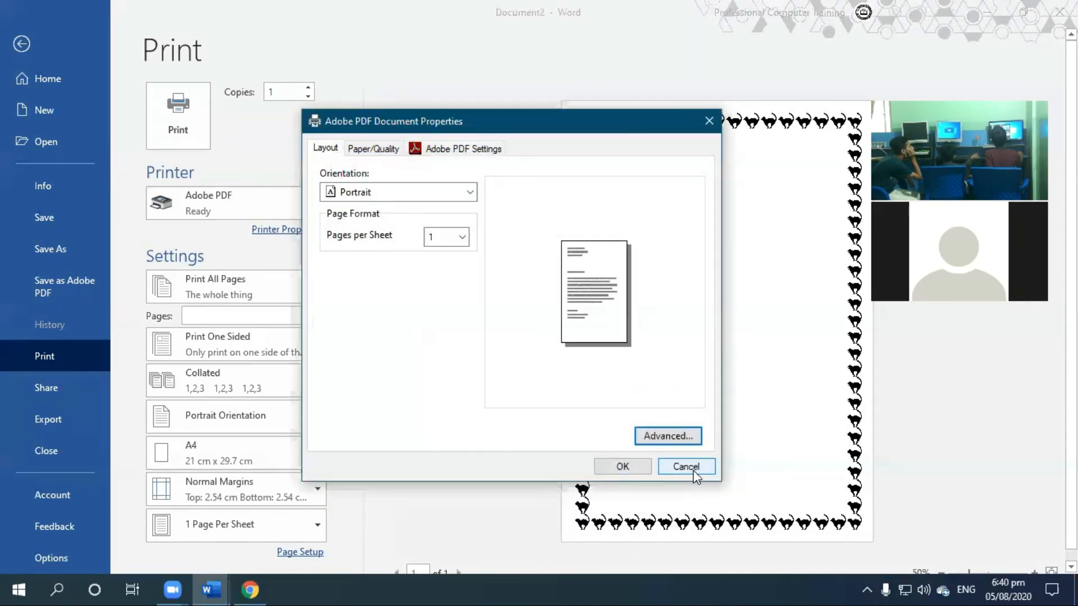
{"action": "left_click", "coordinate": [686, 466]}
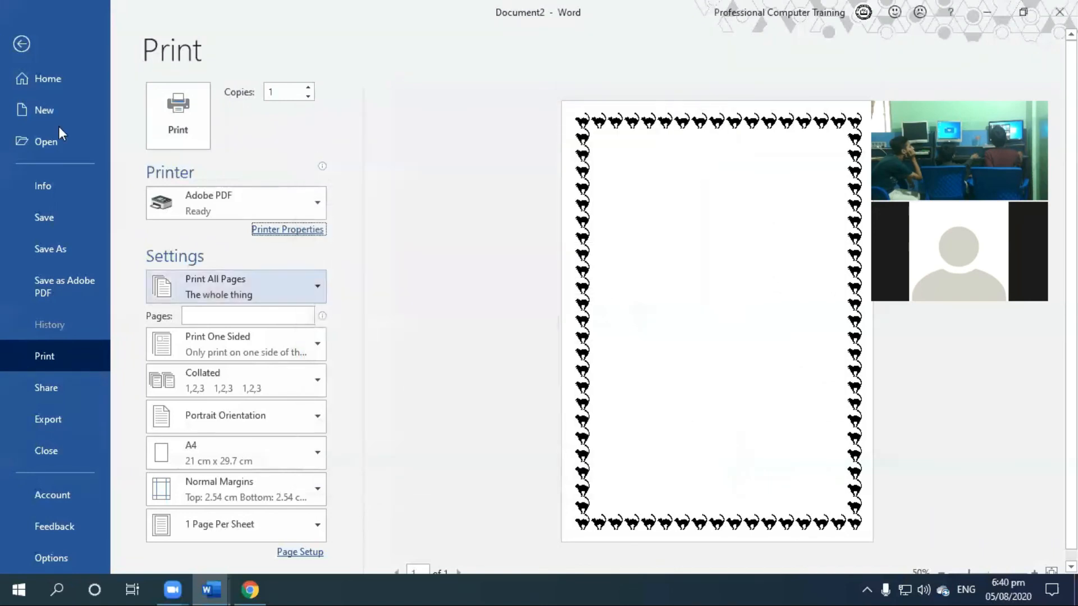
{"action": "left_click", "coordinate": [23, 43]}
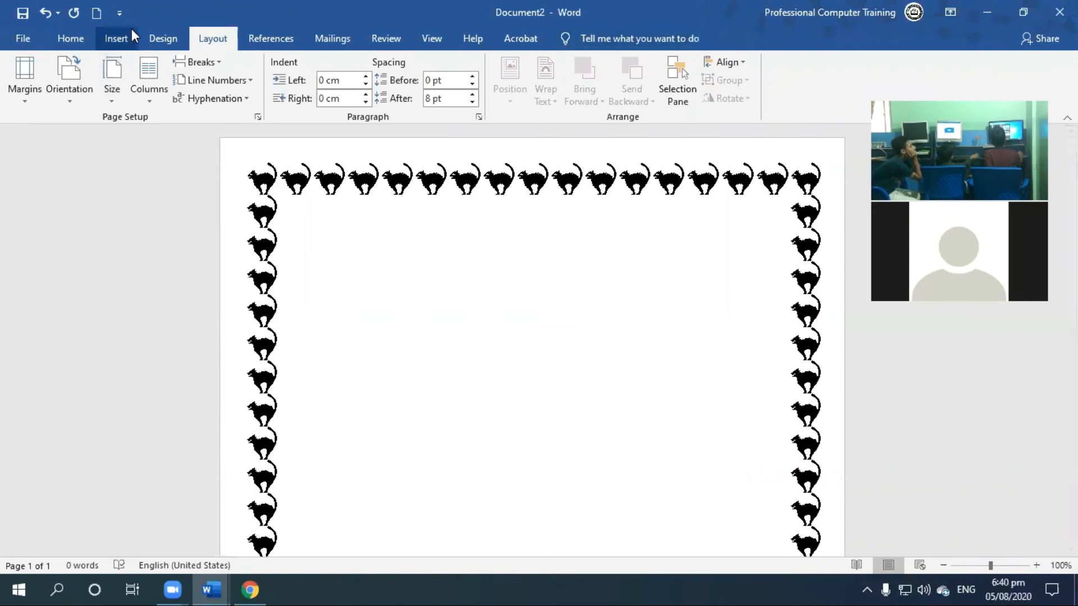
Step: Open the page border's margin options and try a bottom margin of 19 pt
{"action": "left_click", "coordinate": [146, 35]}
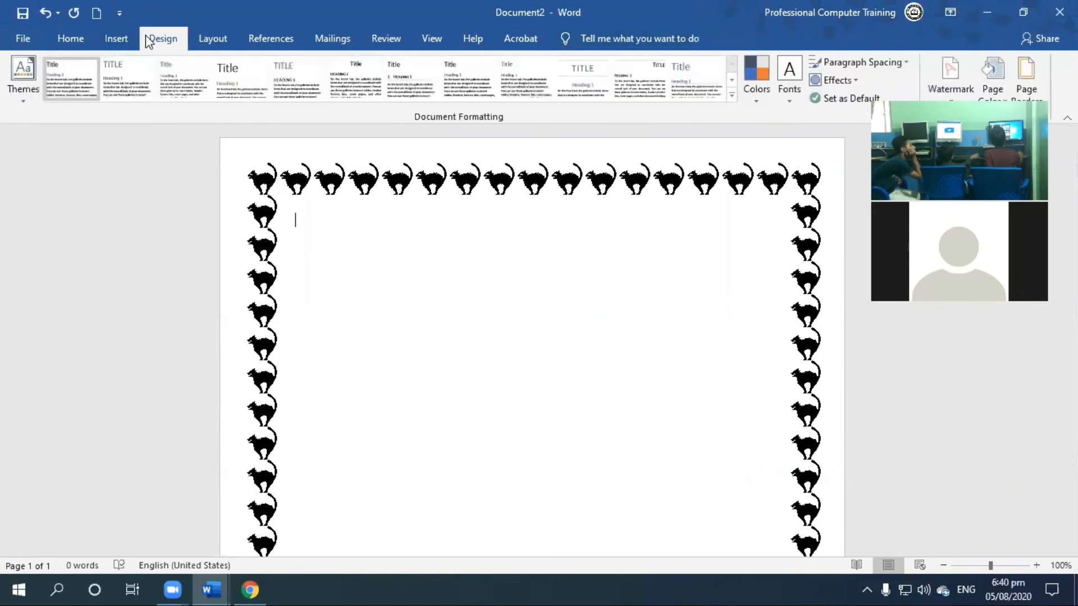
{"action": "left_click", "coordinate": [1025, 72]}
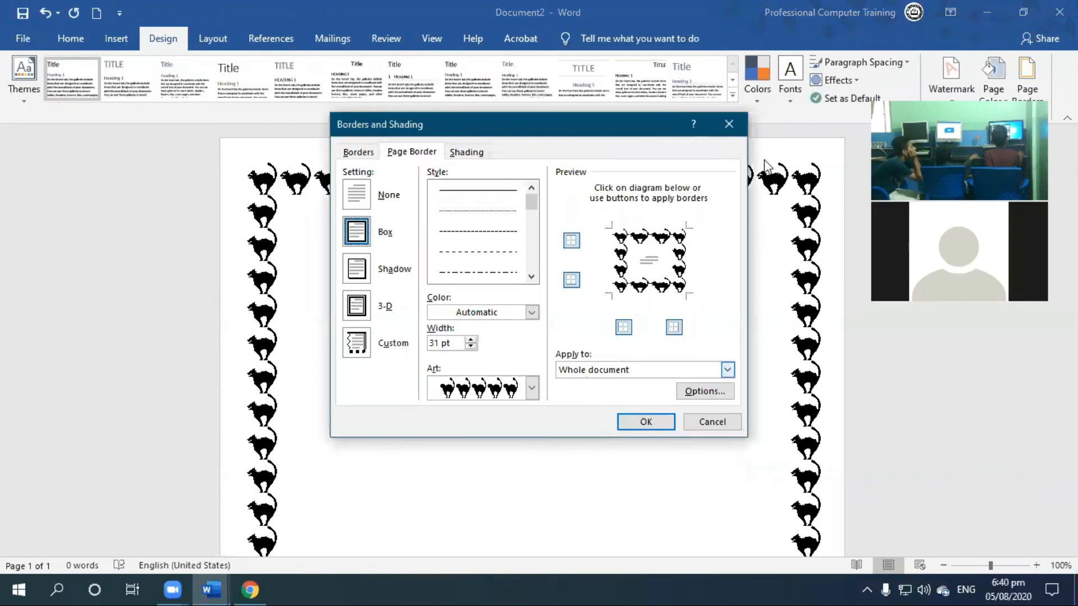
{"action": "left_click", "coordinate": [704, 390]}
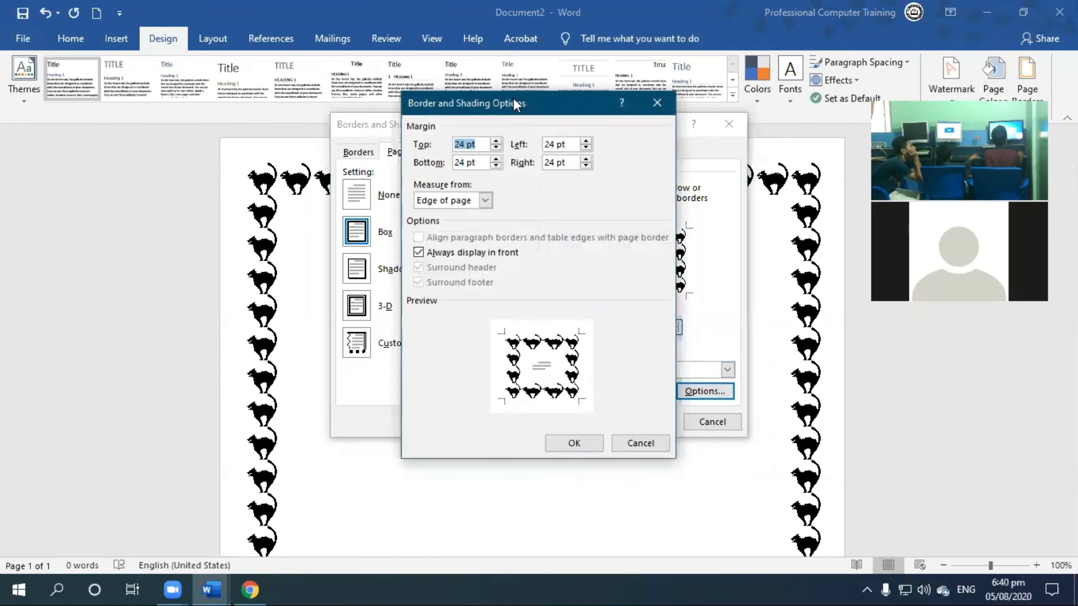
{"action": "left_click_drag", "start_coordinate": [514, 99], "coordinate": [576, 97]}
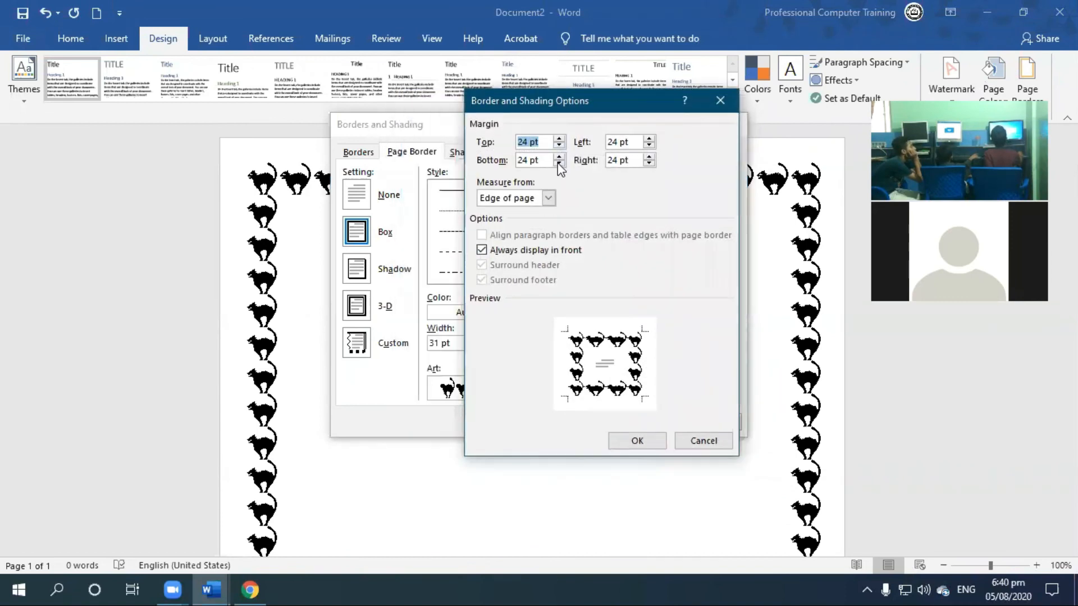
{"action": "left_click", "coordinate": [558, 164]}
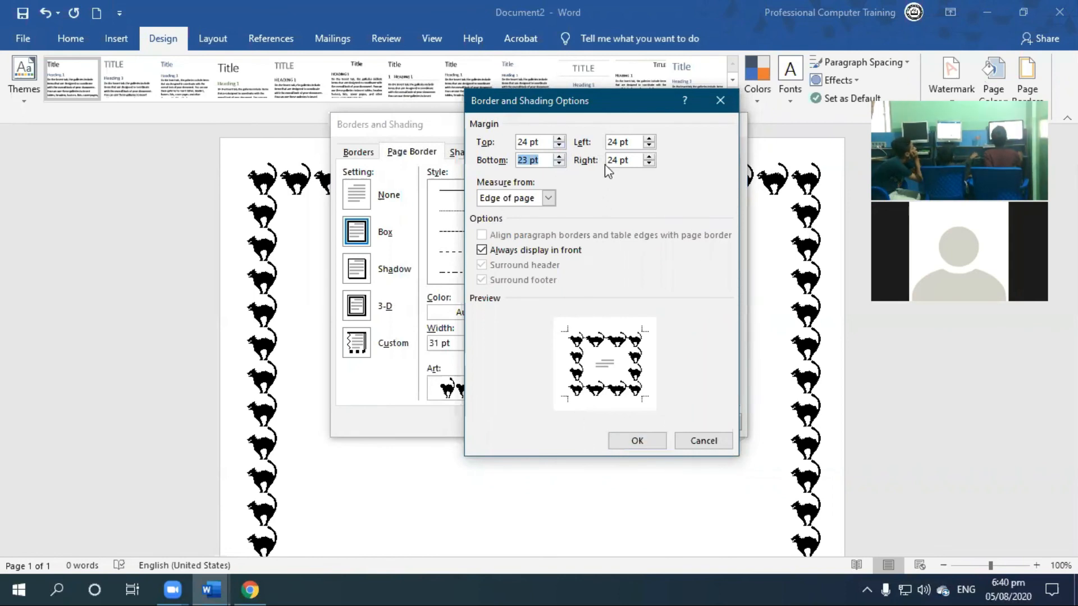
{"action": "left_click", "coordinate": [559, 157]}
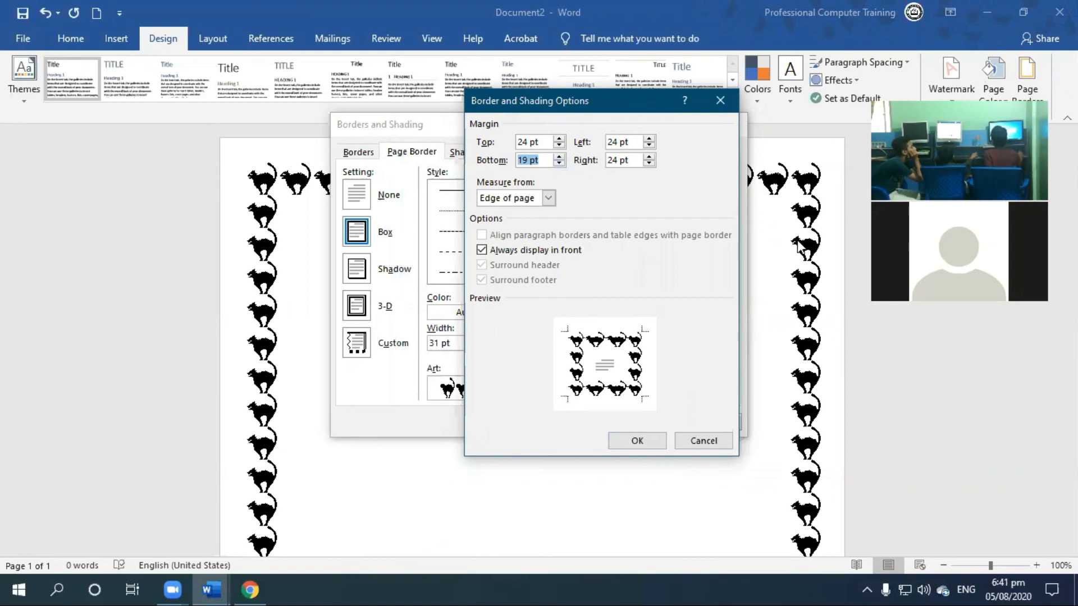
Step: Try measuring the page border margins from Text and from Edge of page, and cancel the border settings
{"action": "left_click", "coordinate": [518, 203]}
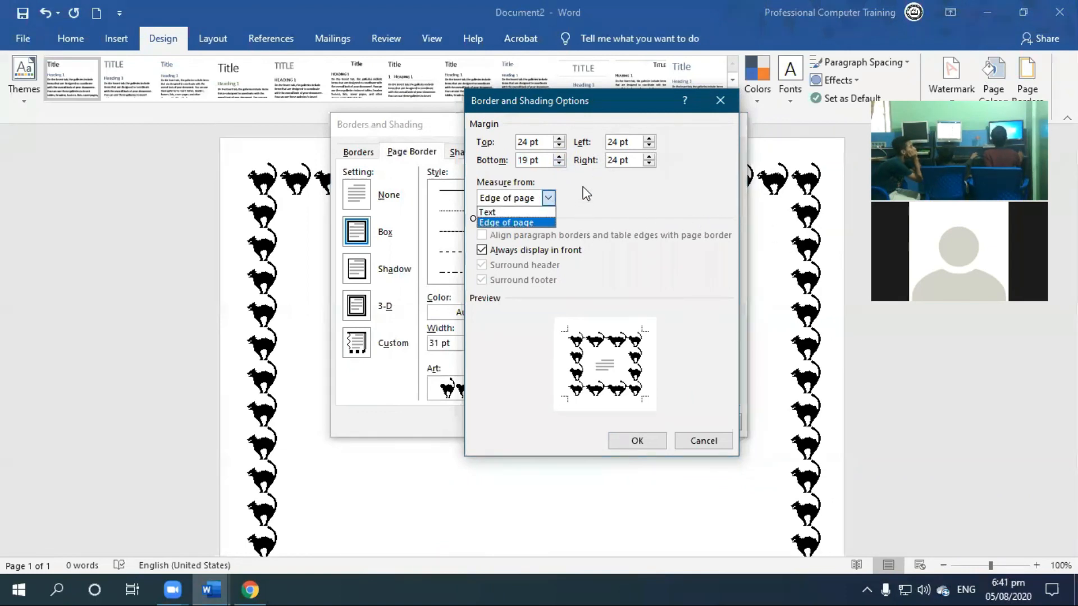
{"action": "left_click", "coordinate": [512, 213]}
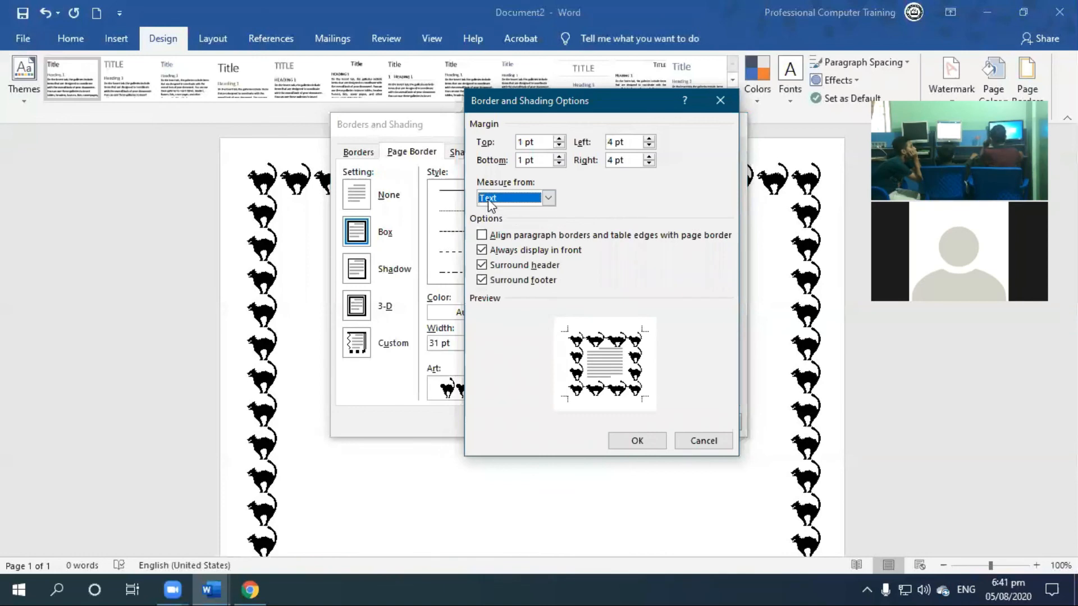
{"action": "left_click", "coordinate": [547, 198]}
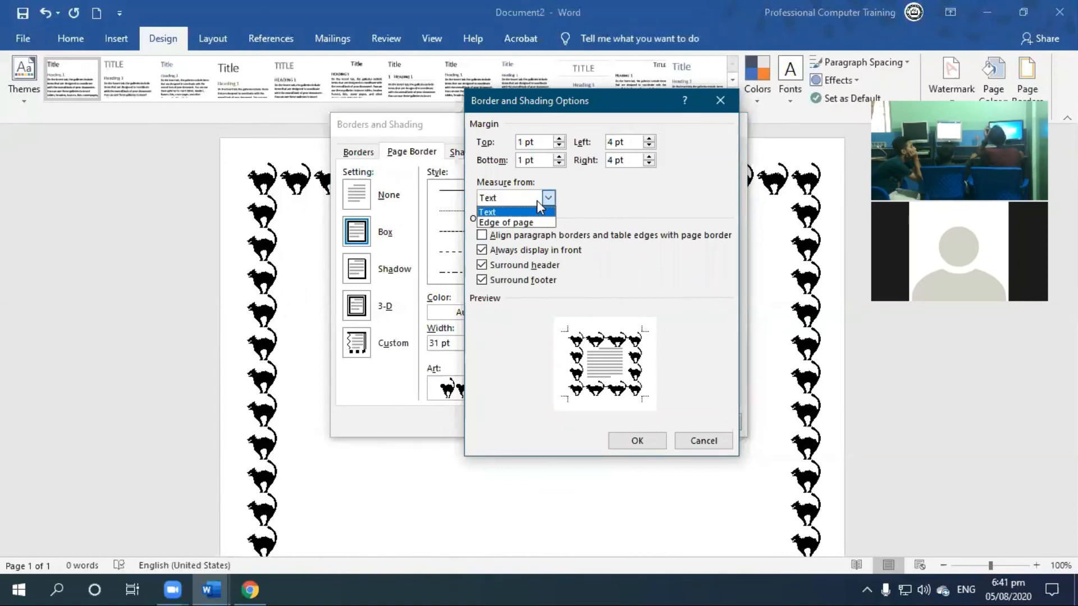
{"action": "left_click", "coordinate": [521, 224]}
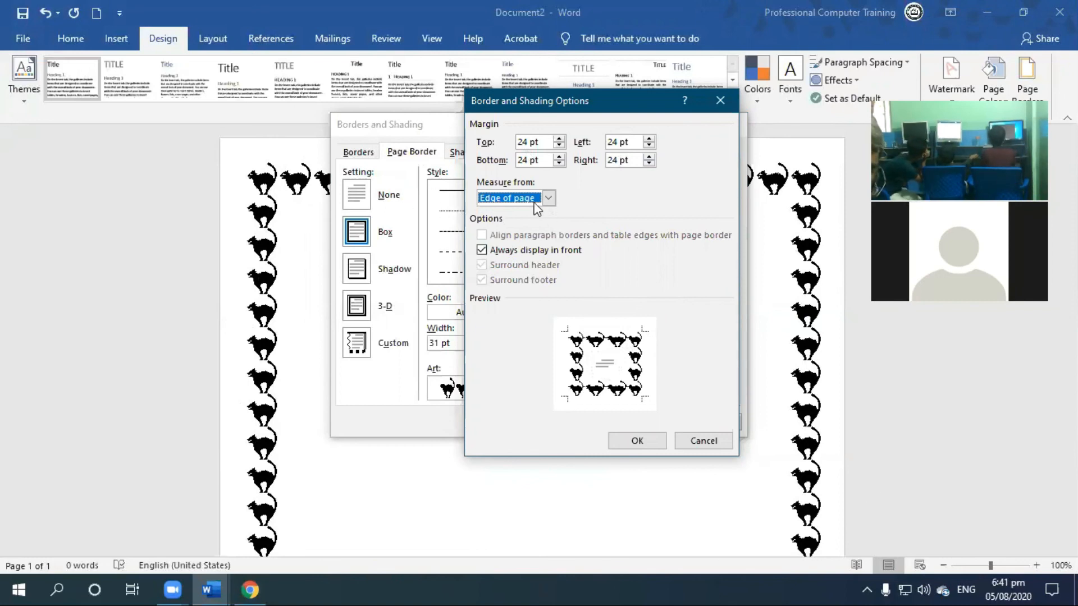
{"action": "left_click", "coordinate": [548, 198]}
{"action": "left_click", "coordinate": [513, 213]}
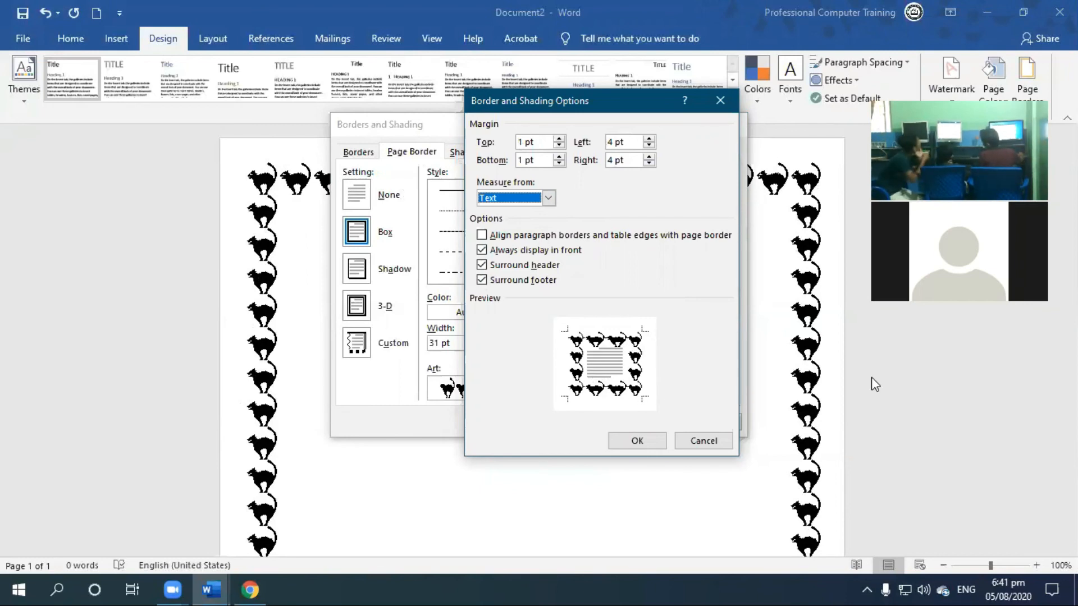
{"action": "left_click", "coordinate": [688, 438]}
{"action": "left_click", "coordinate": [688, 423]}
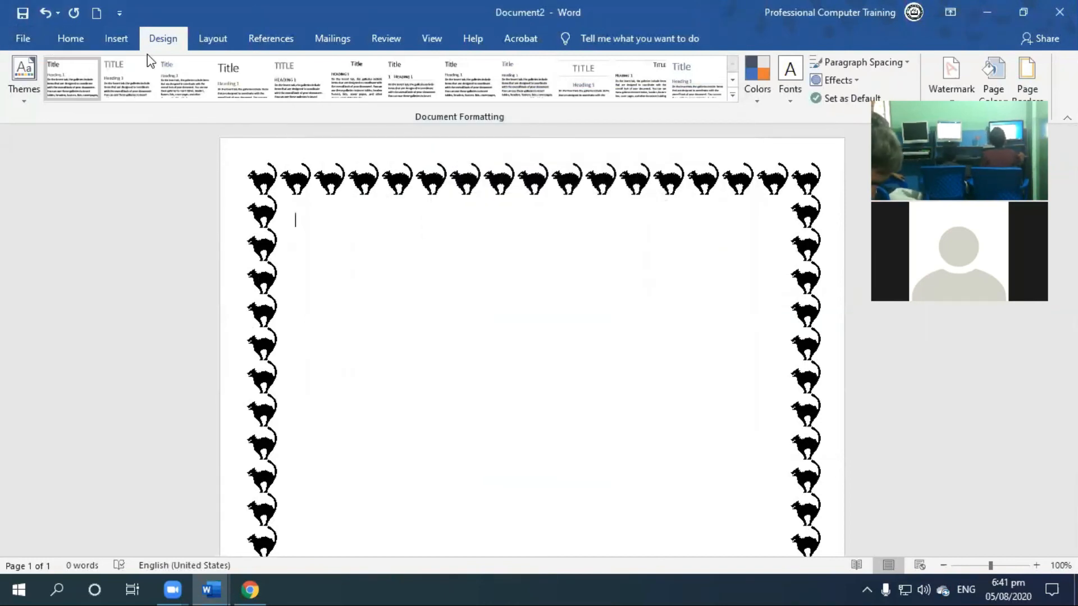
Step: Check the paper size choices in the Adobe PDF printer's advanced options without changing them, and return to the document
{"action": "key", "text": "ctrl+p"}
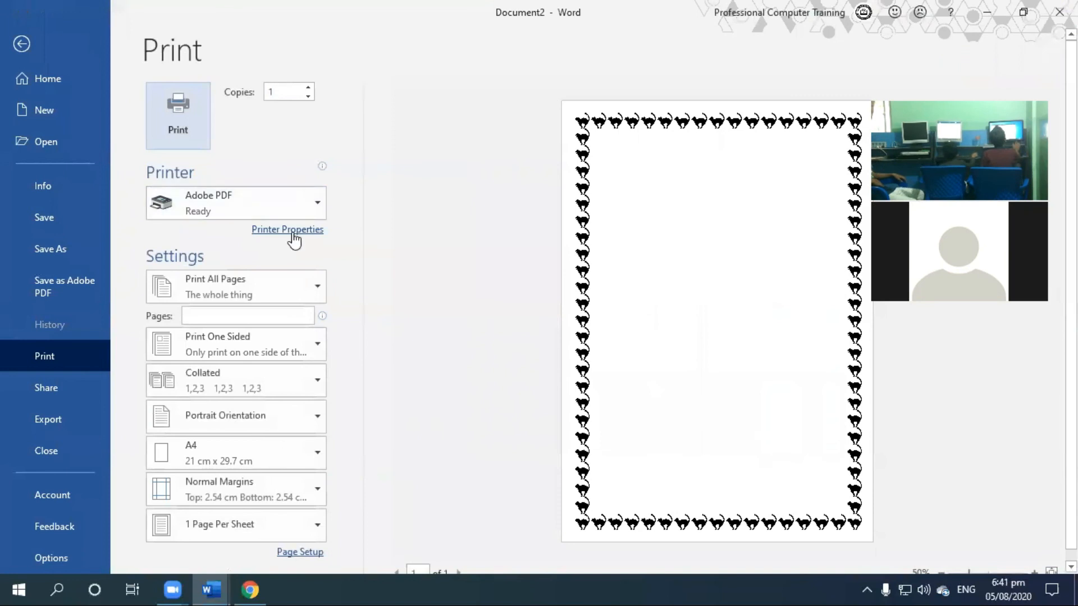
{"action": "left_click", "coordinate": [266, 235]}
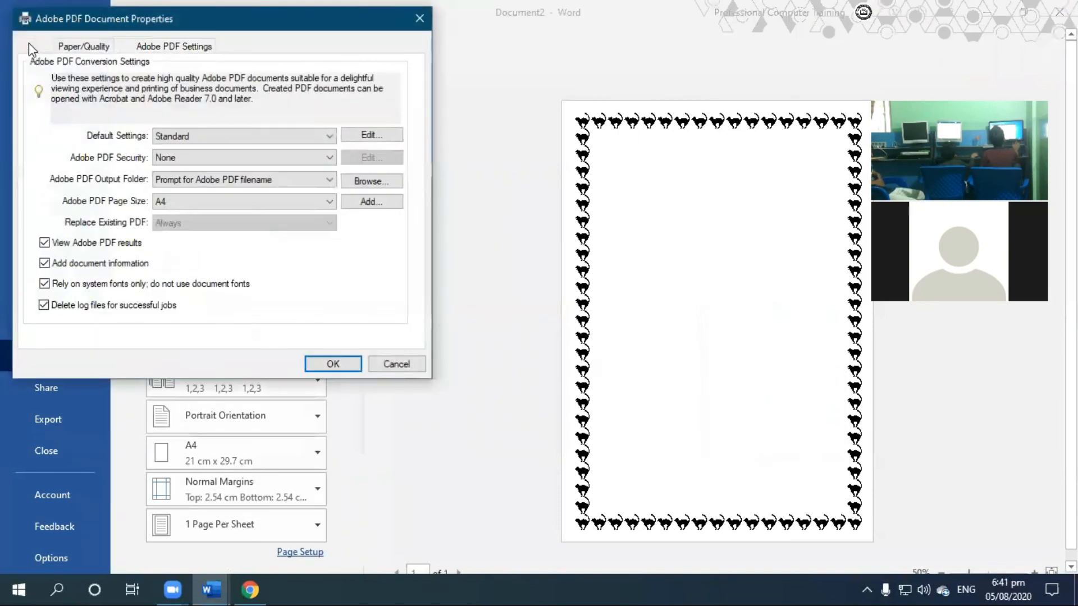
{"action": "left_click", "coordinate": [31, 45]}
{"action": "left_click", "coordinate": [361, 337]}
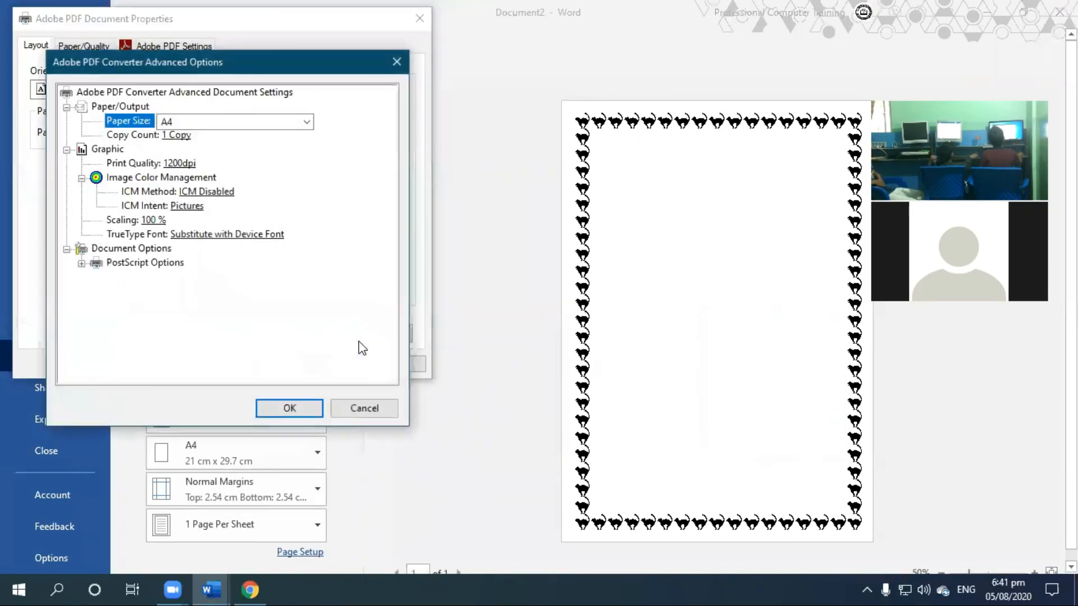
{"action": "left_click", "coordinate": [264, 123]}
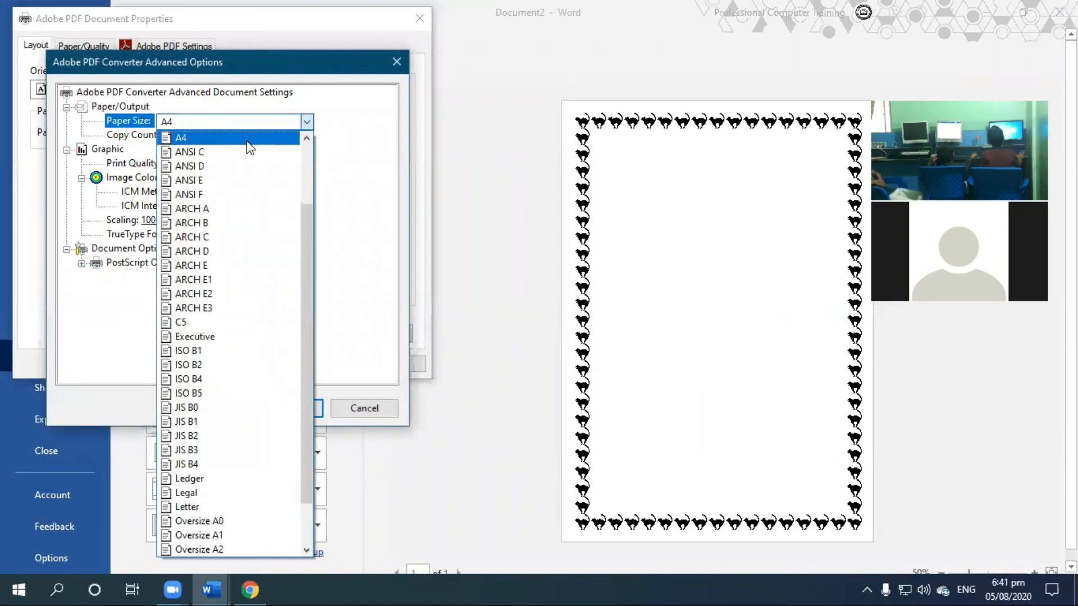
{"action": "left_click", "coordinate": [185, 135]}
{"action": "left_click", "coordinate": [372, 406]}
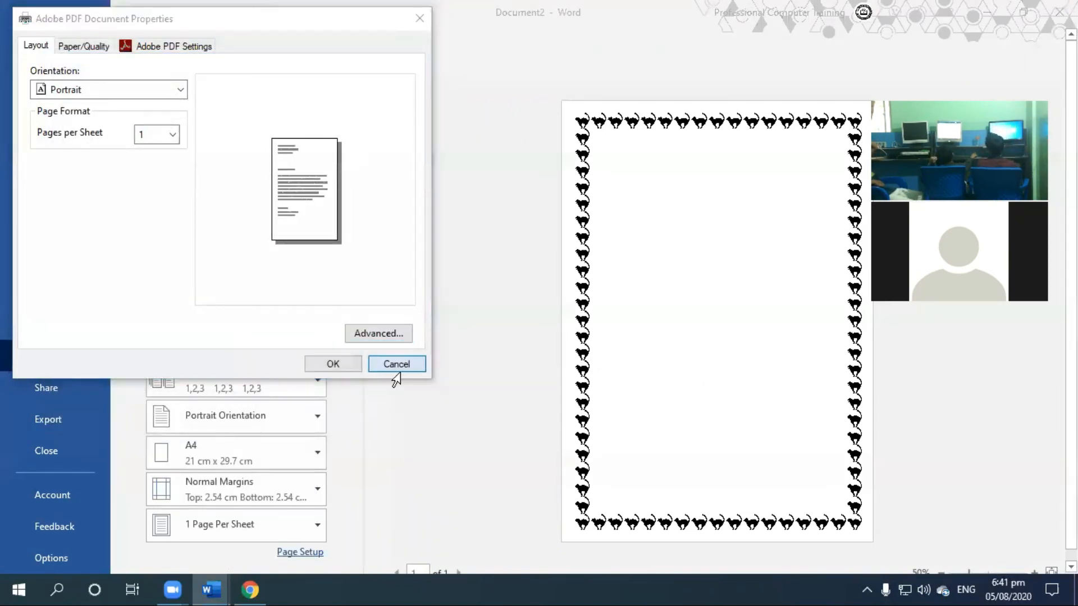
{"action": "left_click", "coordinate": [399, 363]}
{"action": "left_click", "coordinate": [34, 35]}
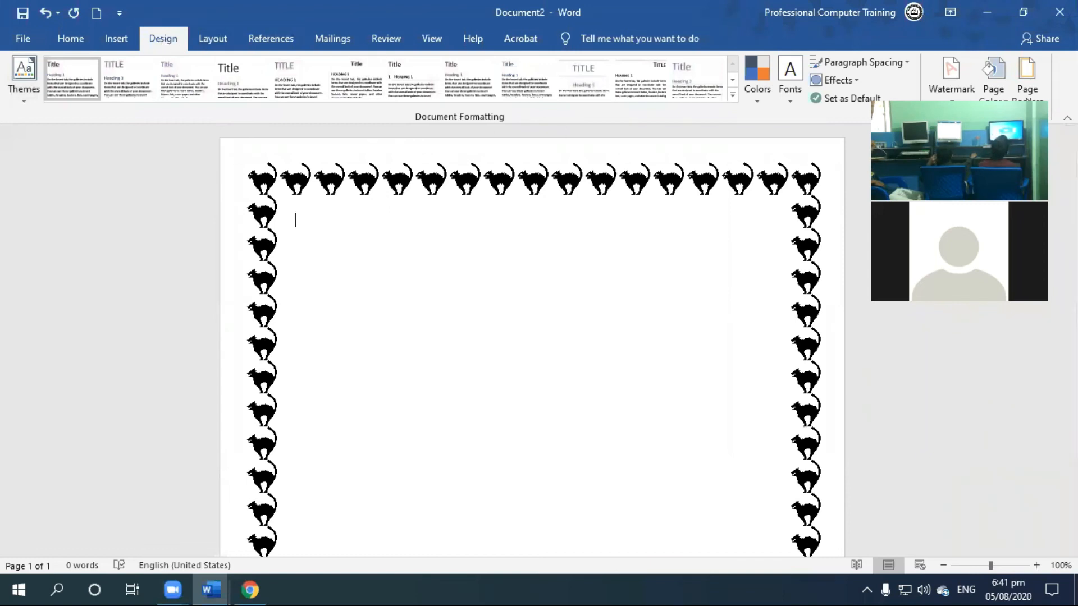
Step: Review the margin and measurement options of the cat art page border and close them without changes
{"action": "left_click", "coordinate": [1027, 95]}
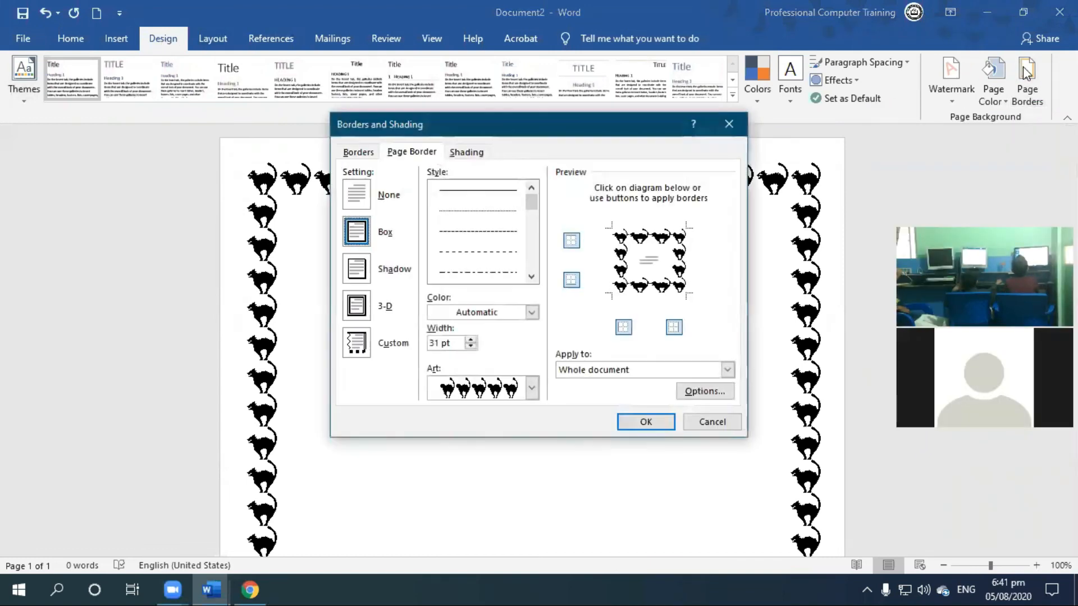
{"action": "left_click", "coordinate": [704, 391]}
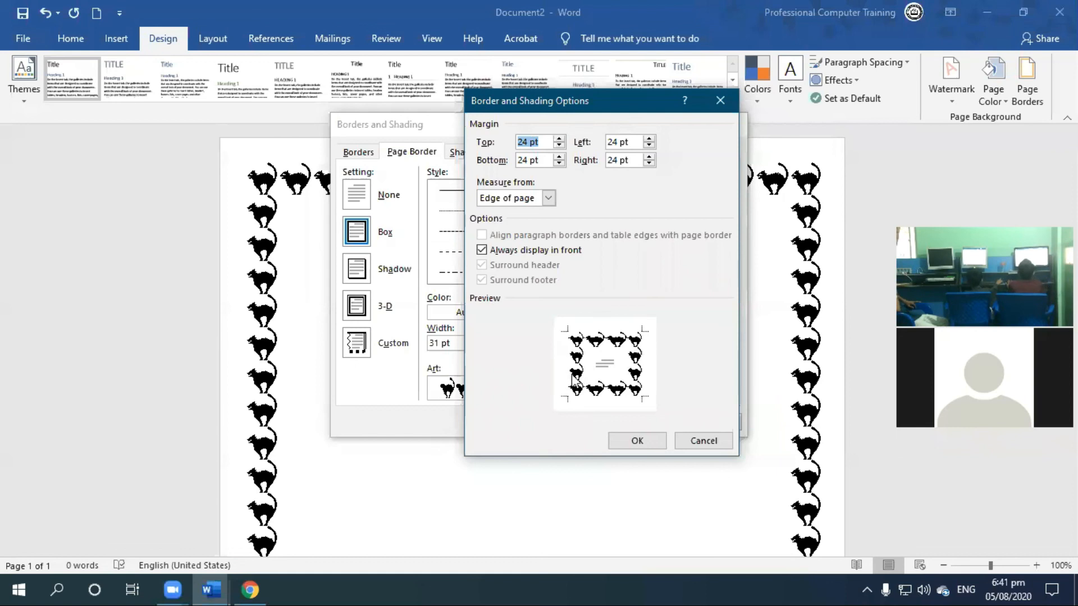
{"action": "left_click", "coordinate": [713, 442]}
{"action": "left_click", "coordinate": [712, 422]}
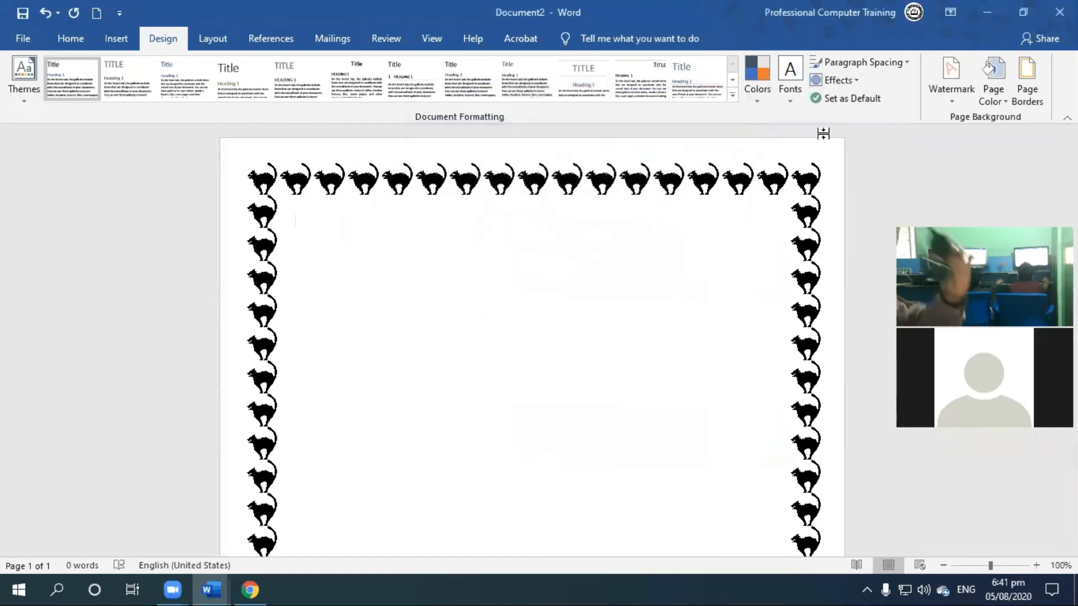